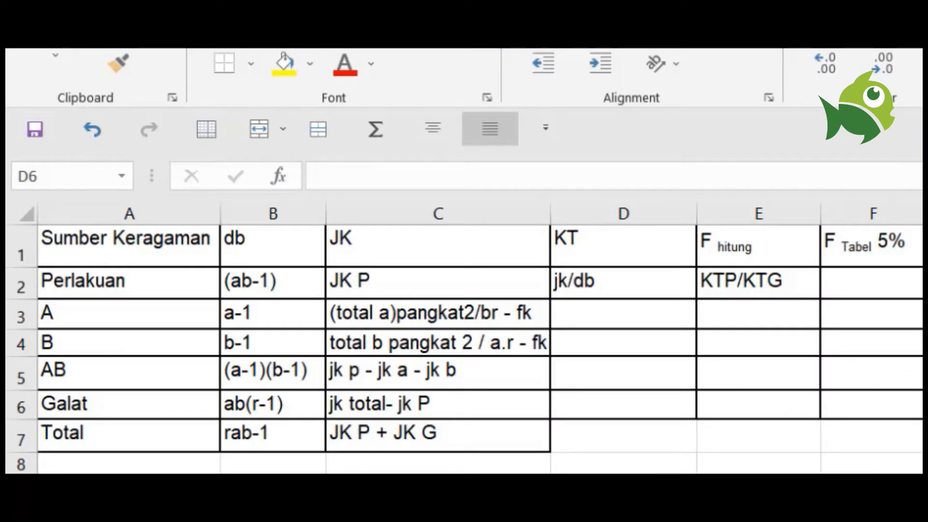
# Switch from the spreadsheet to Paint and enlarge the blank canvas to nearly the full visible width
pyautogui.click(624, 405)
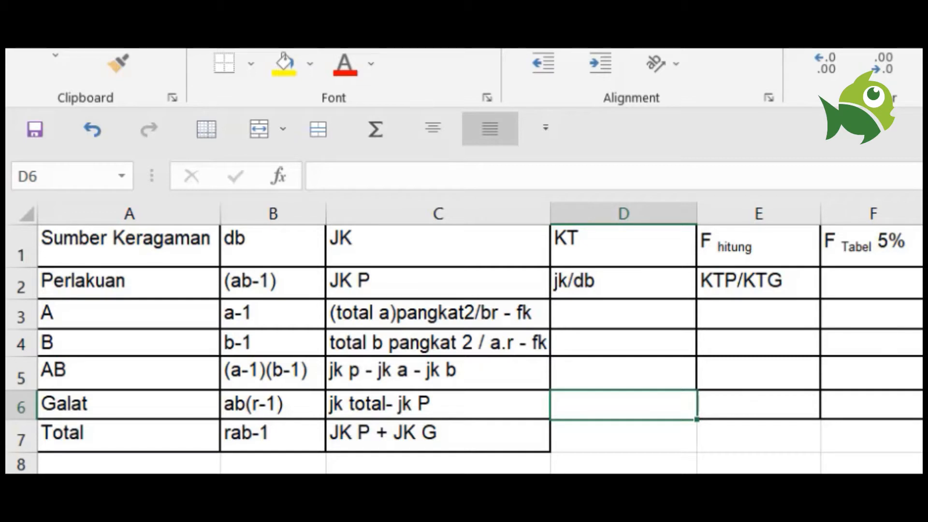
pyautogui.hotkey('alt', 'Tab')
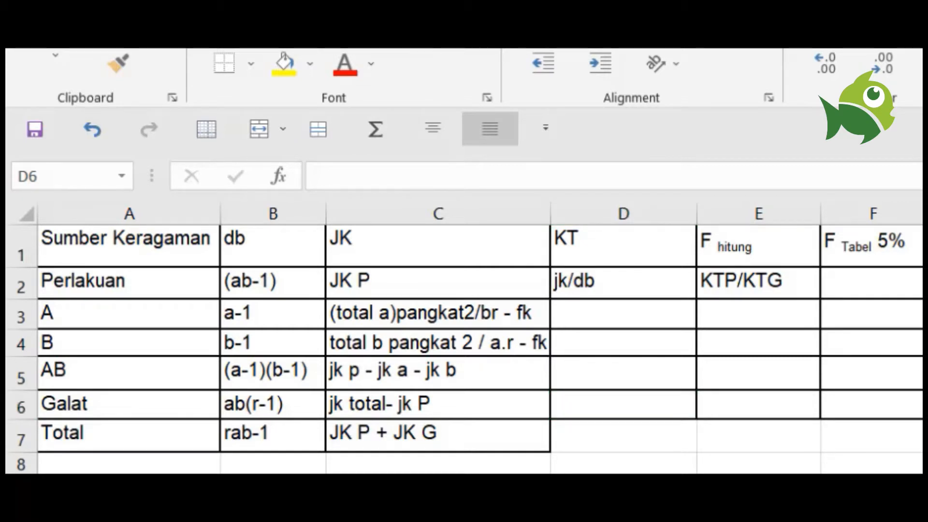
pyautogui.rightClick(660, 517)
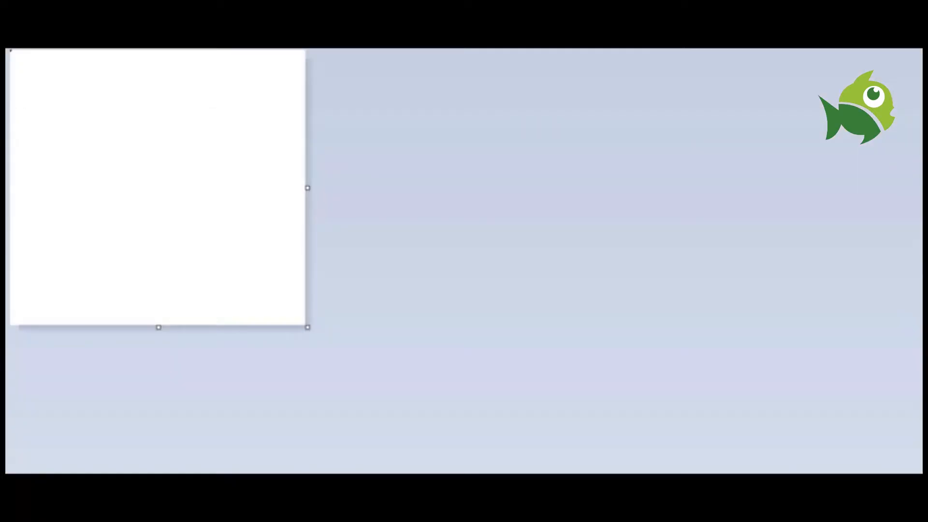
pyautogui.moveTo(307, 327)
pyautogui.mouseDown()
pyautogui.moveTo(410, 421)
pyautogui.moveTo(498, 478)
pyautogui.mouseUp()
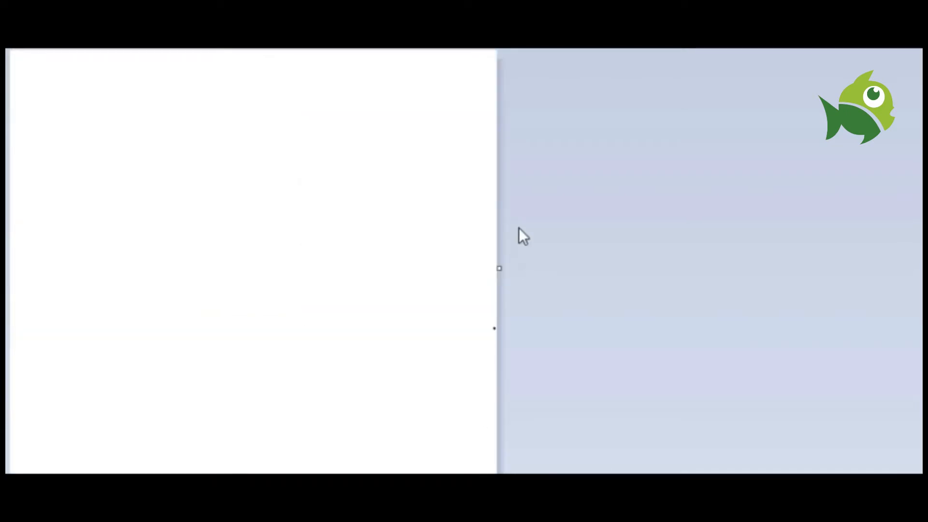
pyautogui.moveTo(504, 267)
pyautogui.mouseDown()
pyautogui.moveTo(903, 290)
pyautogui.moveTo(913, 299)
pyautogui.mouseUp()
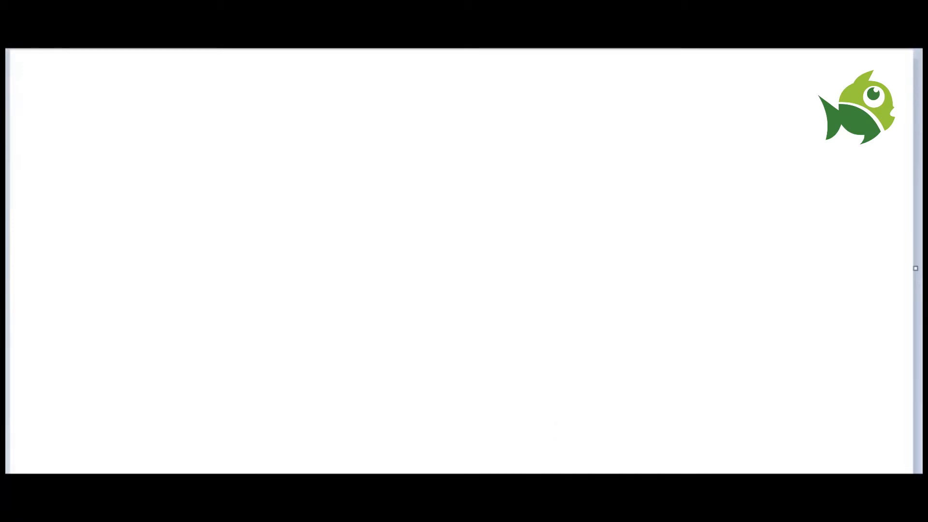
# Add the text "PENGARUH PENGGUNAAN" near the canvas's upper-left corner and widen its text box across most of the canvas
pyautogui.click(32, 75)
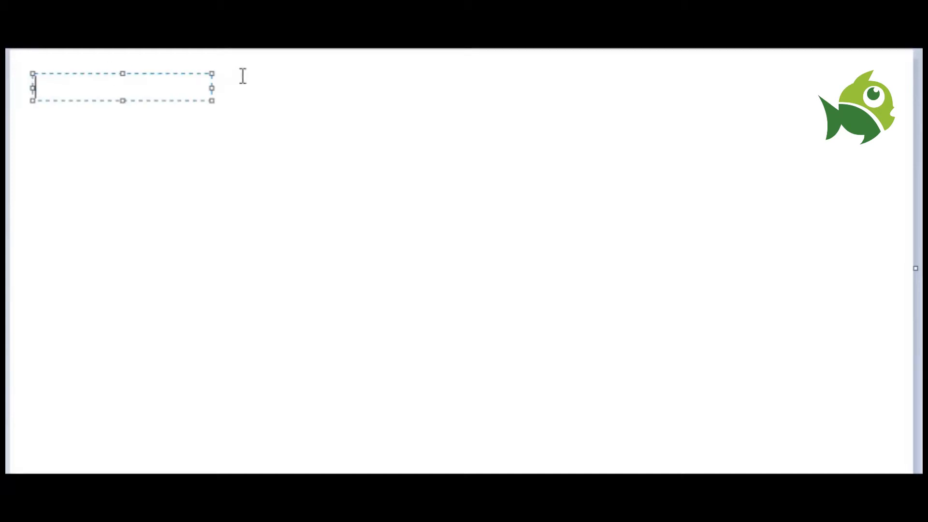
pyautogui.write('PENGARUH PENG')
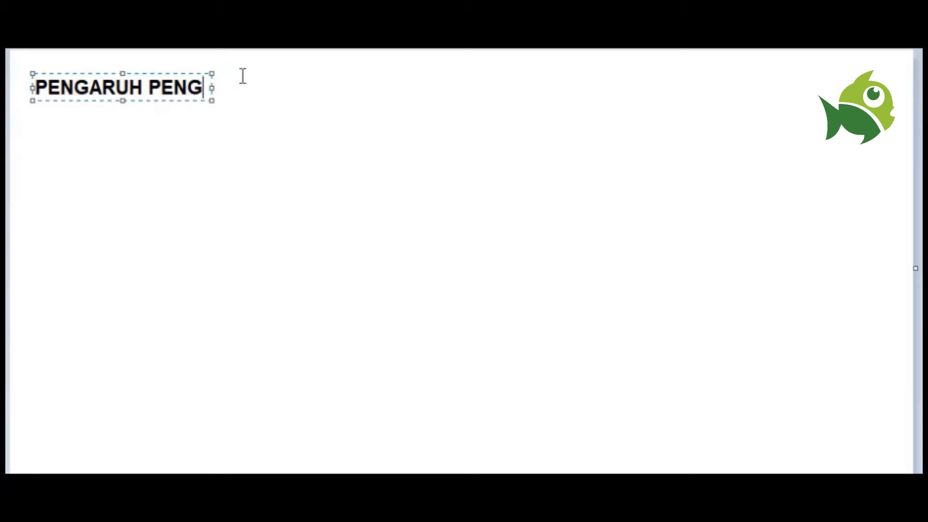
pyautogui.write('GUNAAN')
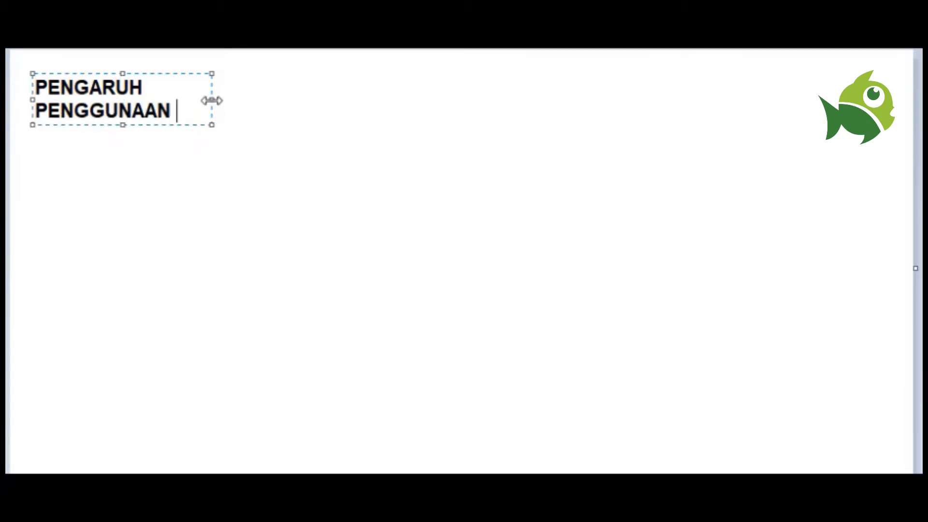
pyautogui.moveTo(213, 99); pyautogui.dragTo(858, 121)
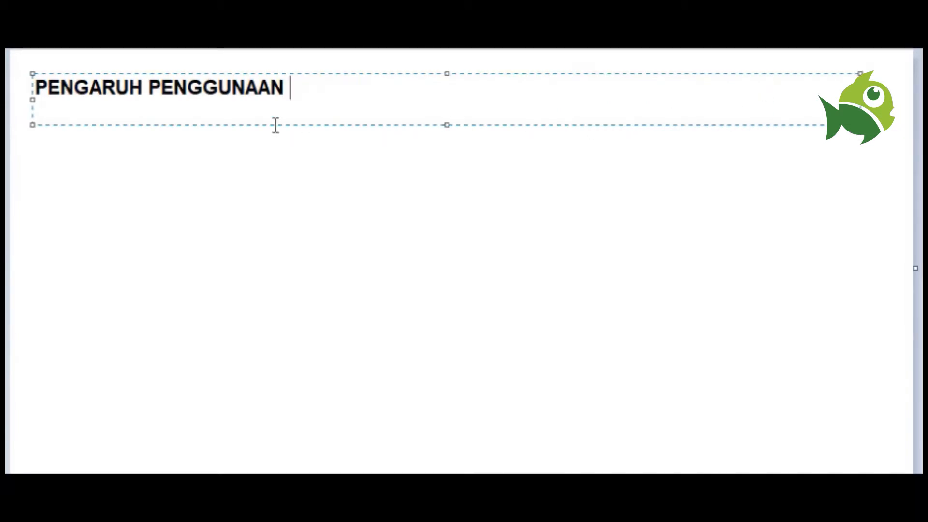
# Continue the title on the same line with "ZAT (BAHAN MENGEMPUKKAN DAGING) (PUPUK) DAN"
pyautogui.write('ZAT (')
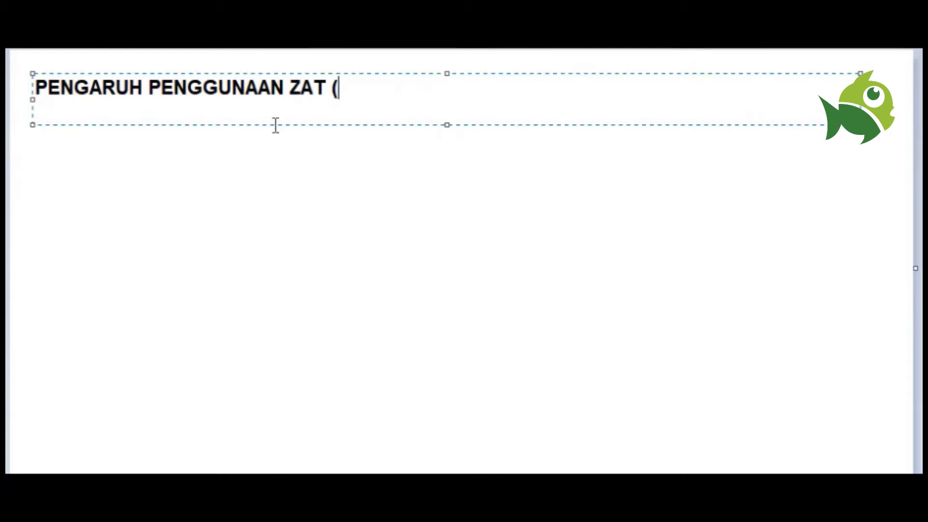
pyautogui.write('BAHAN')
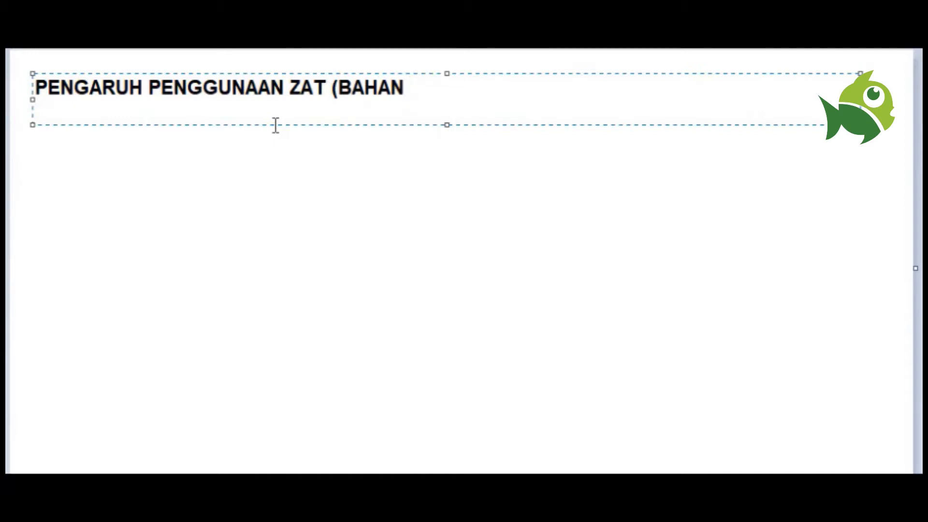
pyautogui.write('ME')
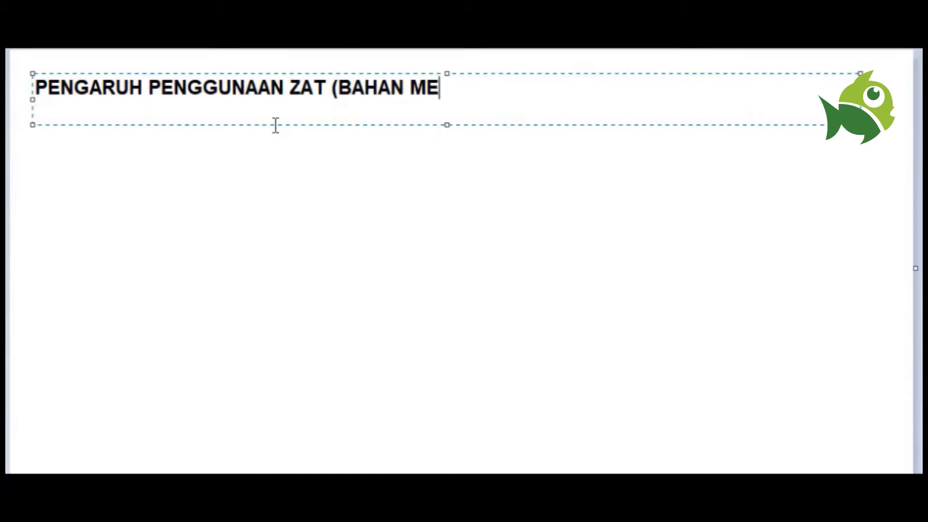
pyautogui.write('NGEMPUKKAN ')
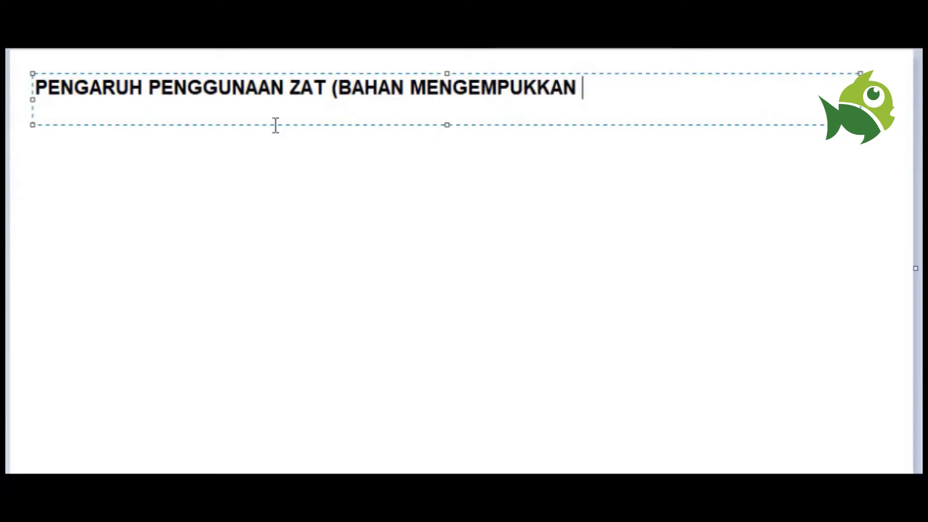
pyautogui.write('DAGING)')
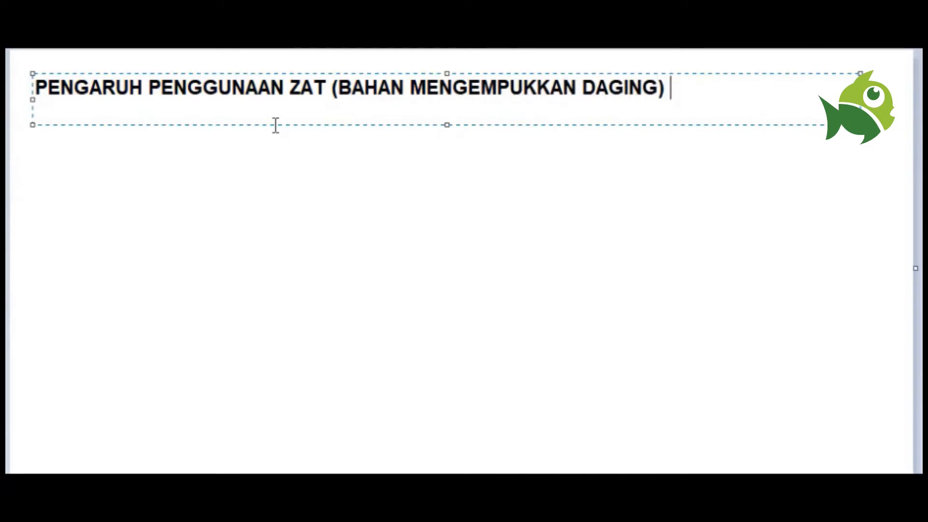
pyautogui.write(' (PUPUK')
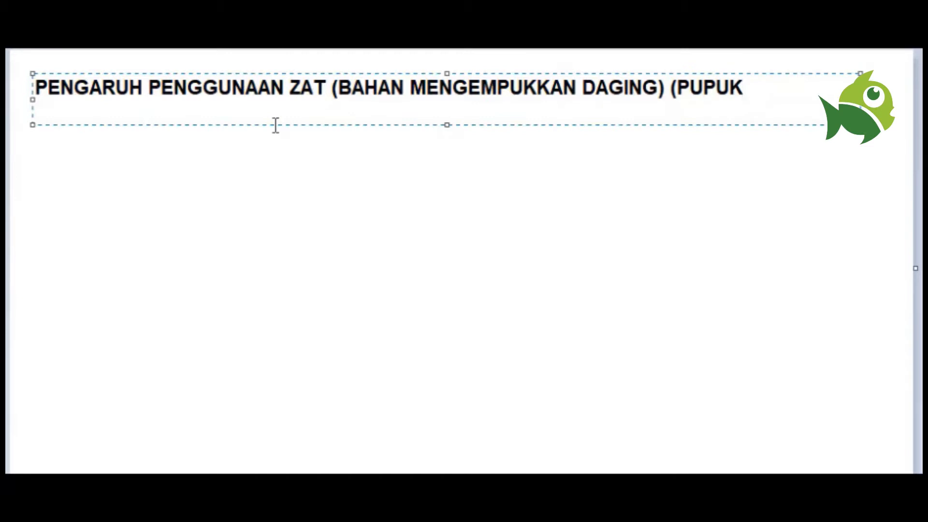
pyautogui.write(') DA')
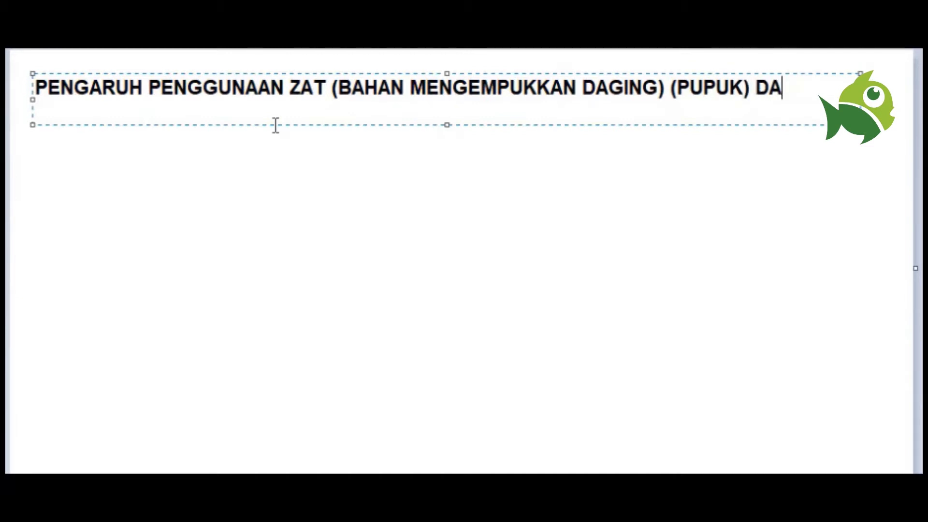
pyautogui.write('N')
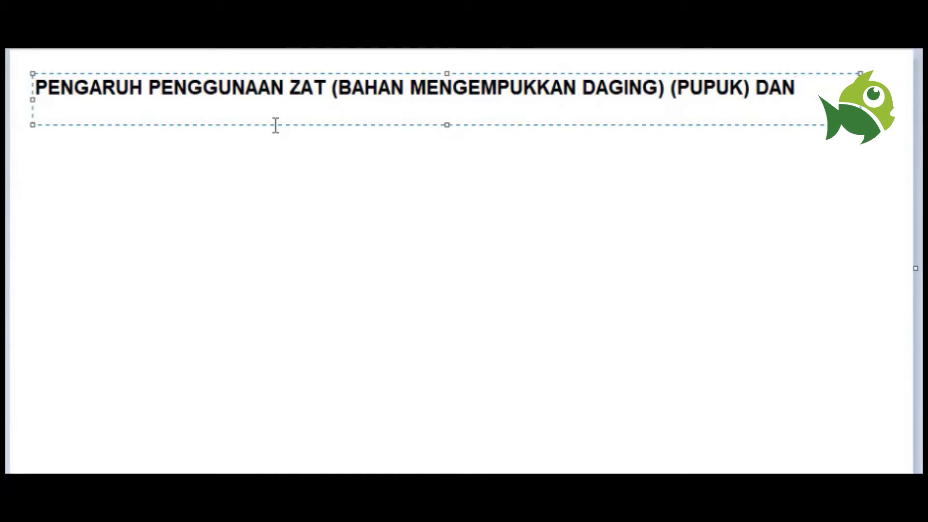
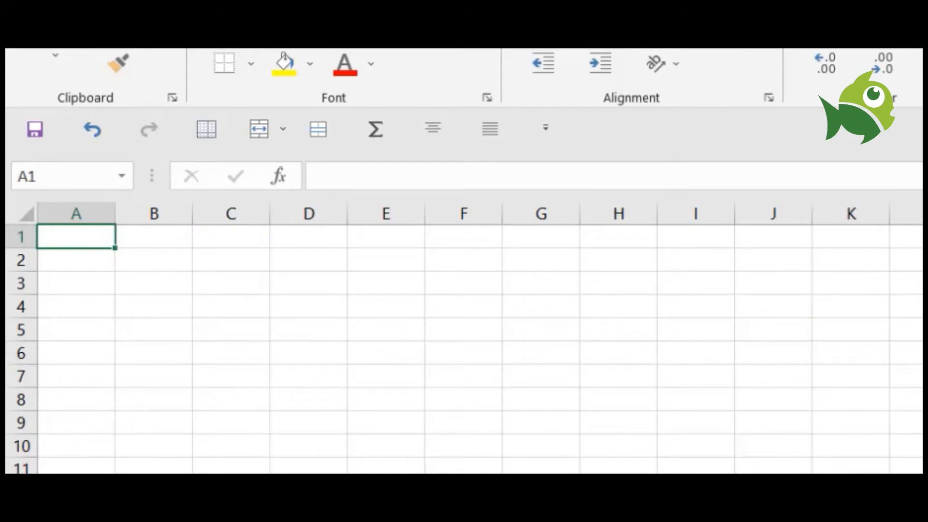
# Enter the factor label A1 in cell A4 of the empty worksheet
pyautogui.click(130, 286)
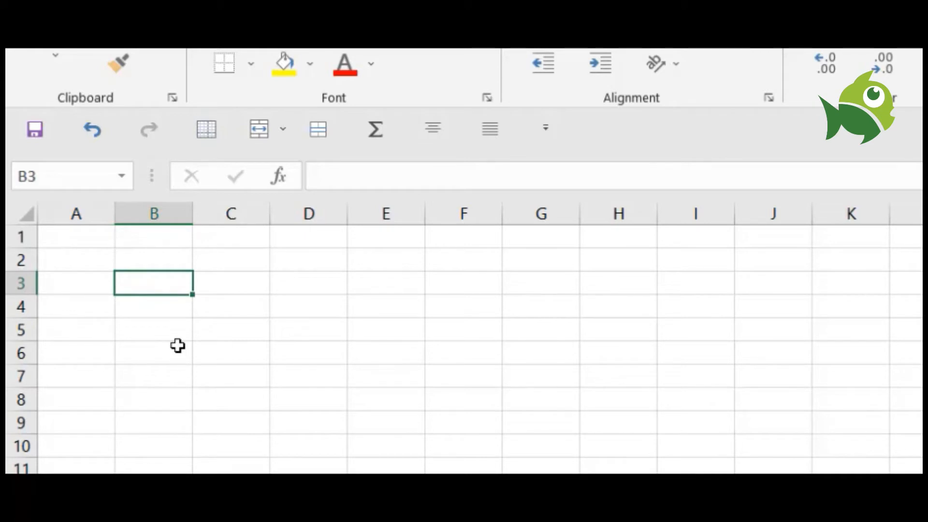
pyautogui.click(101, 311)
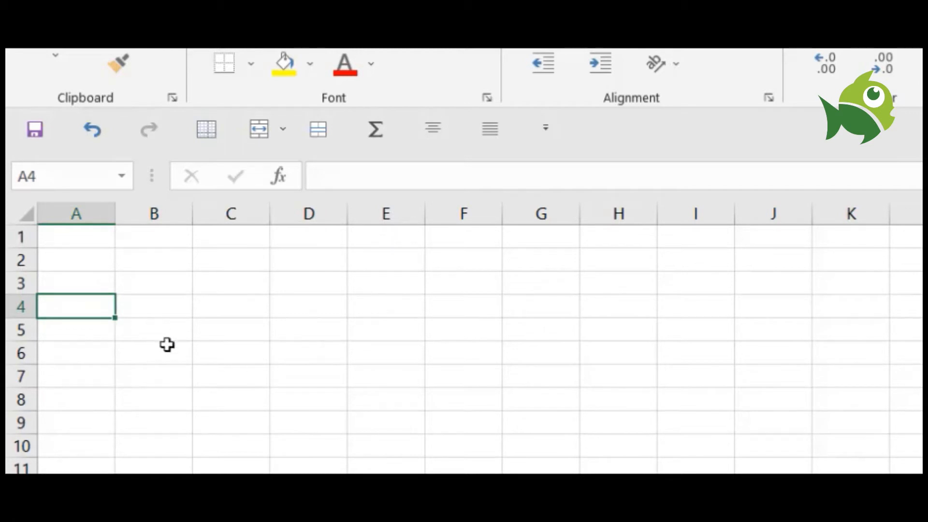
pyautogui.write('A')
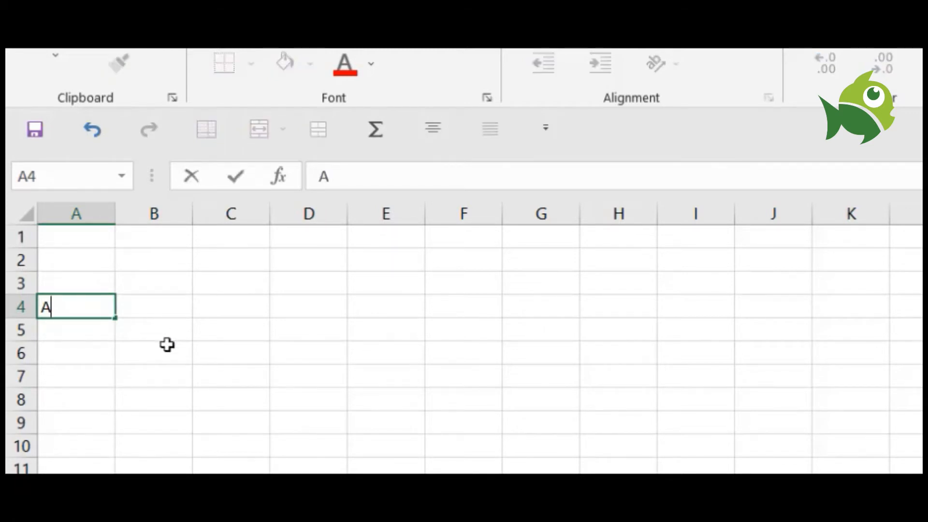
pyautogui.write('1')
pyautogui.click(187, 422)
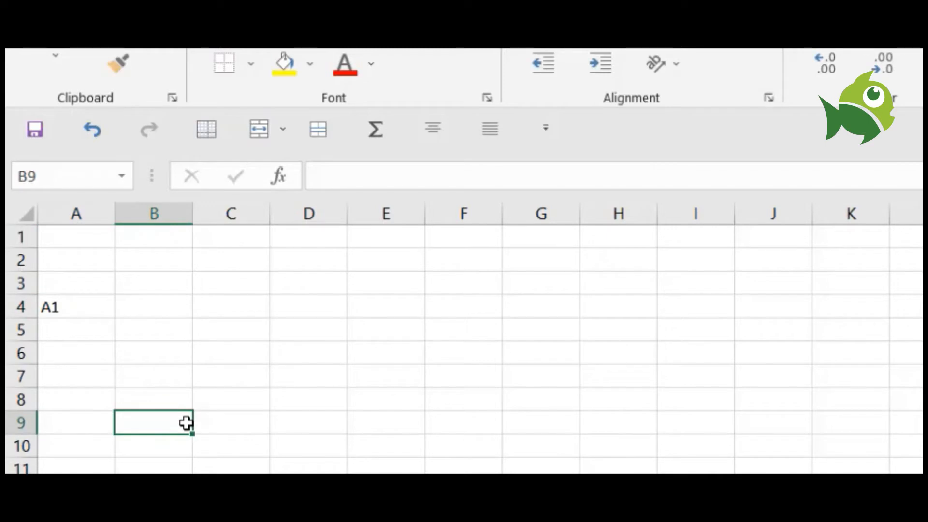
# Enter the heading ULANGAN in B2 and the replicate numbers 1 to 4 below it in B3:B6
pyautogui.click(148, 256)
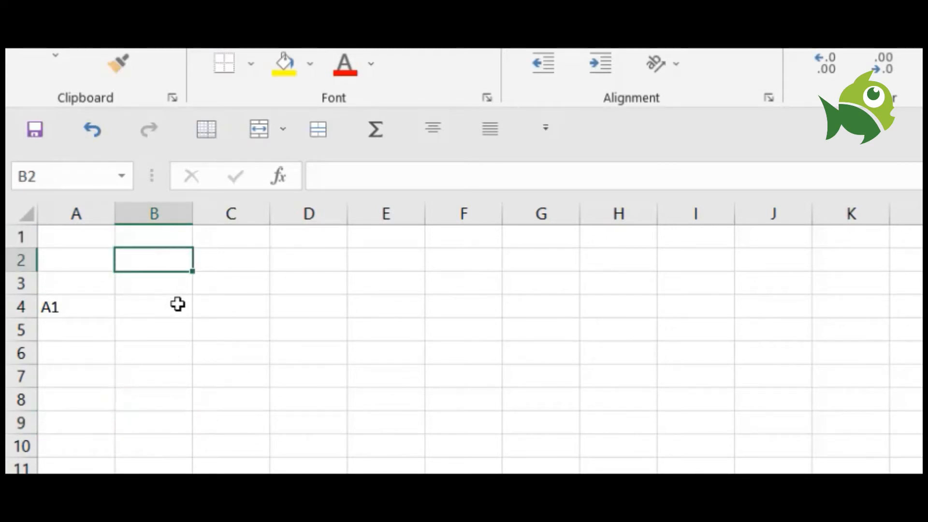
pyautogui.write('ULANGAN')
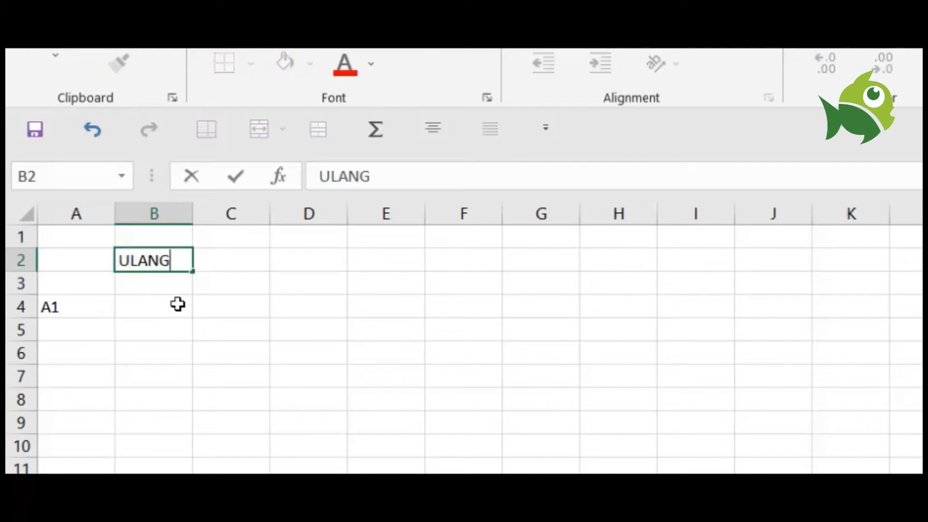
pyautogui.click(158, 283)
pyautogui.write('1')
pyautogui.press('Return')
pyautogui.write('2')
pyautogui.press('Return')
pyautogui.write('3')
pyautogui.press('Return')
pyautogui.write('4')
pyautogui.press('Return')
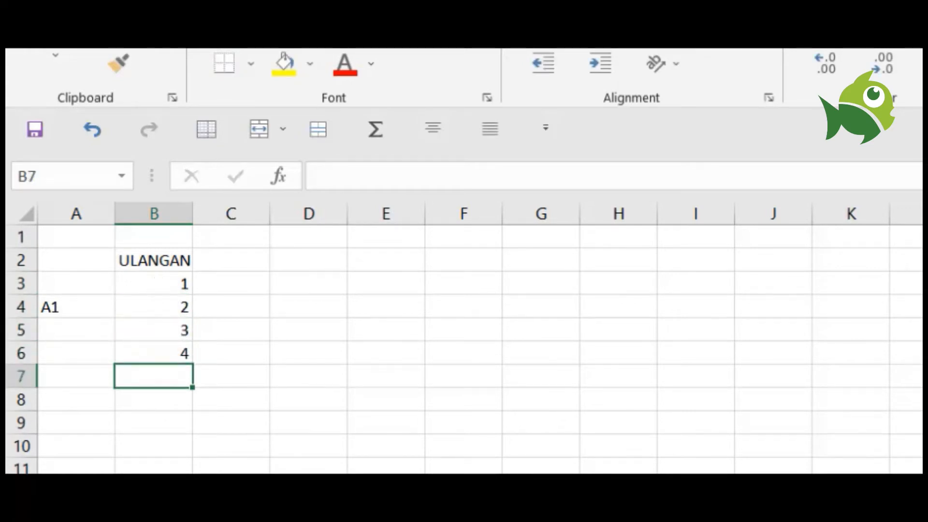
# Enter the factor label A2 in A9 and its replicate numbers 1 to 4 in B9:B12
pyautogui.click(73, 423)
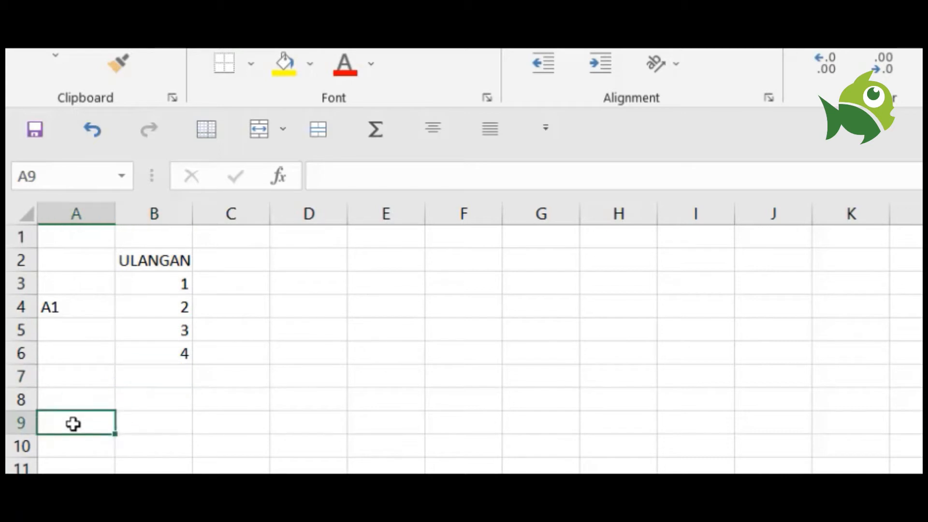
pyautogui.write('A2')
pyautogui.click(141, 424)
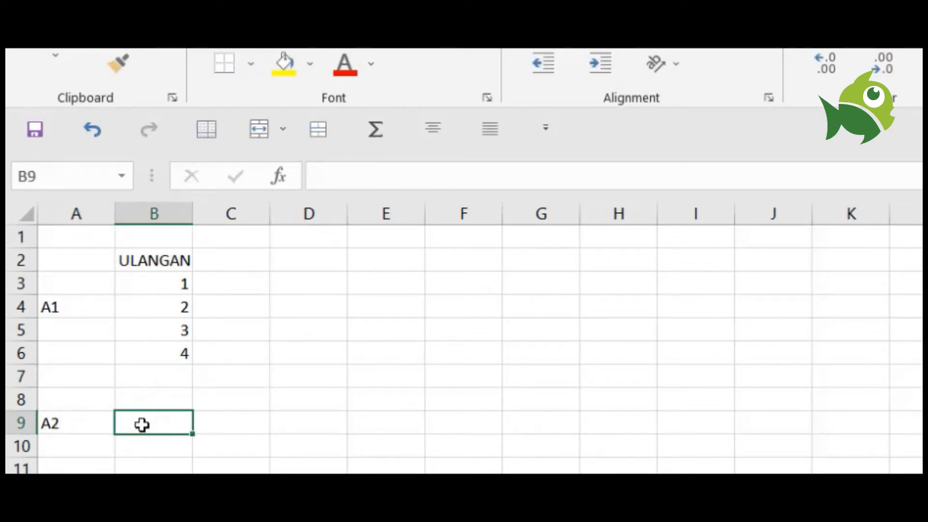
pyautogui.write('1')
pyautogui.press('Return')
pyautogui.write('2')
pyautogui.press('Return')
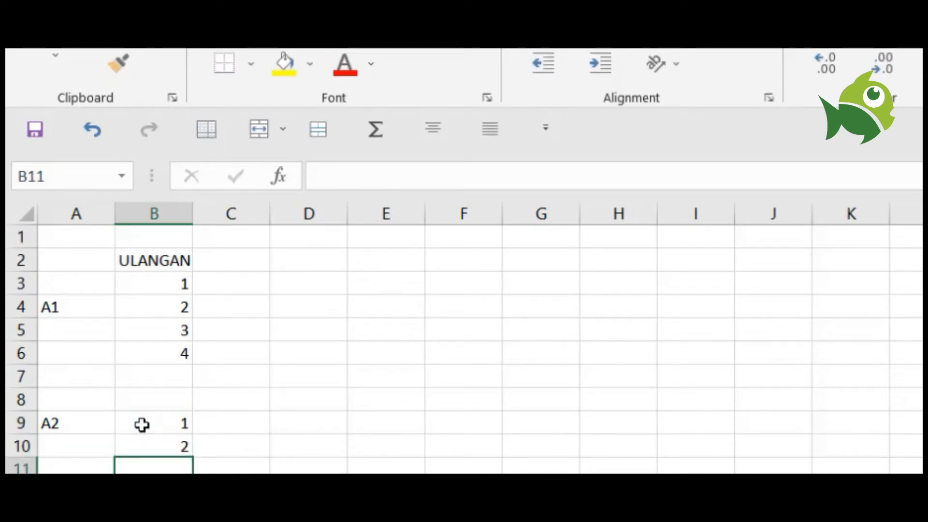
pyautogui.write('3')
pyautogui.press('Return')
pyautogui.press('Return')
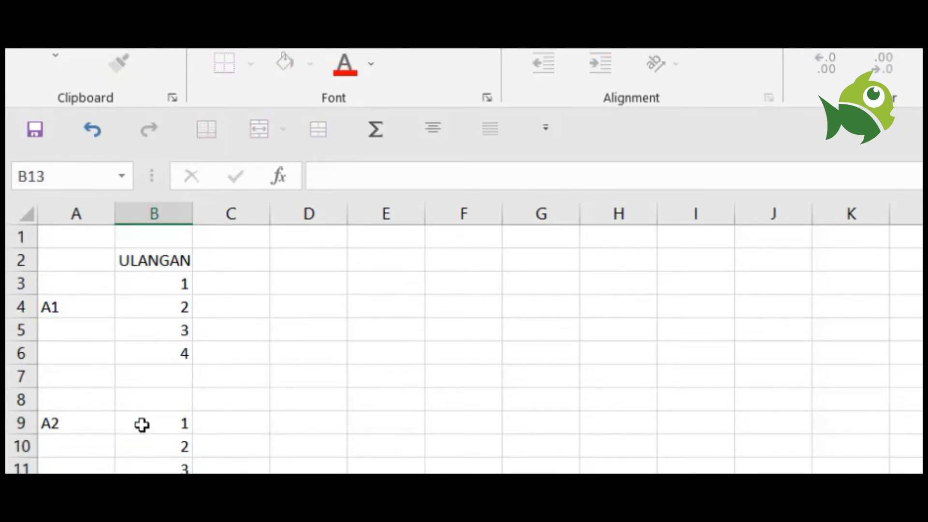
# Move the A2 block from A9:B12 up to start at A7, directly beneath the A1 replicates
pyautogui.moveTo(62, 413); pyautogui.dragTo(159, 475)
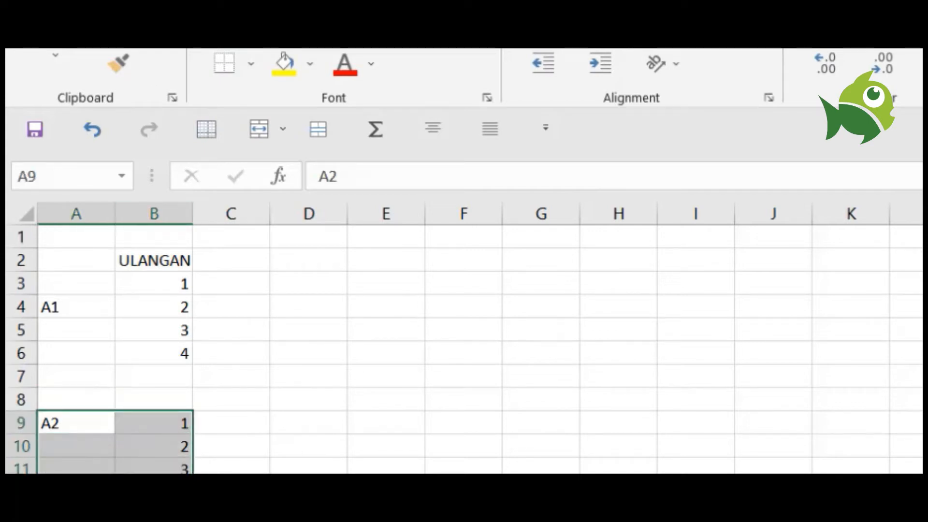
pyautogui.hotkey('ctrl', 'c')
pyautogui.click(70, 372)
pyautogui.click(51, 76)
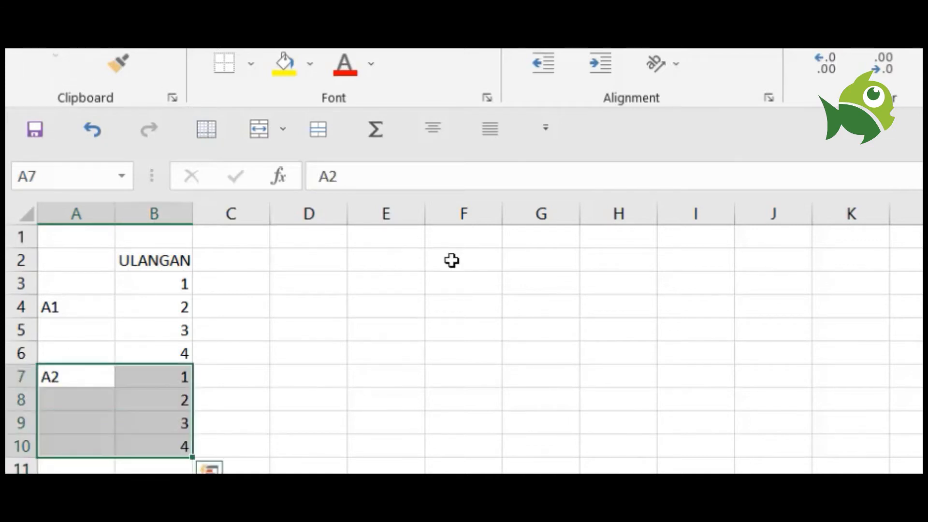
pyautogui.click(512, 303)
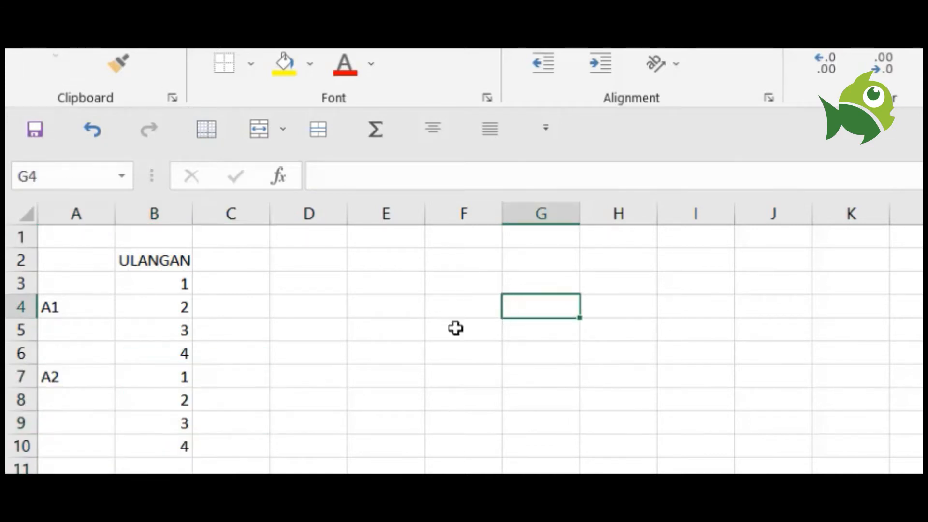
# Enter the factor B labels B1, B2 and B3 in cells C1, D1 and E1
pyautogui.click(240, 241)
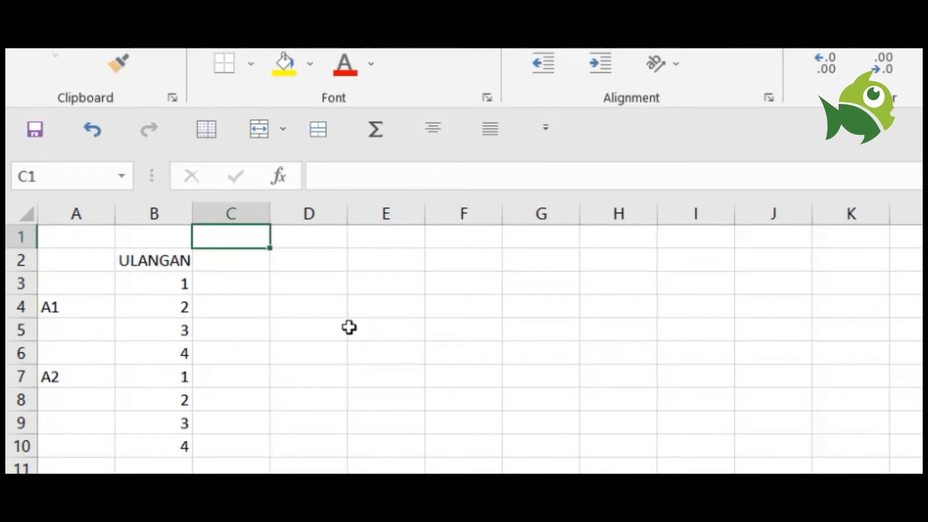
pyautogui.write('B1')
pyautogui.click(323, 239)
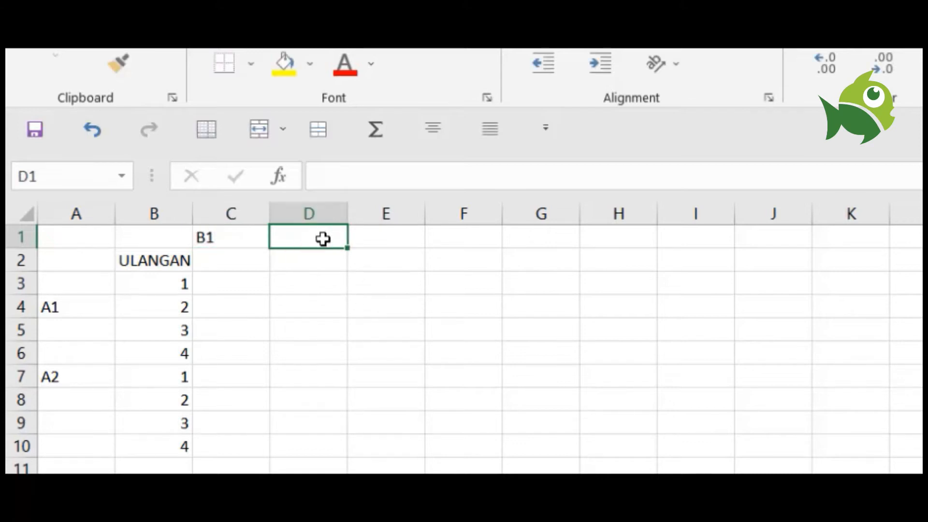
pyautogui.write('B2')
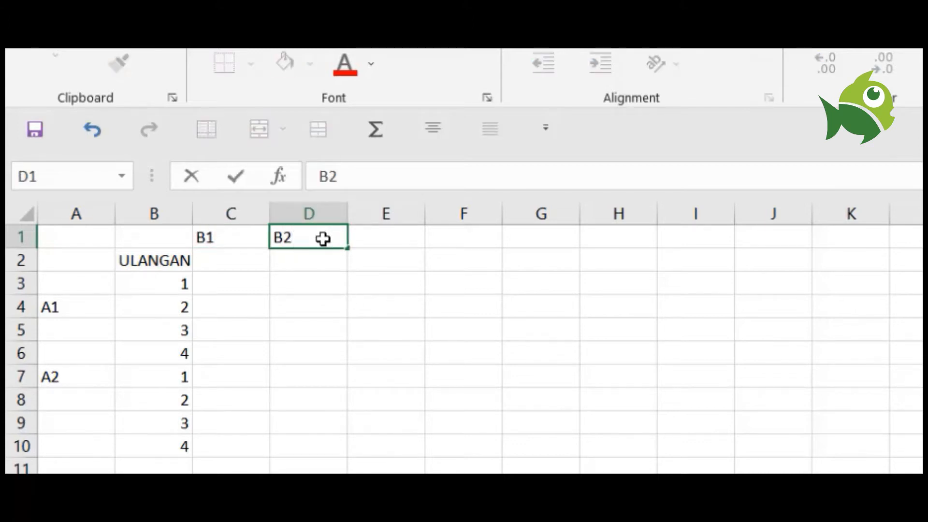
pyautogui.click(394, 238)
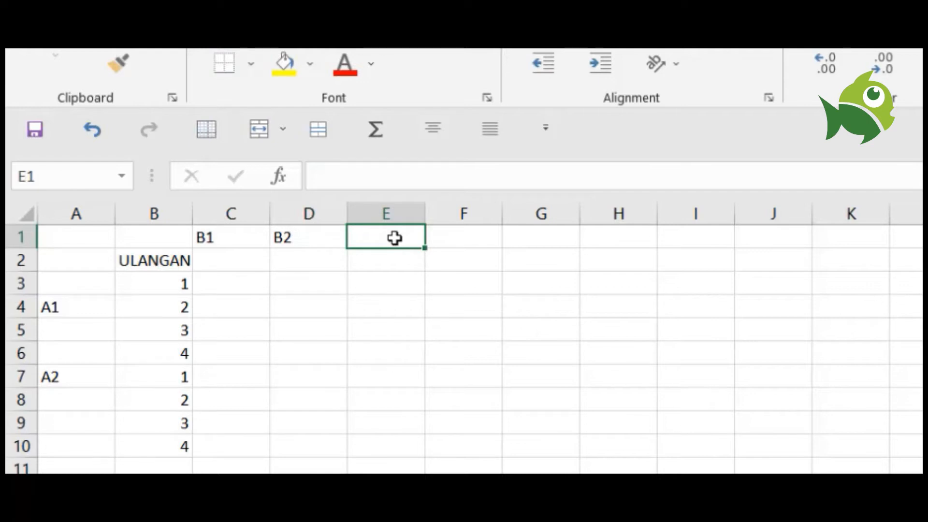
pyautogui.write('B3')
pyautogui.click(584, 321)
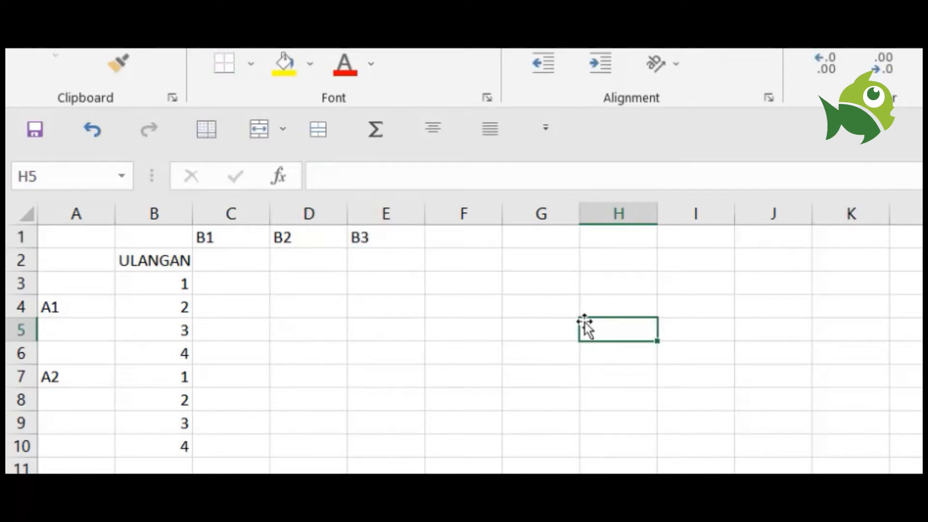
# Move the labels B1 to B3 from C1:E1 down to C2:E2, beside the ULANGAN heading
pyautogui.click(233, 235)
pyautogui.moveTo(233, 236); pyautogui.dragTo(357, 239)
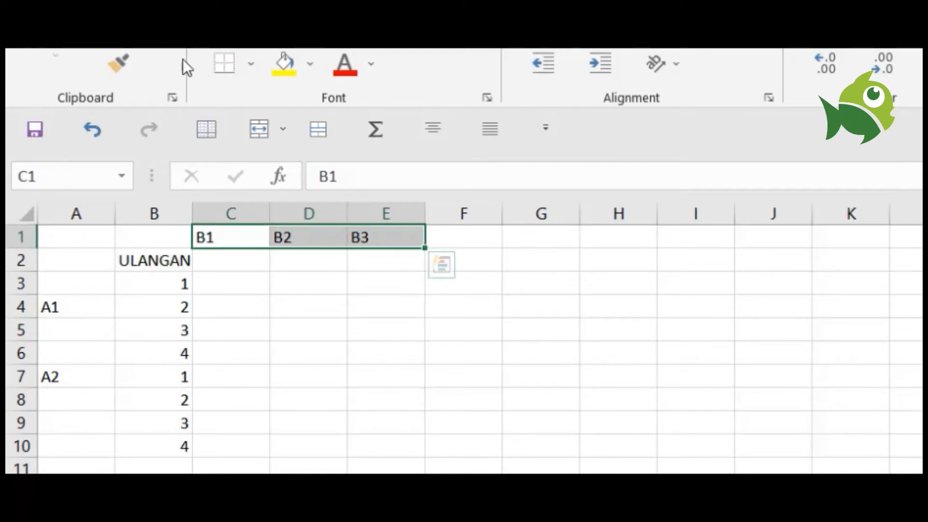
pyautogui.hotkey('ctrl', 'c')
pyautogui.click(239, 257)
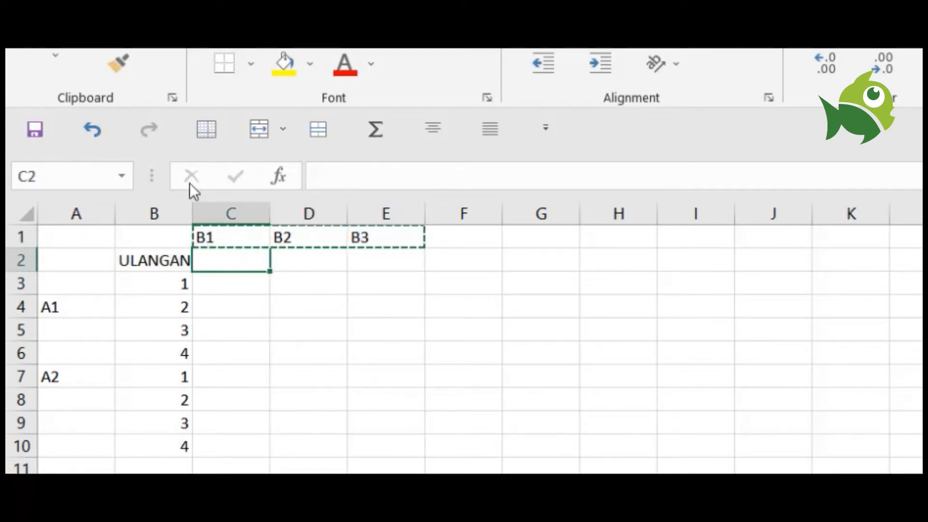
pyautogui.hotkey('ctrl', 'v')
pyautogui.click(628, 336)
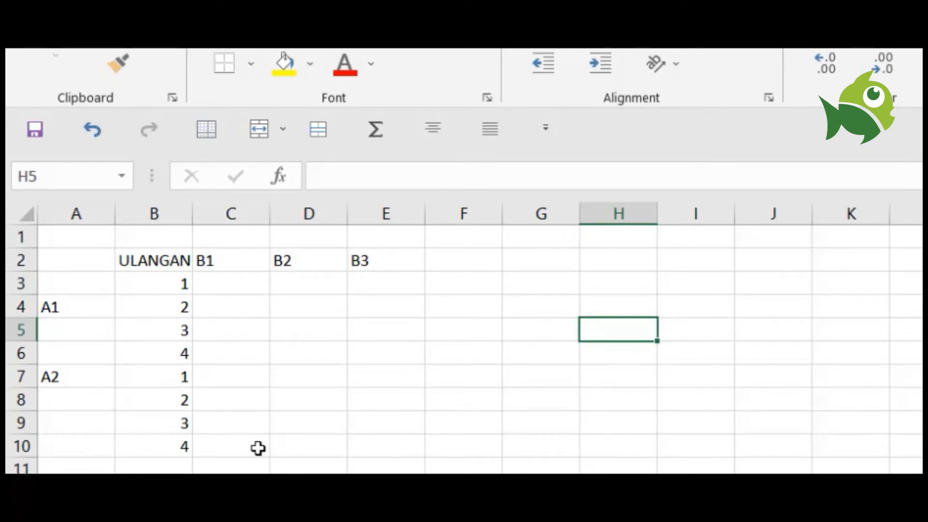
# Enter the sample observations 2.3 in C3 and 2.4. in C4 under B1
pyautogui.click(230, 290)
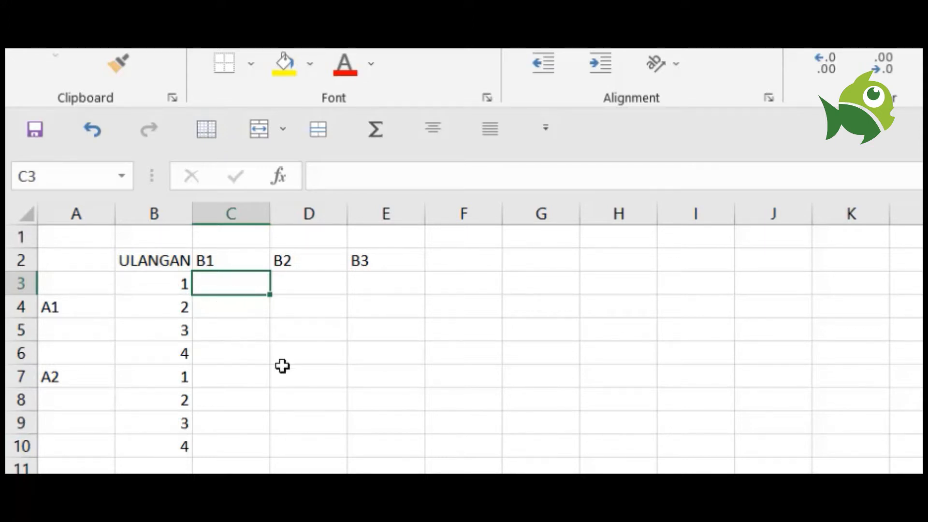
pyautogui.write('2.3')
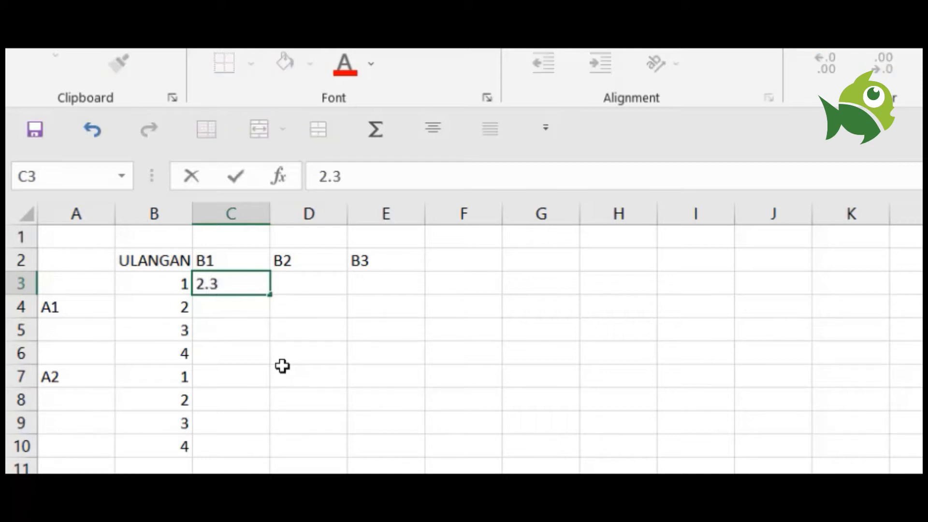
pyautogui.press('Return')
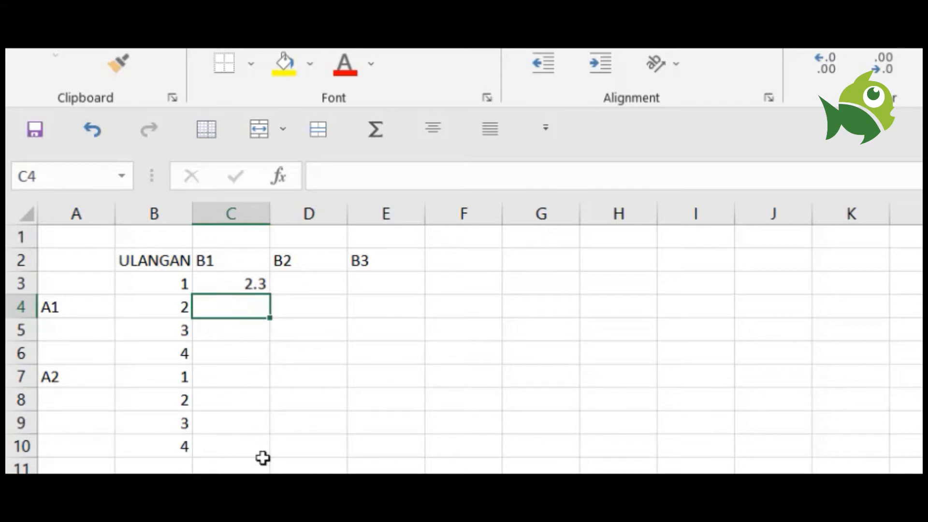
pyautogui.write('2')
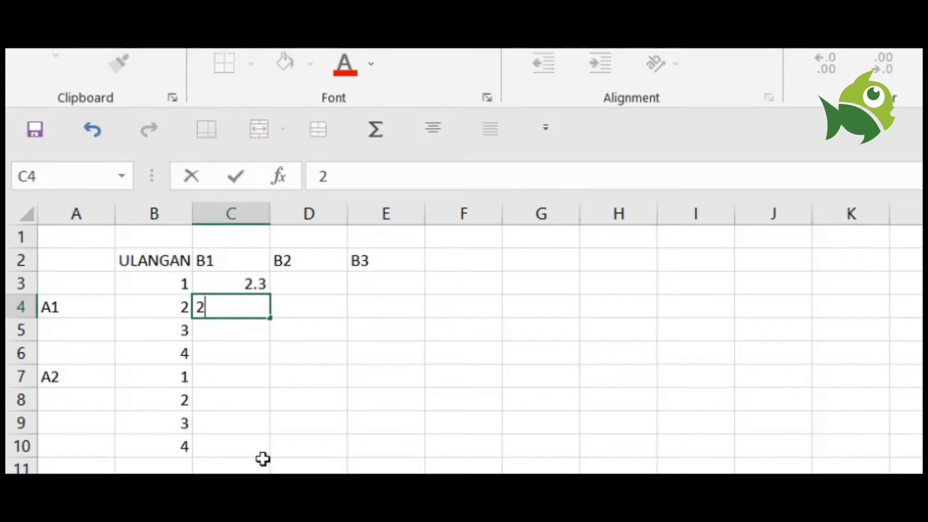
pyautogui.write('.4.')
pyautogui.click(328, 458)
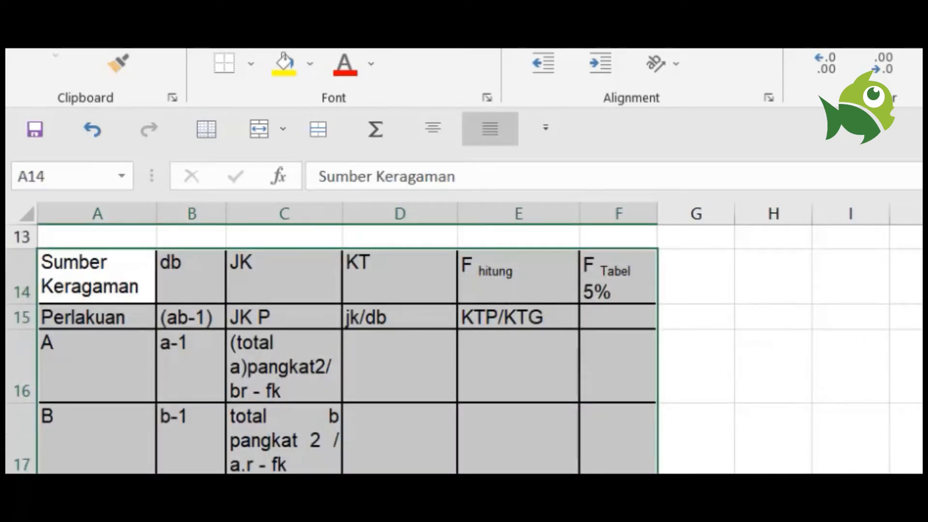
# Copy the observations C3:E10 from the worksheet with the finished example and paste them into the new table starting at C3
pyautogui.scroll(5, 464, 348)
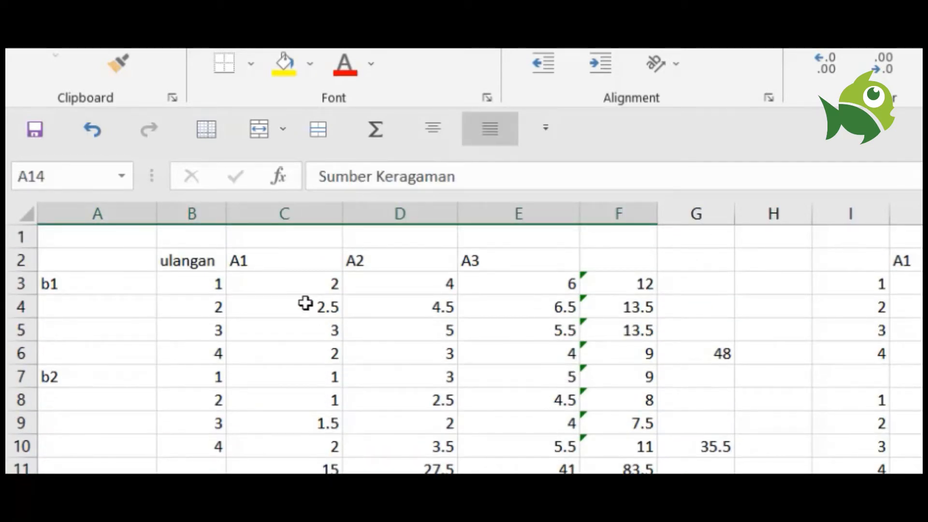
pyautogui.click(294, 285)
pyautogui.moveTo(357, 284)
pyautogui.mouseDown()
pyautogui.moveTo(483, 294)
pyautogui.moveTo(504, 438)
pyautogui.mouseUp()
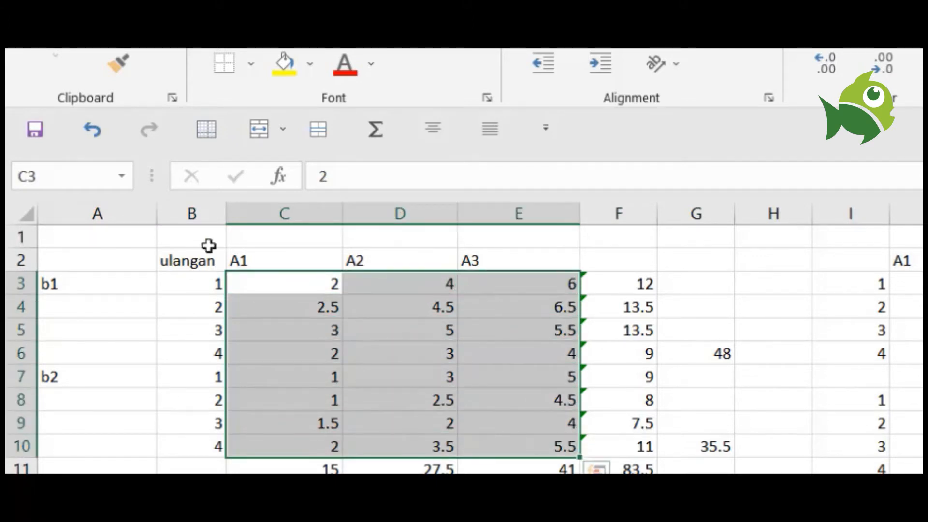
pyautogui.hotkey('ctrl', 'c')
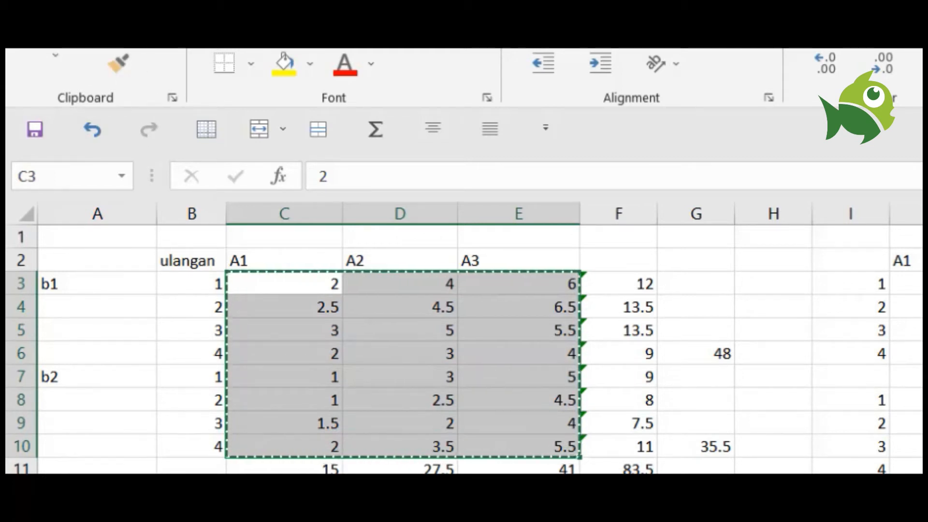
pyautogui.hotkey('ctrl', 'pagedown')
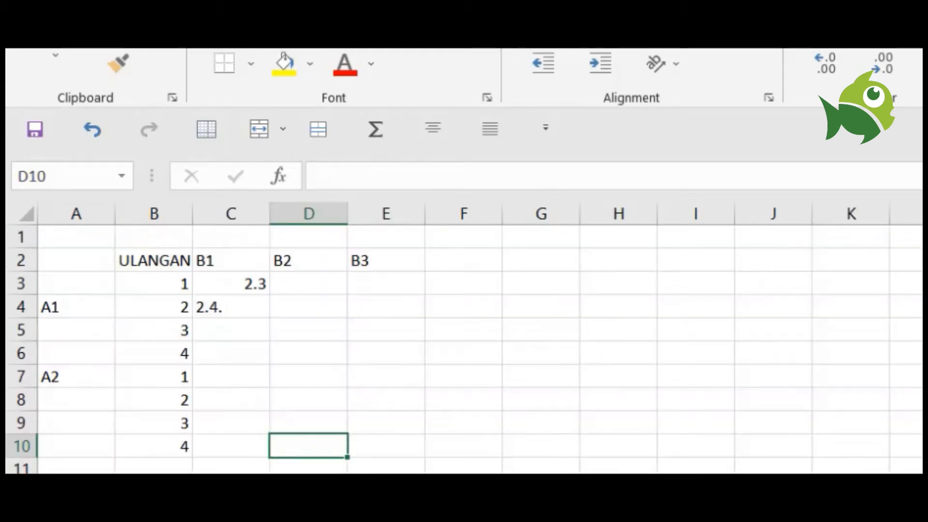
pyautogui.click(249, 282)
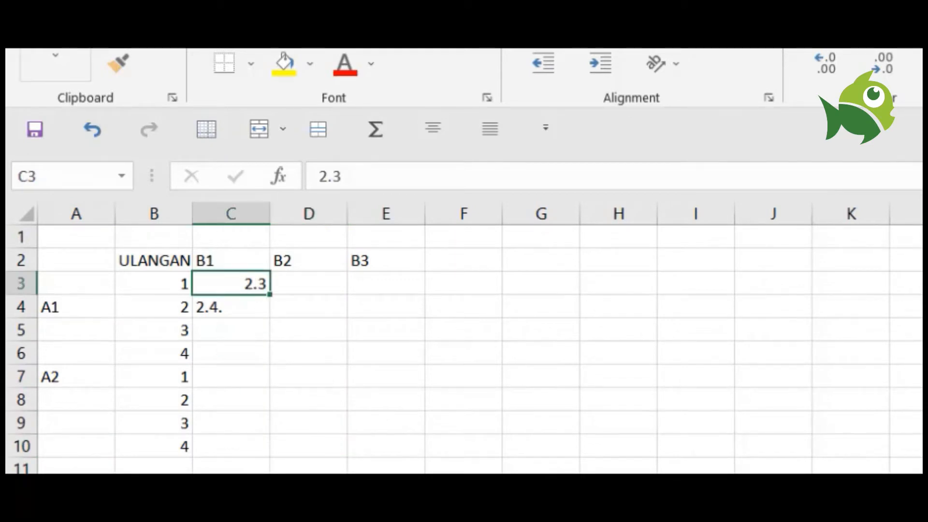
pyautogui.hotkey('ctrl', 'v')
pyautogui.click(669, 450)
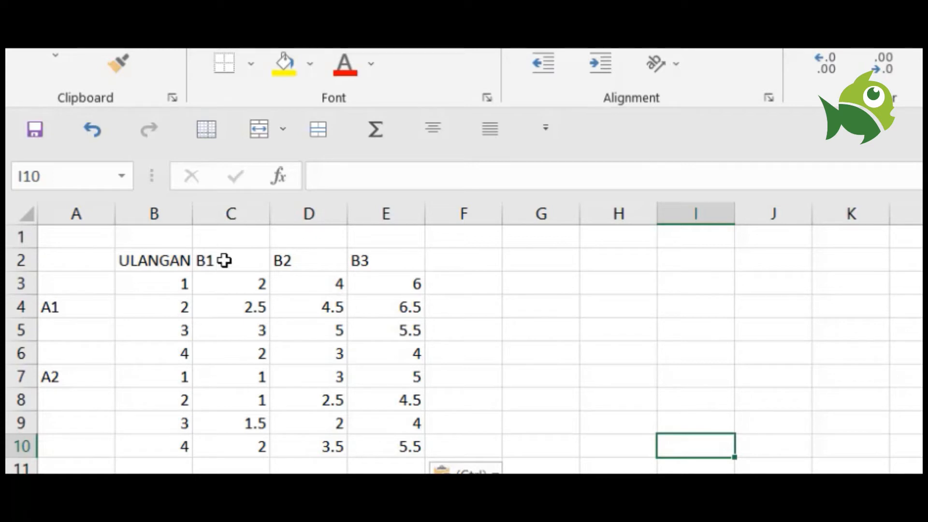
# Narrow columns A and B of the new table, and look over the ANOVA tables on the finished example's worksheet
pyautogui.moveTo(115, 207); pyautogui.dragTo(69, 206)
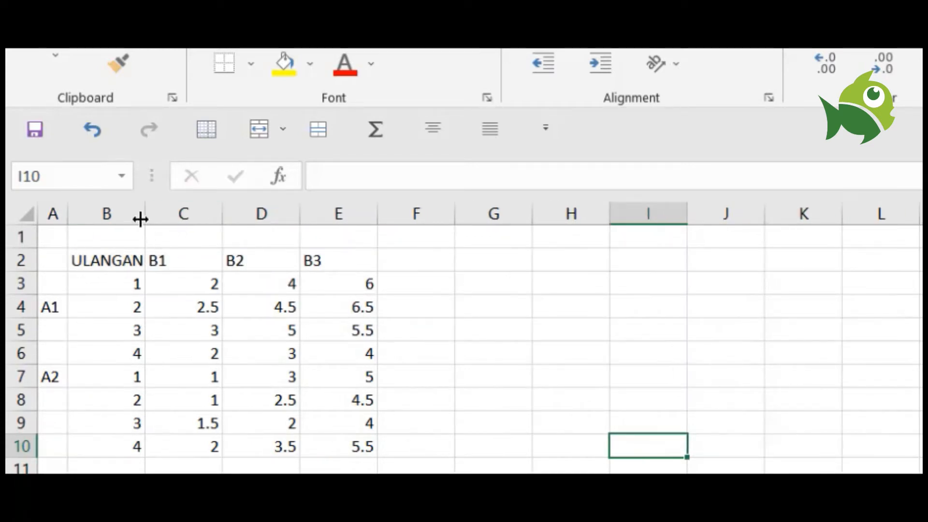
pyautogui.moveTo(140, 214); pyautogui.dragTo(113, 211)
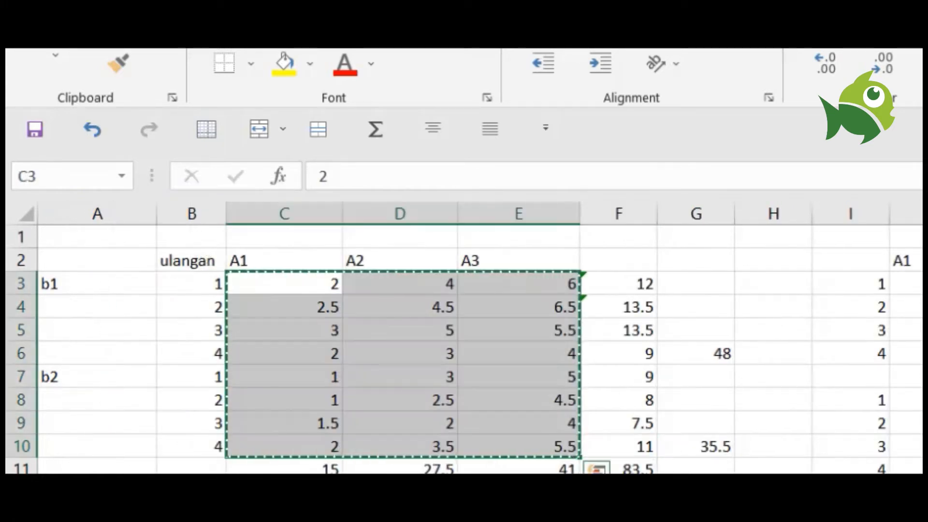
pyautogui.scroll(-6, 463, 348)
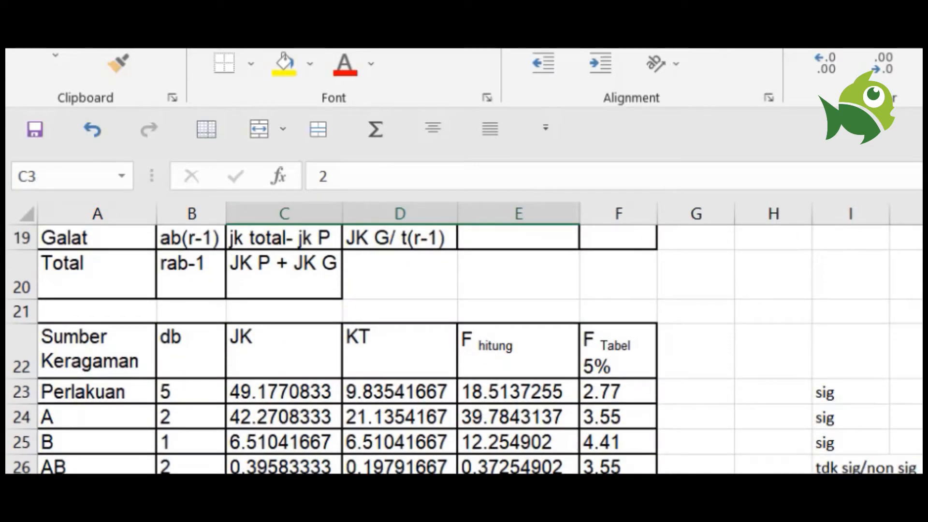
pyautogui.scroll(2, 464, 348)
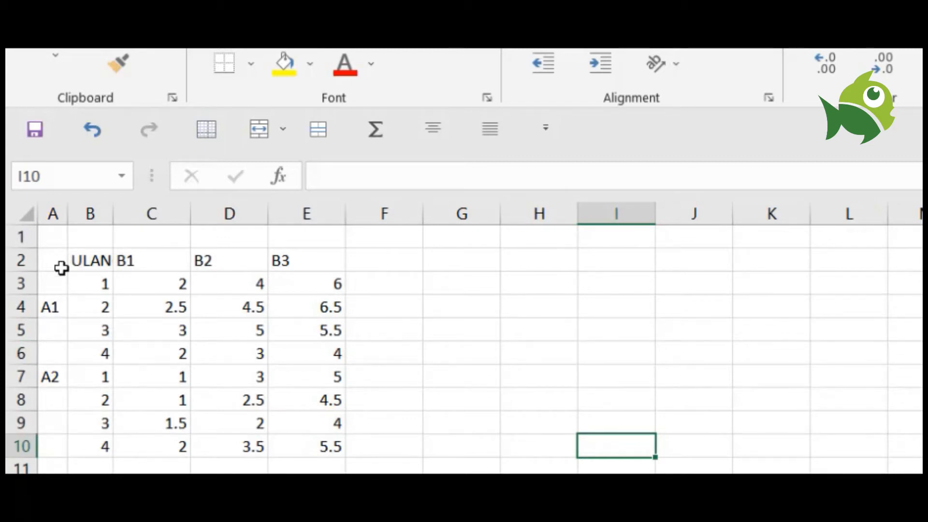
# Copy the data table A2:E10 to G2, narrowing column F as a gap between the two tables
pyautogui.click(50, 259)
pyautogui.moveTo(94, 269); pyautogui.dragTo(313, 445)
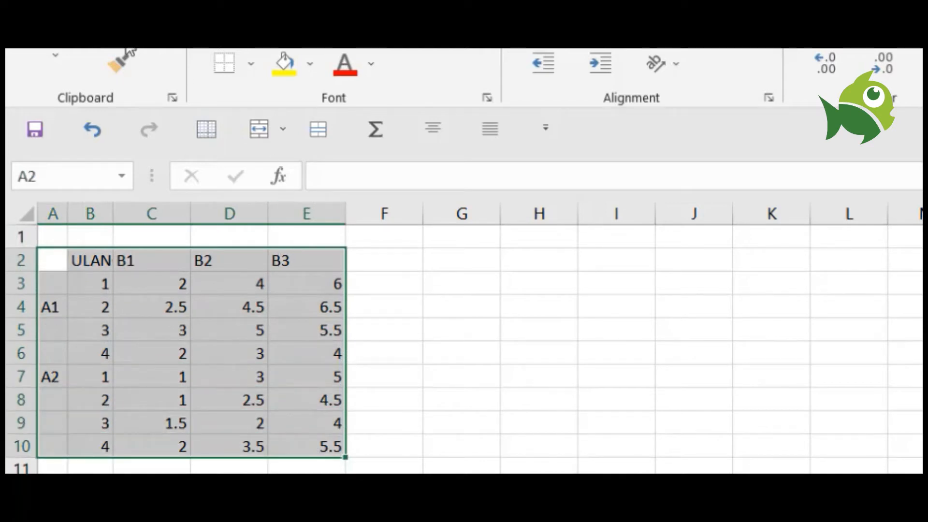
pyautogui.hotkey('ctrl', 'c')
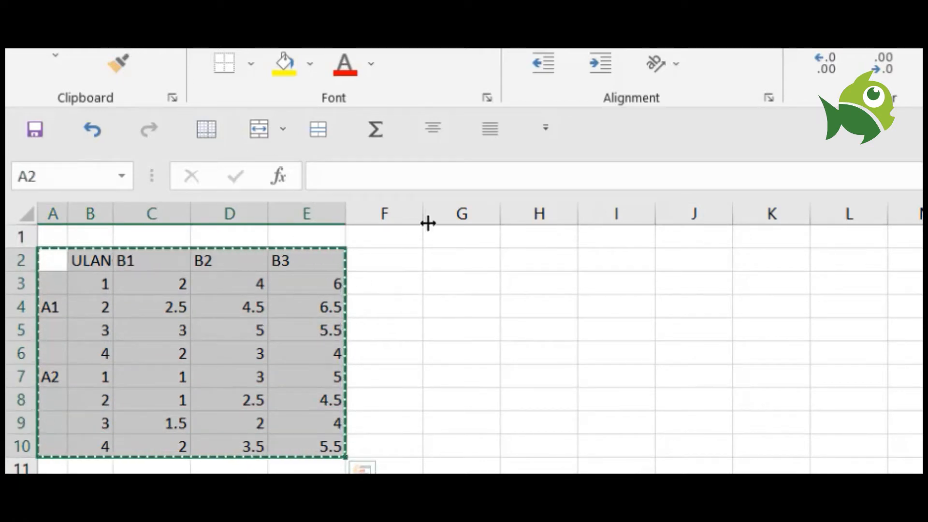
pyautogui.moveTo(422, 211); pyautogui.dragTo(377, 206)
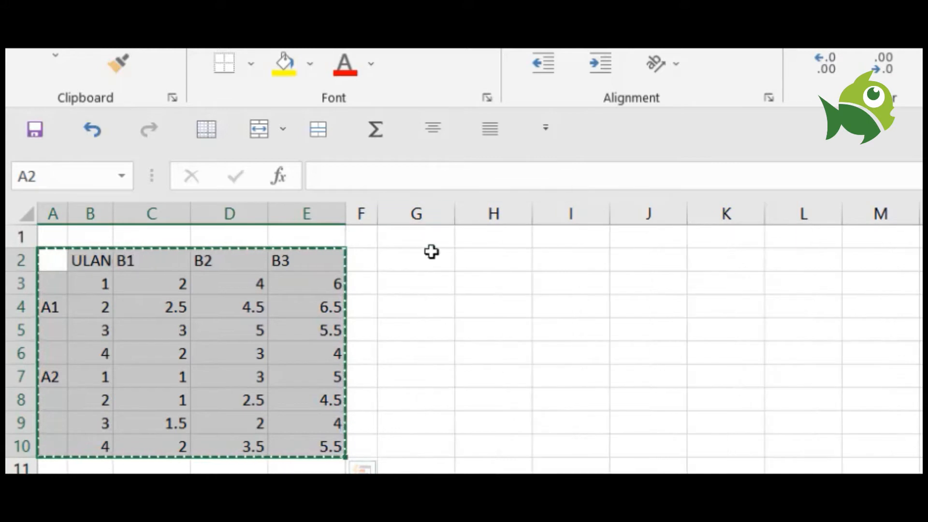
pyautogui.click(405, 261)
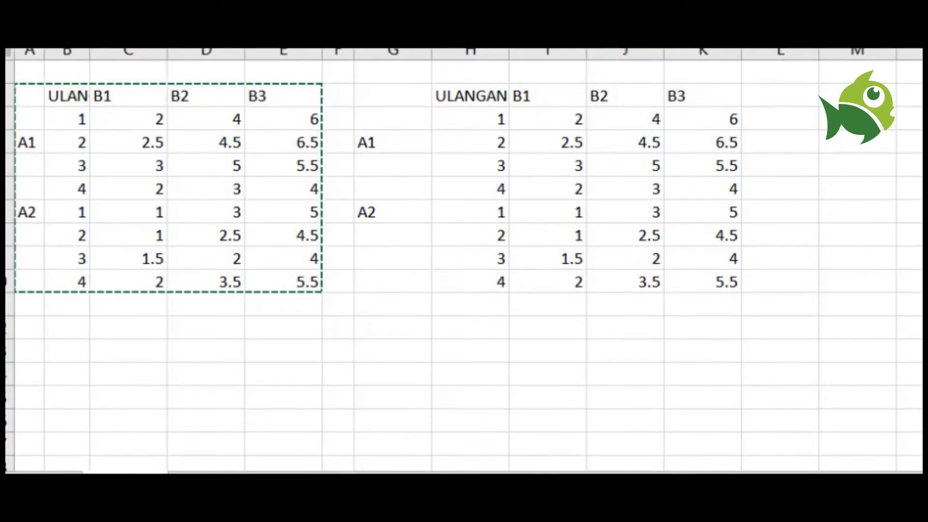
pyautogui.hotkey('ctrl', 'v')
pyautogui.click(630, 372)
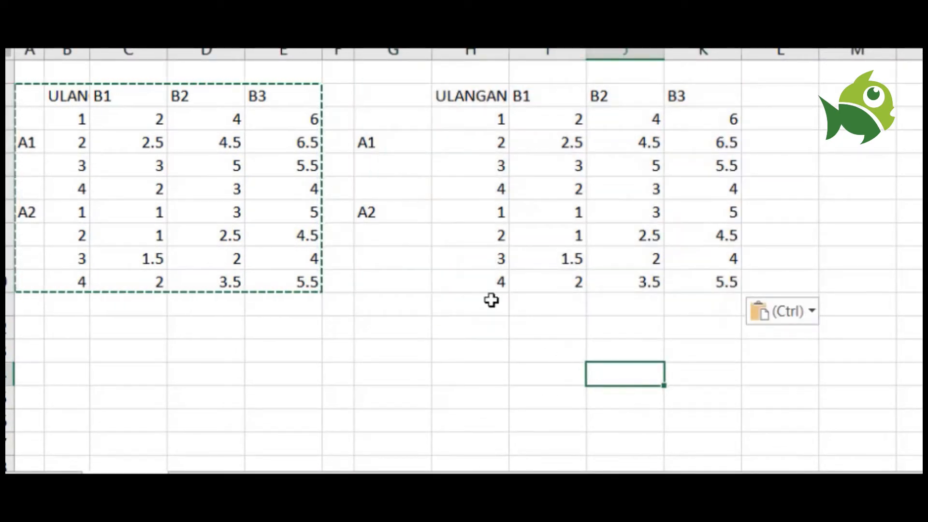
# Move the A2 block G7:K10 of the copied table down one row to start at G8, leaving row 7 empty
pyautogui.click(391, 213)
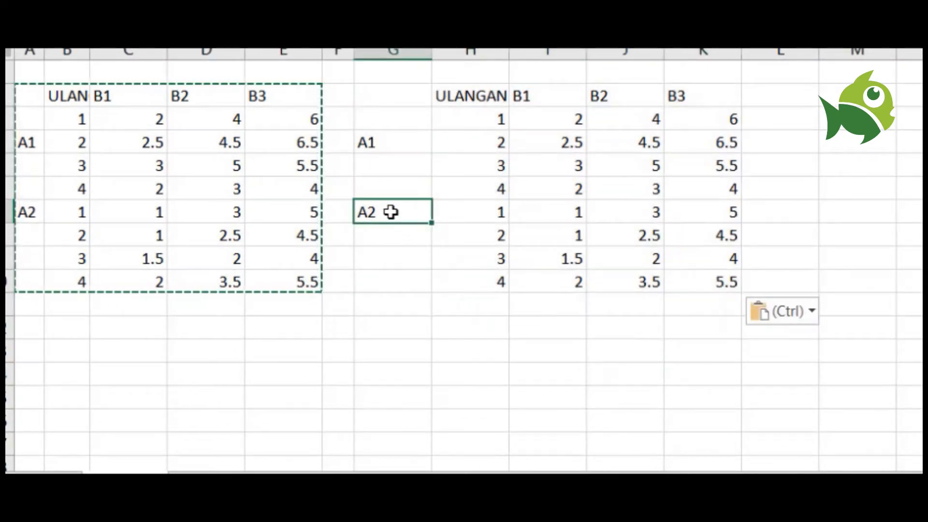
pyautogui.press('Escape')
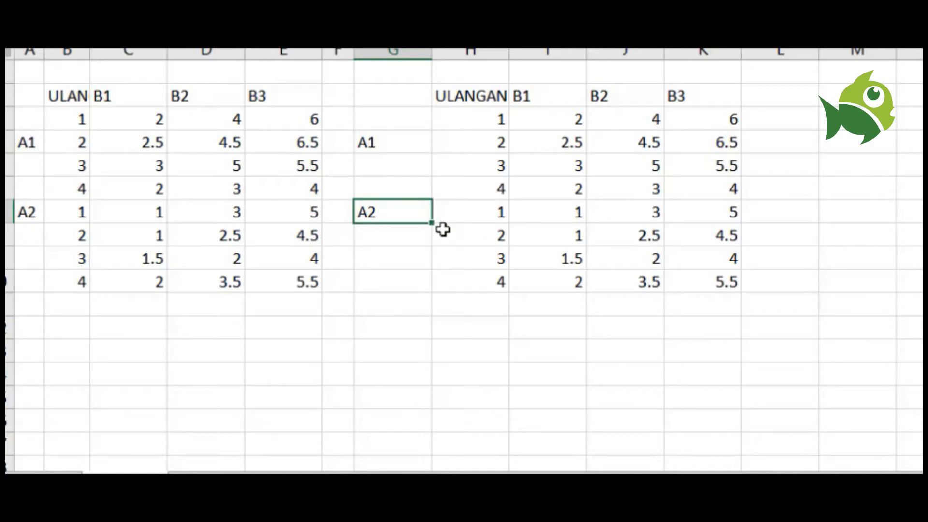
pyautogui.click(407, 256)
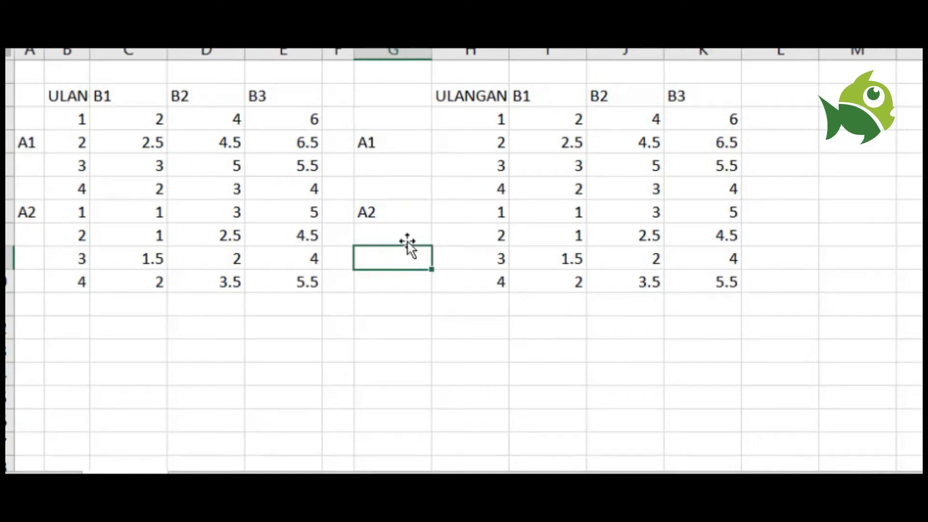
pyautogui.click(407, 219)
pyautogui.moveTo(434, 221); pyautogui.dragTo(693, 273)
pyautogui.hotkey('ctrl', 'c')
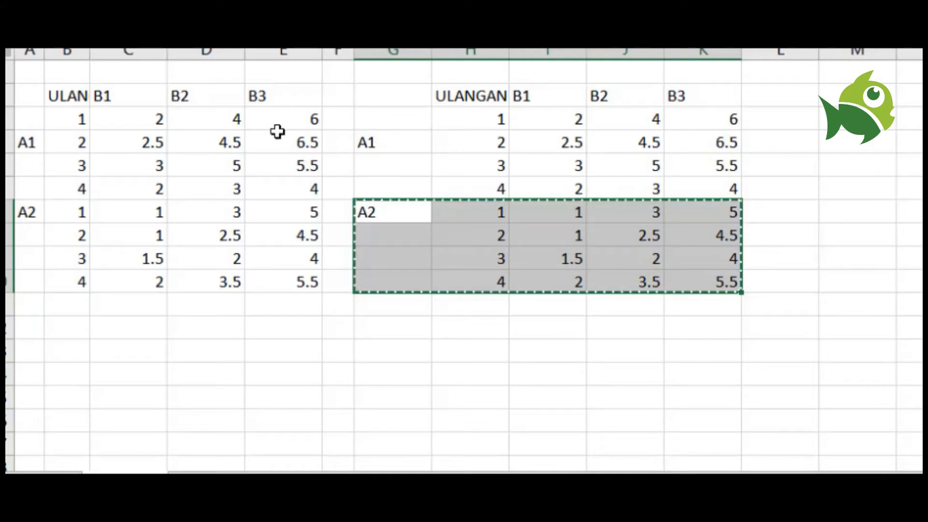
pyautogui.click(379, 242)
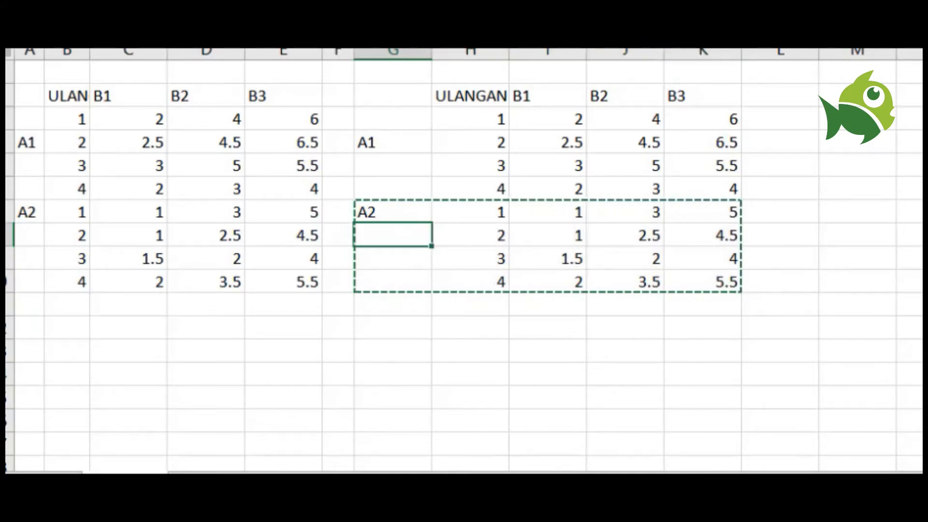
pyautogui.hotkey('ctrl', 'v')
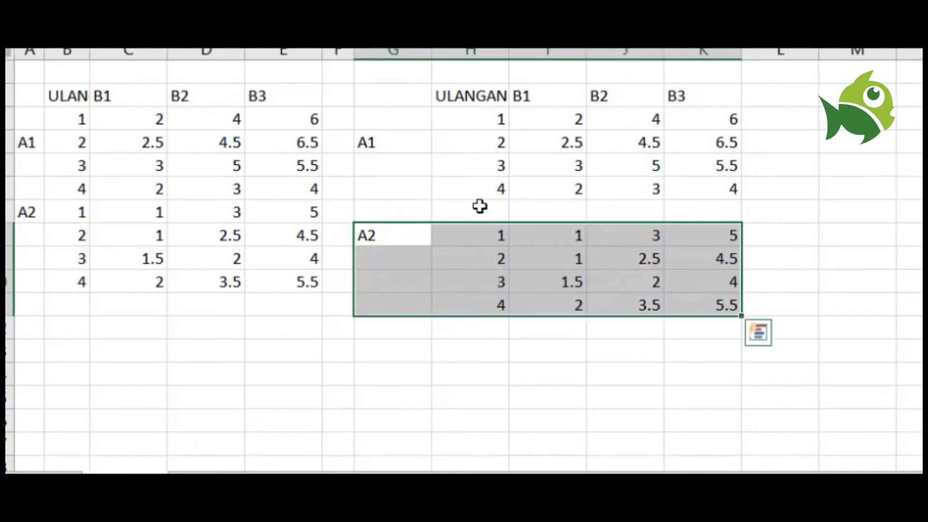
pyautogui.click(549, 219)
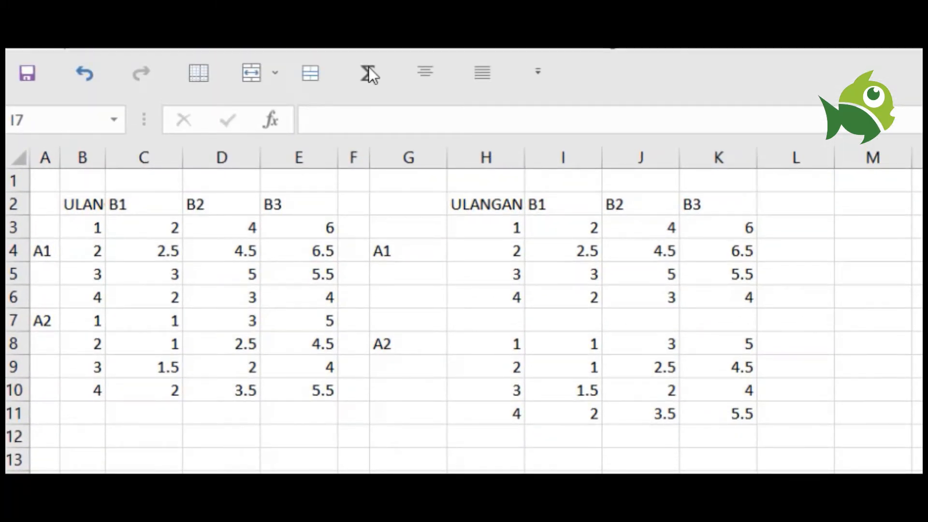
# Total the A1 replicates in row 7 of the copied table with =SUM(I3:I6) in I7, filled across to K7
pyautogui.click(551, 329)
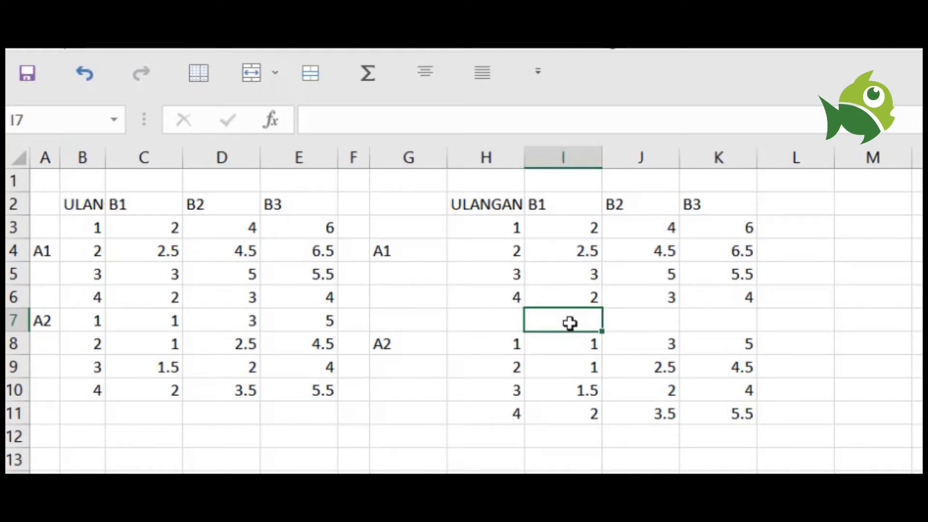
pyautogui.click(368, 72)
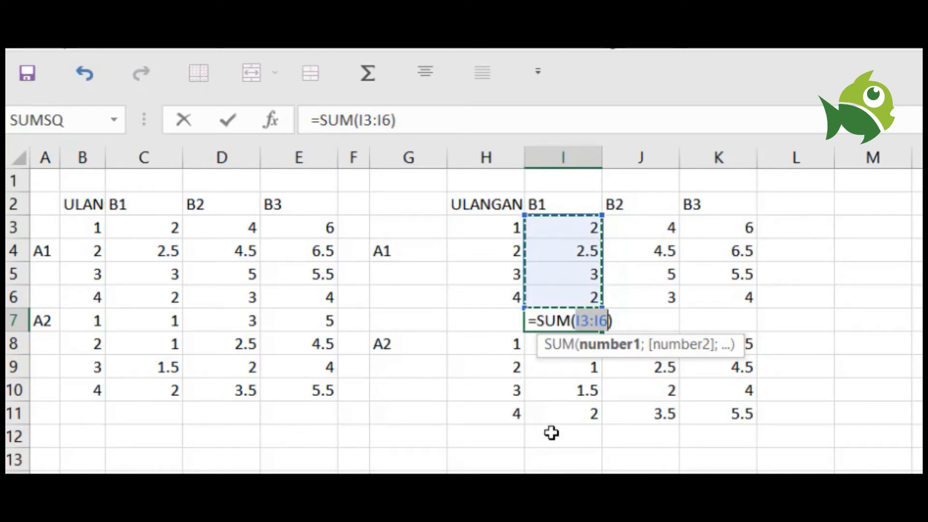
pyautogui.press('Return')
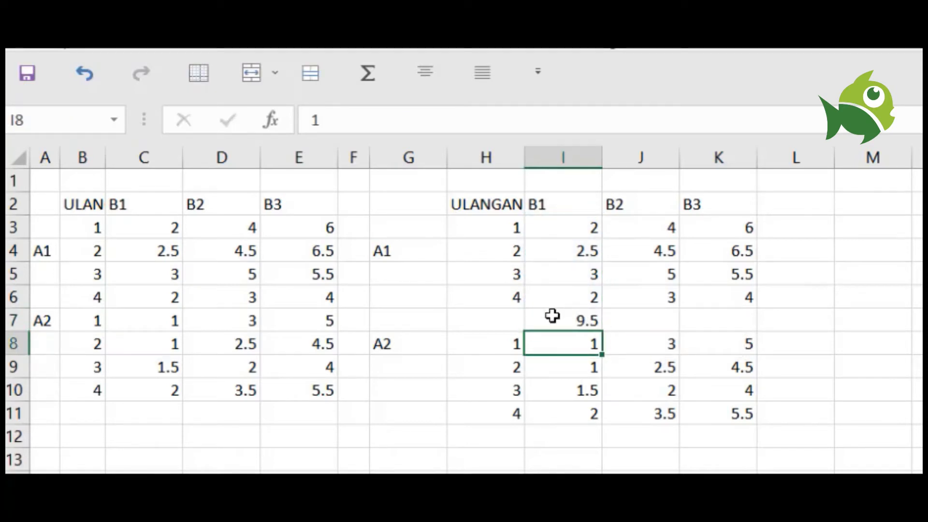
pyautogui.click(581, 319)
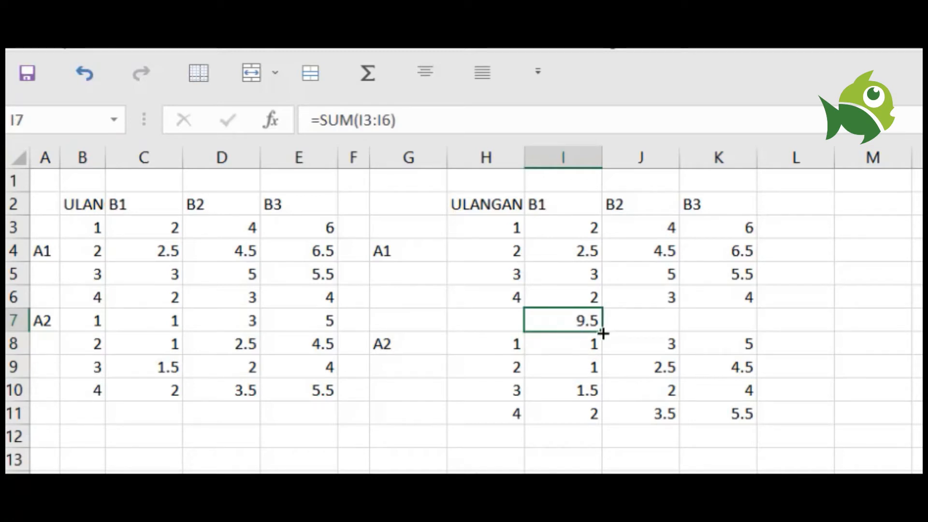
pyautogui.moveTo(601, 331); pyautogui.dragTo(655, 326)
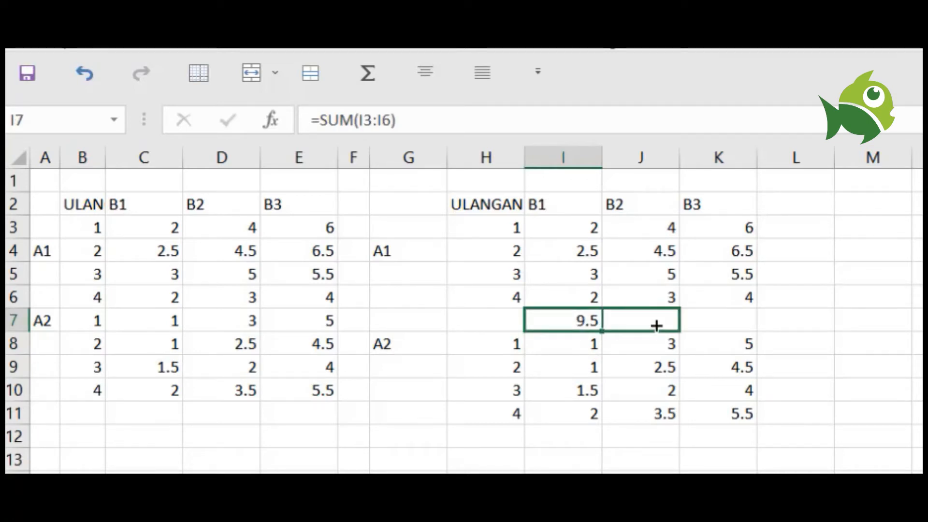
pyautogui.moveTo(718, 331); pyautogui.dragTo(731, 332)
pyautogui.click(877, 317)
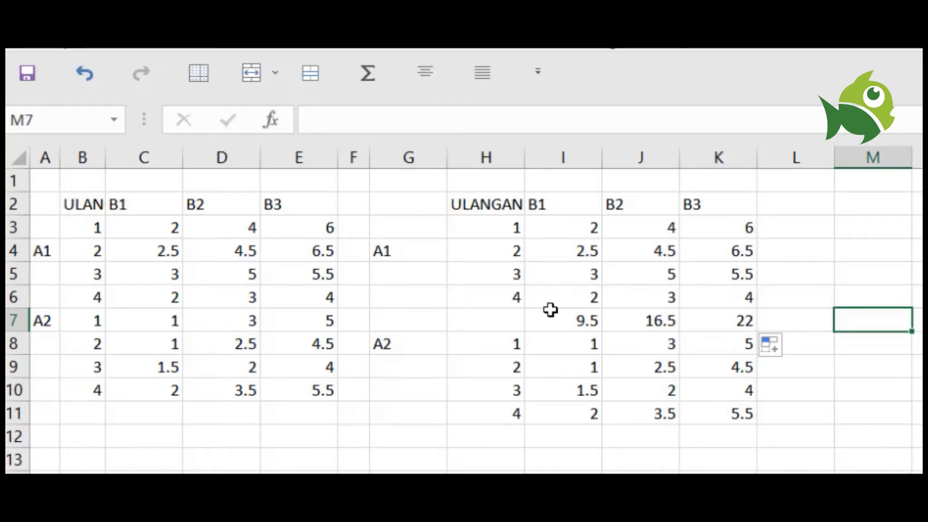
# Total the A2 replicates in row 12 with =SUM(I8:I11) in I12, filled across to K12
pyautogui.click(560, 437)
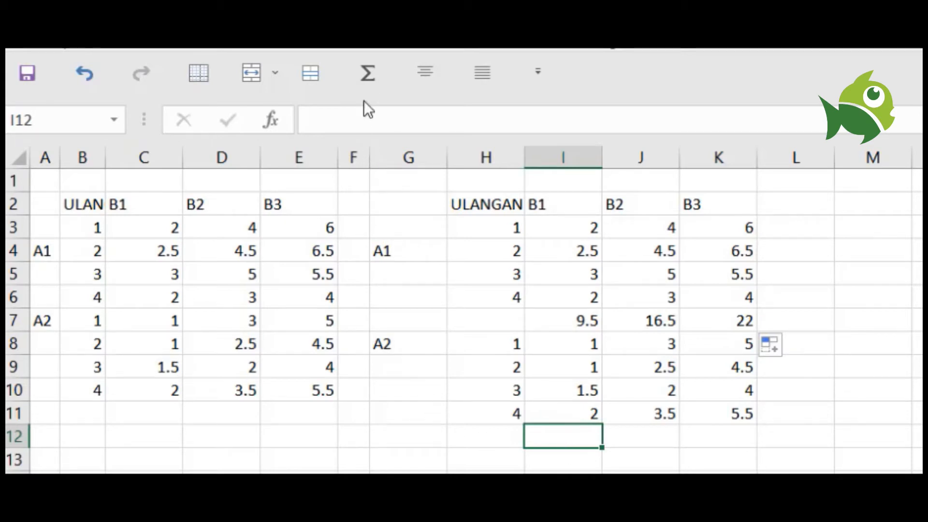
pyautogui.click(368, 80)
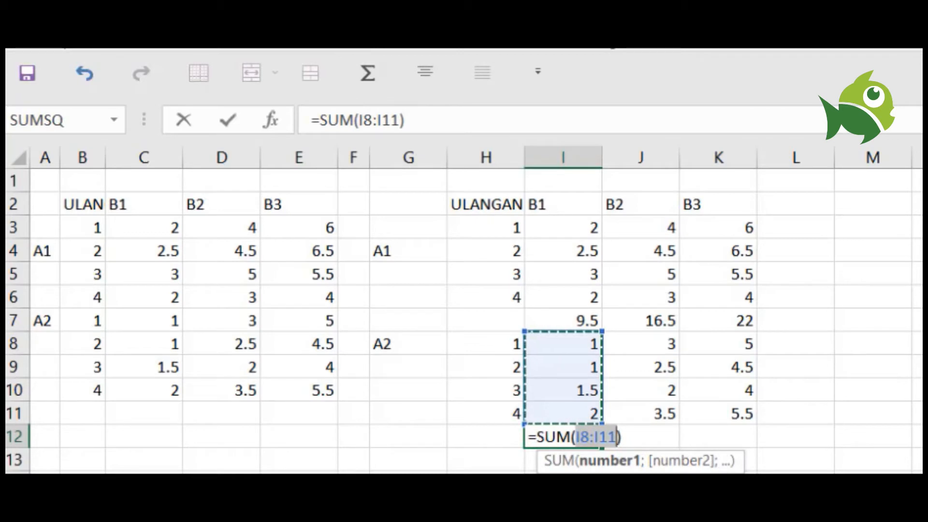
pyautogui.press('Return')
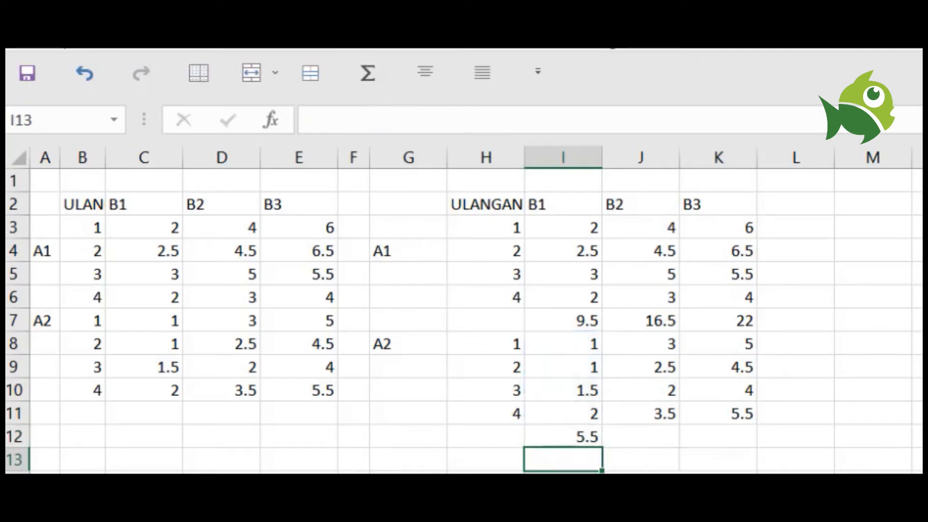
pyautogui.click(556, 434)
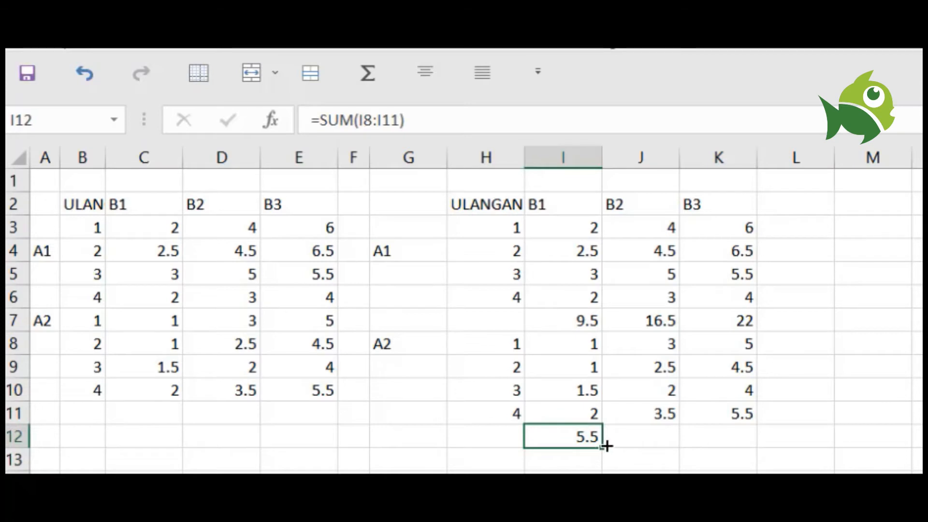
pyautogui.moveTo(642, 444); pyautogui.dragTo(647, 444)
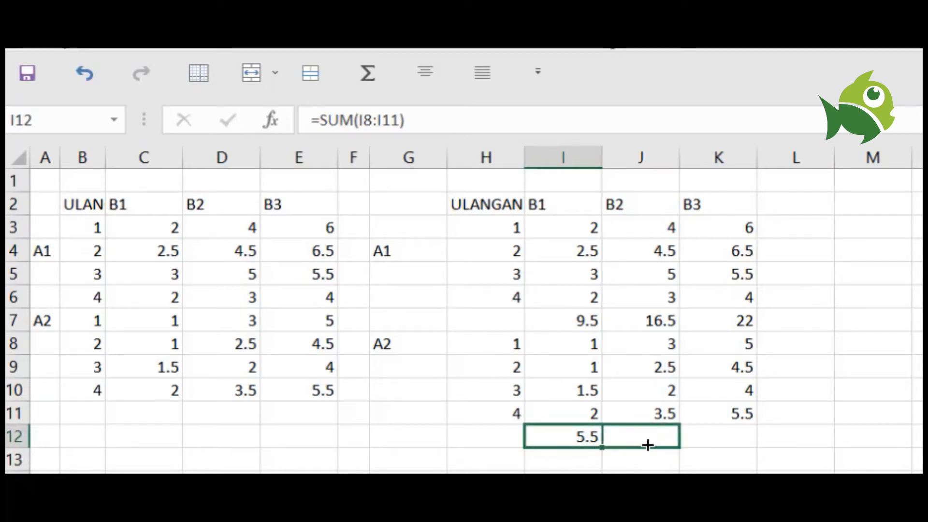
pyautogui.moveTo(704, 449); pyautogui.dragTo(723, 437)
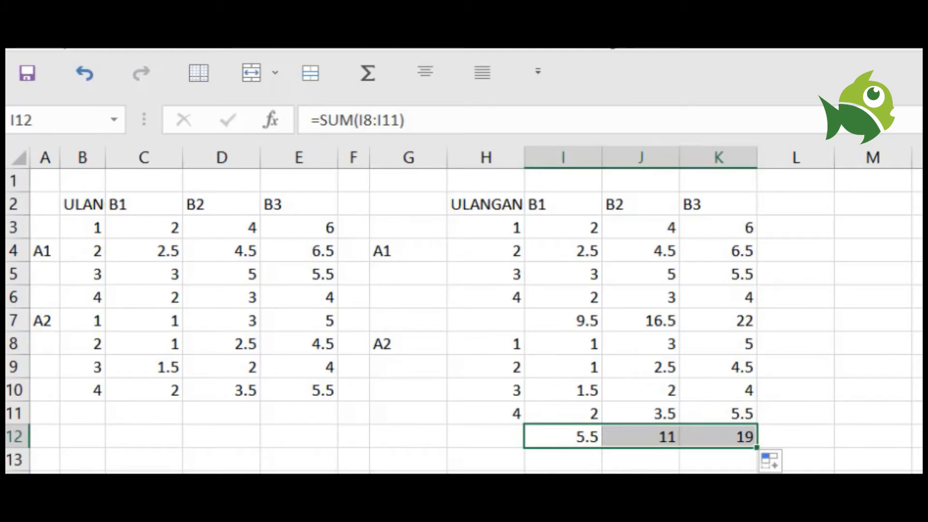
# Title the copied data table "JK PERLAKUAN" in I1 and start a second table titled "JK FAKTOR" in M1
pyautogui.click(562, 521)
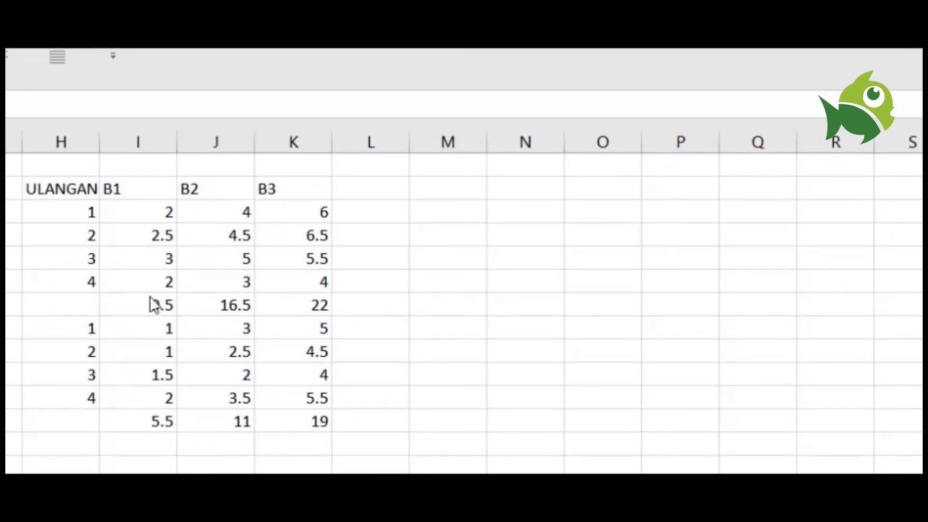
pyautogui.hotkey('ctrl', 'v')
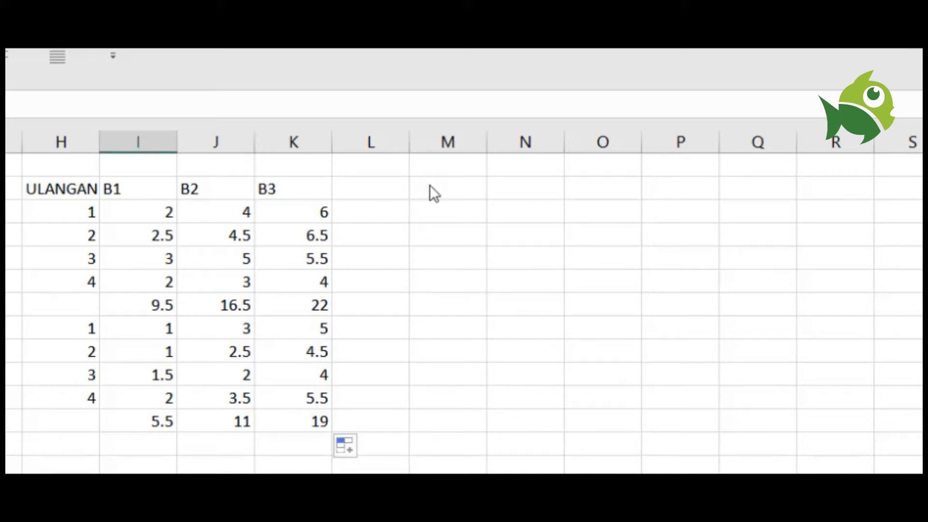
pyautogui.click(429, 185)
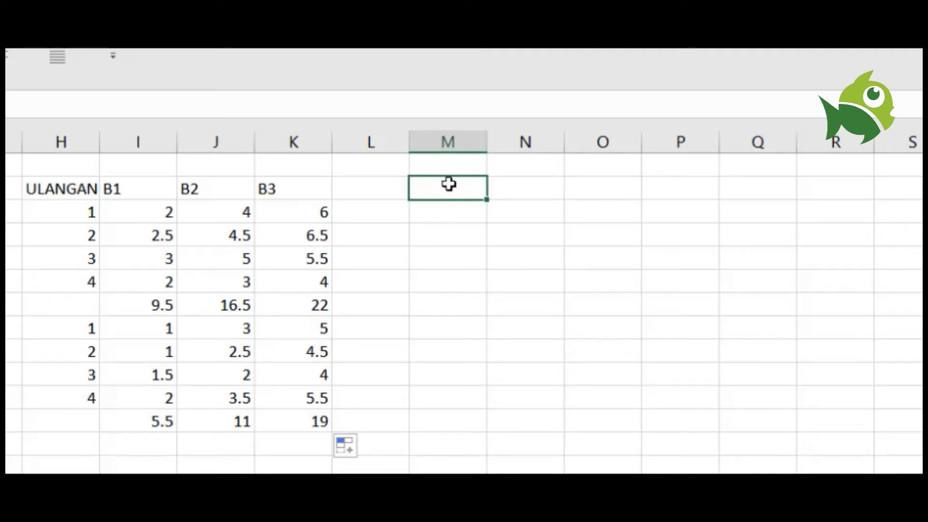
pyautogui.click(500, 189)
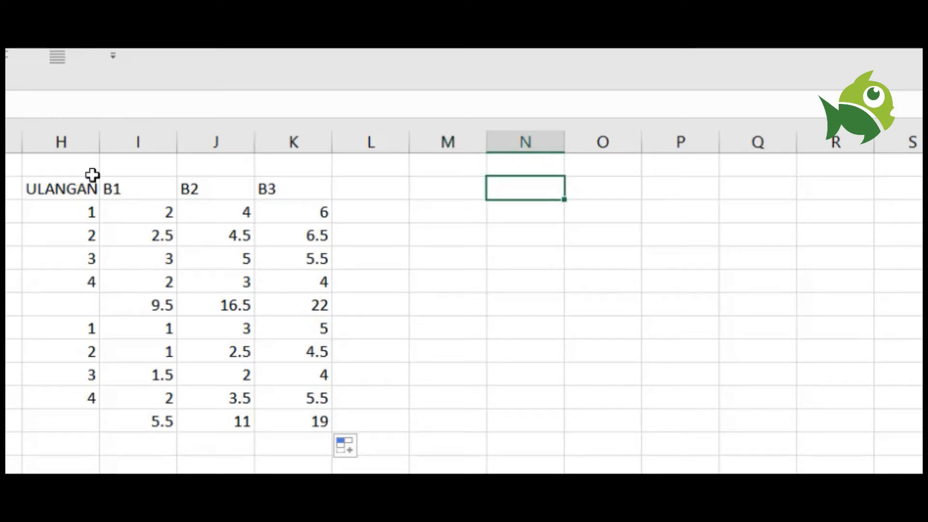
pyautogui.click(115, 170)
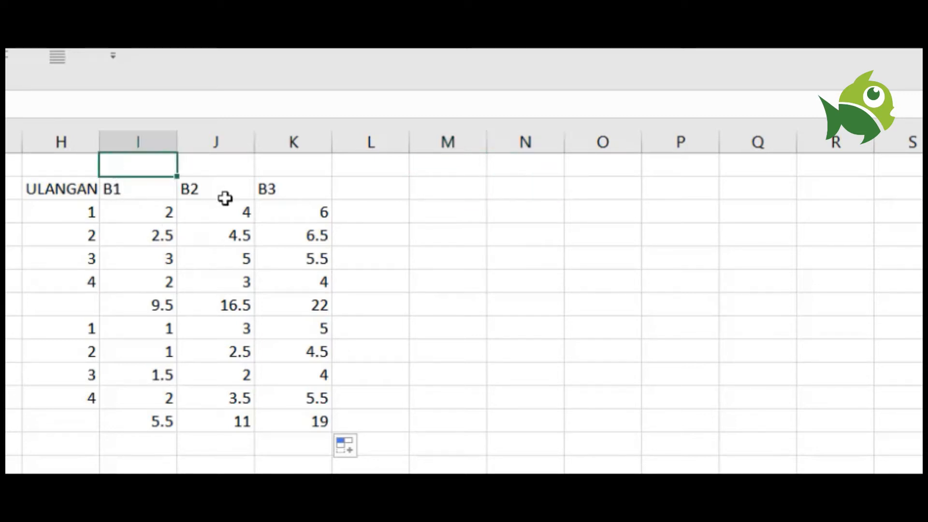
pyautogui.write('JK PERLAKUAN')
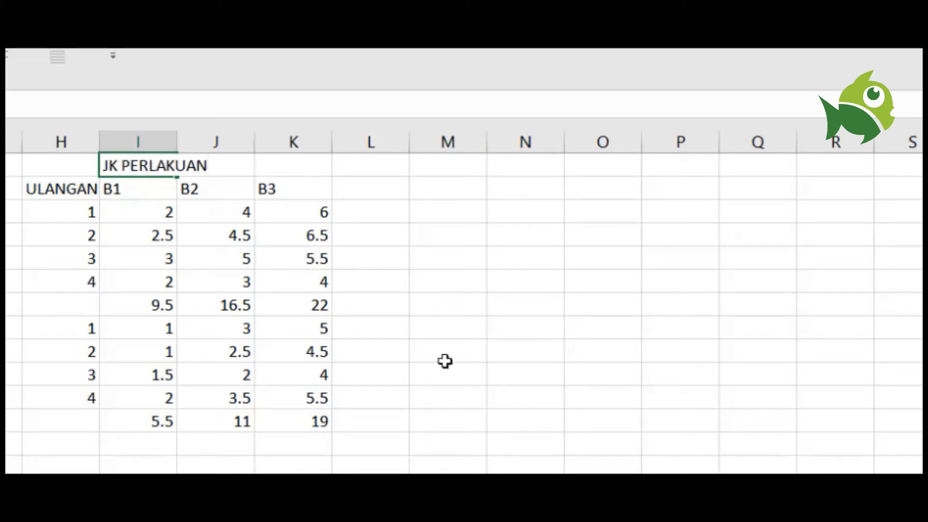
pyautogui.click(475, 372)
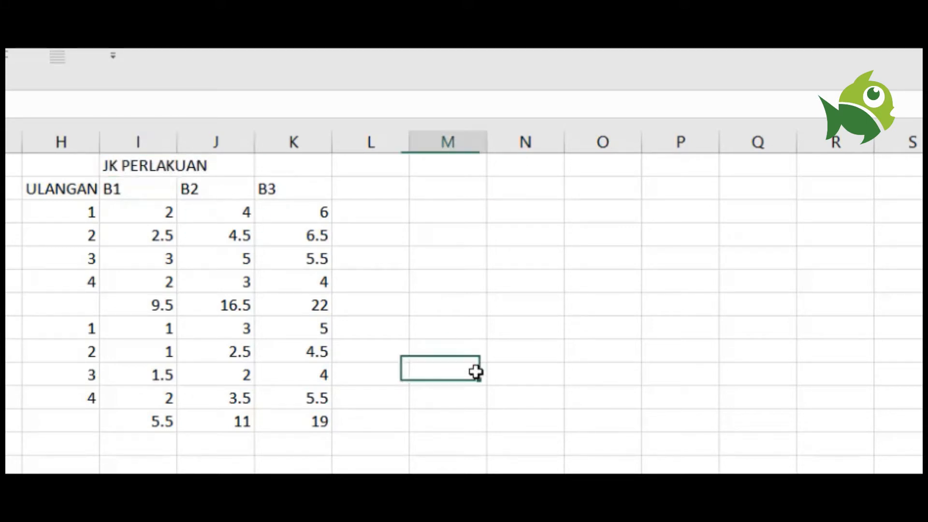
pyautogui.click(437, 169)
pyautogui.write('J')
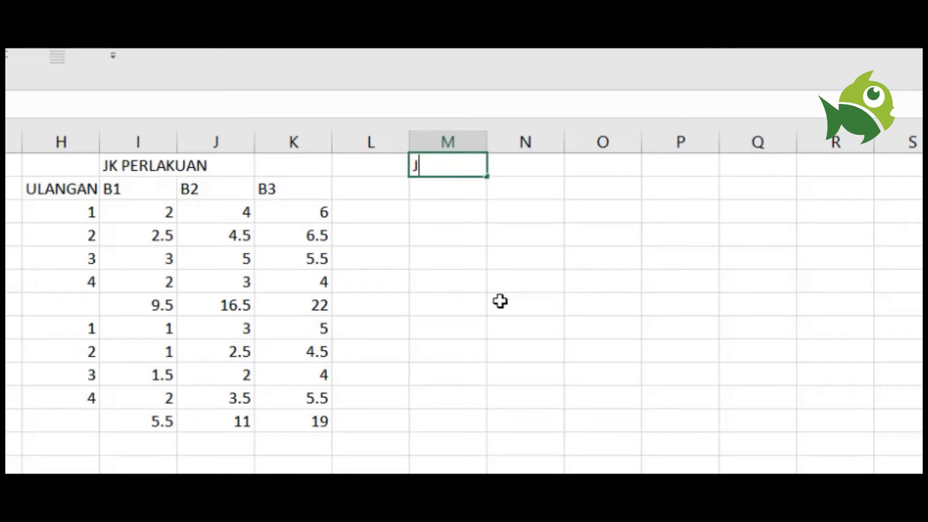
pyautogui.write('K FAKTO')
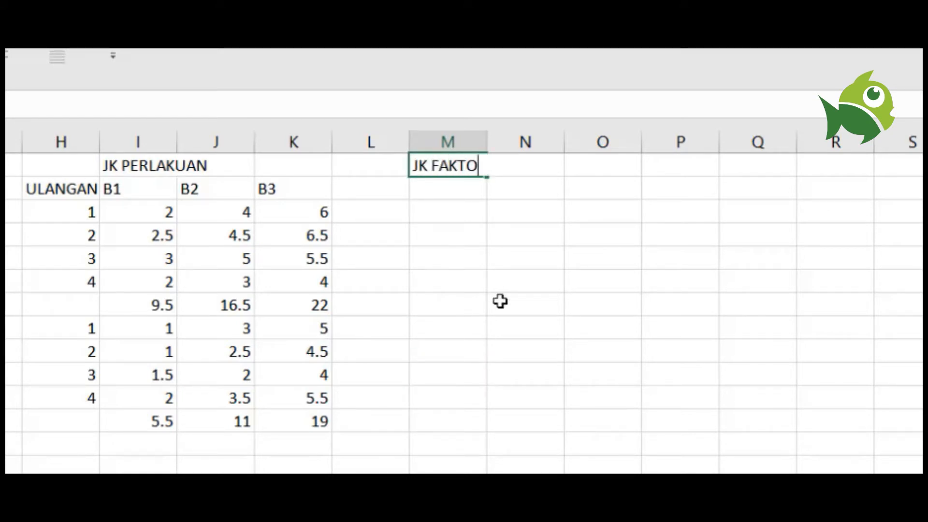
pyautogui.click(526, 370)
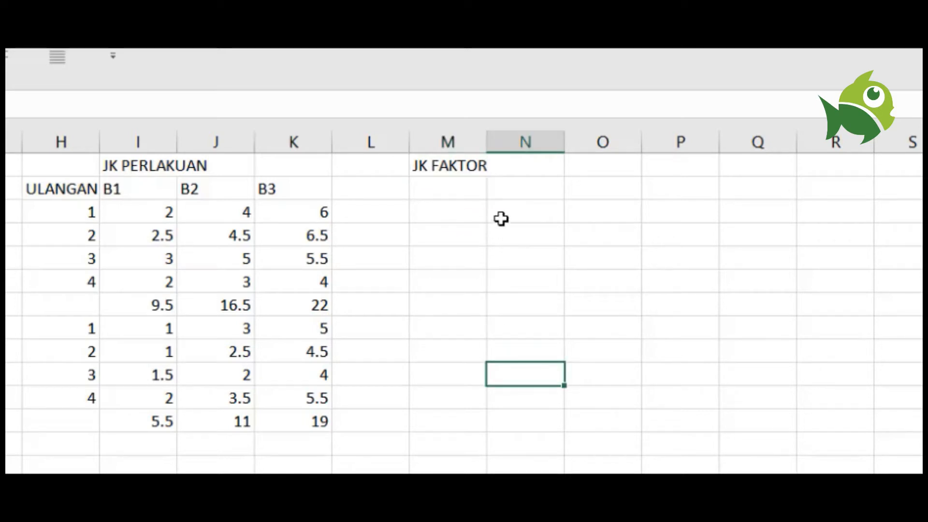
# Enter the row labels A1 and A2 of the JK FAKTOR table in M3 and M4
pyautogui.click(430, 220)
pyautogui.write('A1')
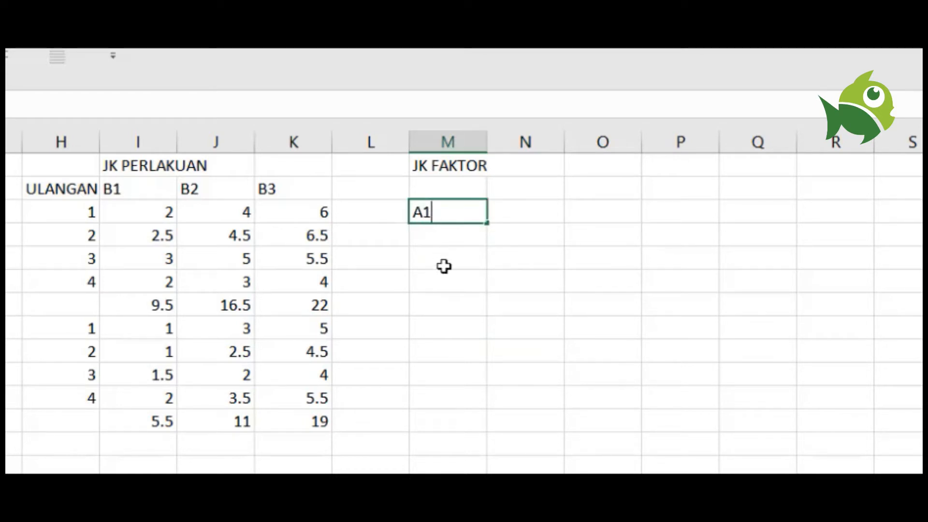
pyautogui.press('Return')
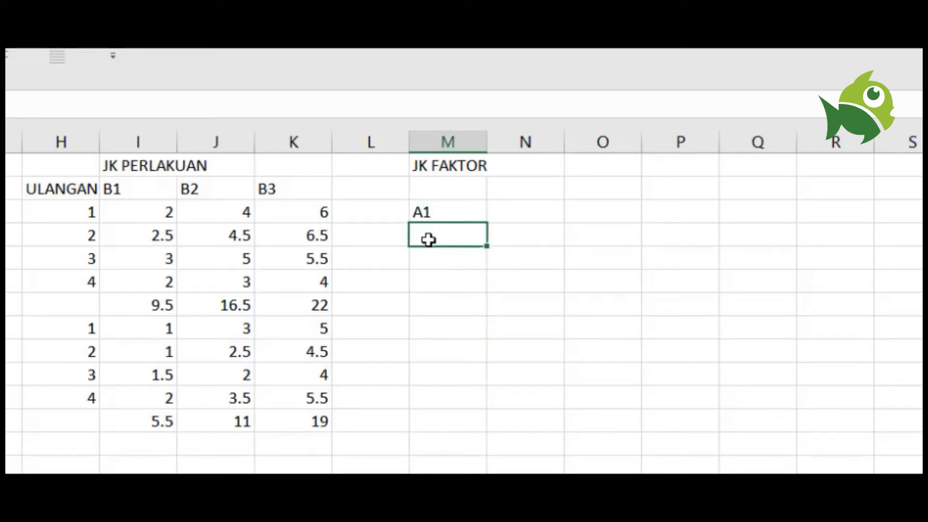
pyautogui.write('A2')
pyautogui.click(520, 375)
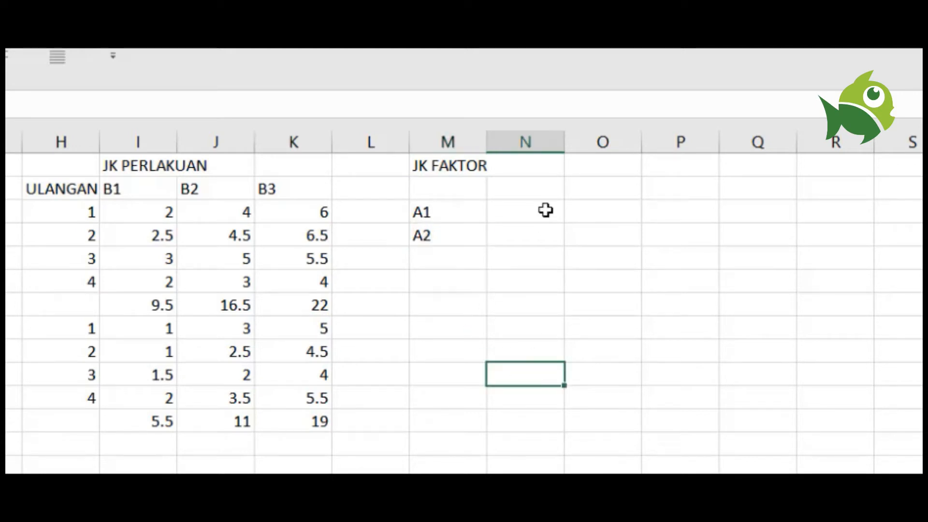
# Enter the column headings B1, B2 and B3 of the JK FAKTOR table in N2:P2
pyautogui.click(544, 195)
pyautogui.write('B')
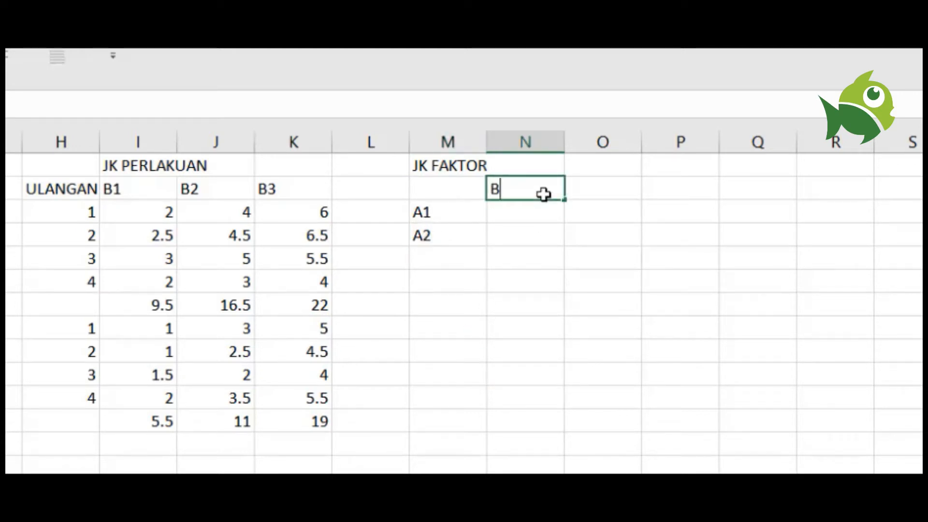
pyautogui.write('1')
pyautogui.click(609, 190)
pyautogui.write('B2')
pyautogui.click(680, 192)
pyautogui.write('B3')
pyautogui.click(734, 301)
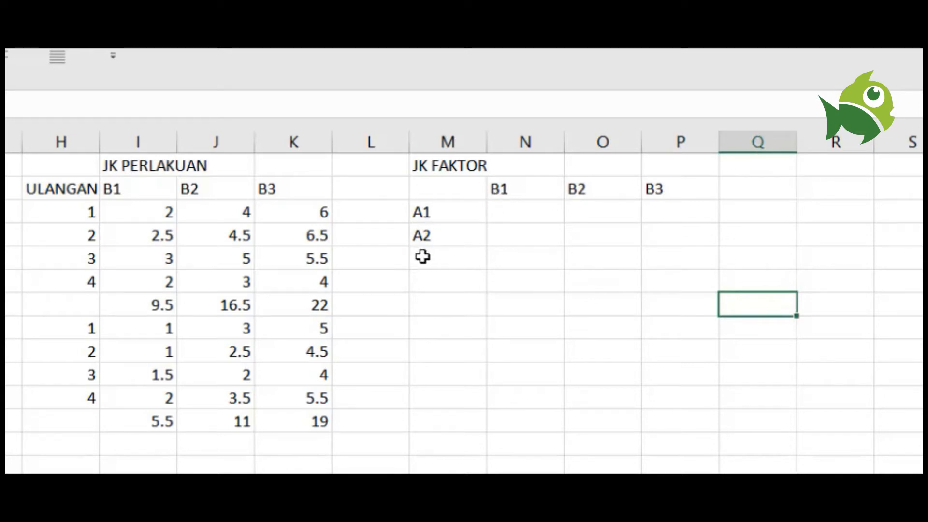
# Fill the A1 row of the JK FAKTOR table with the treatment totals 9.5, 16.5 and 22 in N3:P3
pyautogui.click(520, 217)
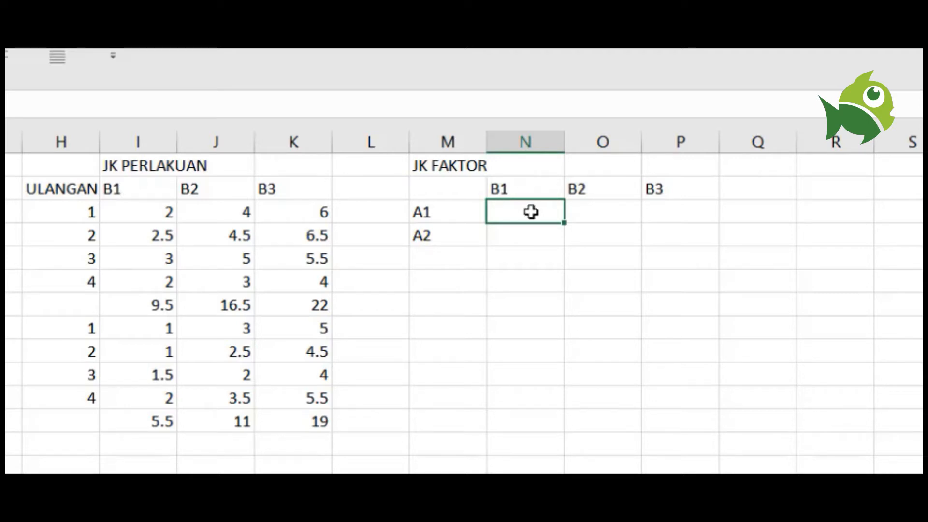
pyautogui.write('9')
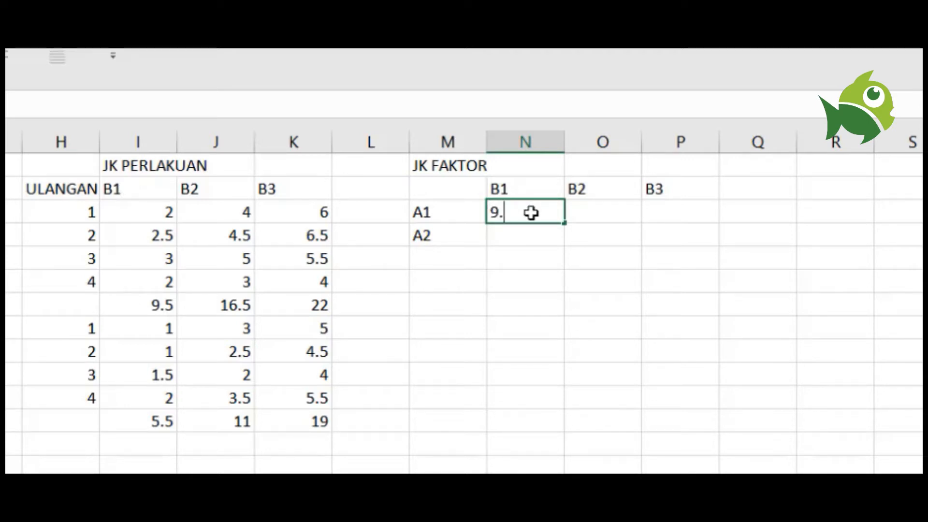
pyautogui.write('.5')
pyautogui.click(590, 216)
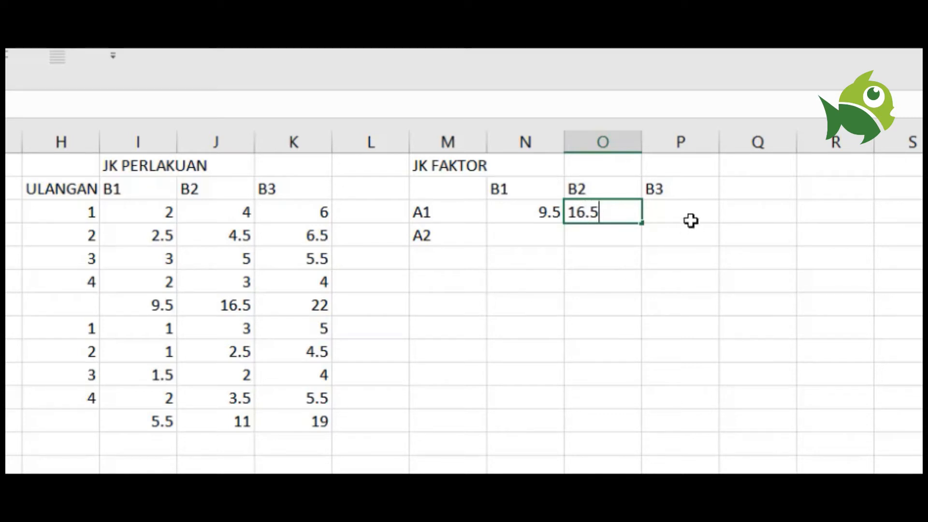
pyautogui.click(692, 210)
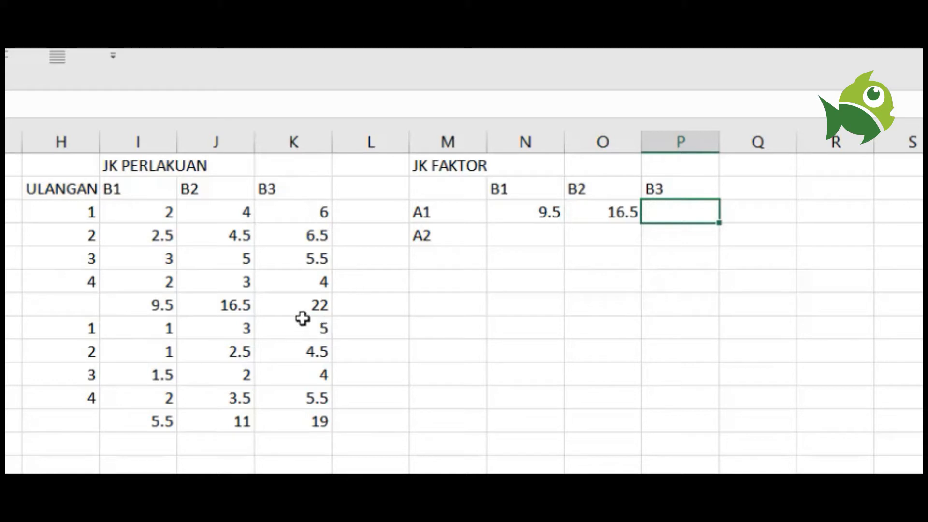
pyautogui.write('22')
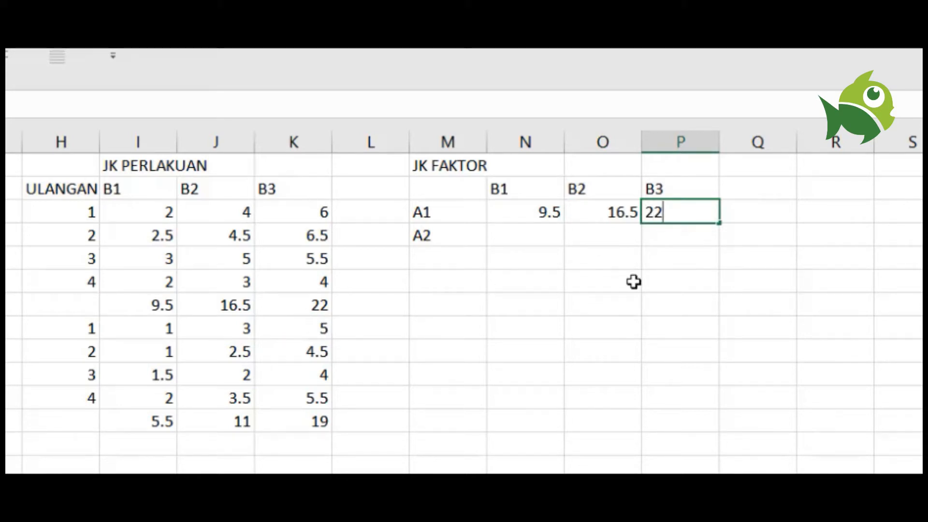
pyautogui.click(713, 376)
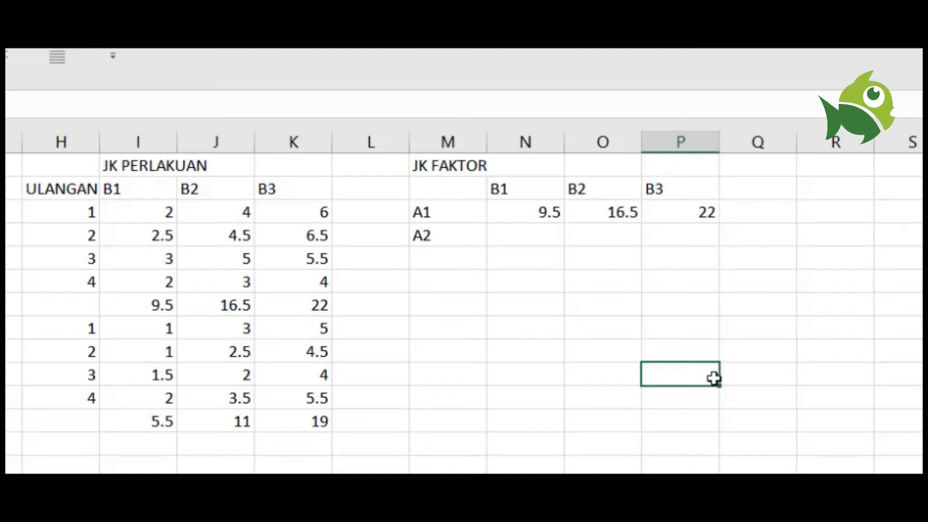
# Fill the A2 row of the JK FAKTOR table with the treatment totals 5.5, 11 and 19 in N4:P4
pyautogui.click(517, 237)
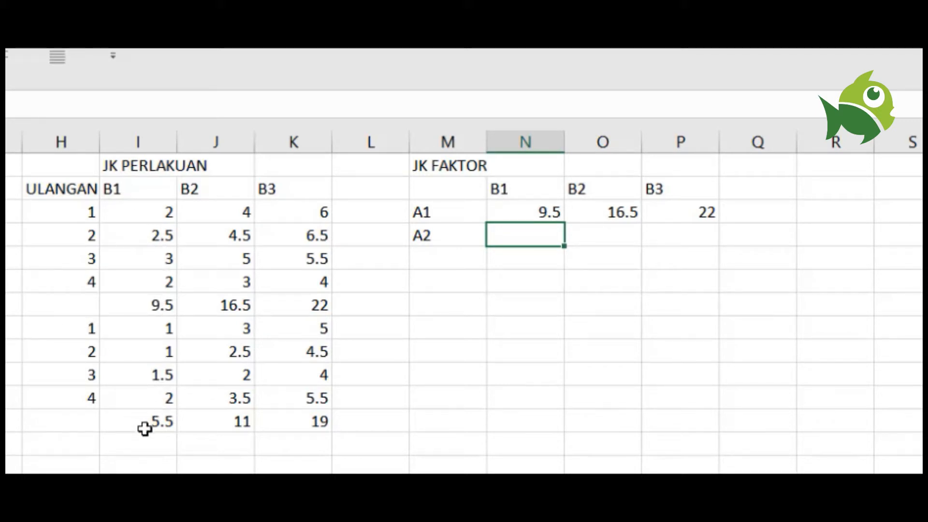
pyautogui.write('5')
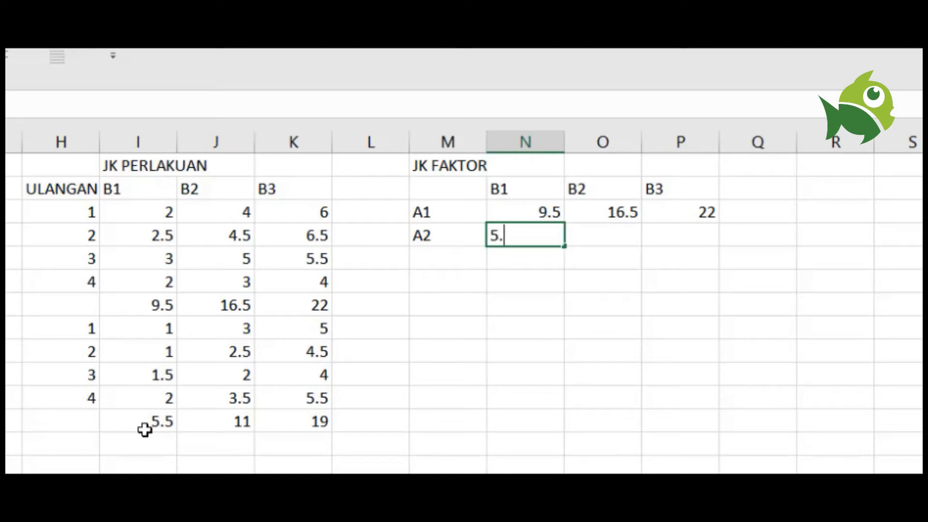
pyautogui.write('.5')
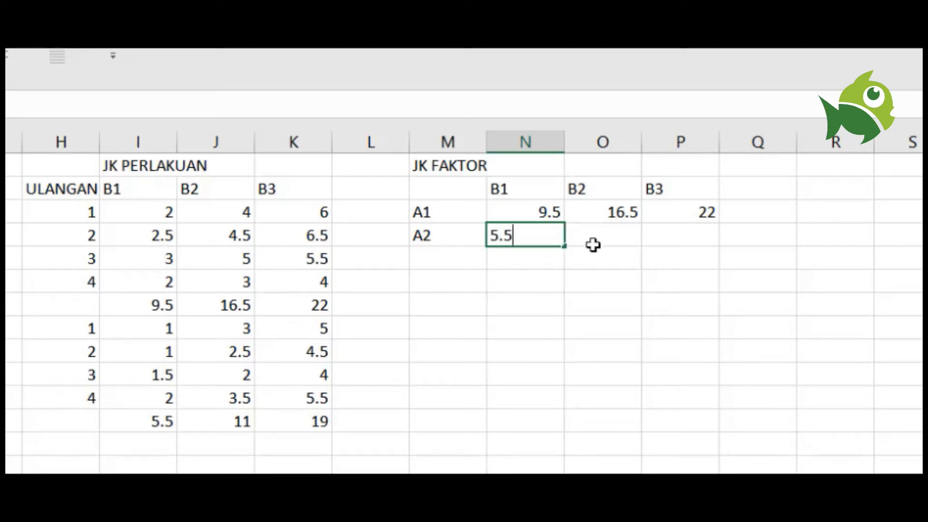
pyautogui.click(601, 235)
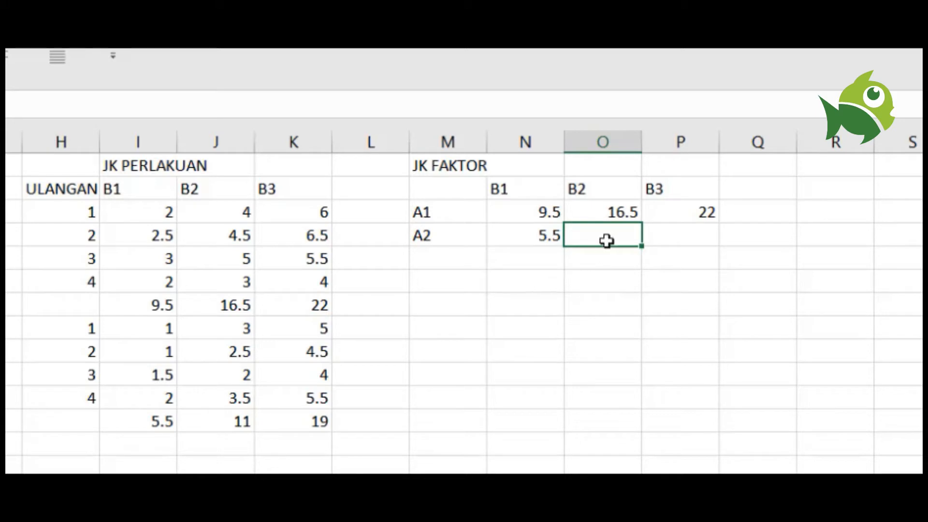
pyautogui.write('11')
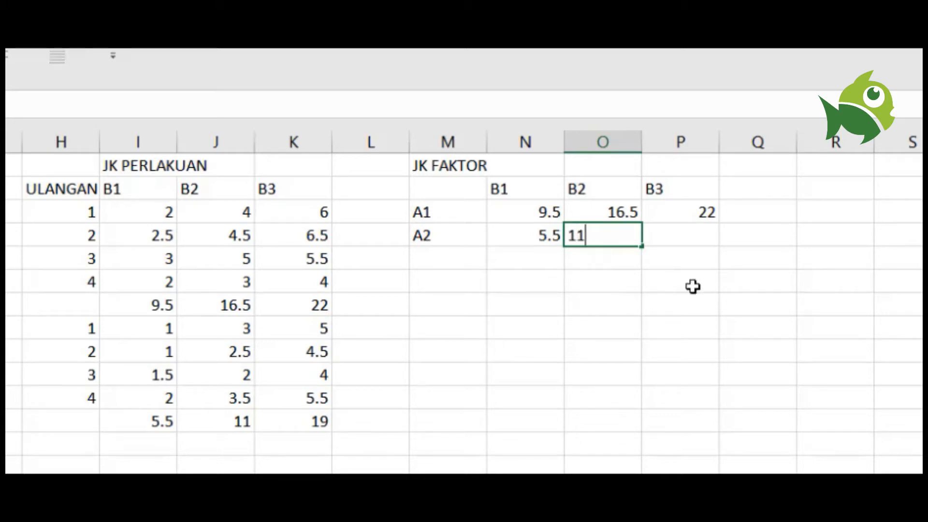
pyautogui.click(702, 241)
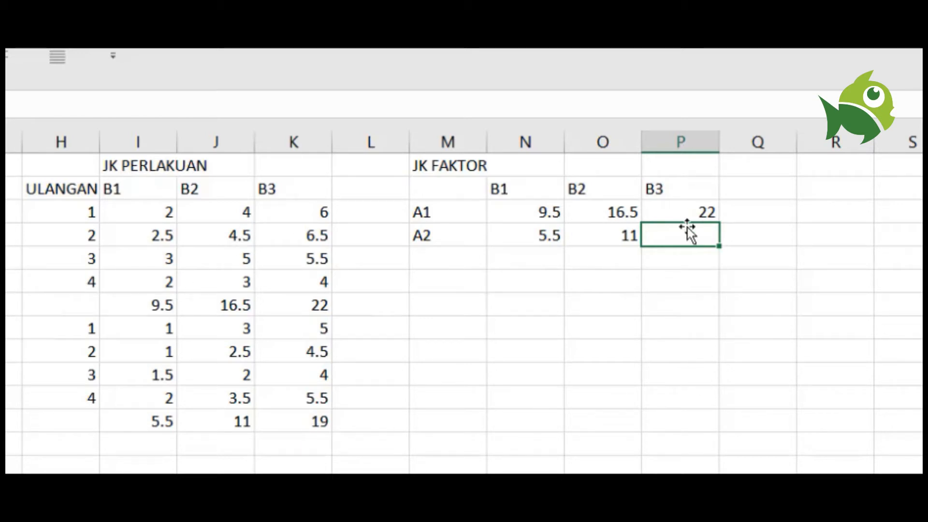
pyautogui.write('19')
pyautogui.click(686, 367)
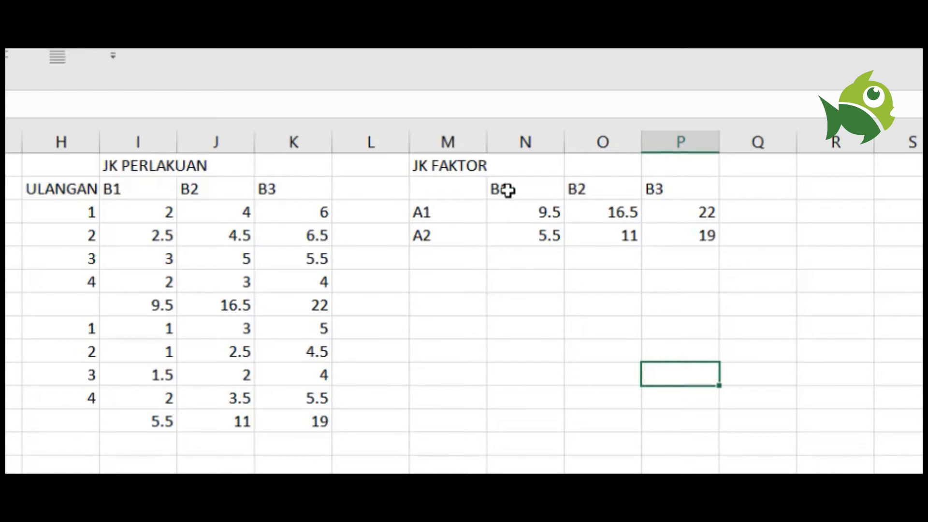
# Total the B1, B2 and B3 columns of the JK FAKTOR table in N5:P5 with a SUM of rows 3 and 4
pyautogui.click(519, 260)
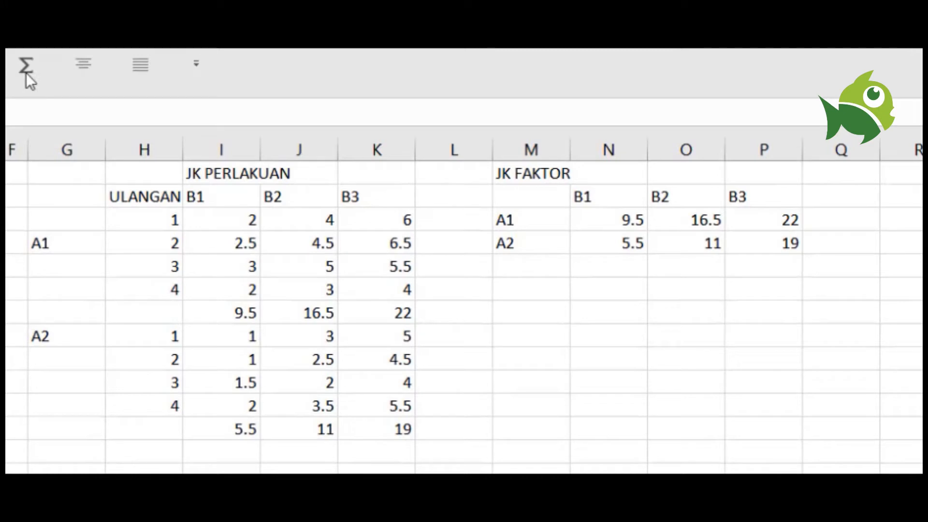
pyautogui.click(621, 264)
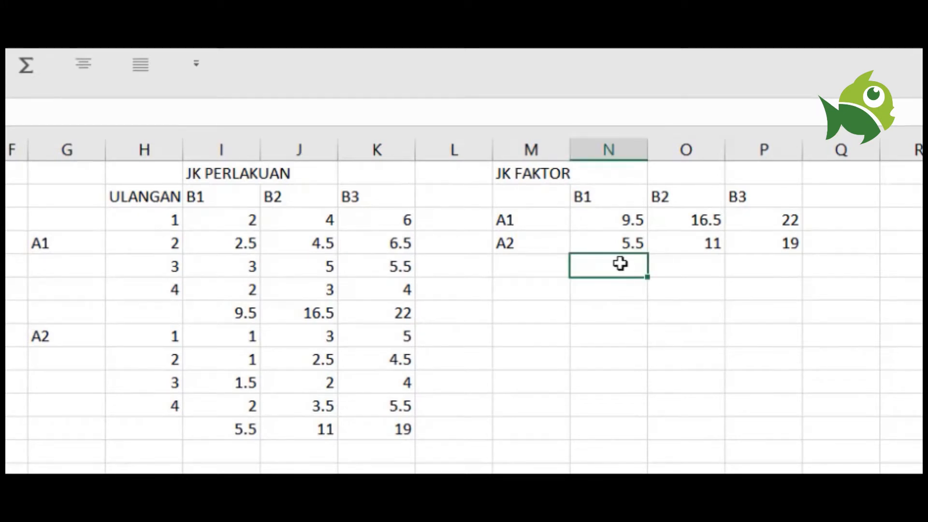
pyautogui.click(26, 65)
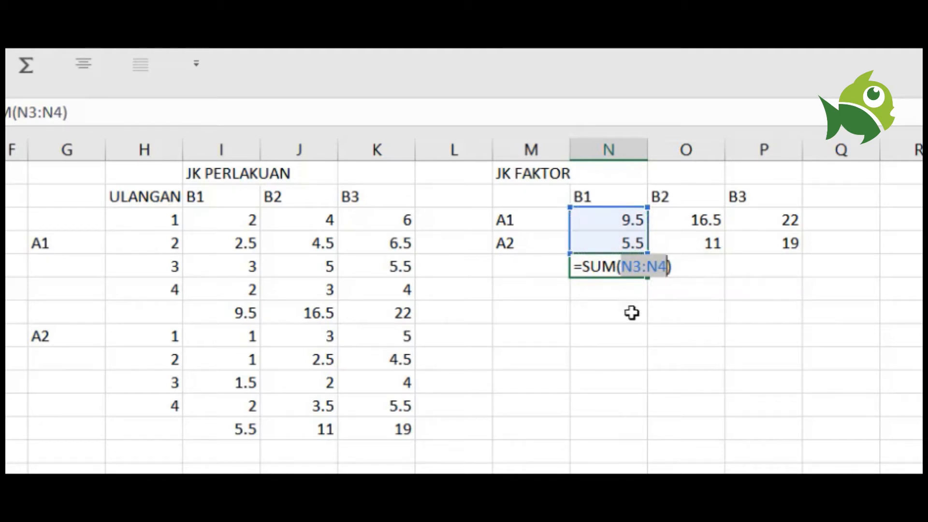
pyautogui.press('Return')
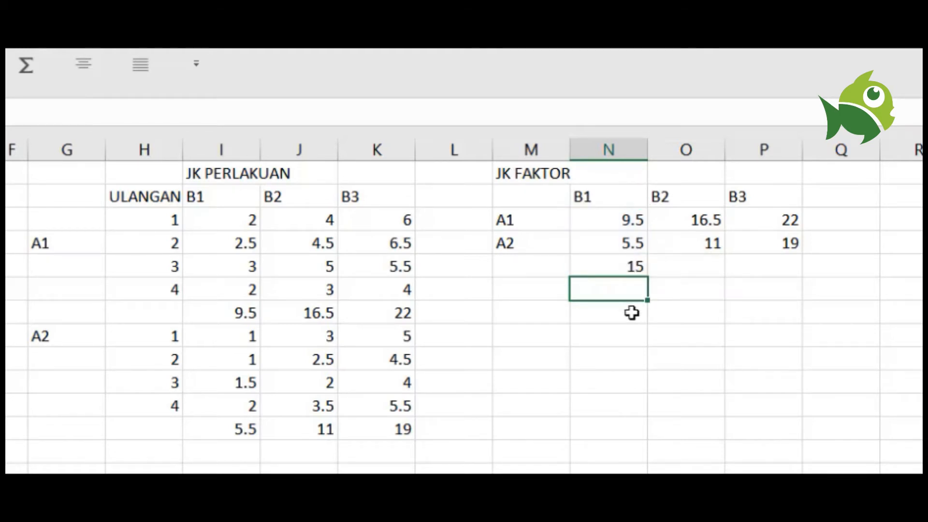
pyautogui.click(622, 264)
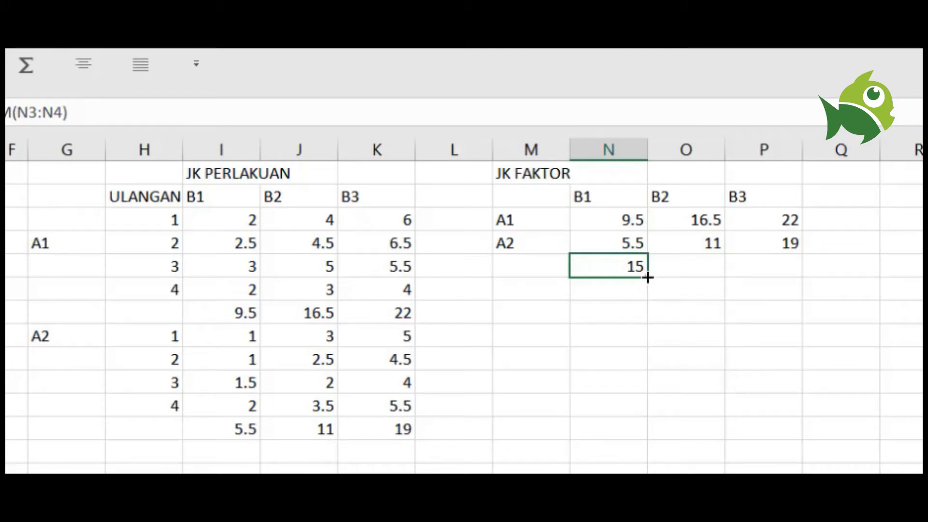
pyautogui.moveTo(647, 277); pyautogui.dragTo(773, 267)
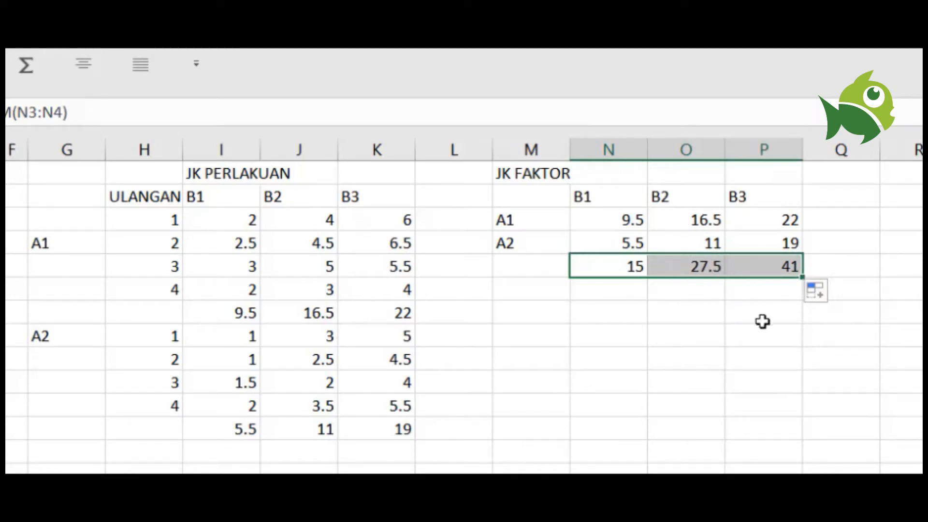
pyautogui.click(703, 341)
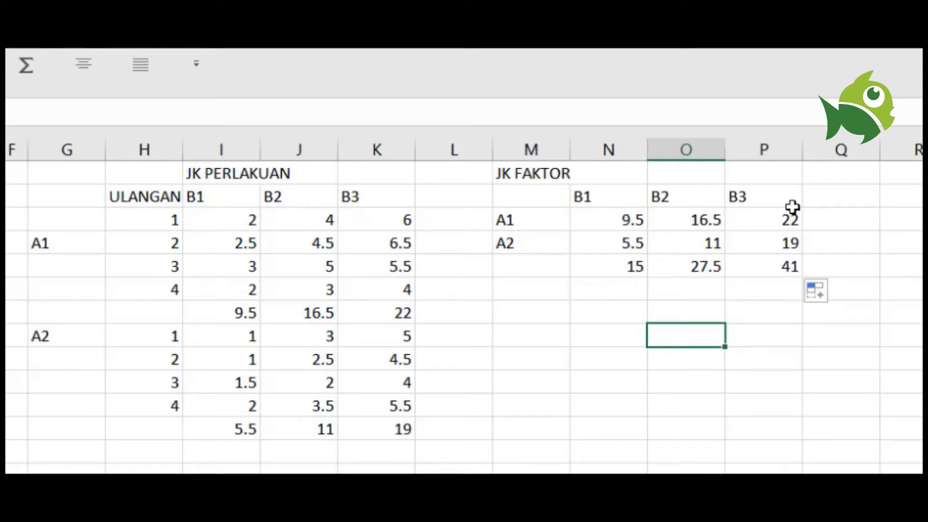
# Total the A1 and A2 rows of the JK FAKTOR table in Q3:Q4 with a SUM across columns N to P
pyautogui.click(843, 219)
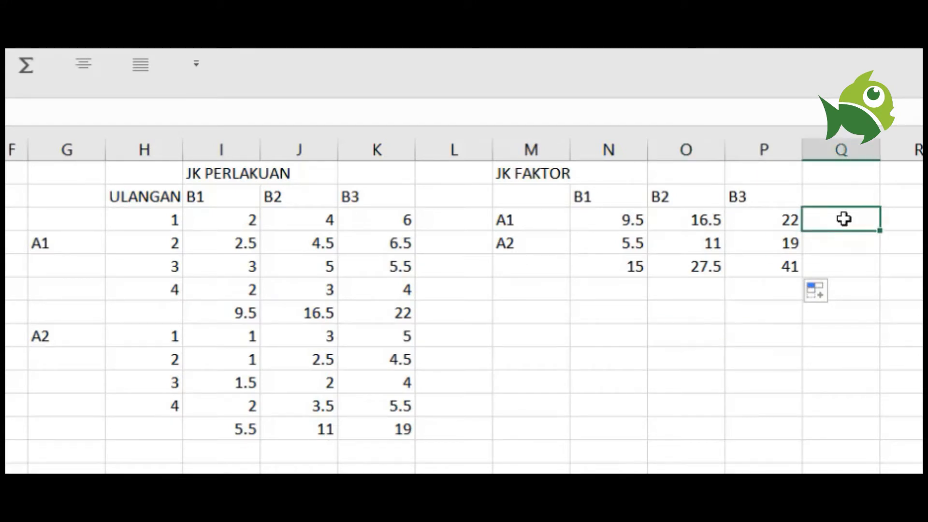
pyautogui.click(28, 68)
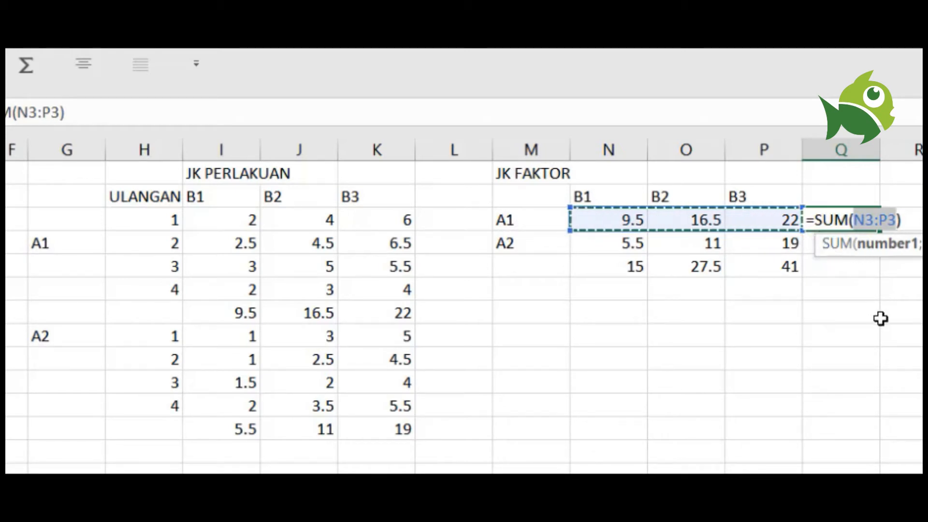
pyautogui.press('Return')
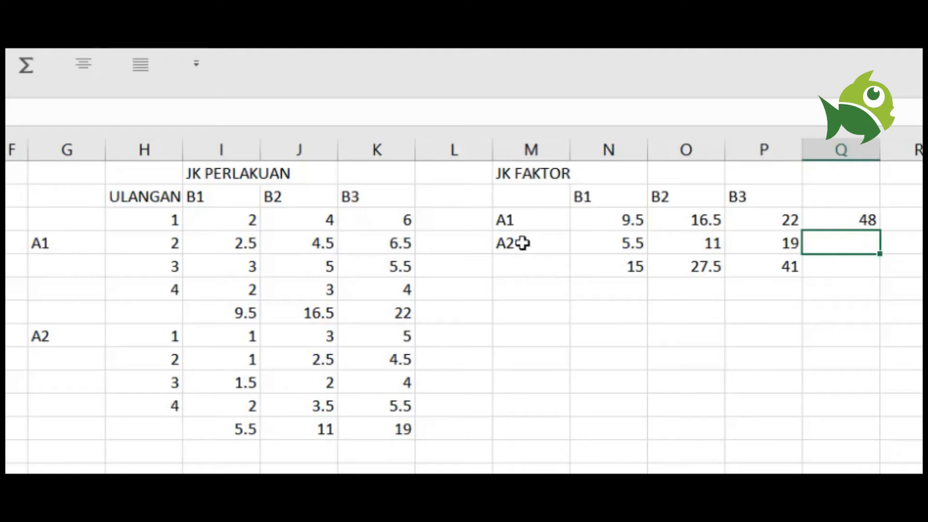
pyautogui.click(839, 219)
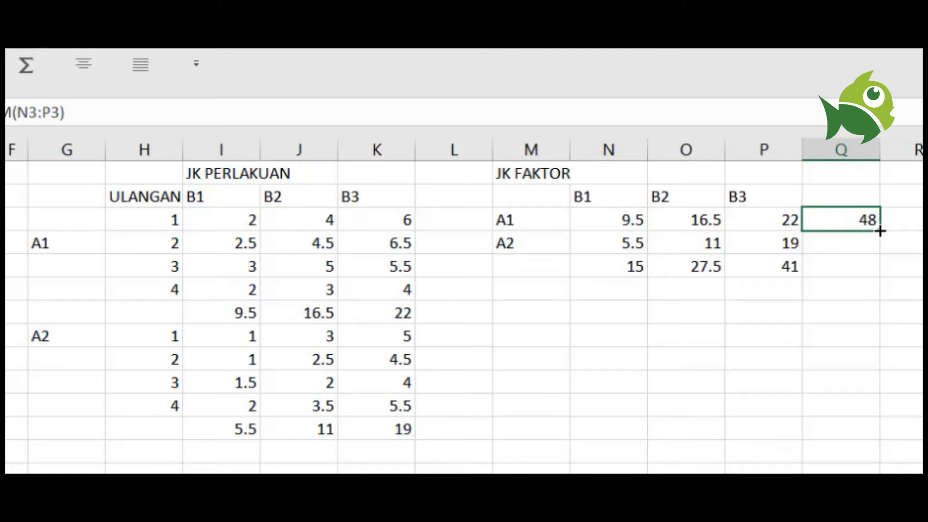
pyautogui.moveTo(879, 231); pyautogui.dragTo(879, 250)
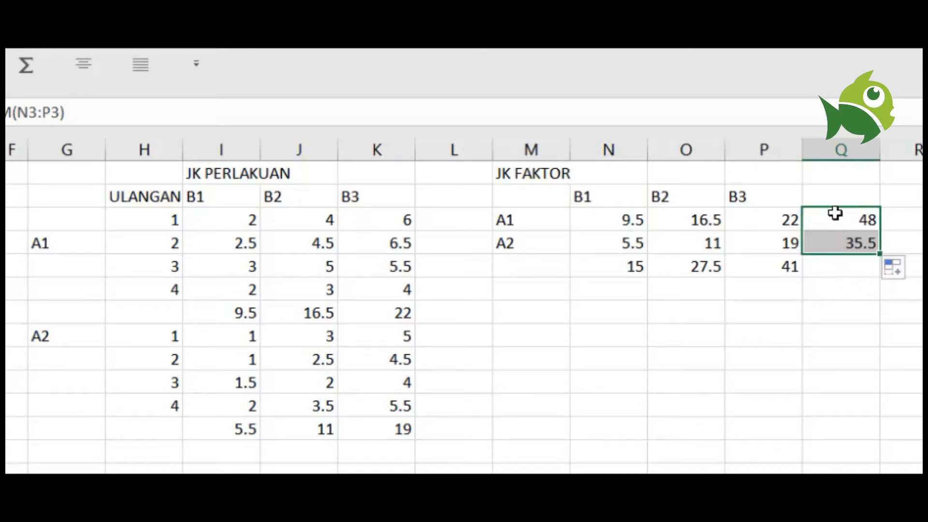
pyautogui.click(878, 362)
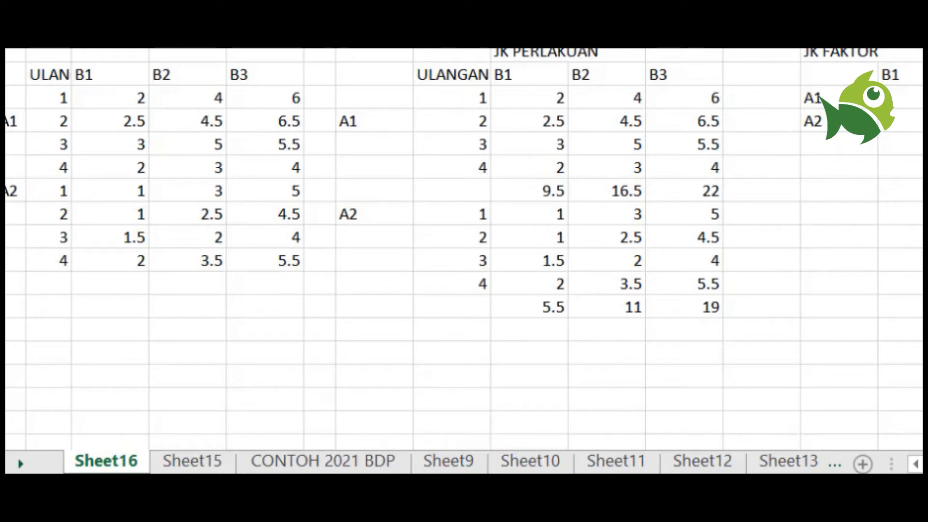
# Shade the original data values in C3:E10 yellow, widening column F and narrowing column G
pyautogui.moveTo(335, 44); pyautogui.dragTo(380, 54)
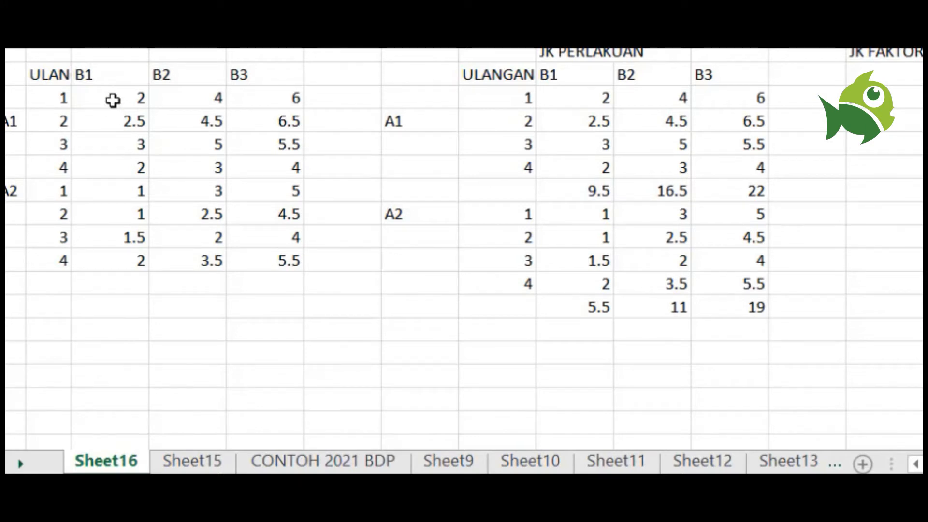
pyautogui.moveTo(114, 104); pyautogui.dragTo(298, 257)
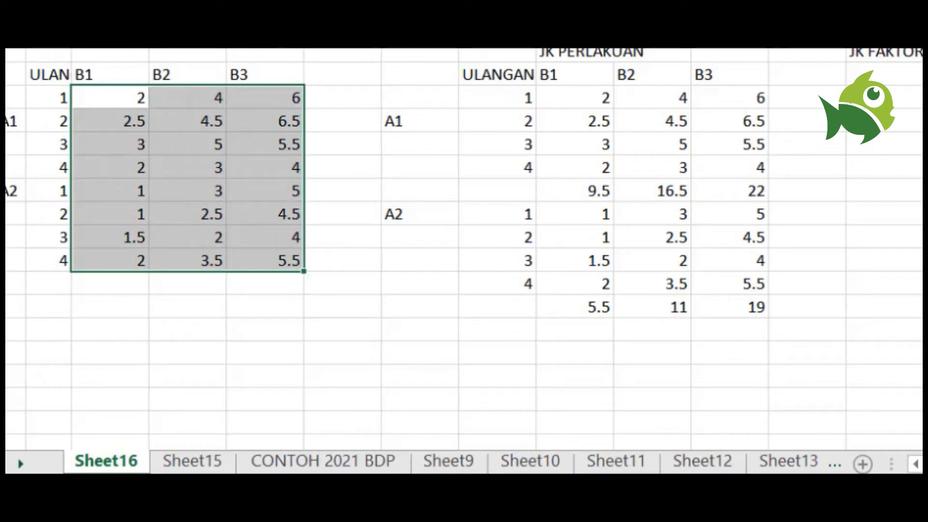
pyautogui.click(370, 292)
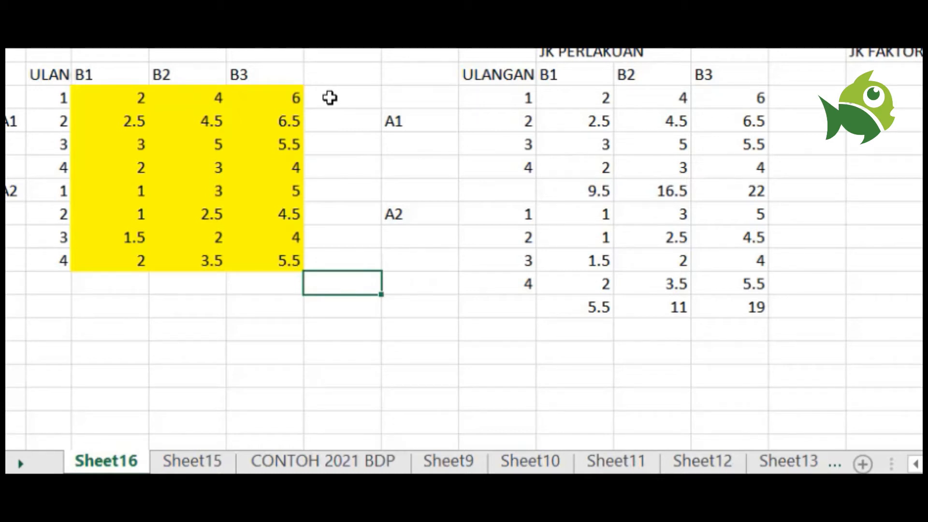
pyautogui.moveTo(458, 48); pyautogui.dragTo(417, 48)
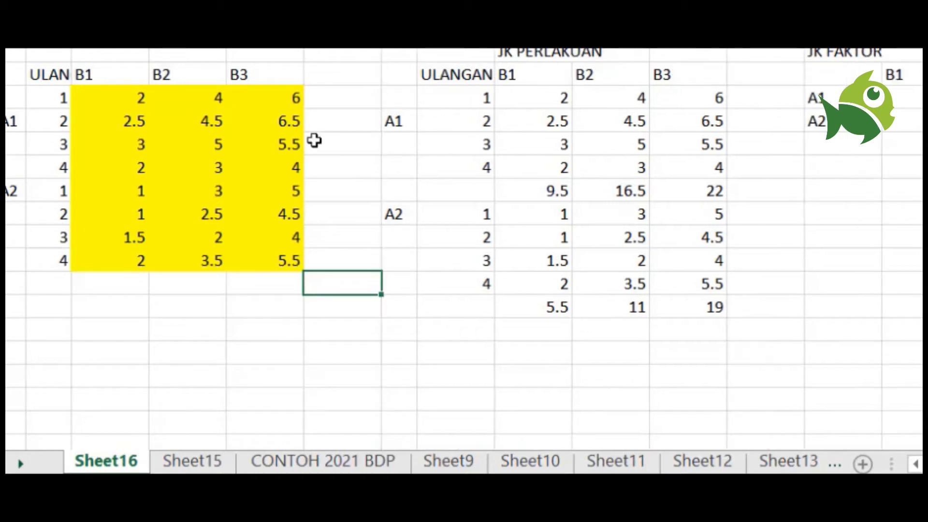
# Total the first replicate row of the original data in F3 with =SUM(C3:E3), leaving out the replicate number
pyautogui.click(339, 98)
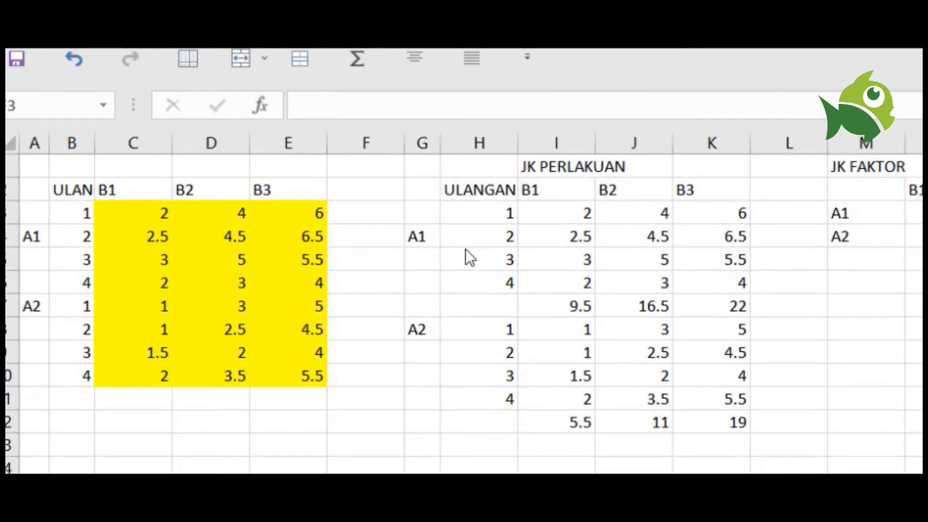
pyautogui.click(365, 212)
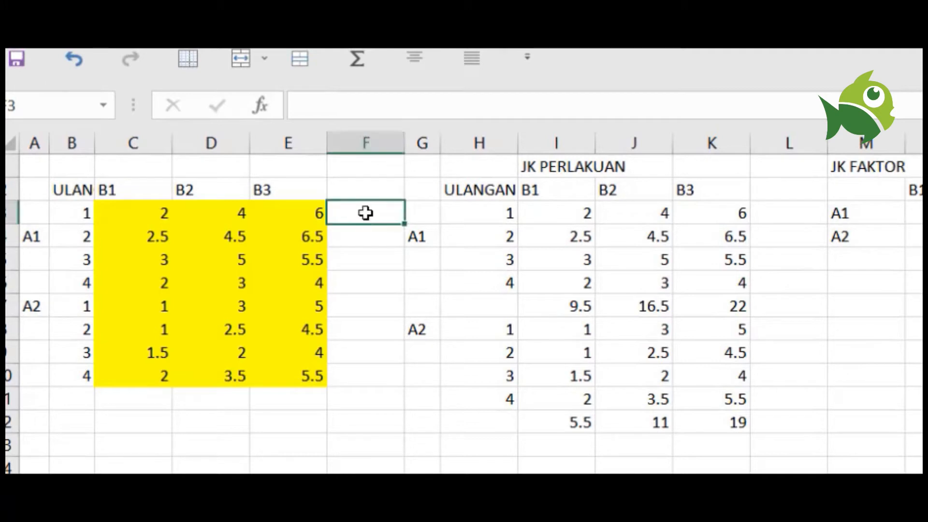
pyautogui.click(353, 57)
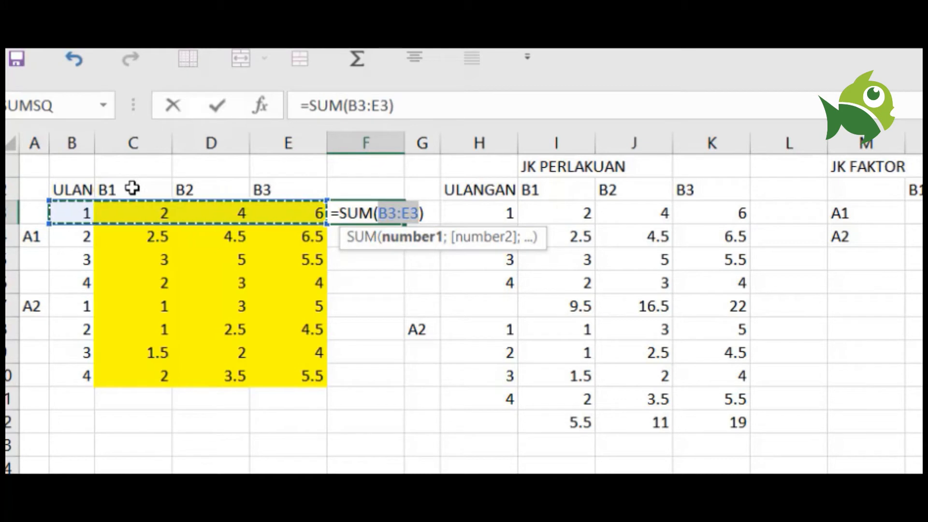
pyautogui.click(351, 113)
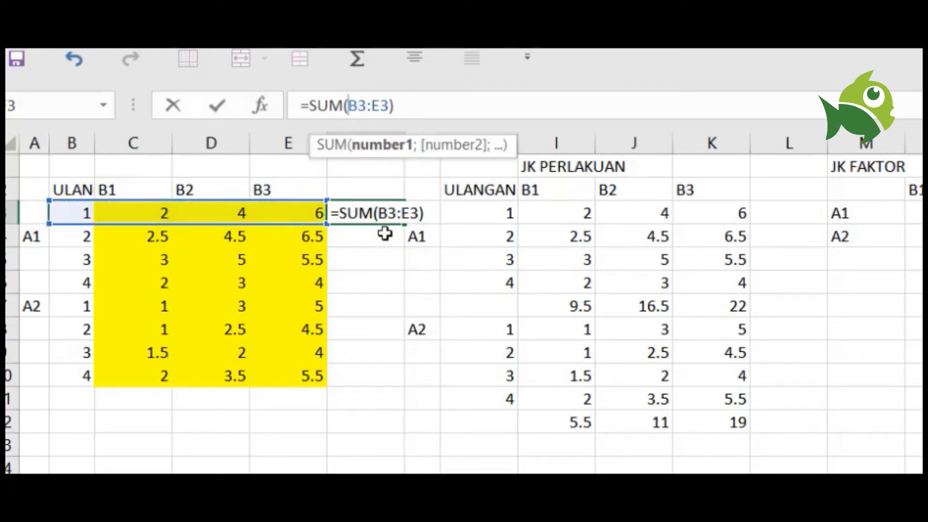
pyautogui.press('Delete')
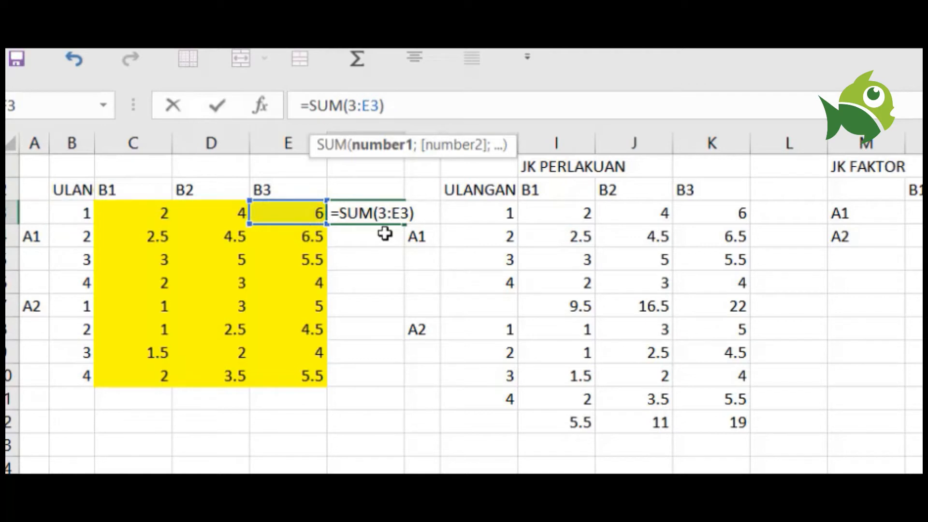
pyautogui.write('C')
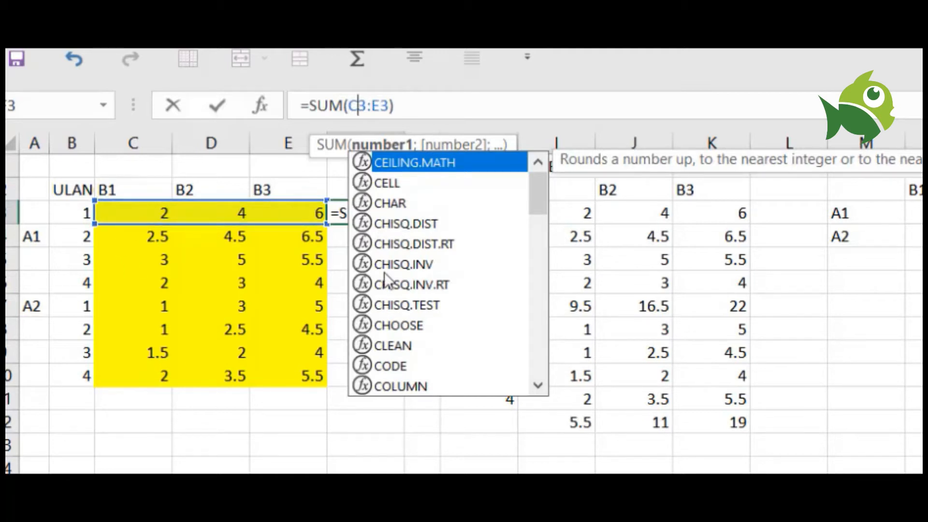
pyautogui.press('Return')
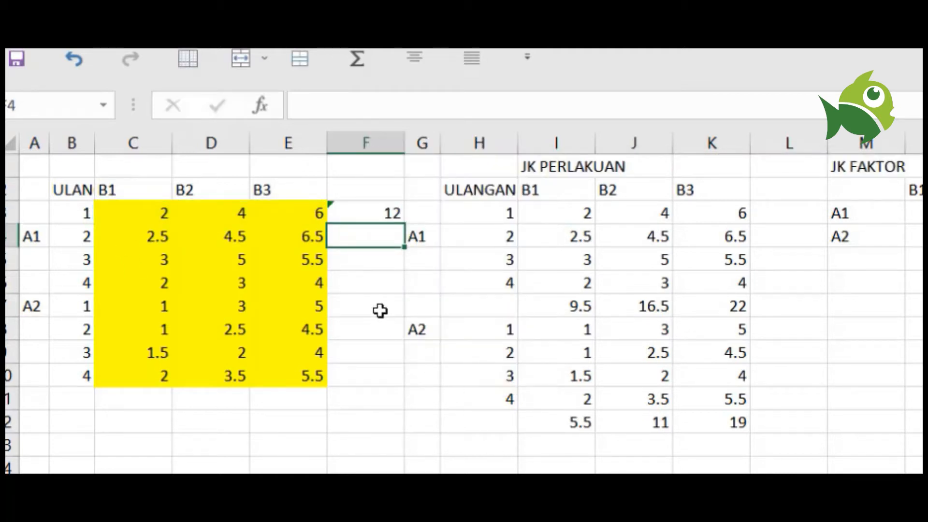
# Copy the row total from F3 down to F10 and head the column TOTAL in F2
pyautogui.click(372, 214)
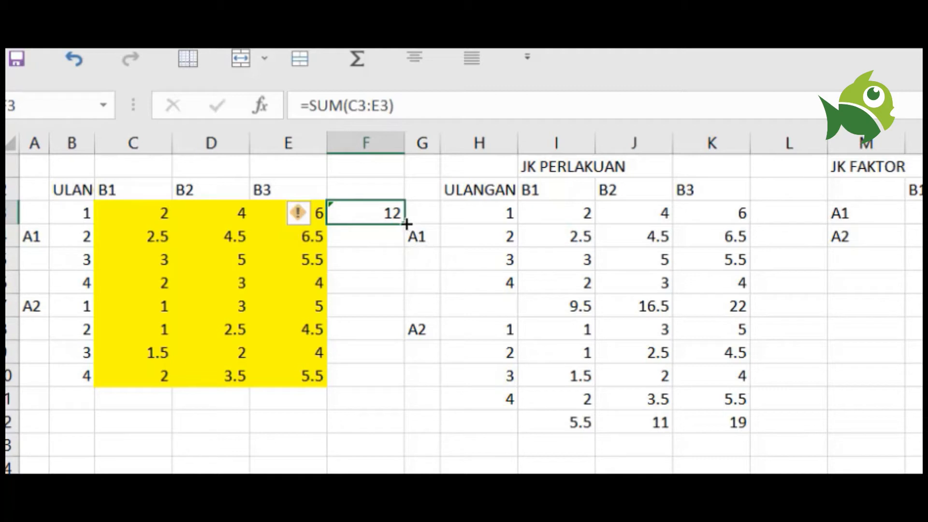
pyautogui.moveTo(405, 224); pyautogui.dragTo(411, 380)
pyautogui.click(456, 444)
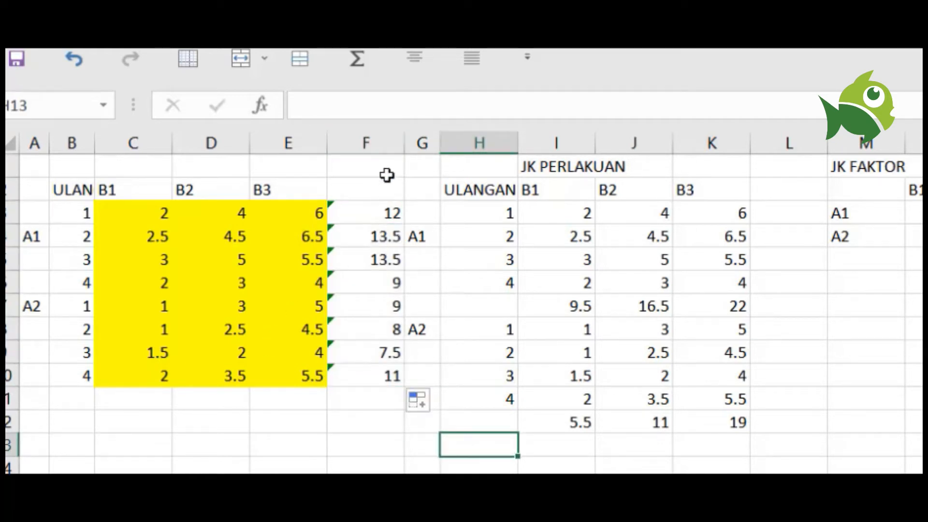
pyautogui.click(345, 193)
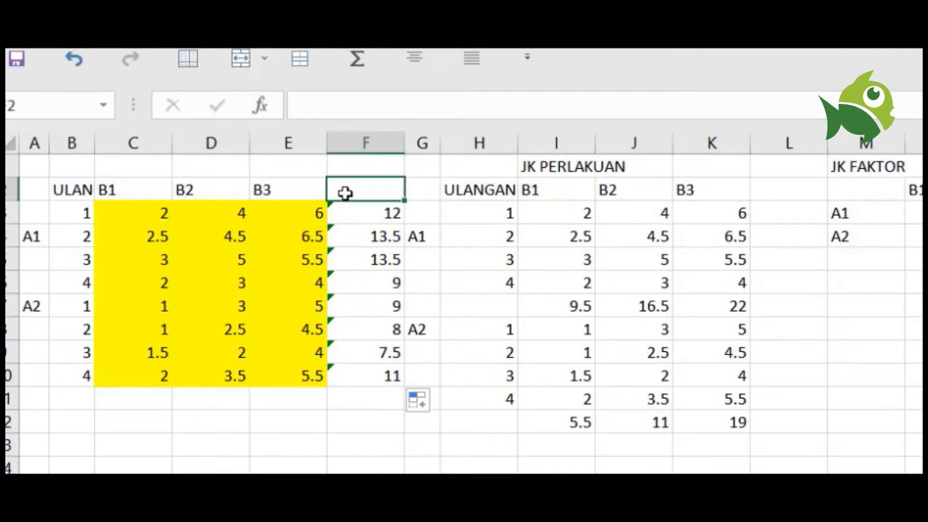
pyautogui.write('TOTAL')
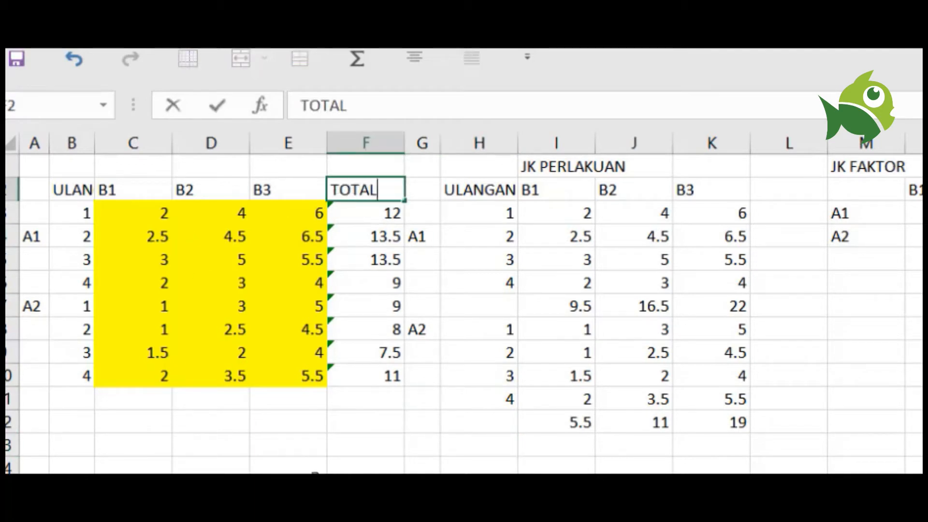
# Total the TOTAL column of the original data in F11 with =SUM(F3:F10)
pyautogui.click(338, 469)
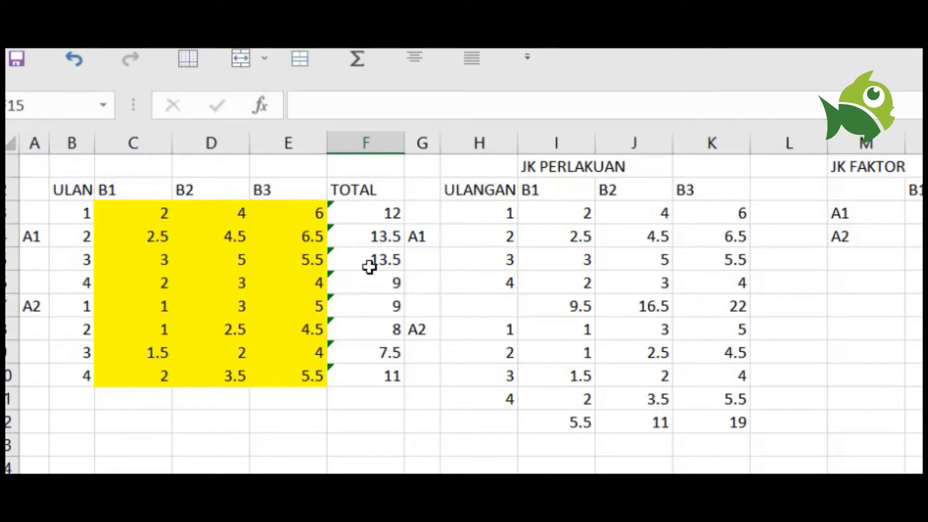
pyautogui.click(361, 405)
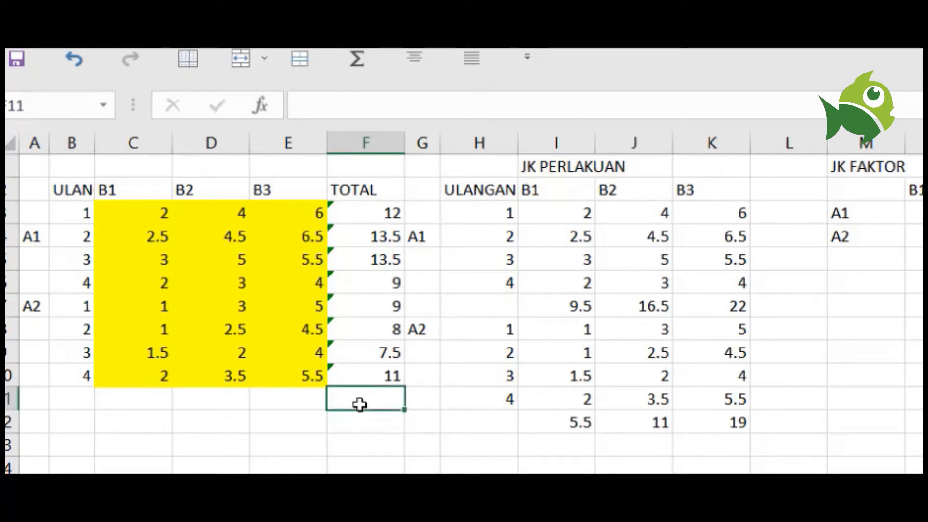
pyautogui.click(353, 64)
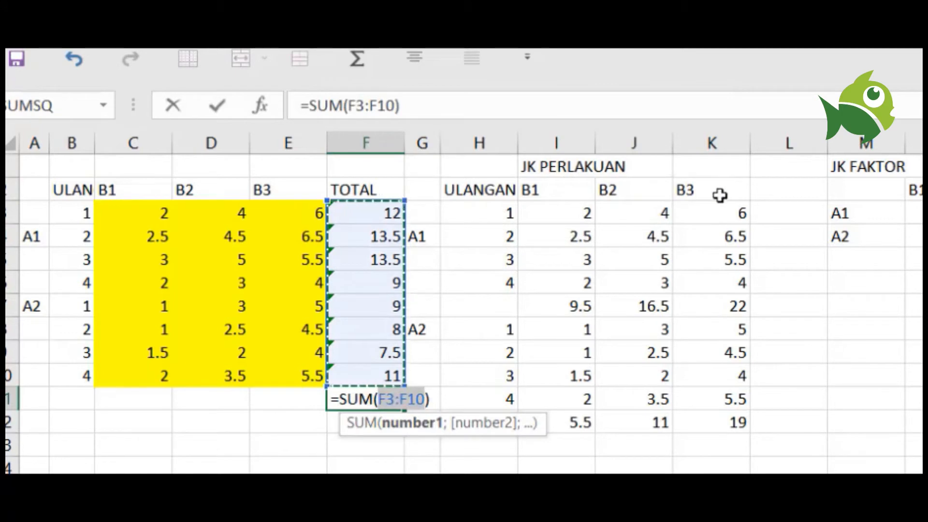
pyautogui.press('Return')
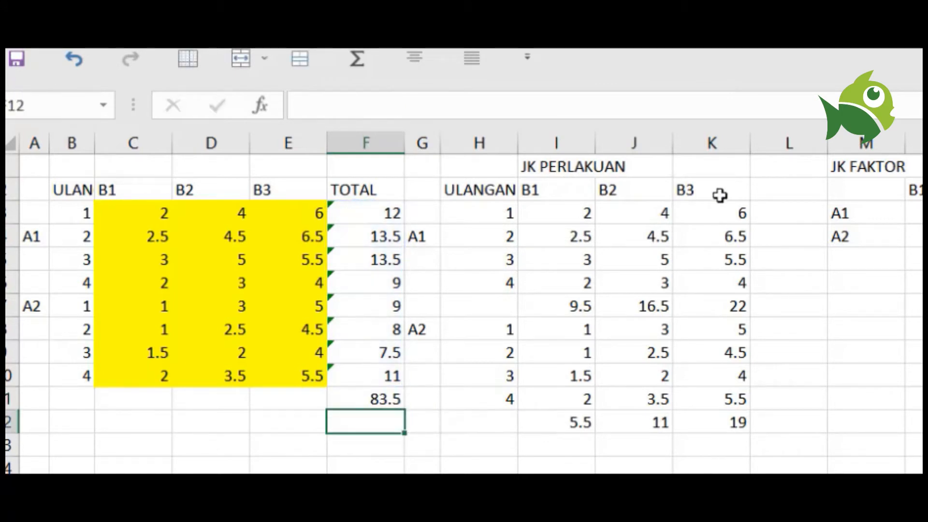
# Label the grand total TOTAL GENERAL in row 11, merged and centred across D11:E11
pyautogui.click(270, 400)
pyautogui.write('T')
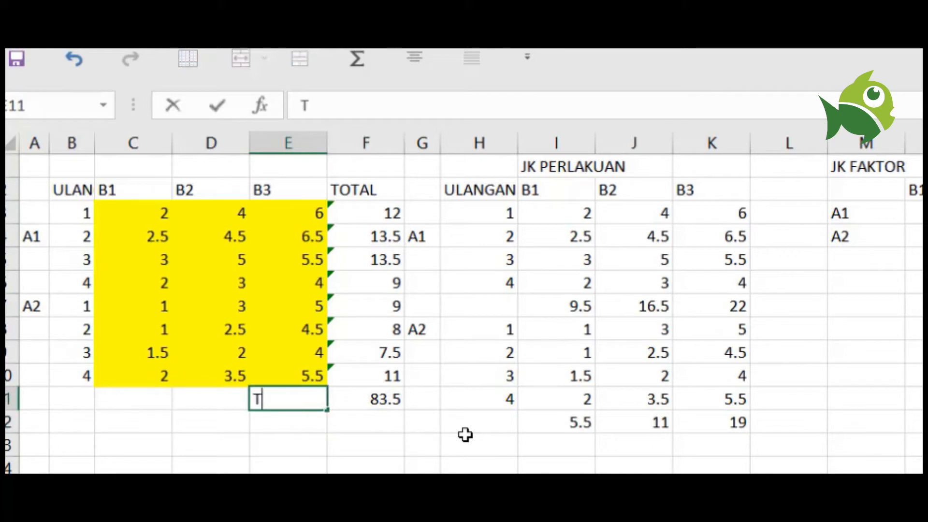
pyautogui.write('OTAL GENERAL')
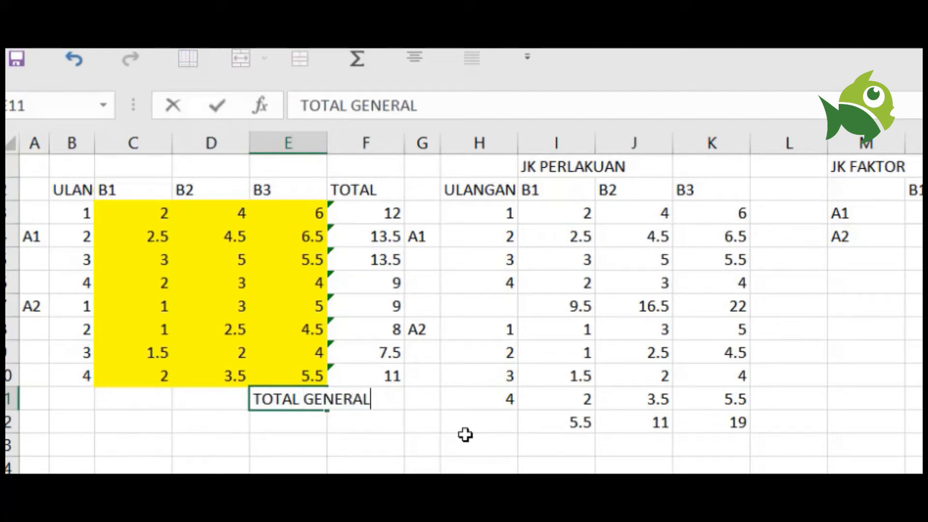
pyautogui.press('Return')
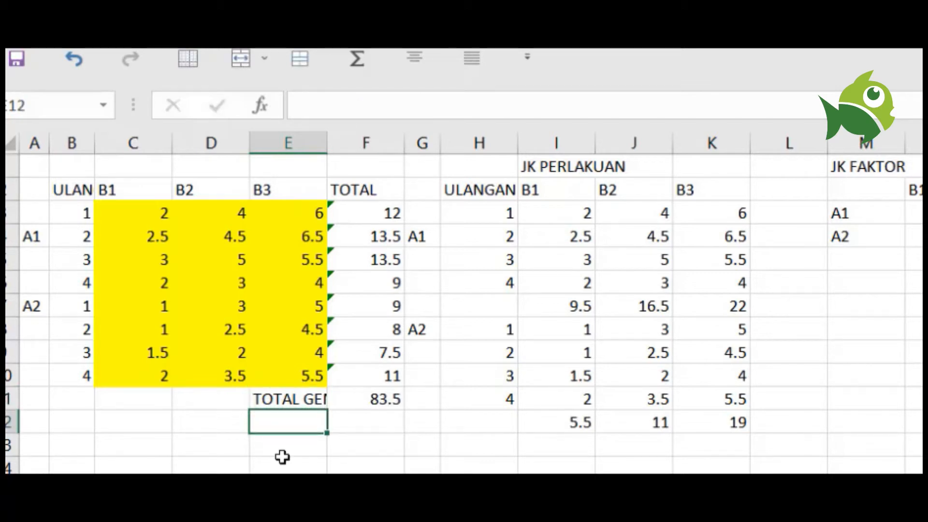
pyautogui.moveTo(211, 396); pyautogui.dragTo(283, 406)
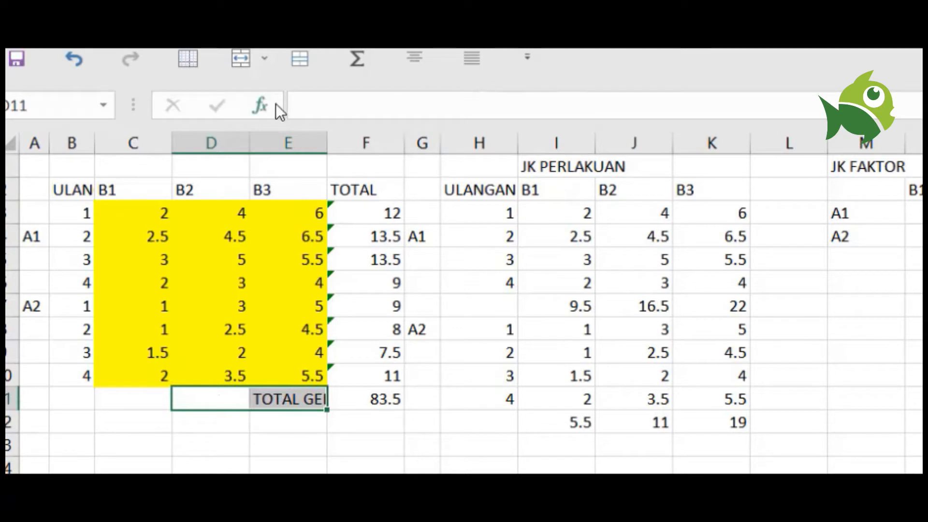
pyautogui.click(239, 59)
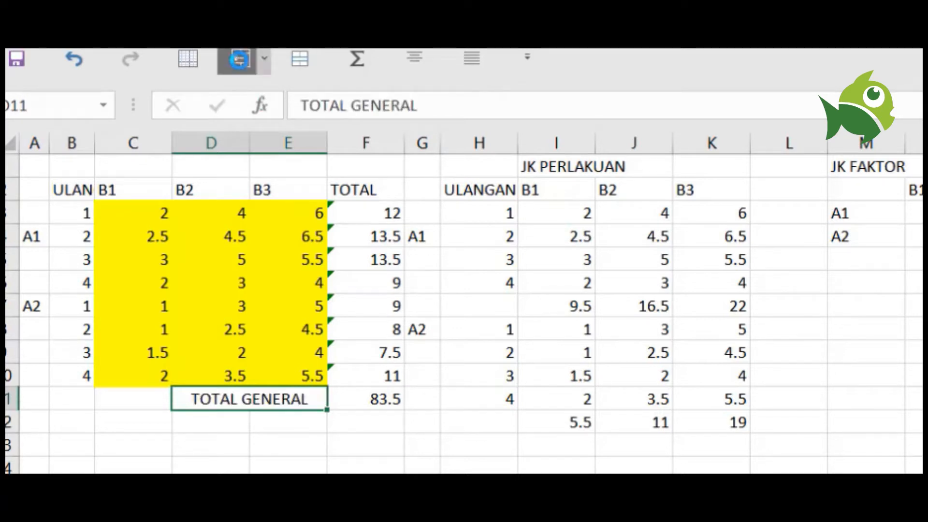
pyautogui.click(299, 514)
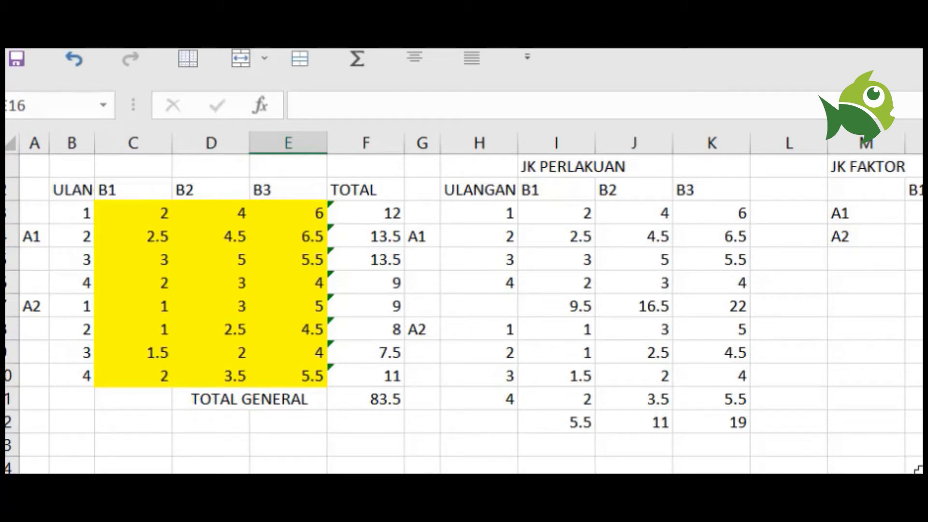
# Enter the label FK in B13 and its formula description TOTAL GENERAL KUADRA/JML UNIT in C13
pyautogui.click(917, 466)
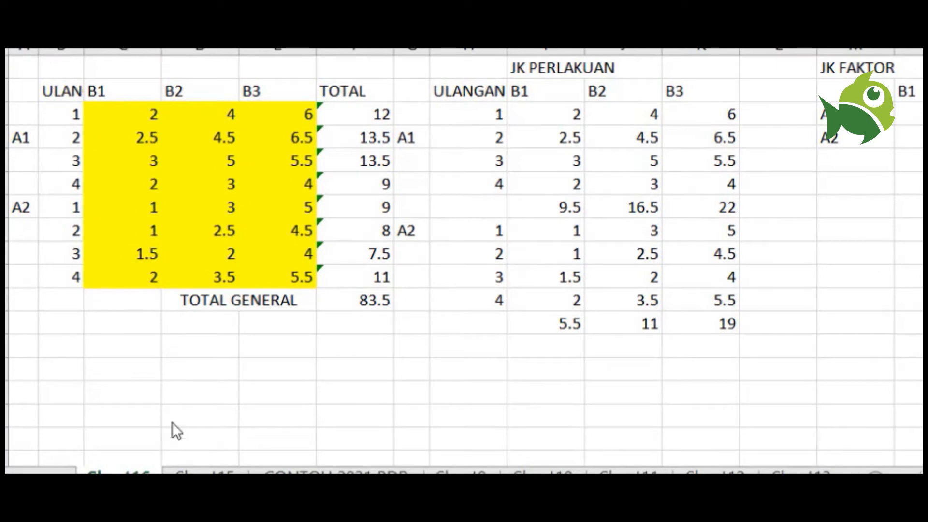
pyautogui.click(61, 345)
pyautogui.write('FK')
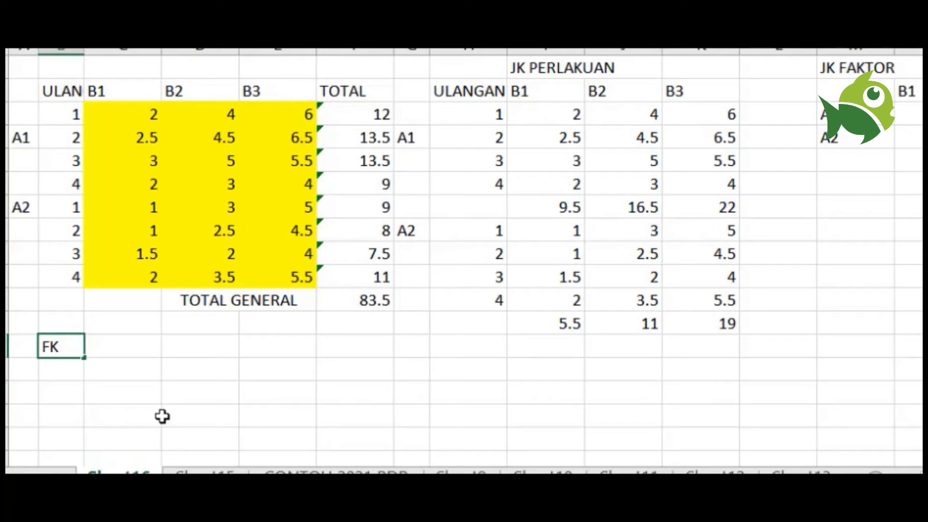
pyautogui.click(128, 338)
pyautogui.write('TOTAL GENERAL KUADR')
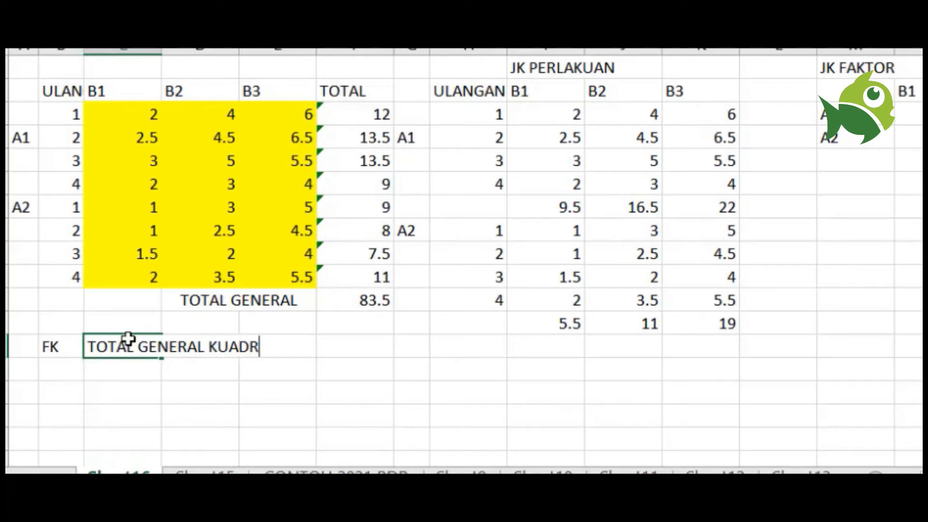
pyautogui.write('A/')
pyautogui.write('JML')
pyautogui.write(' SEM')
pyautogui.press('BackSpace')
pyautogui.press('BackSpace')
pyautogui.write('UNIT')
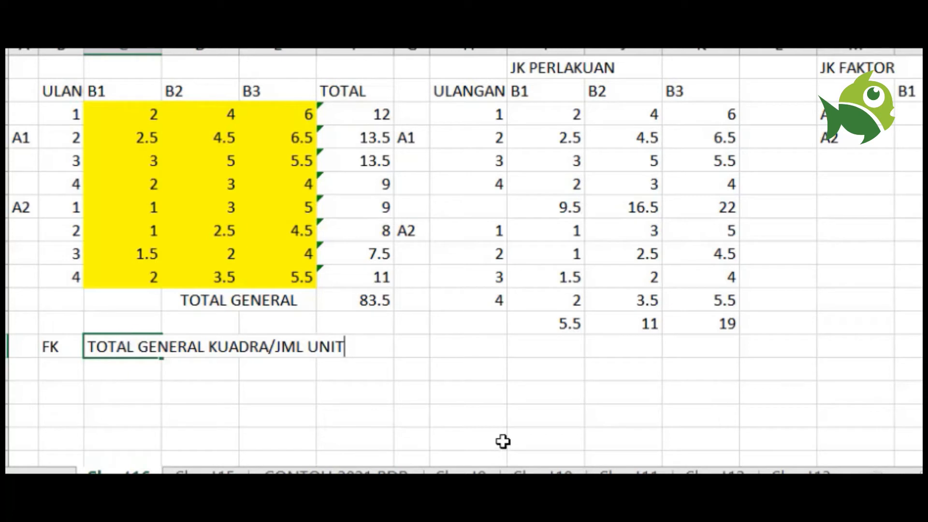
pyautogui.click(520, 400)
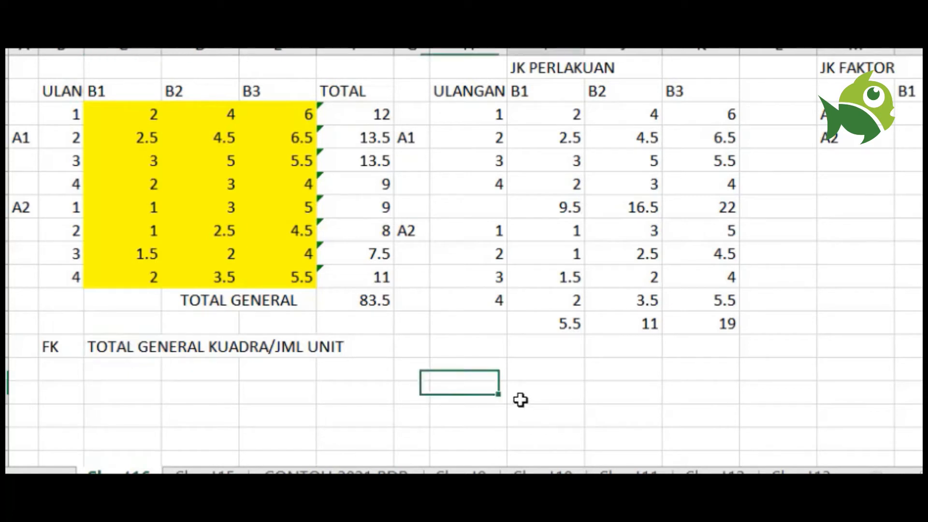
# Start the FK formula in C14 as =(N10^2)/, with the squared reference in brackets and the divisor still open
pyautogui.click(128, 373)
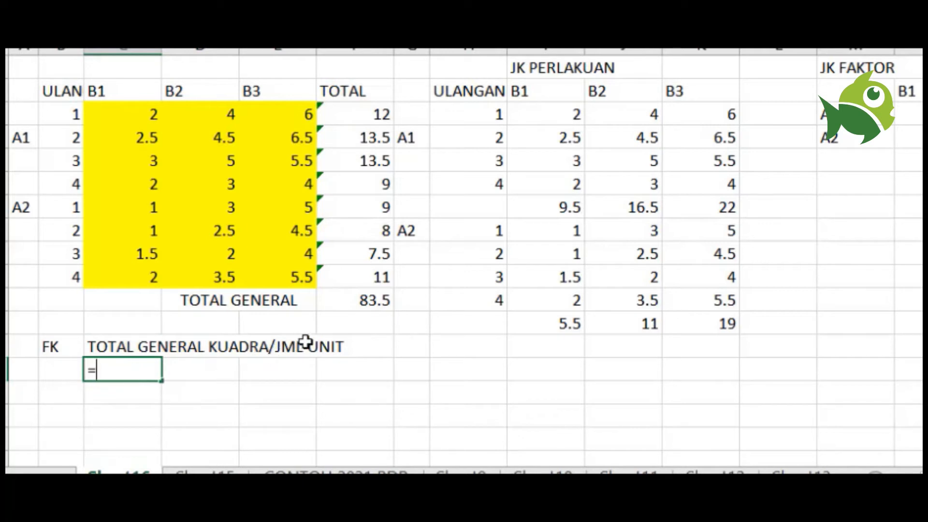
pyautogui.click(348, 305)
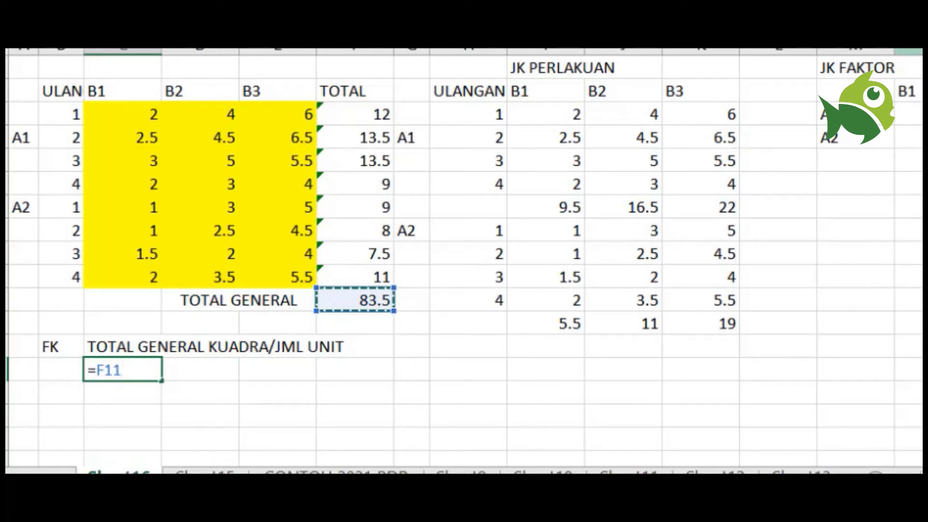
pyautogui.click(908, 273)
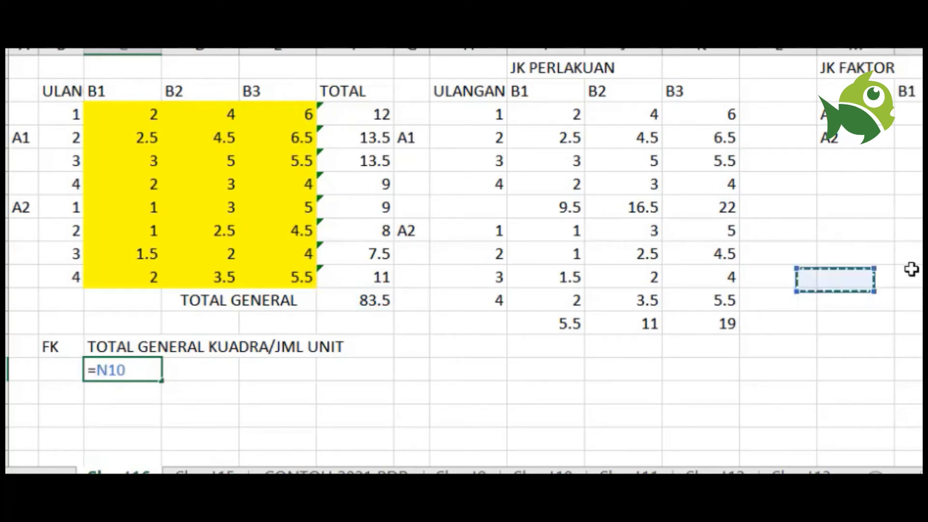
pyautogui.click(918, 59)
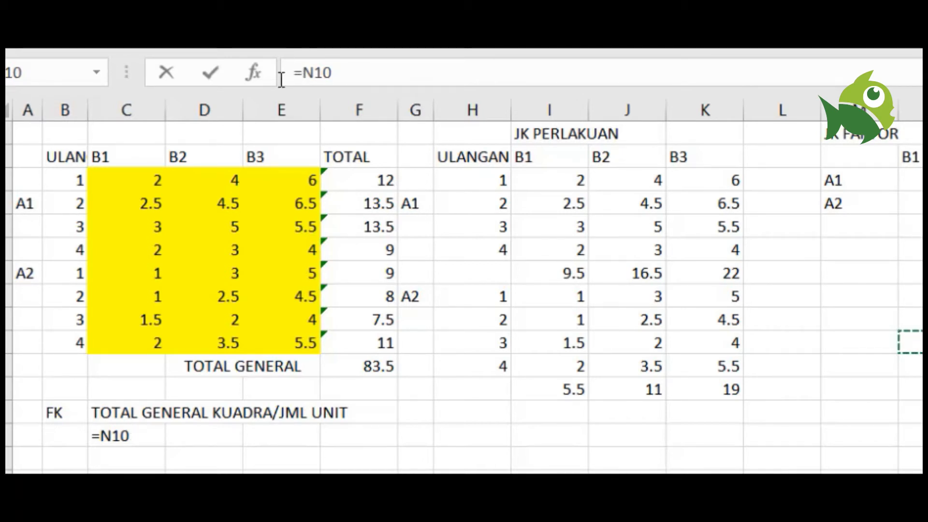
pyautogui.click(348, 73)
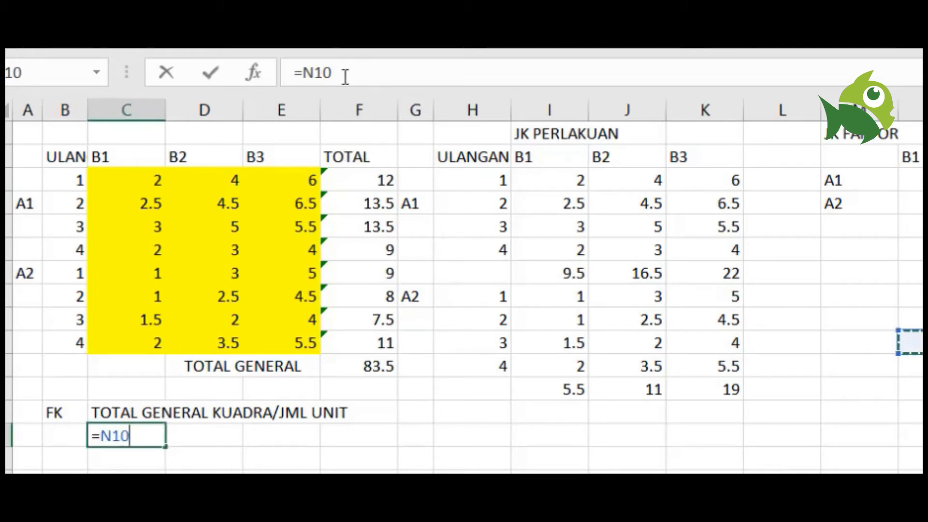
pyautogui.click(344, 78)
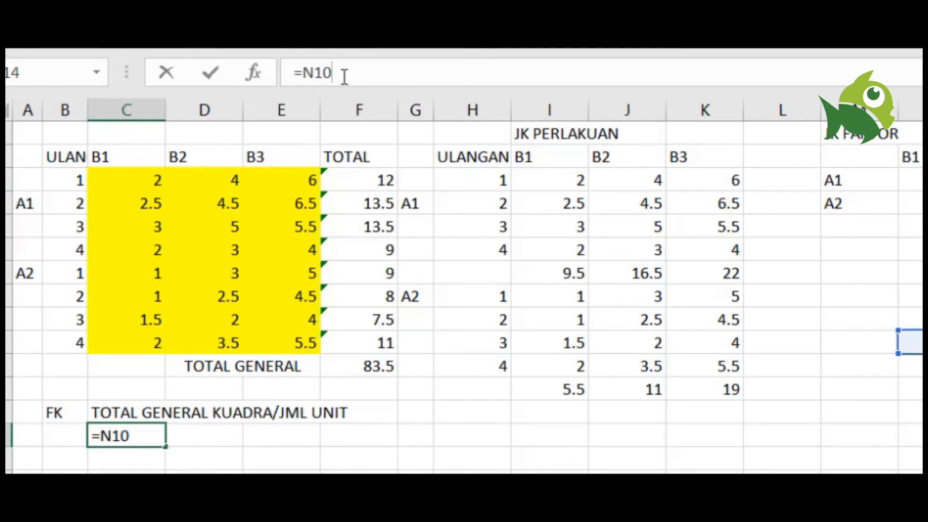
pyautogui.write('^')
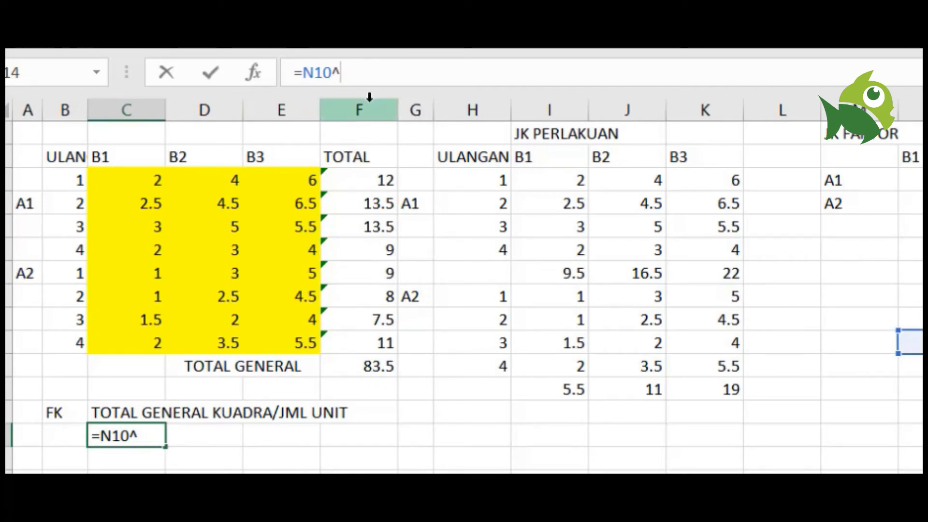
pyautogui.write('2')
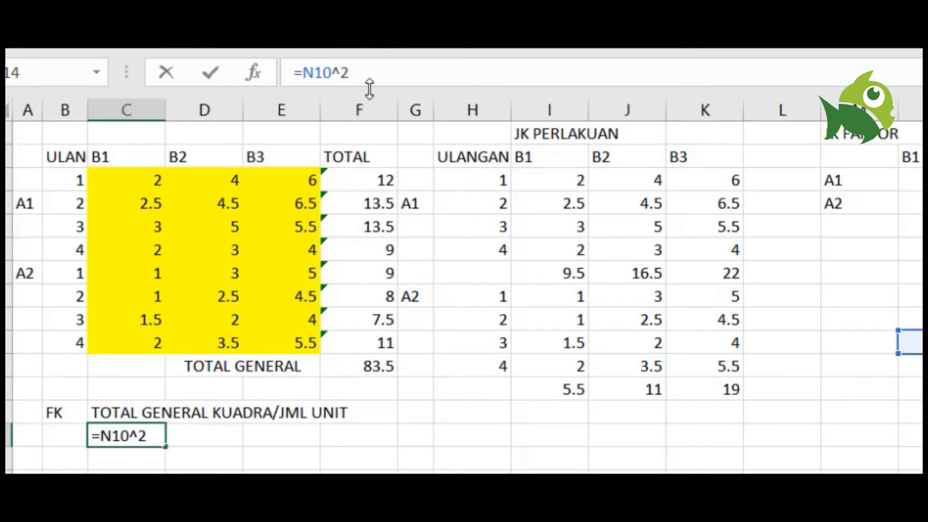
pyautogui.click(306, 76)
pyautogui.write('(')
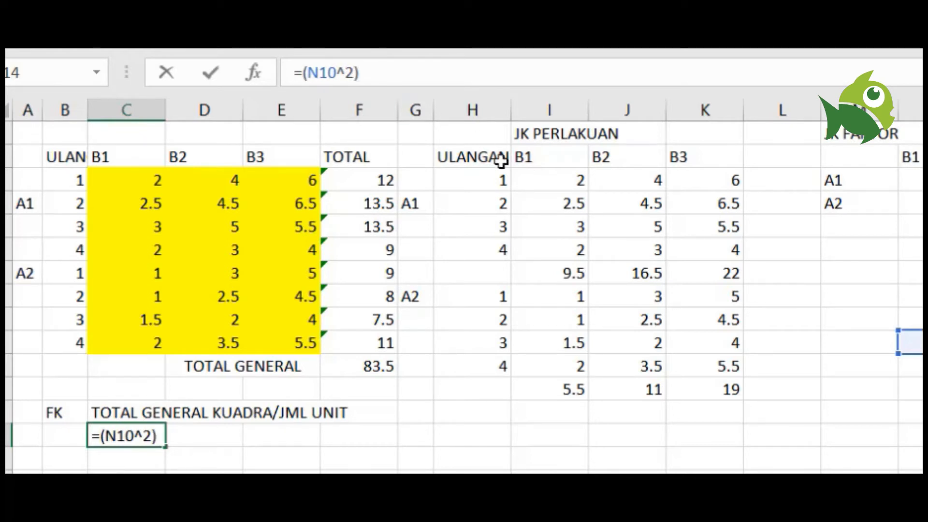
pyautogui.write('/')
# Check the number of experimental units in the Paint diagram, and enter 24 as the divisor of the FK formula in Excel
pyautogui.click(633, 521)
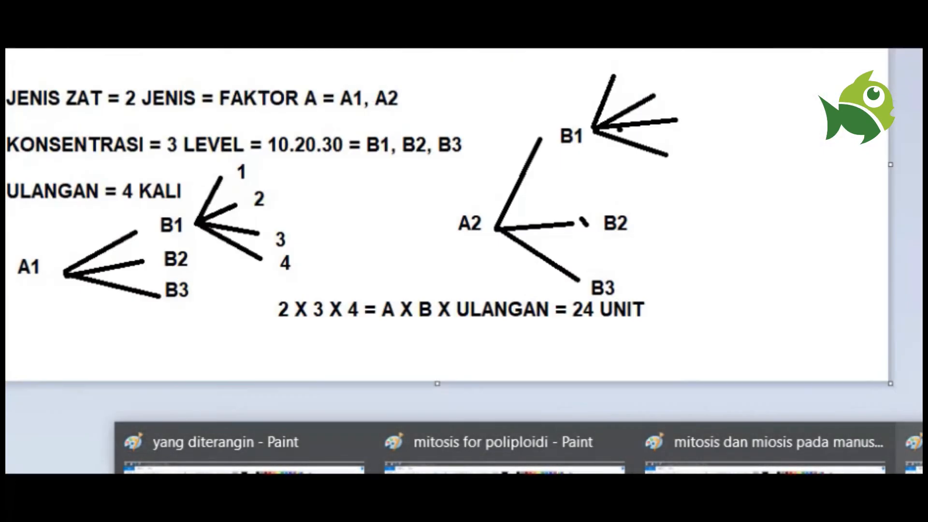
pyautogui.click(912, 463)
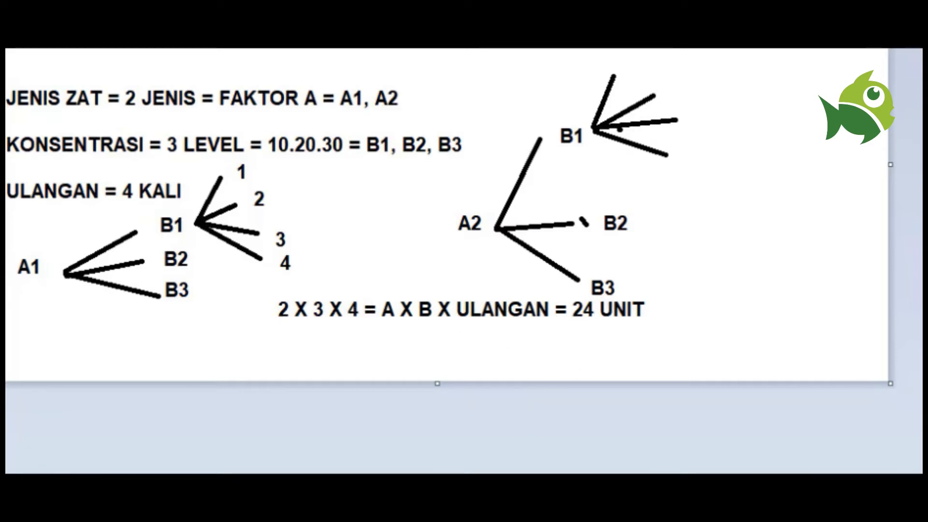
pyautogui.click(318, 469)
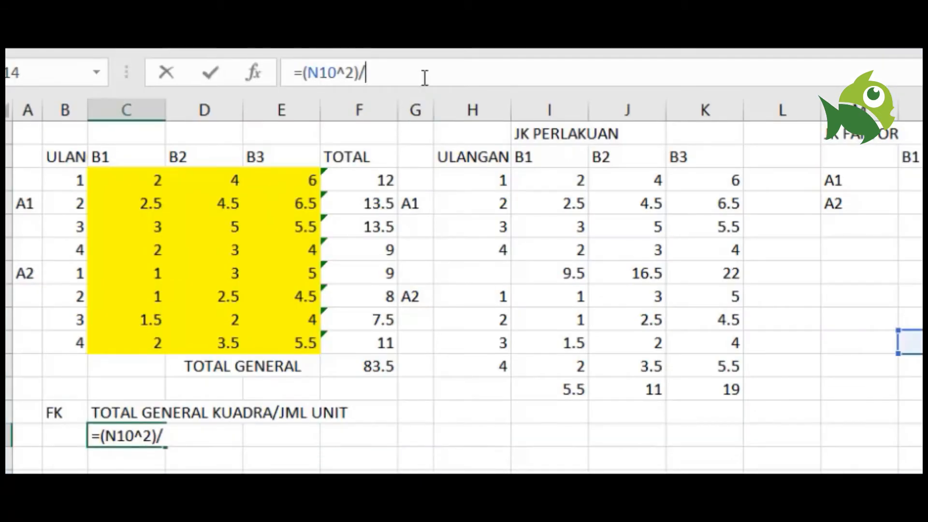
pyautogui.write('24')
pyautogui.press('BackSpace')
pyautogui.press('BackSpace')
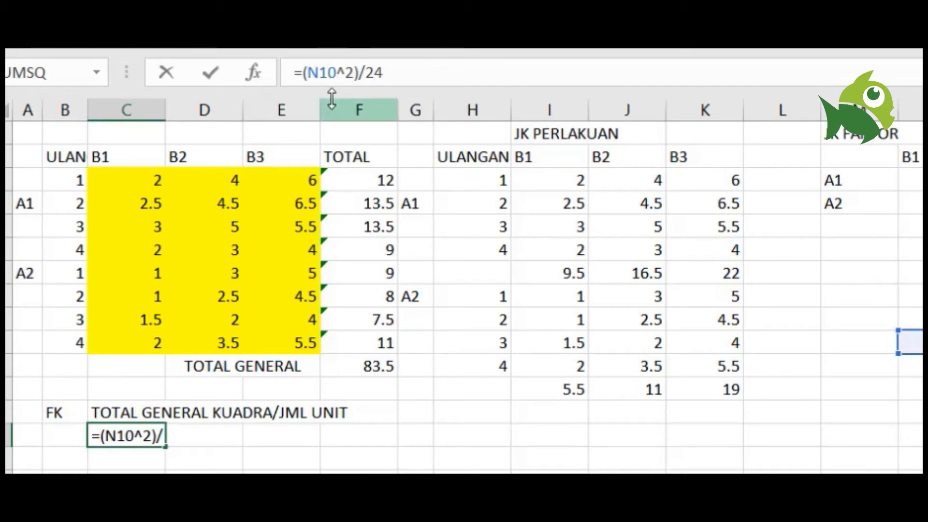
# Replace the N10 reference with the grand total F11 so C14 reads =(F11^2)/24, and reopen the formula to review it
pyautogui.write('F11')
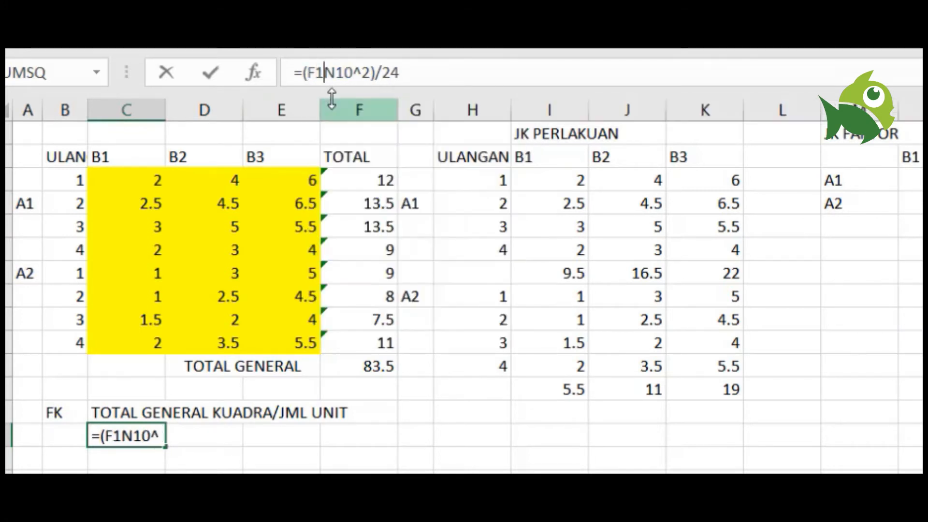
pyautogui.press('Delete')
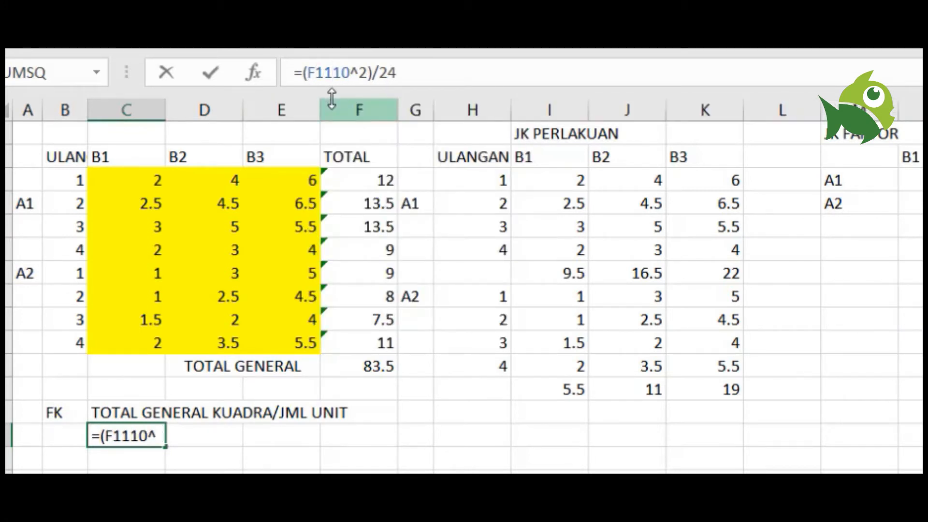
pyautogui.press('Delete')
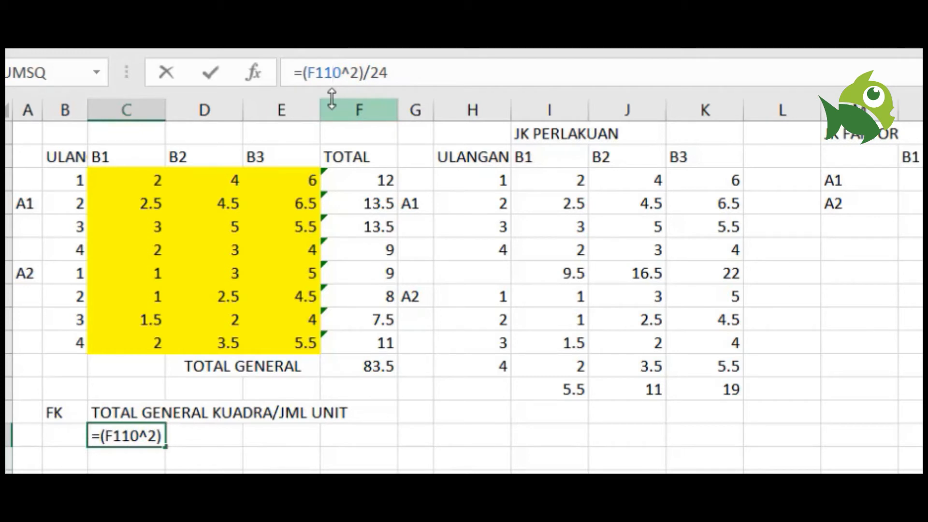
pyautogui.press('Delete')
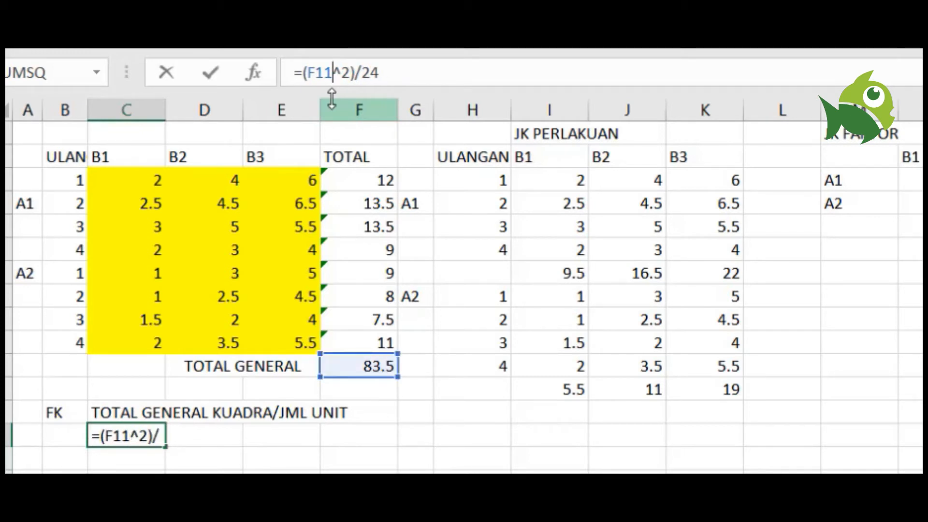
pyautogui.press('Return')
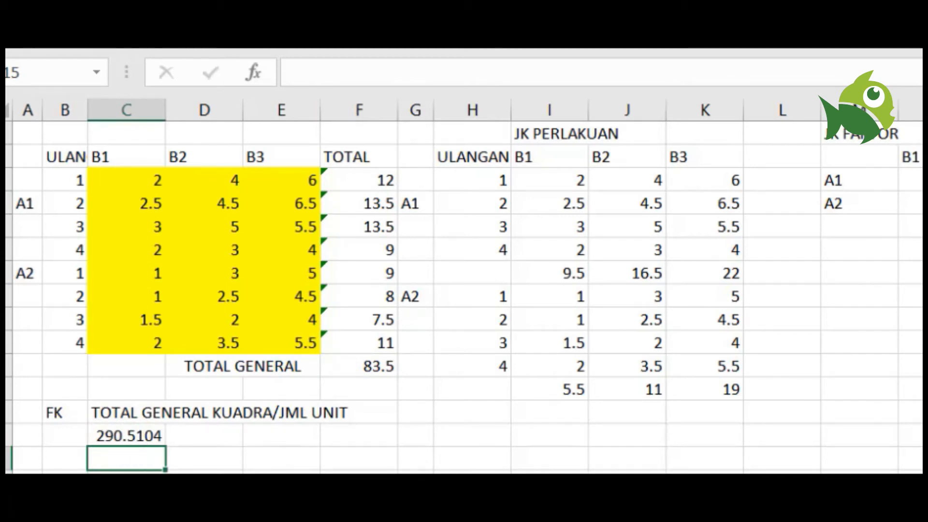
pyautogui.click(132, 432)
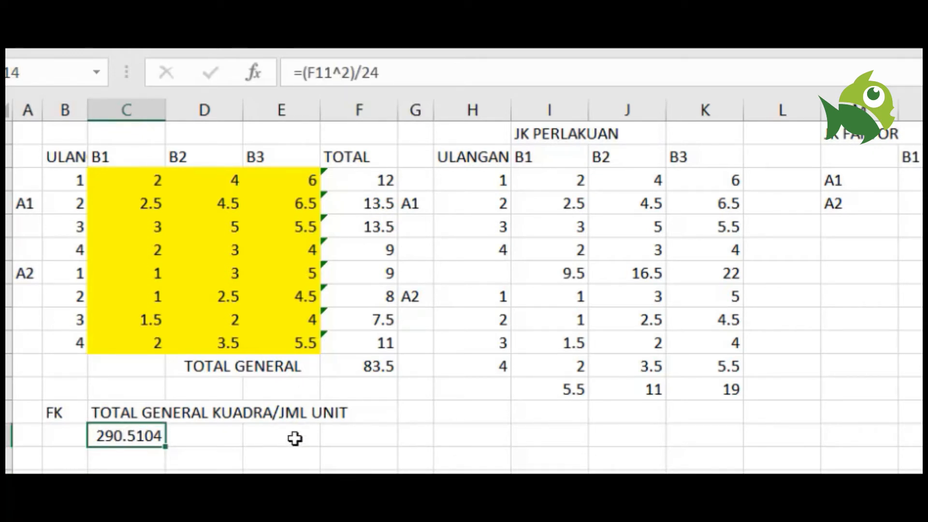
pyautogui.click(344, 72)
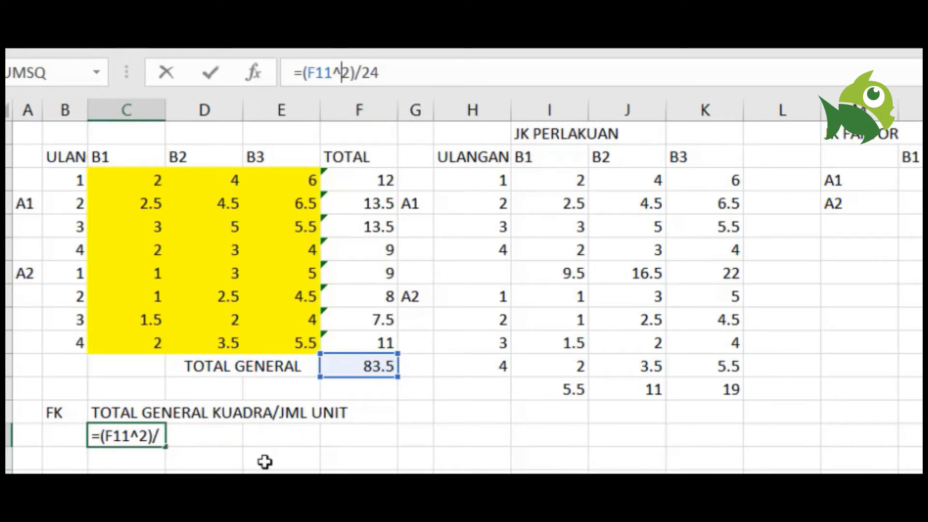
# Confirm the FK formula in C14 and start the label JK TOTAL= in B16
pyautogui.press('Return')
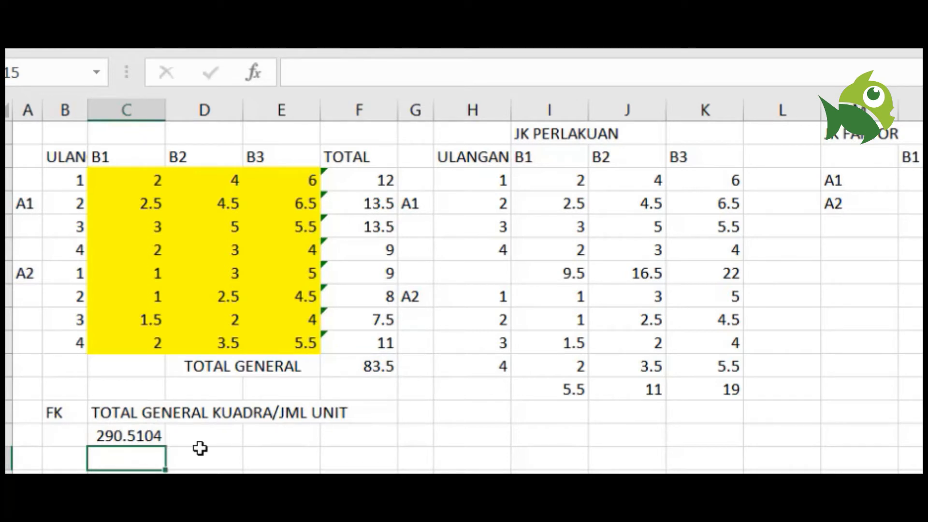
pyautogui.click(65, 477)
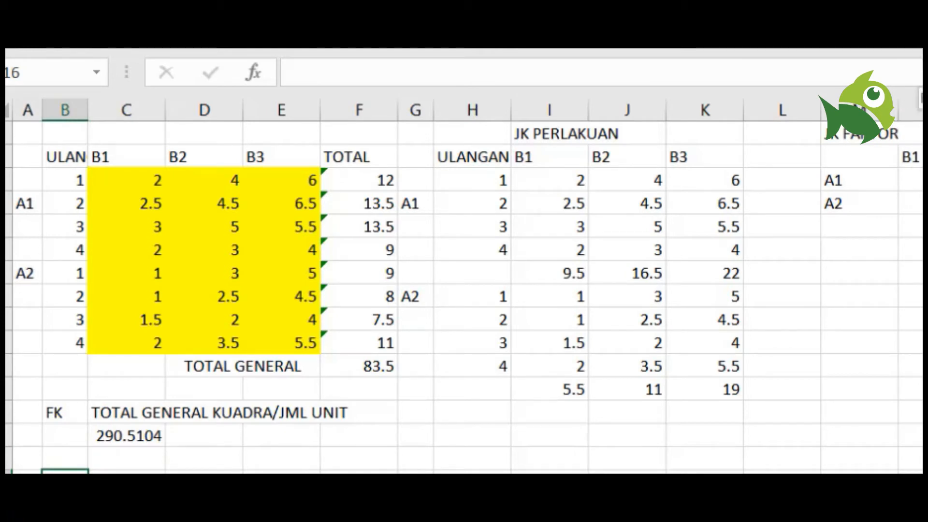
pyautogui.click(917, 54)
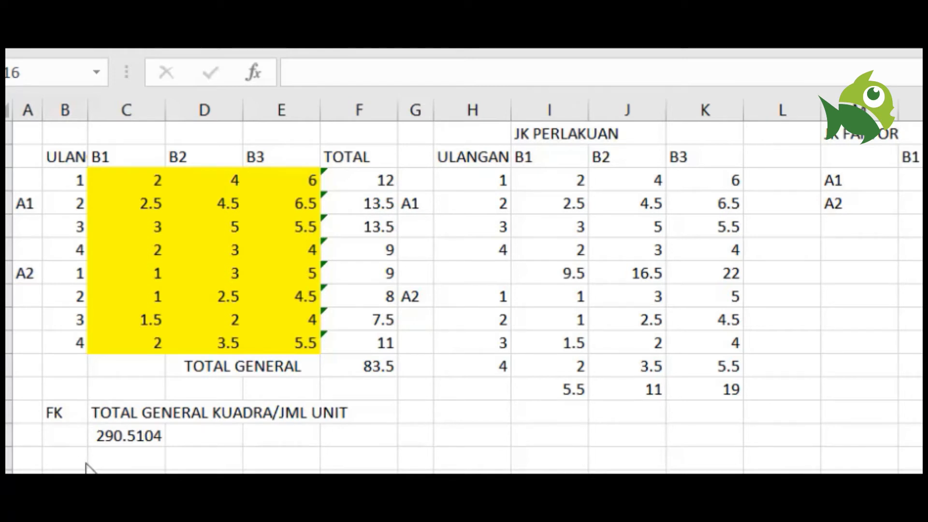
pyautogui.click(71, 468)
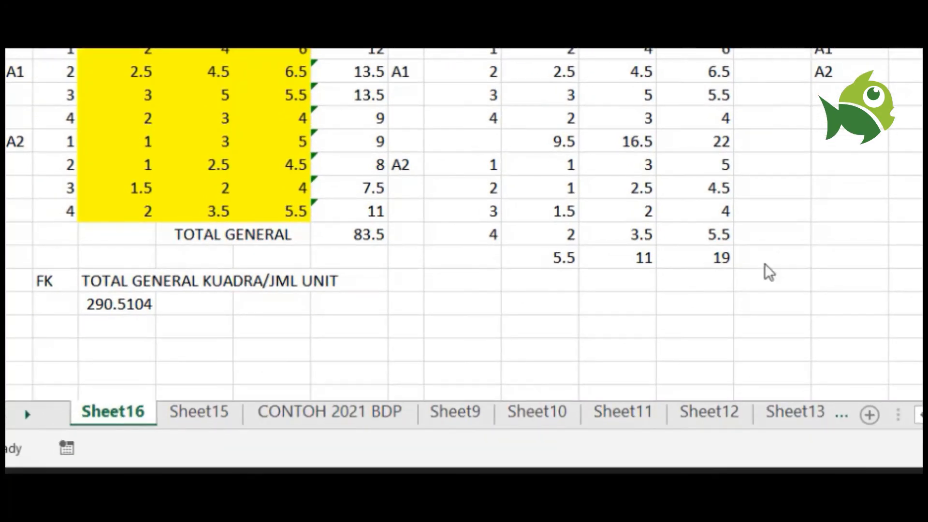
pyautogui.click(53, 352)
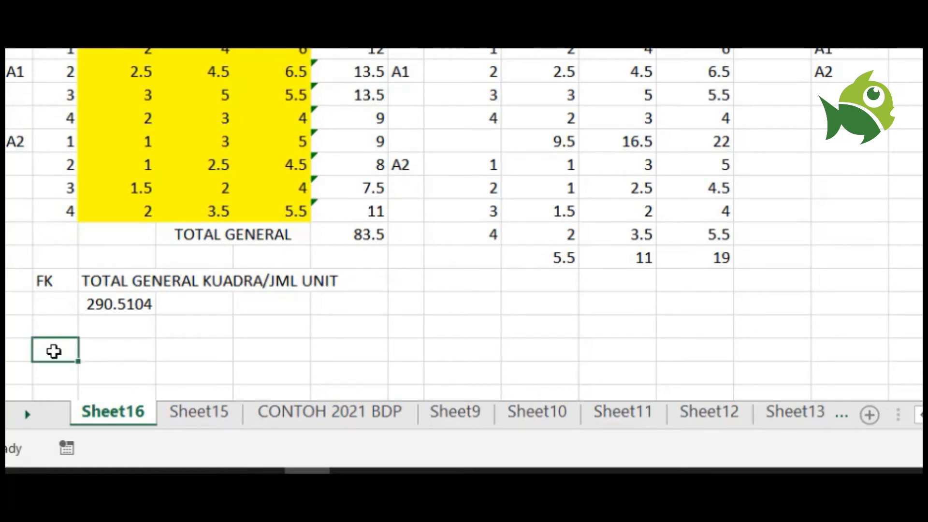
pyautogui.write('JK TOTAL')
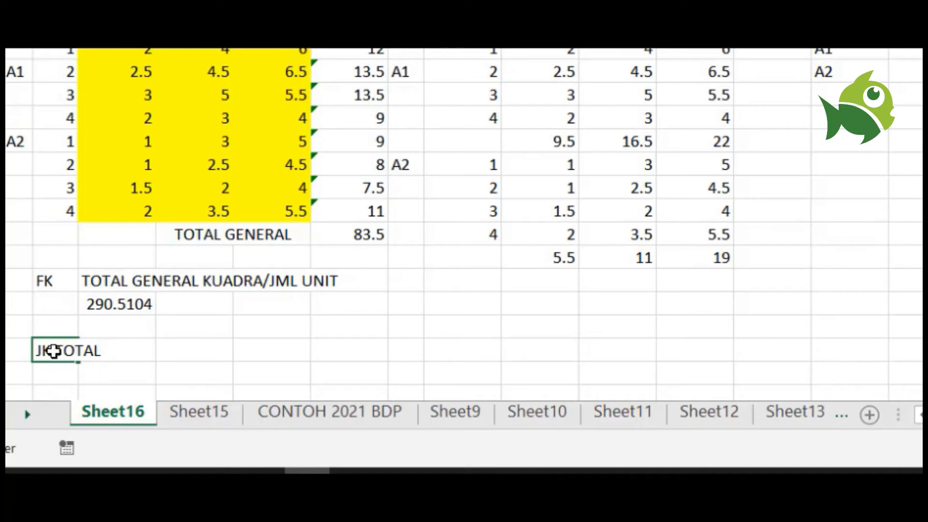
pyautogui.write('=')
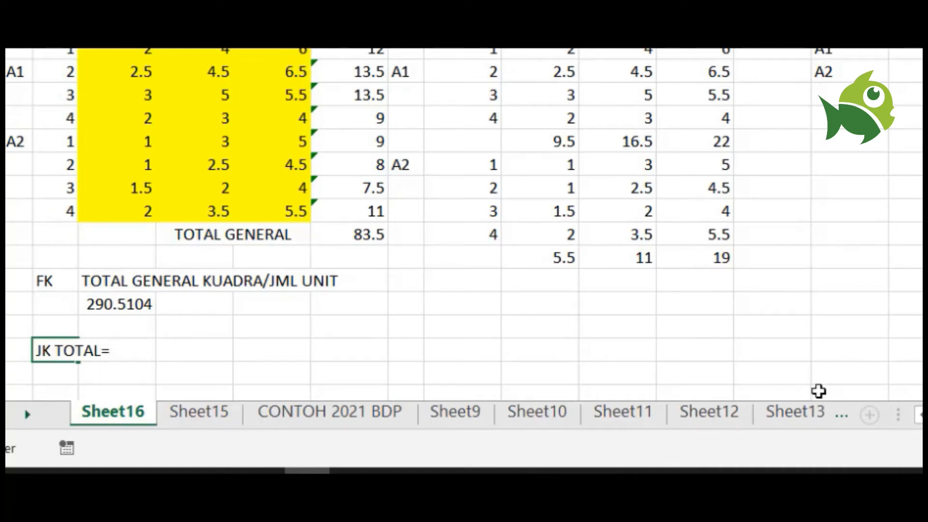
# Complete the B16 label with the formula description SEMUA DATA DIKUADRATKAN - FK
pyautogui.write(' TOTA')
pyautogui.press('BackSpace')
pyautogui.press('BackSpace')
pyautogui.press('BackSpace')
pyautogui.press('BackSpace')
pyautogui.write('S')
pyautogui.write('M')
pyautogui.press('BackSpace')
pyautogui.write('EMU')
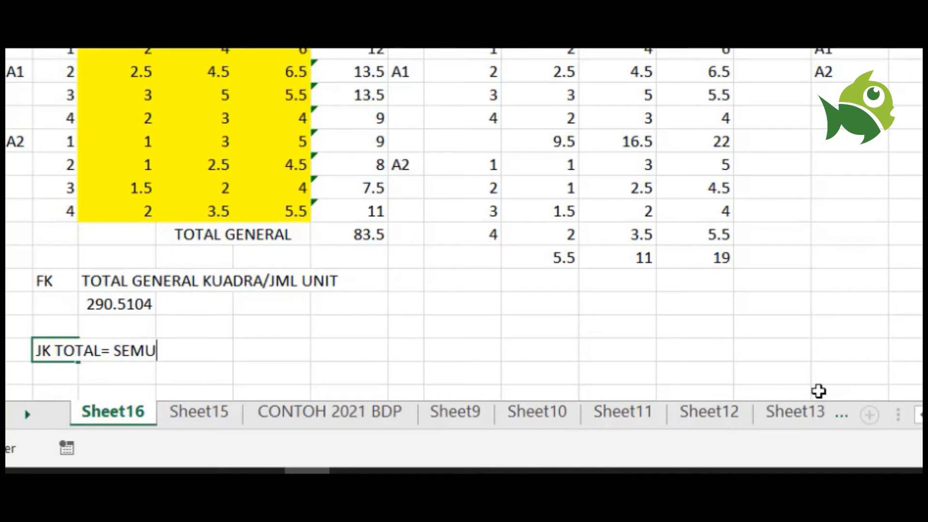
pyautogui.write('A DATA ')
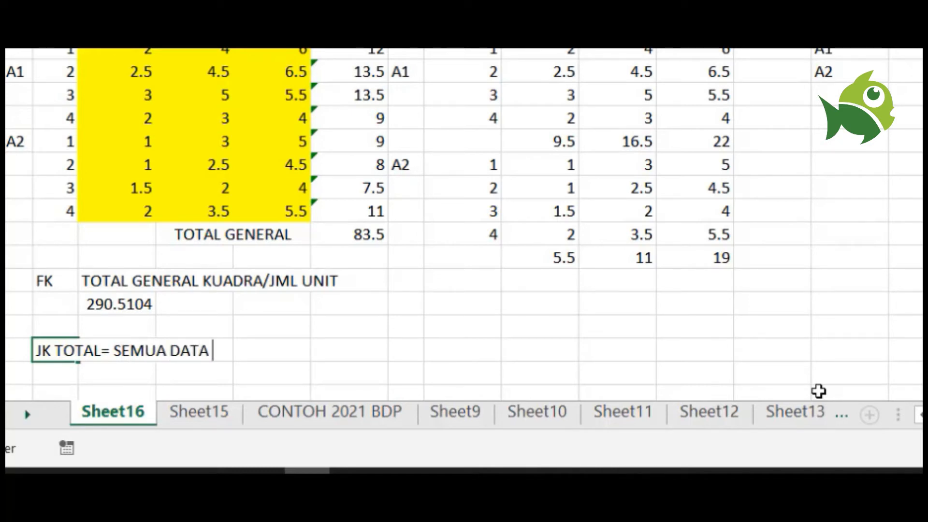
pyautogui.write('DIKUADRATA')
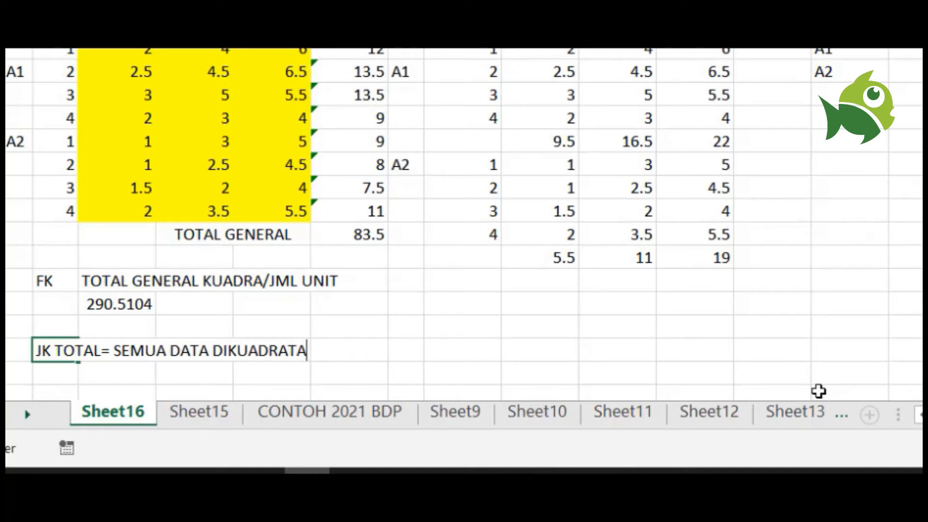
pyautogui.press('BackSpace')
pyautogui.write('KAN')
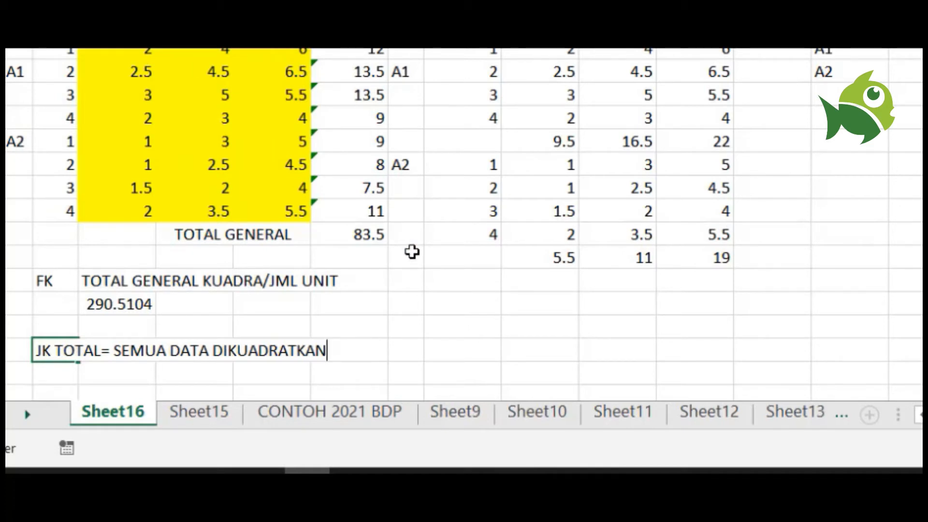
pyautogui.write('- FK')
pyautogui.click(429, 350)
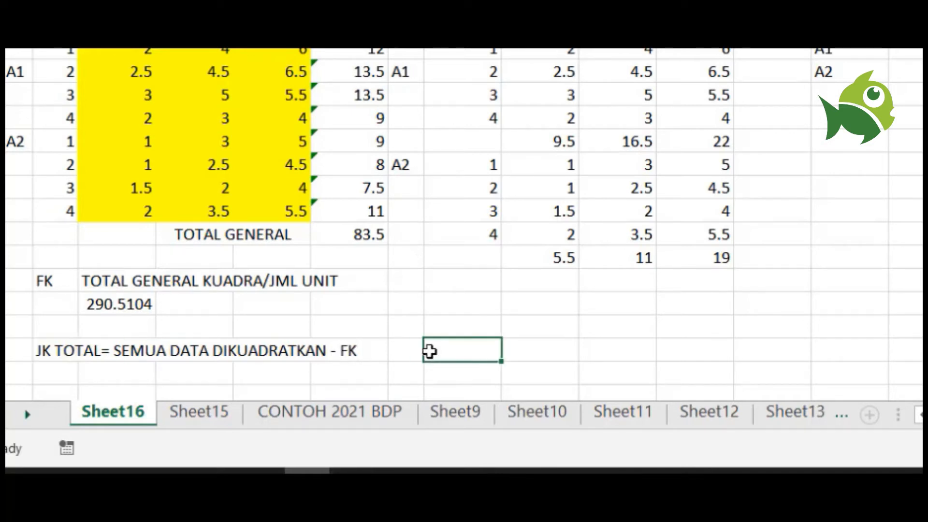
# Label B17 as SUM SQUARE, directly under the JK TOTAL description
pyautogui.click(115, 380)
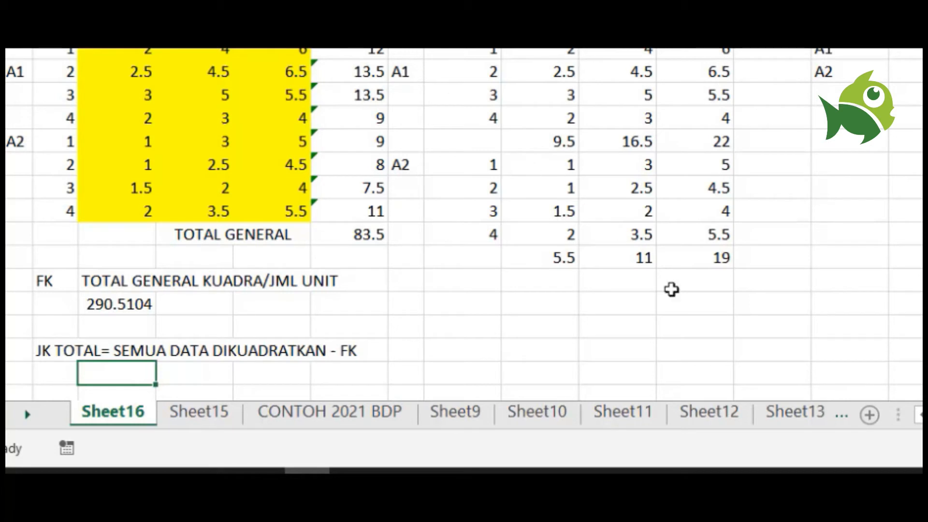
pyautogui.click(46, 380)
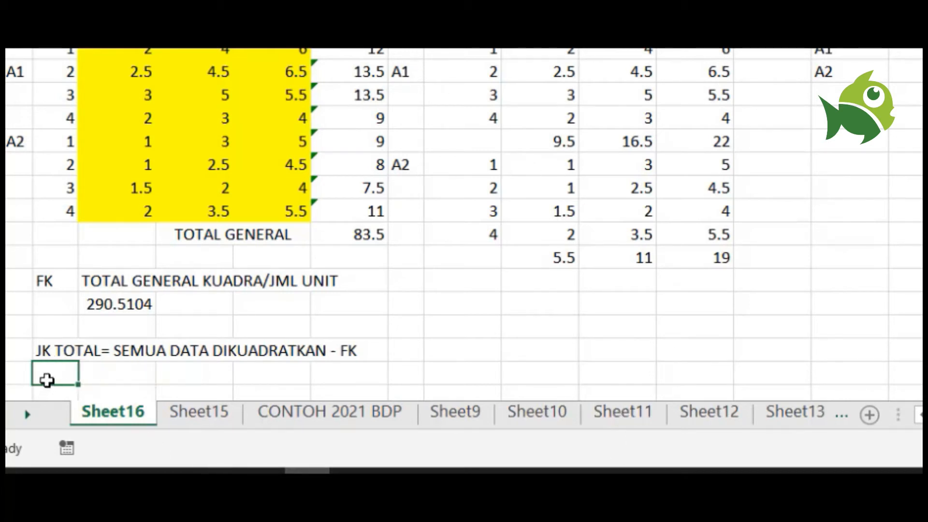
pyautogui.write('SUM')
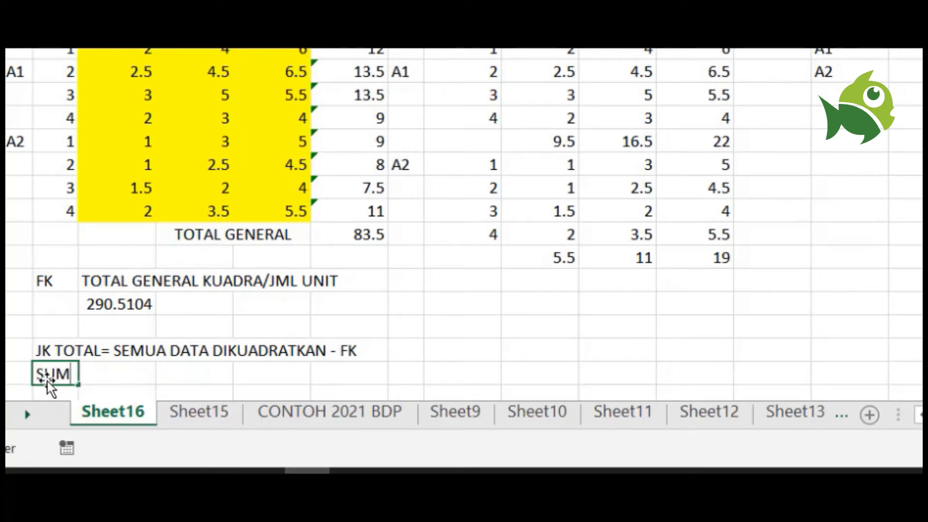
pyautogui.write(' SQUARE')
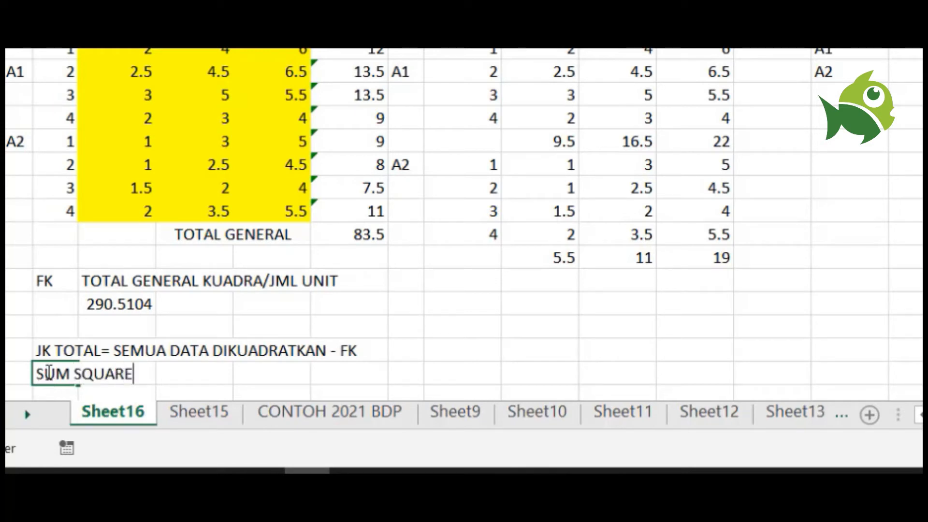
# Insert the SUMSQ function in D17, choosing it from the full list of all functions
pyautogui.click(181, 373)
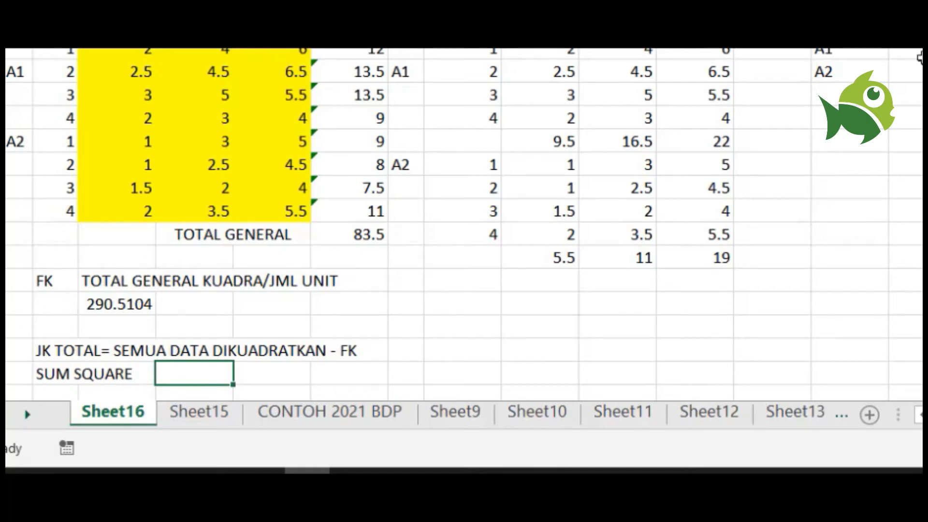
pyautogui.moveTo(917, 57); pyautogui.dragTo(907, 18)
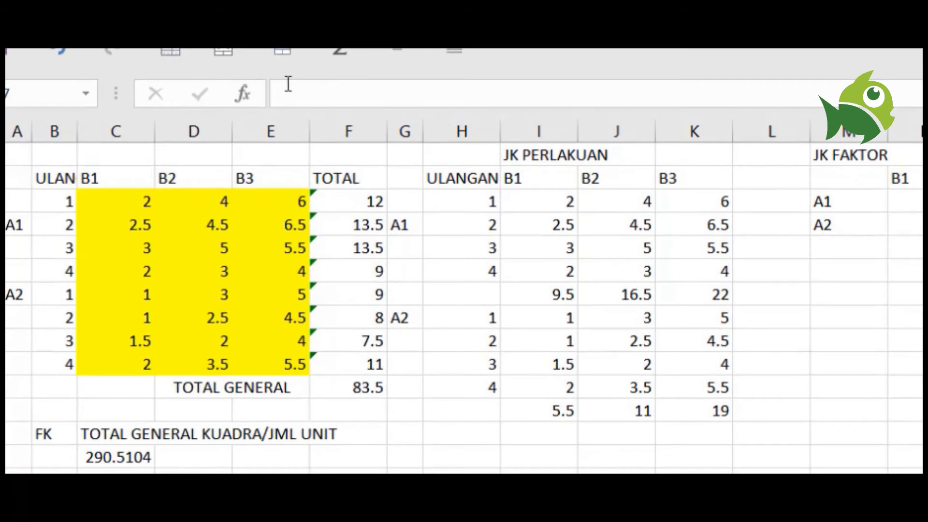
pyautogui.click(244, 94)
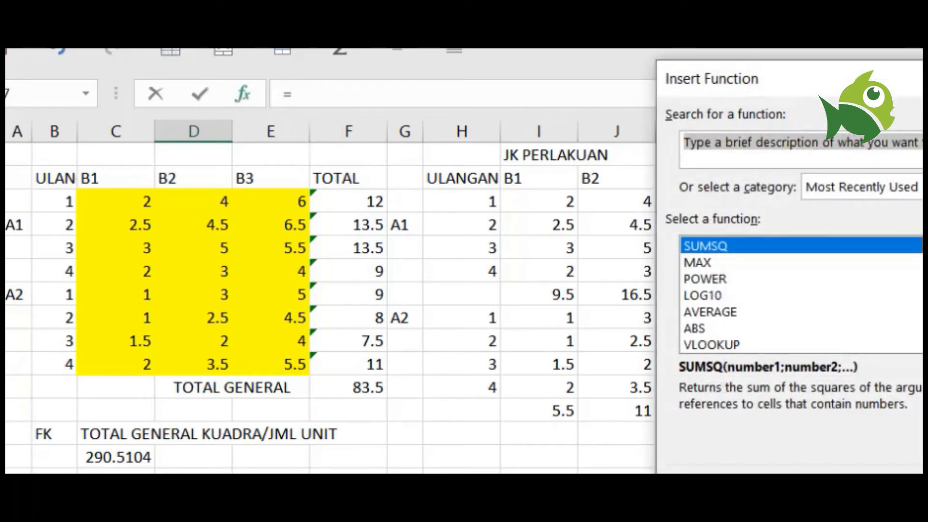
pyautogui.click(915, 187)
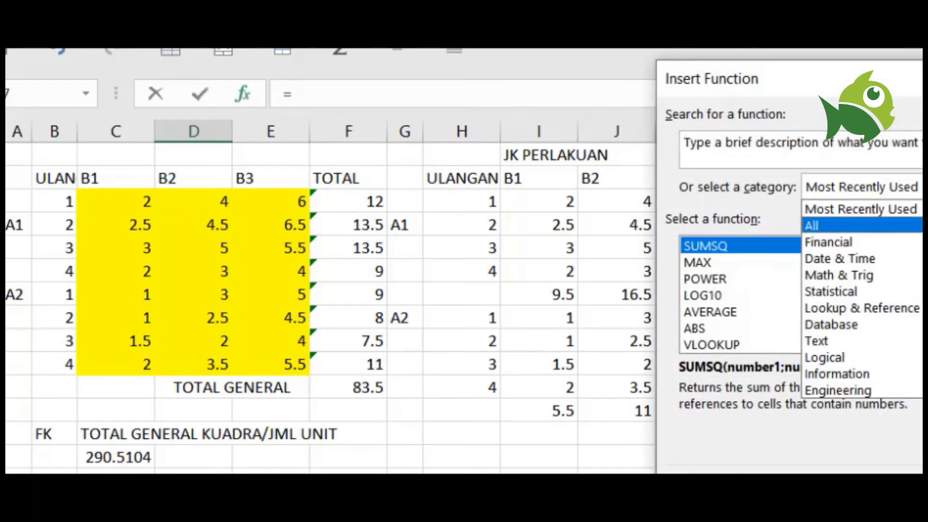
pyautogui.click(913, 225)
pyautogui.moveTo(921, 263); pyautogui.dragTo(920, 325)
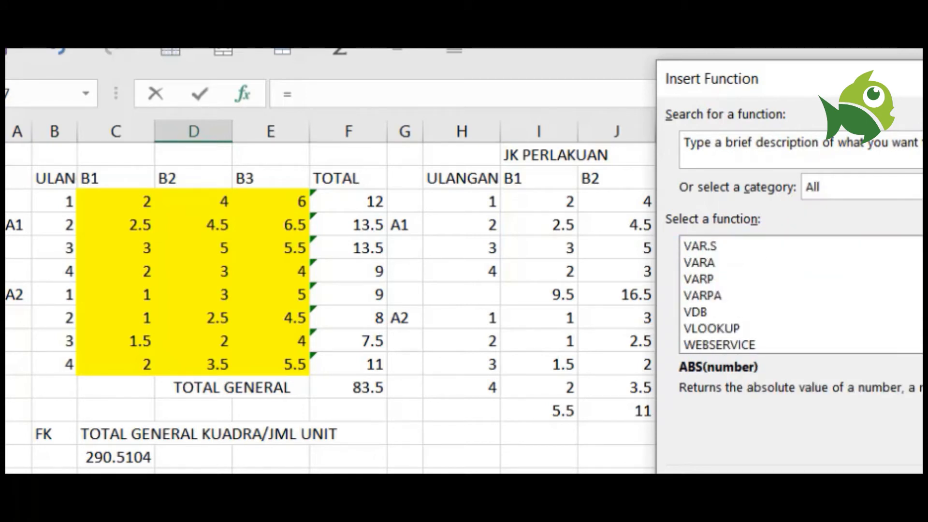
pyautogui.scroll(5, 800, 295)
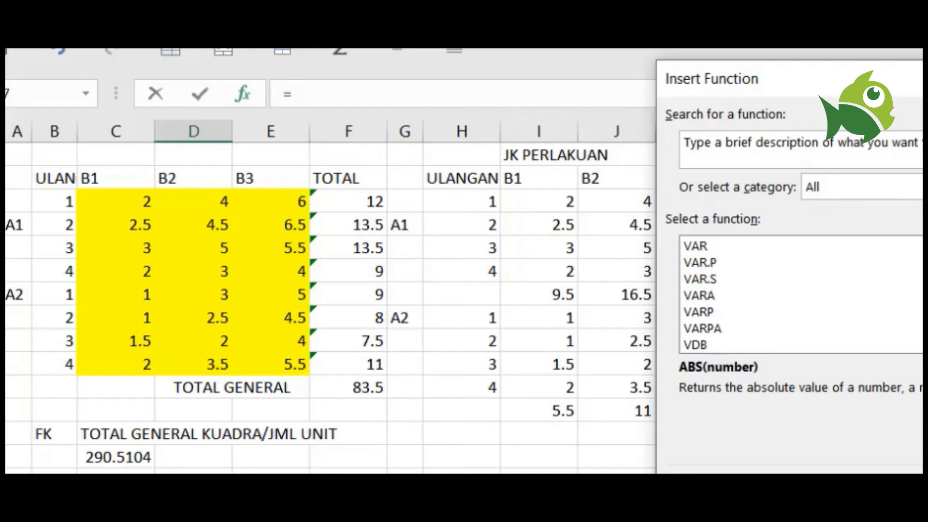
pyautogui.scroll(4, 800, 295)
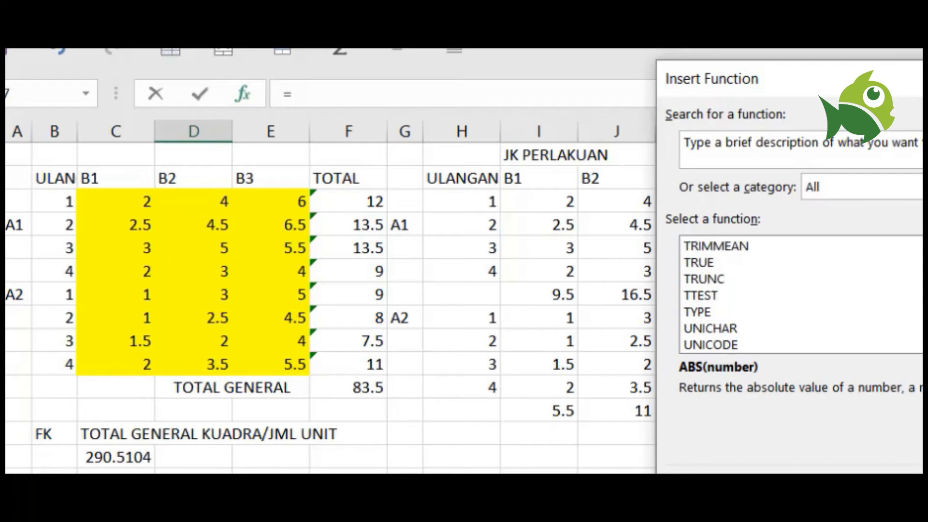
pyautogui.scroll(5, 800, 295)
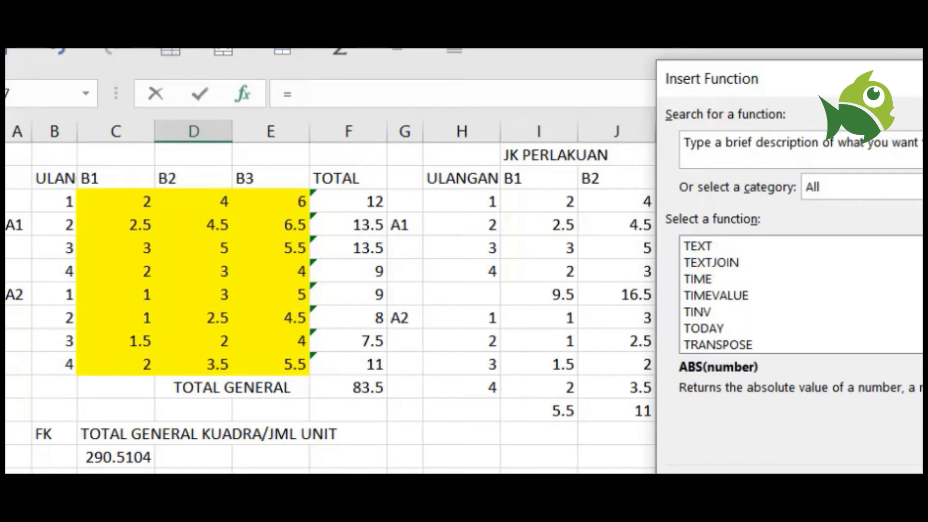
pyautogui.scroll(1, 800, 295)
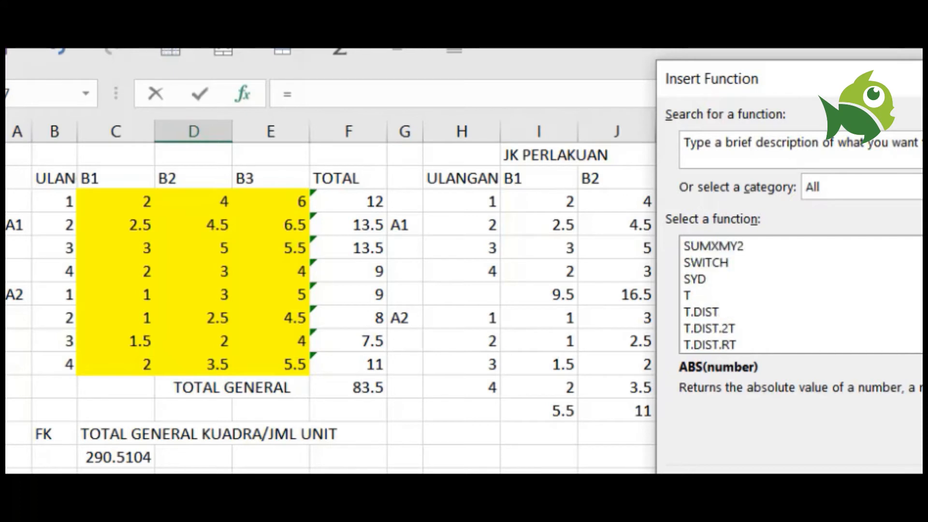
pyautogui.scroll(2, 800, 295)
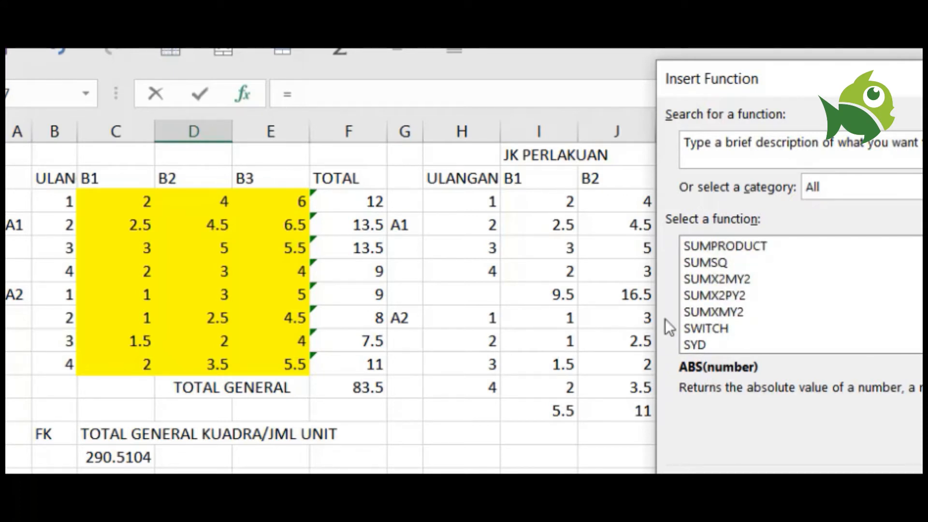
pyautogui.click(702, 263)
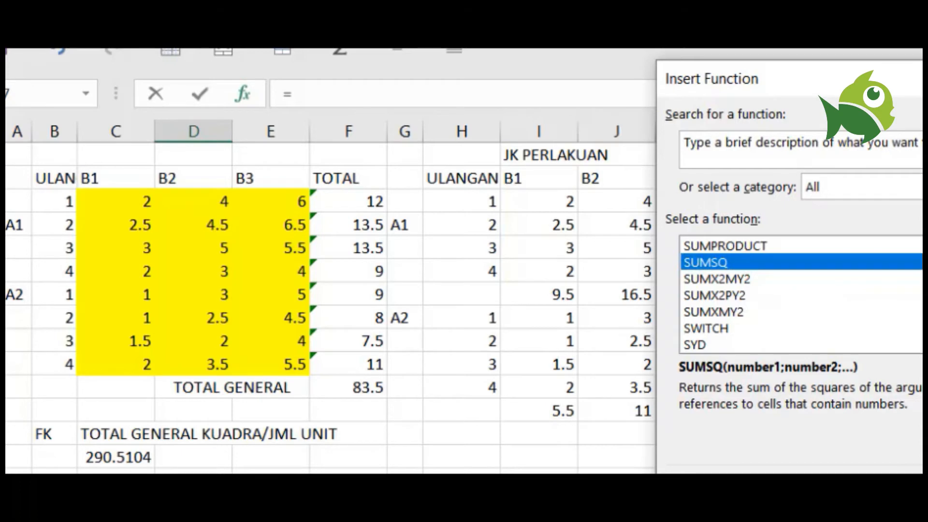
pyautogui.press('Return')
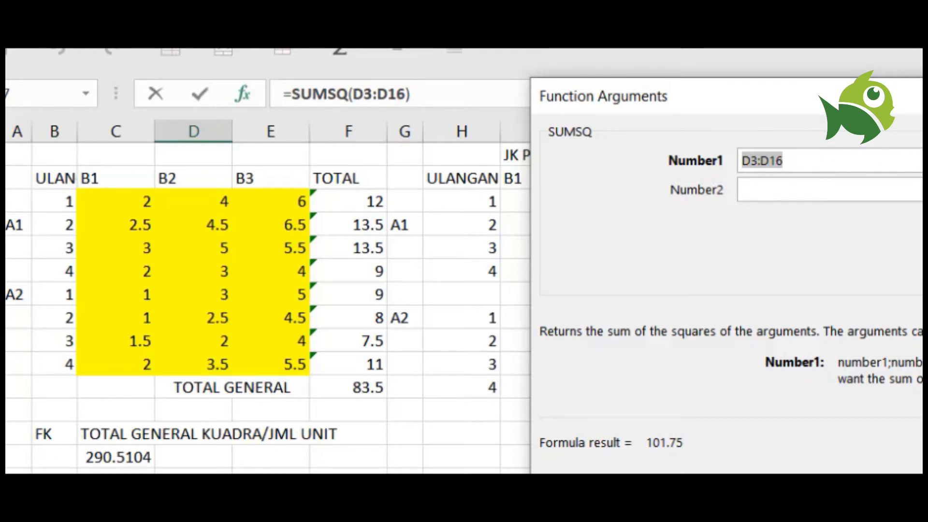
# Set the first SUMSQ argument to the yellow data range C3:E10 and confirm the function
pyautogui.moveTo(869, 111); pyautogui.dragTo(651, 147)
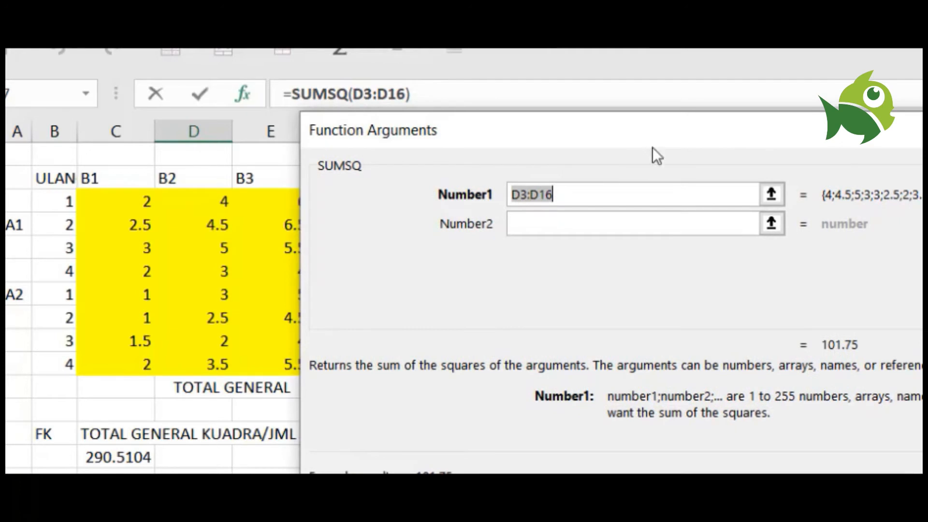
pyautogui.click(771, 195)
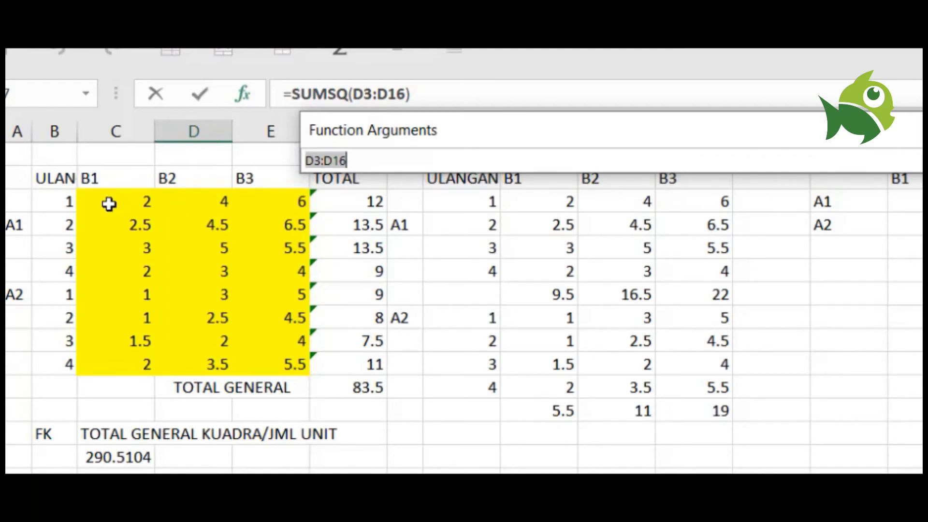
pyautogui.moveTo(109, 204); pyautogui.dragTo(277, 357)
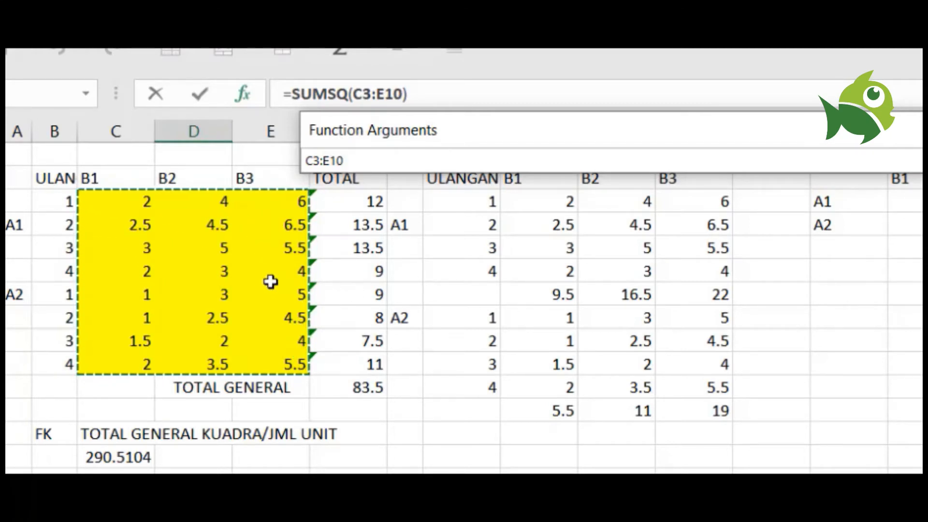
pyautogui.moveTo(921, 134); pyautogui.dragTo(685, 99)
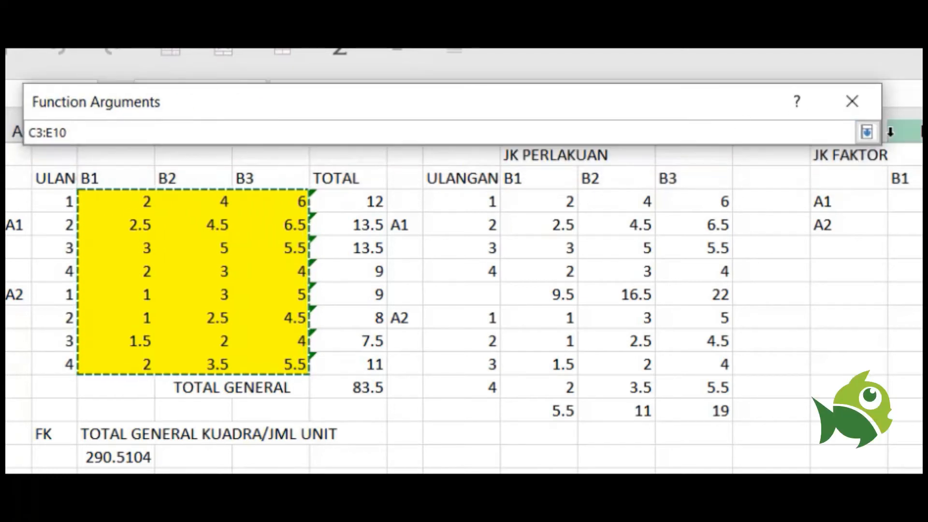
pyautogui.click(866, 133)
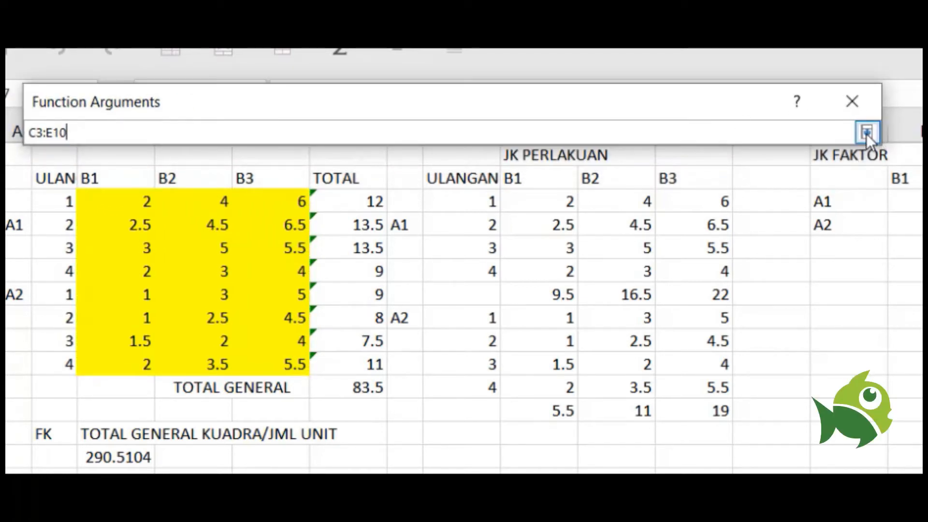
pyautogui.click(866, 133)
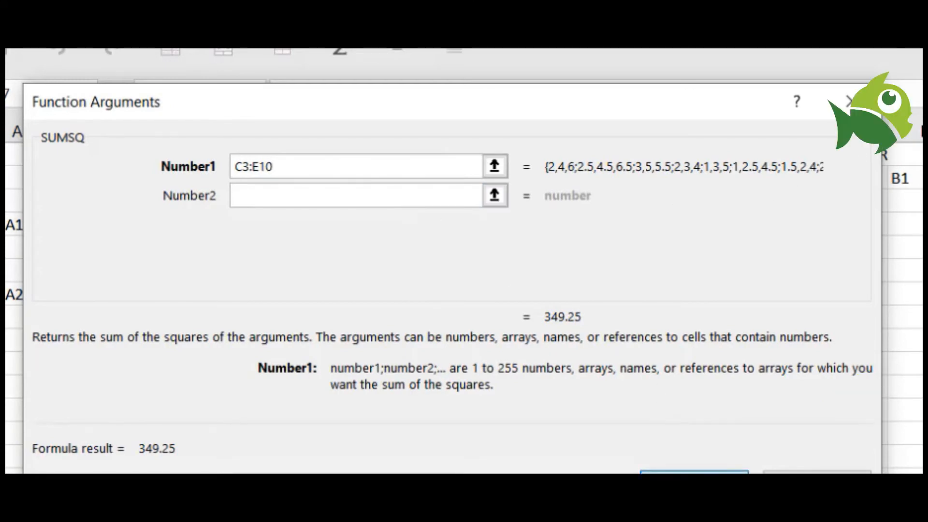
pyautogui.click(682, 472)
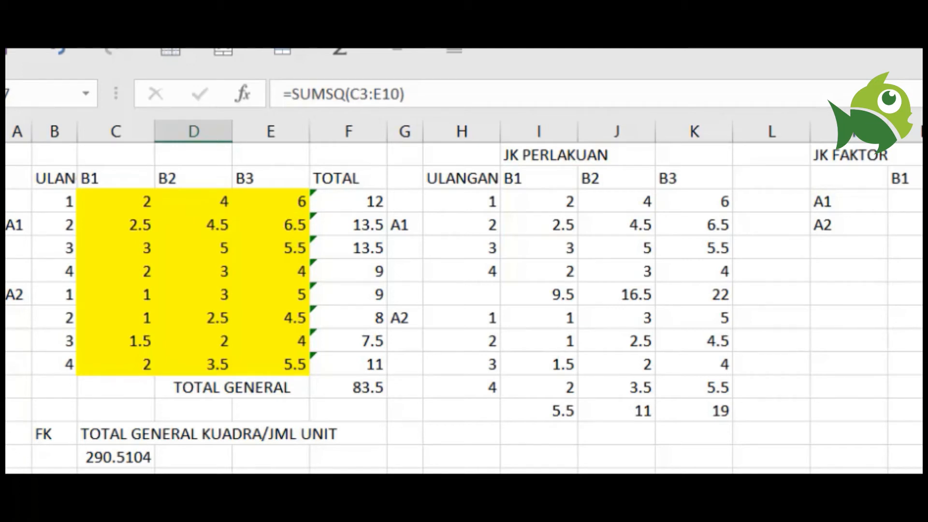
pyautogui.press('Right')
pyautogui.write('-')
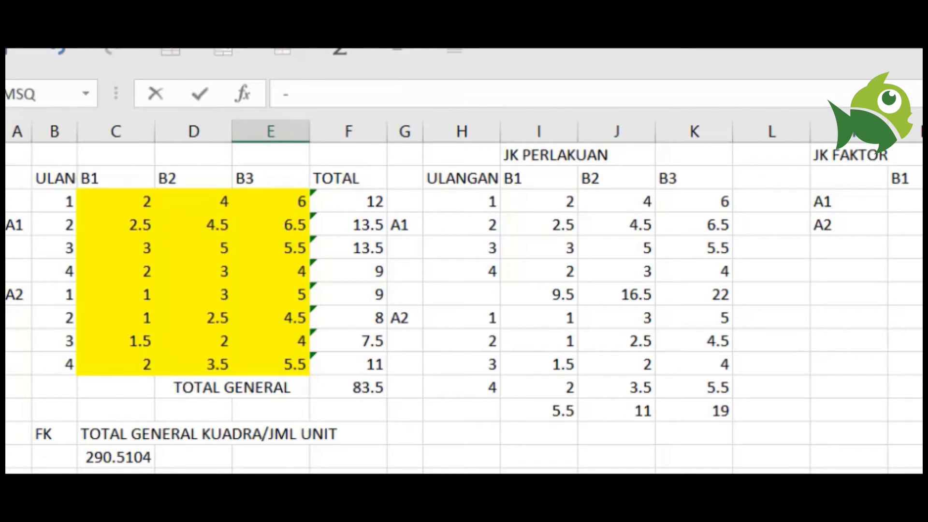
pyautogui.write('F17')
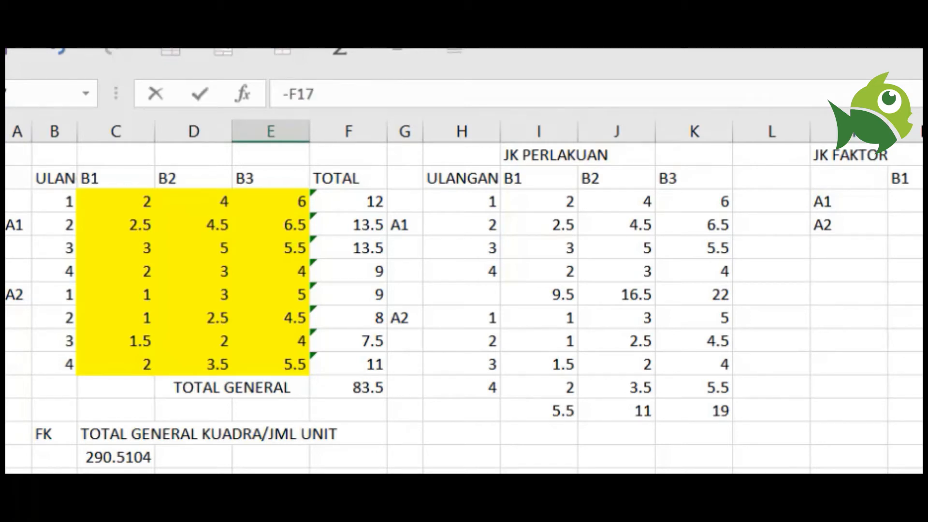
pyautogui.press('Return')
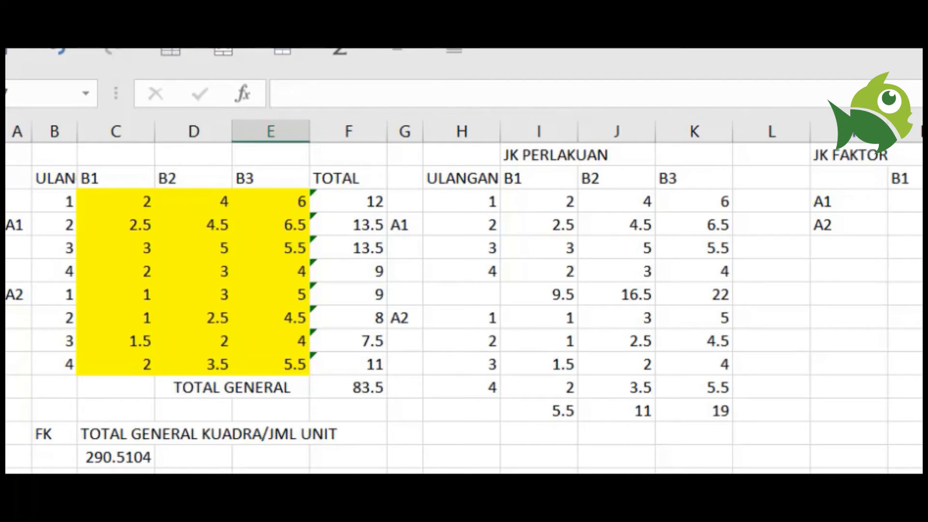
# Write KURANGI FK in E17 and clear the sum-of-squares formula from D17
pyautogui.write('KURANGI')
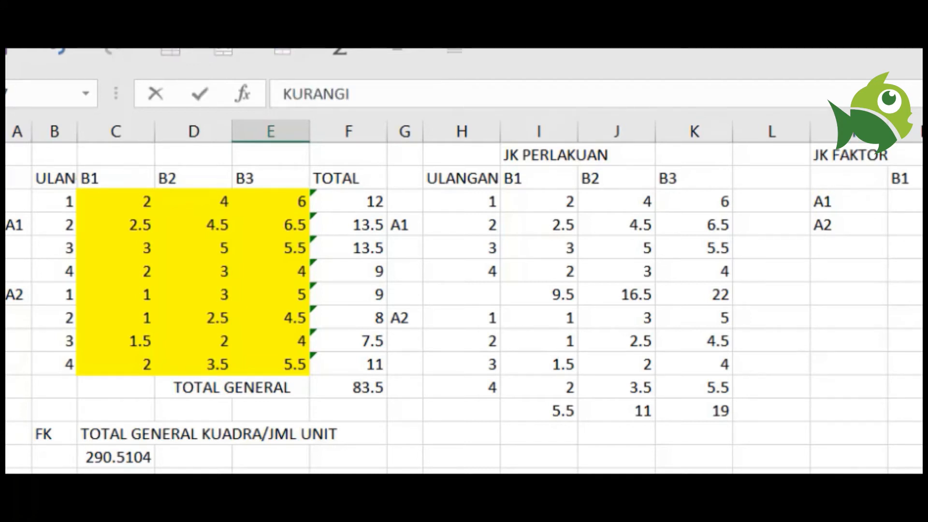
pyautogui.write(' FK')
pyautogui.press('Return')
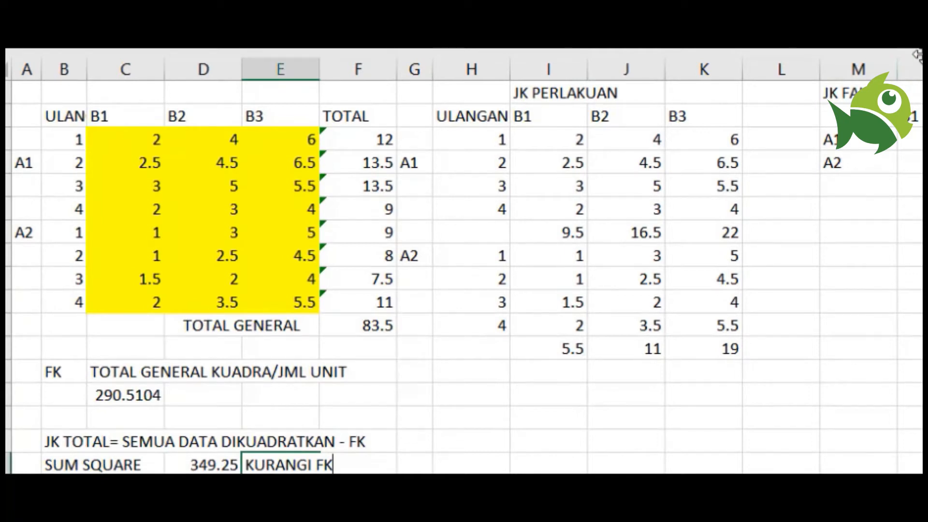
pyautogui.click(921, 72)
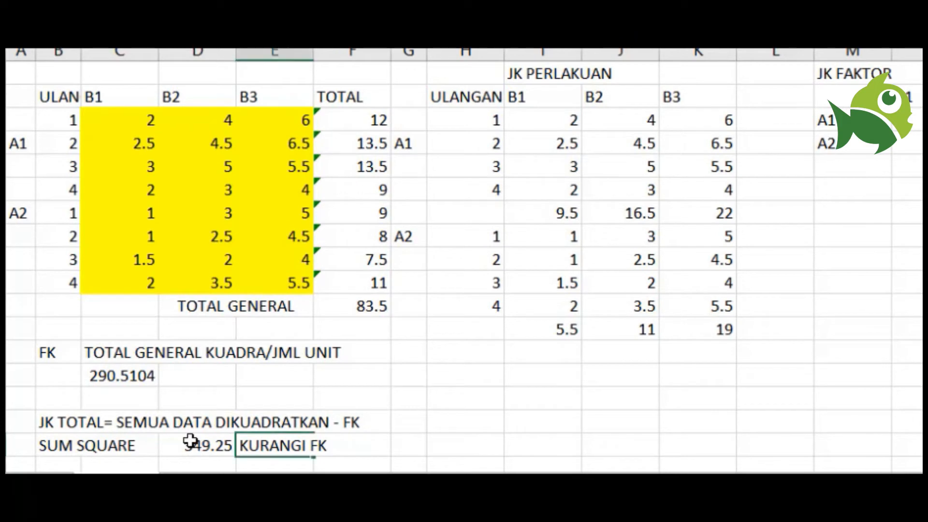
pyautogui.click(190, 440)
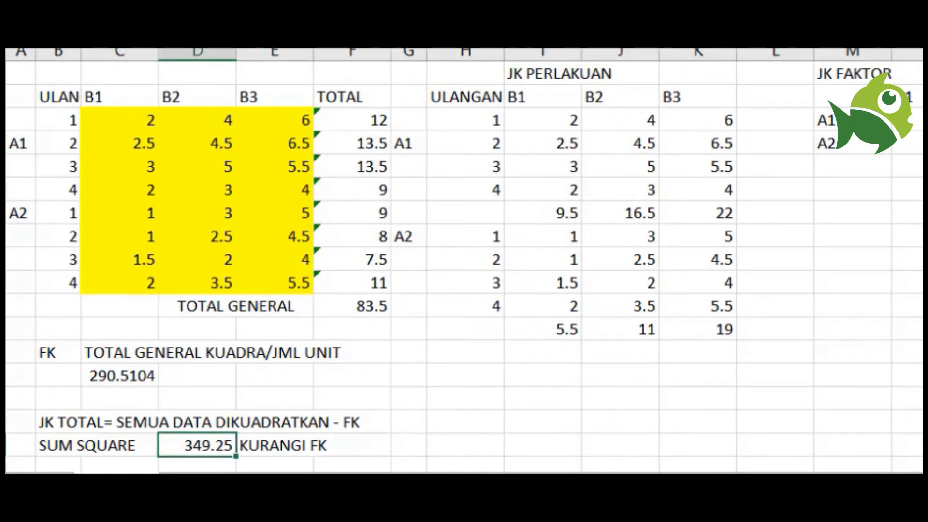
pyautogui.press('Delete')
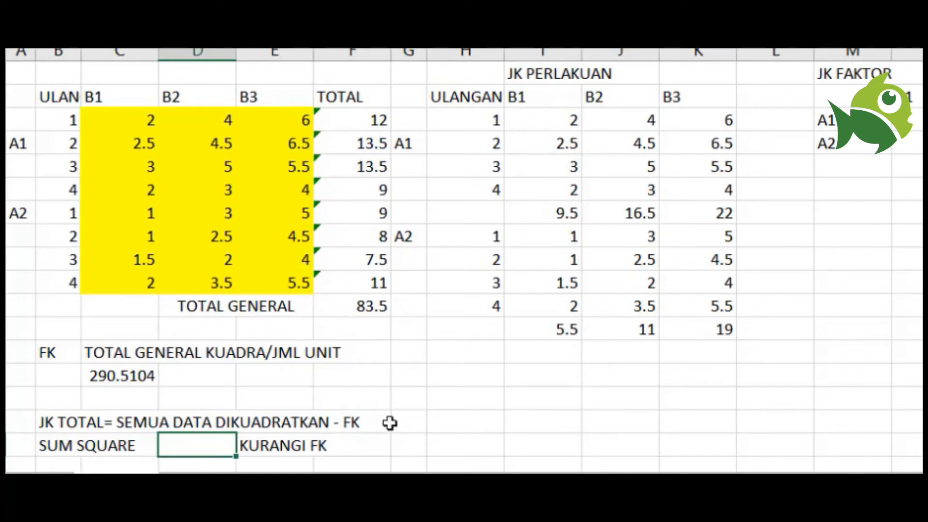
# Insert the SUMSQ function in H16, on the JK TOTAL row, choosing it from the list of all functions
pyautogui.click(450, 424)
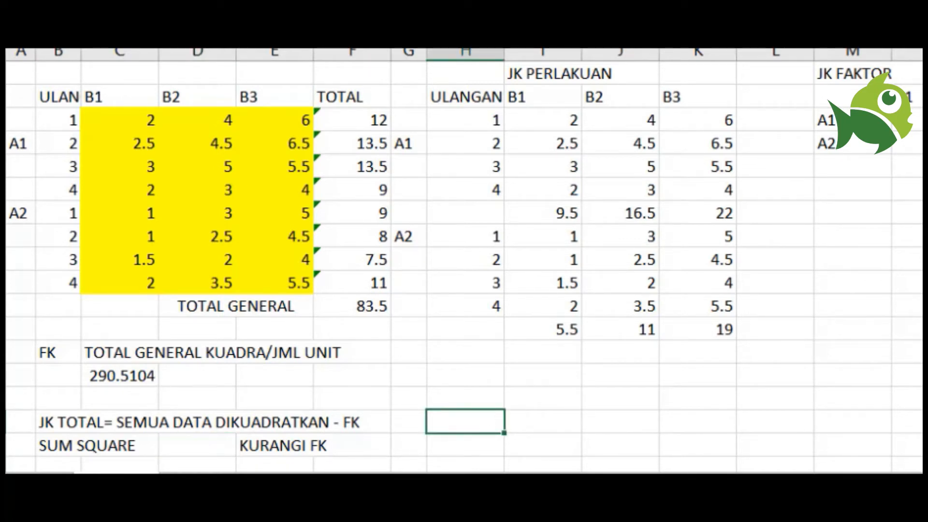
pyautogui.click(919, 471)
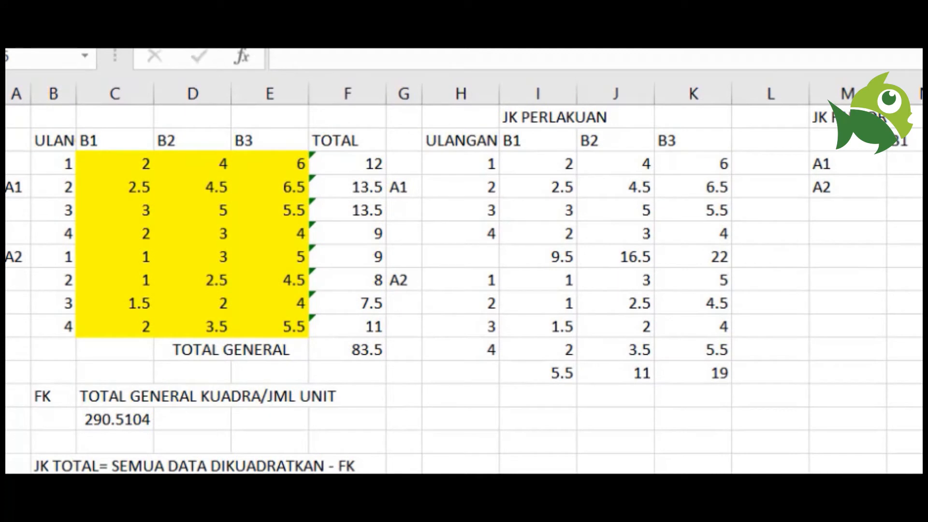
pyautogui.click(461, 467)
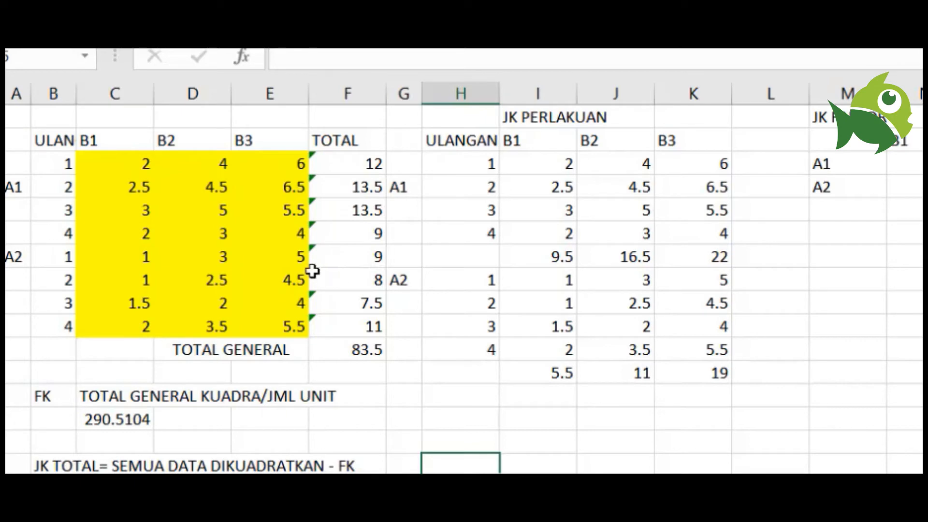
pyautogui.click(247, 57)
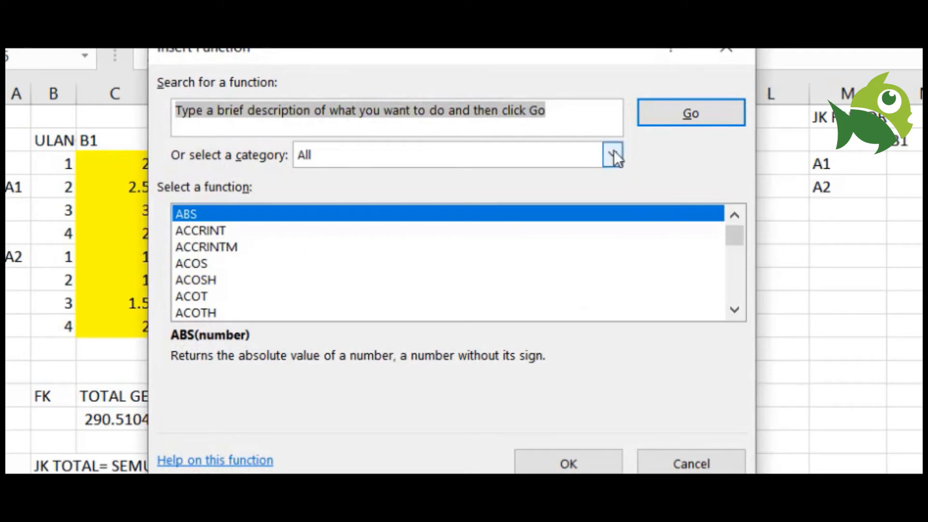
pyautogui.moveTo(739, 236); pyautogui.dragTo(739, 306)
pyautogui.click(734, 310)
pyautogui.click(734, 310)
pyautogui.click(733, 310)
pyautogui.click(734, 310)
pyautogui.click(734, 310)
pyautogui.click(734, 310)
pyautogui.click(734, 309)
pyautogui.click(733, 309)
pyautogui.doubleClick(733, 309)
pyautogui.tripleClick(734, 310)
pyautogui.doubleClick(734, 310)
pyautogui.doubleClick(734, 310)
pyautogui.click(734, 310)
pyautogui.click(734, 309)
pyautogui.click(734, 309)
pyautogui.click(733, 310)
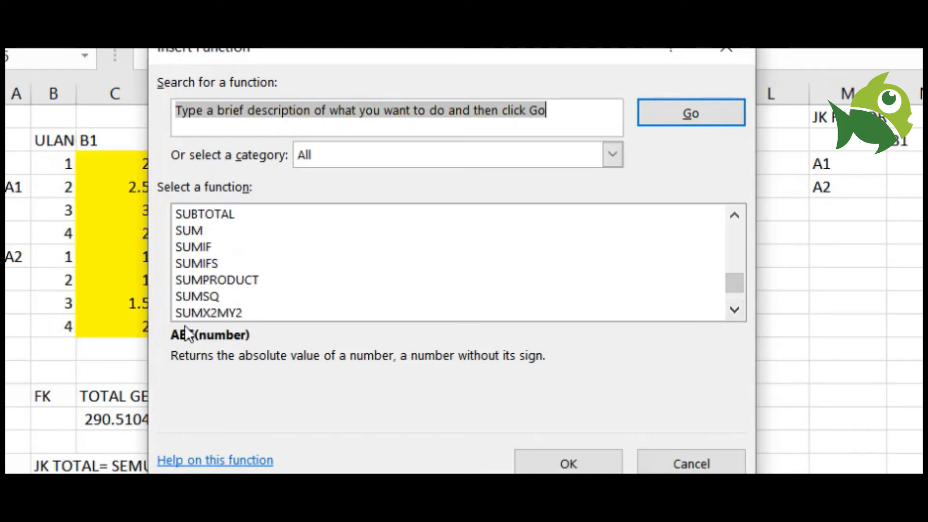
pyautogui.click(202, 295)
pyautogui.click(550, 464)
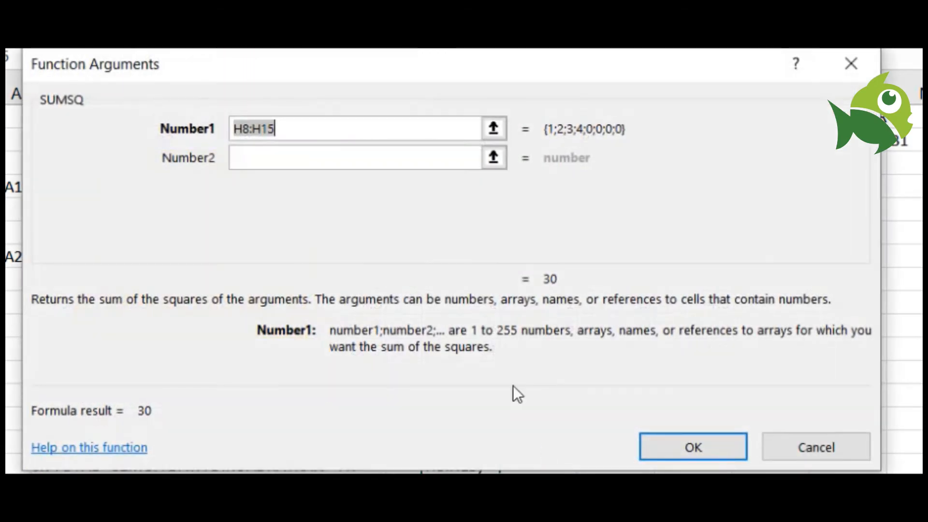
# Set the first SUMSQ argument in H16 to the yellow data range C3:E10 and confirm the function
pyautogui.click(494, 126)
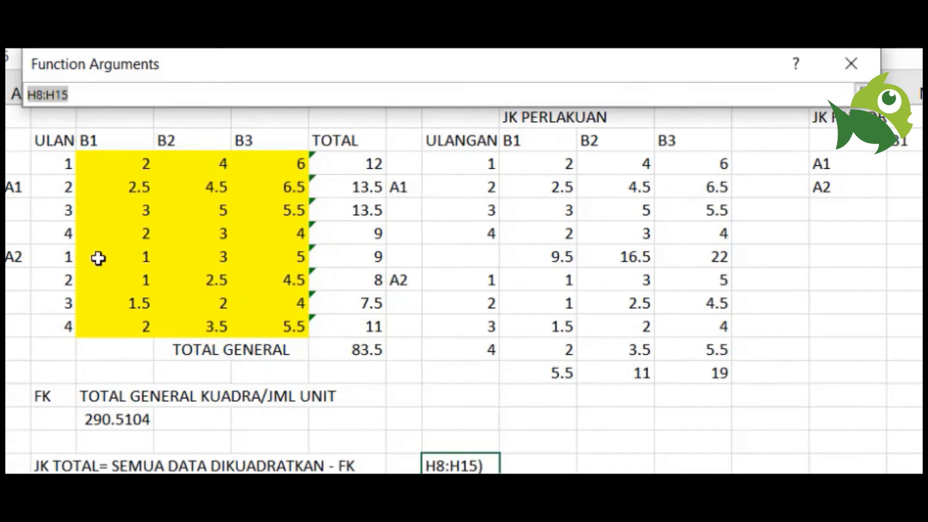
pyautogui.click(97, 164)
pyautogui.moveTo(96, 164); pyautogui.dragTo(271, 320)
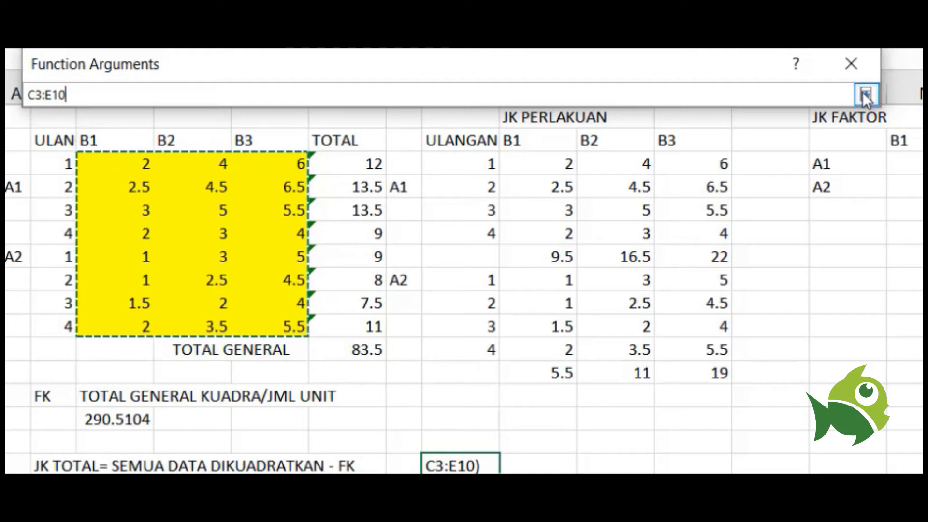
pyautogui.click(866, 95)
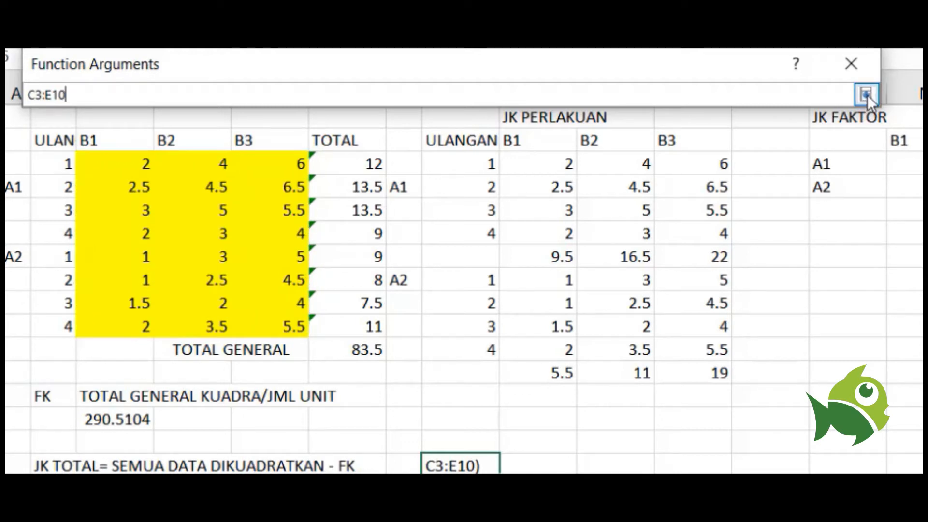
pyautogui.click(867, 96)
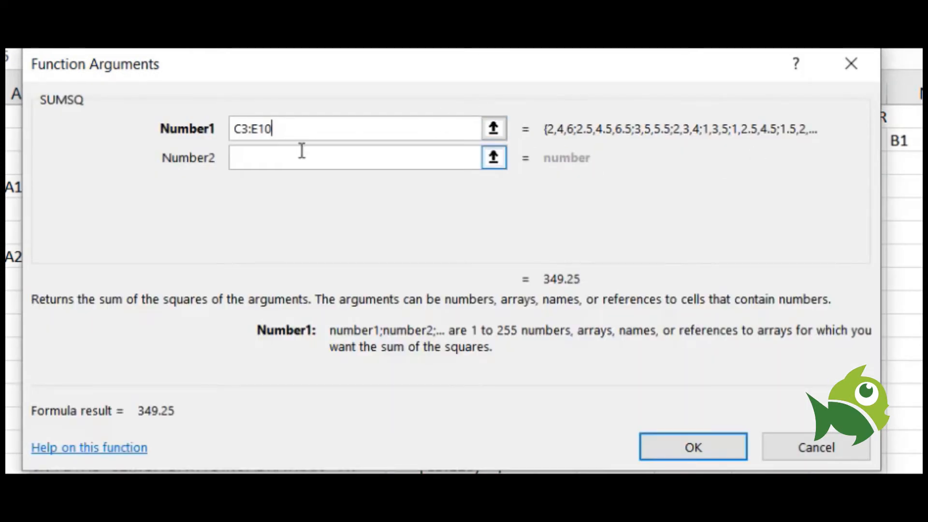
pyautogui.click(652, 449)
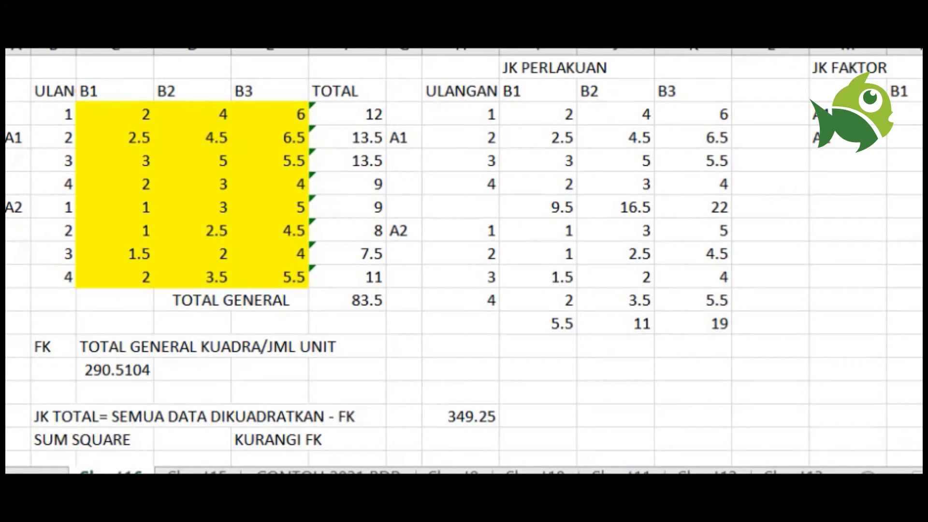
pyautogui.click(461, 416)
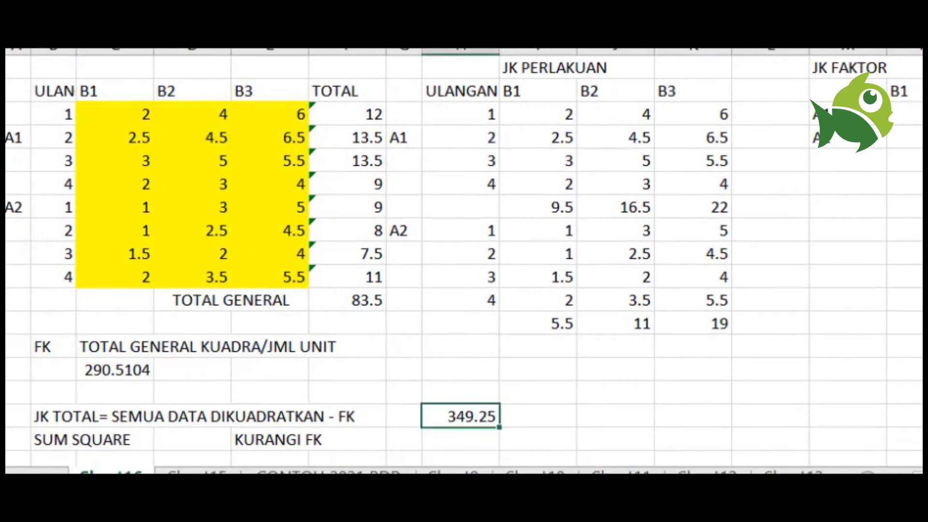
# Write KURANG in I16 and FK in J16, beside the sum of squares in H16
pyautogui.scroll(-3, 488, 264)
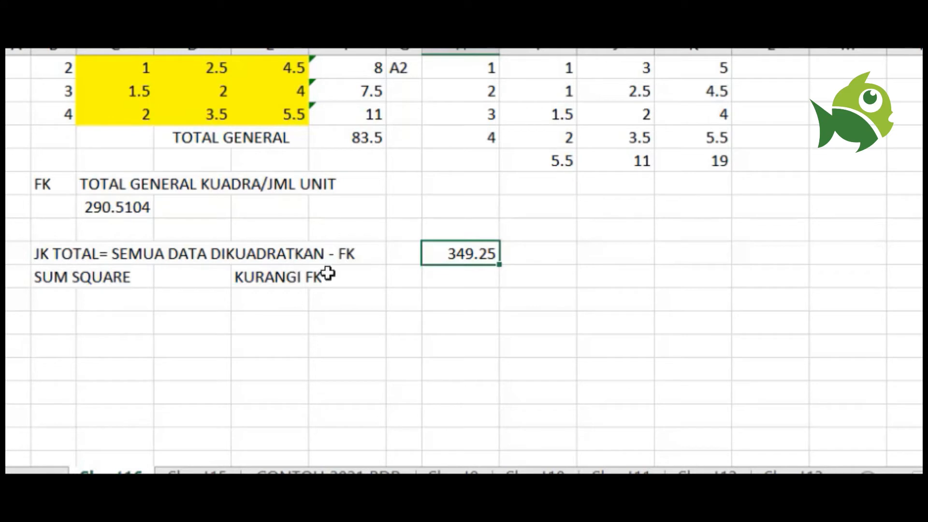
pyautogui.click(546, 256)
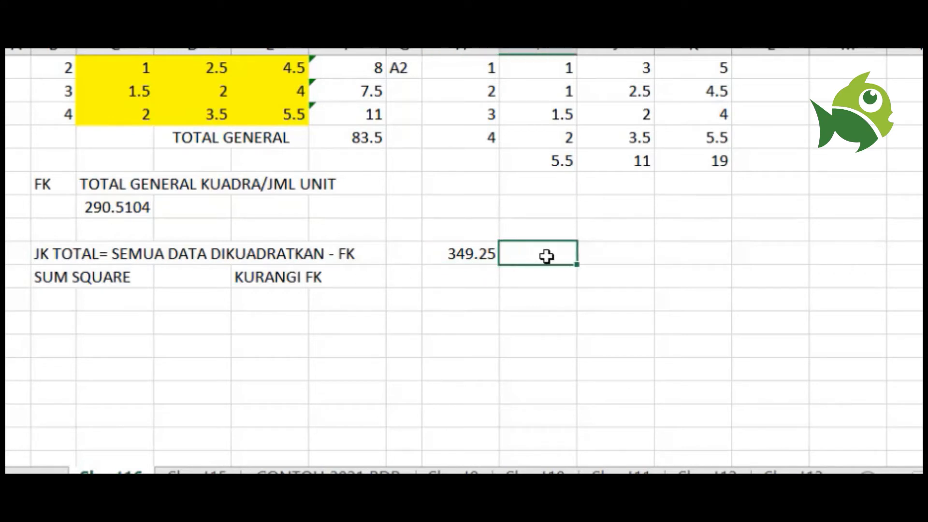
pyautogui.write('KURANG')
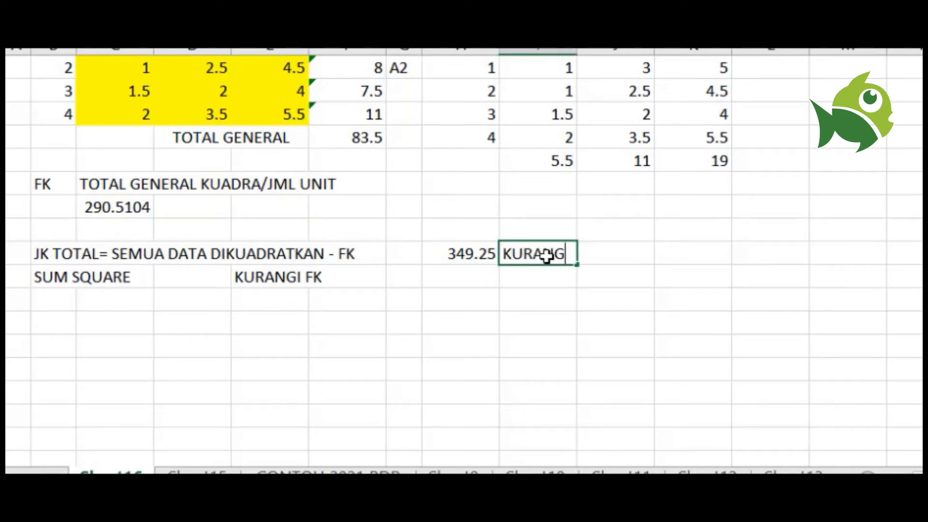
pyautogui.click(602, 252)
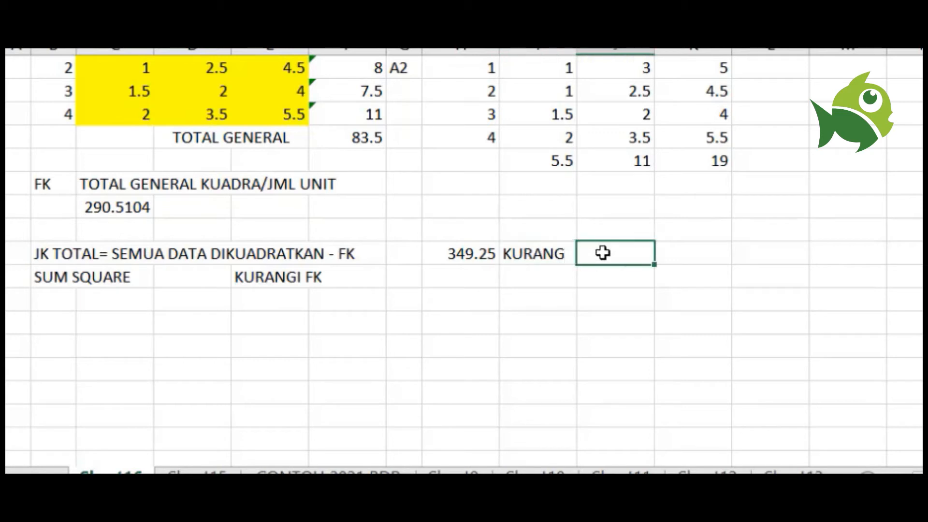
pyautogui.write('FK')
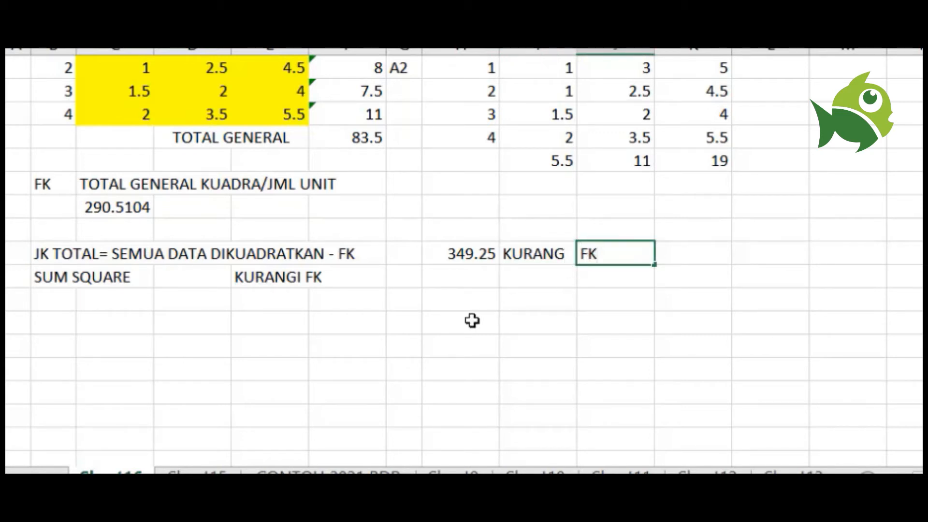
# Calculate the total sum of squares in H17 with the formula =H16-C14, subtracting the FK value
pyautogui.click(439, 279)
pyautogui.write('=')
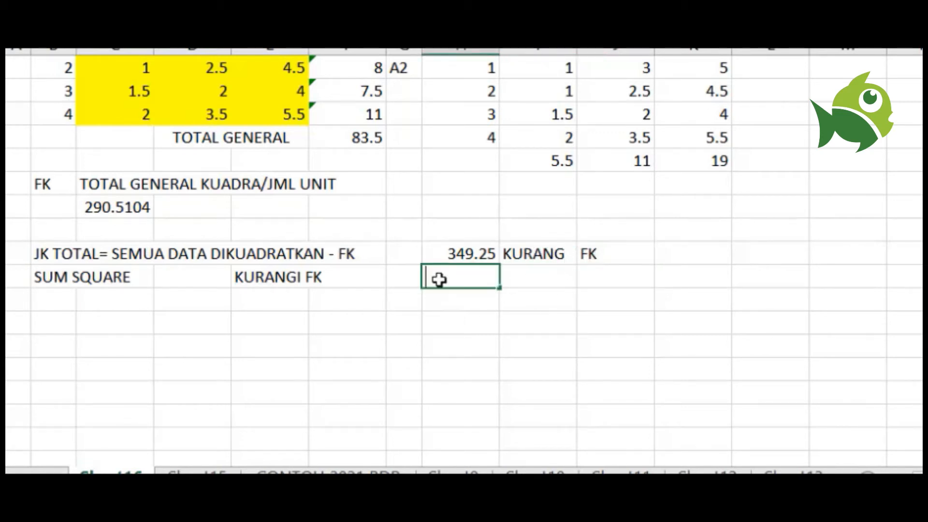
pyautogui.click(449, 251)
pyautogui.write('-')
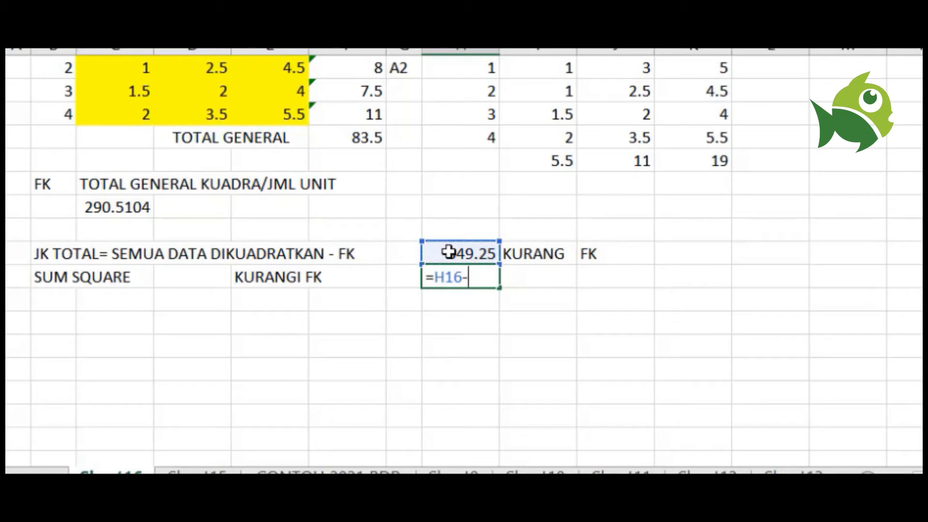
pyautogui.click(104, 209)
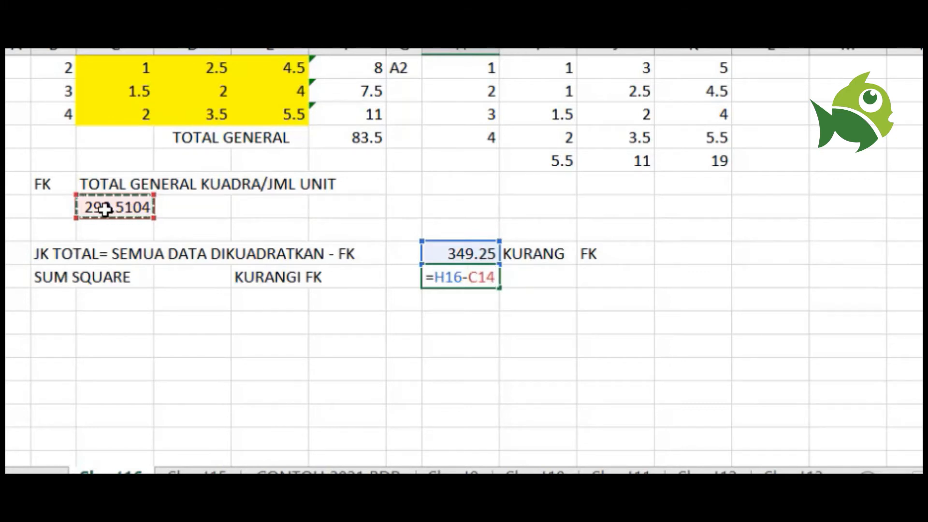
pyautogui.press('Return')
pyautogui.press('Return')
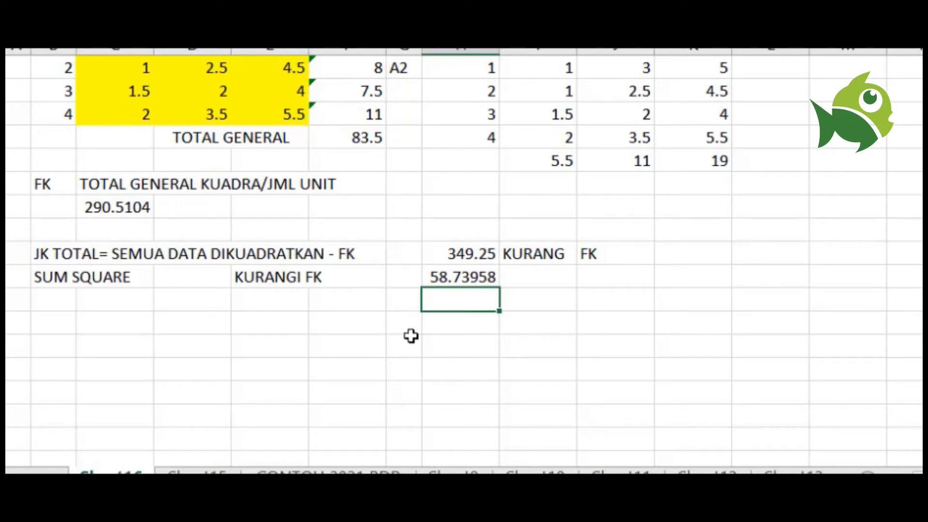
pyautogui.click(472, 276)
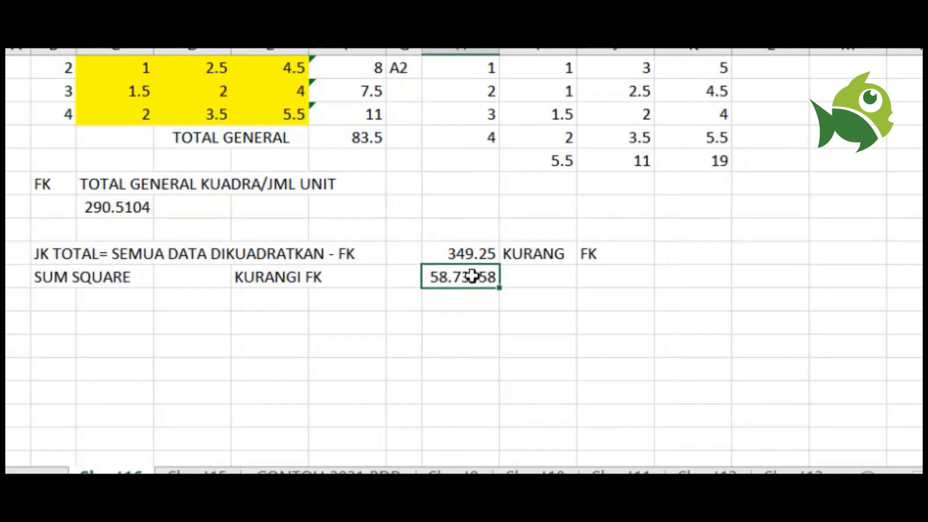
# Link D17, beside the SUM SQUARE label, to the sum of squares with the formula =H16
pyautogui.click(41, 274)
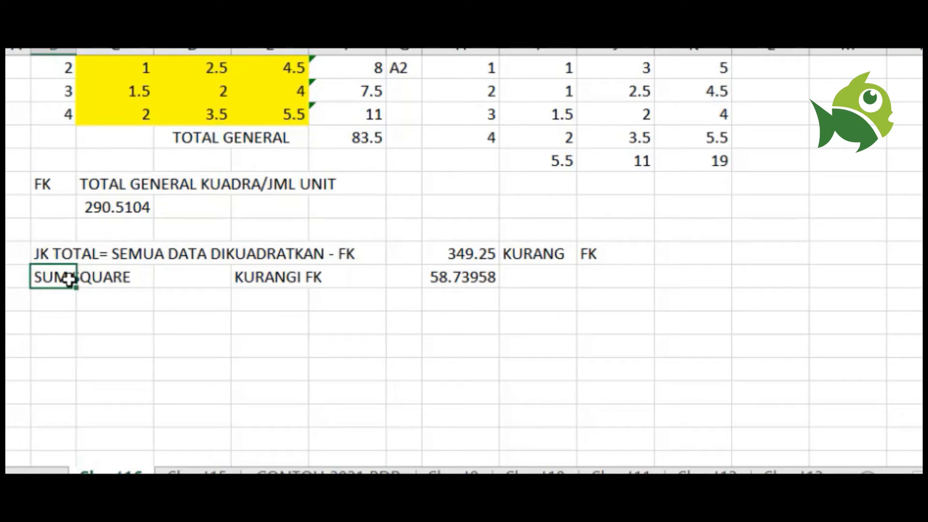
pyautogui.click(173, 285)
pyautogui.write('=')
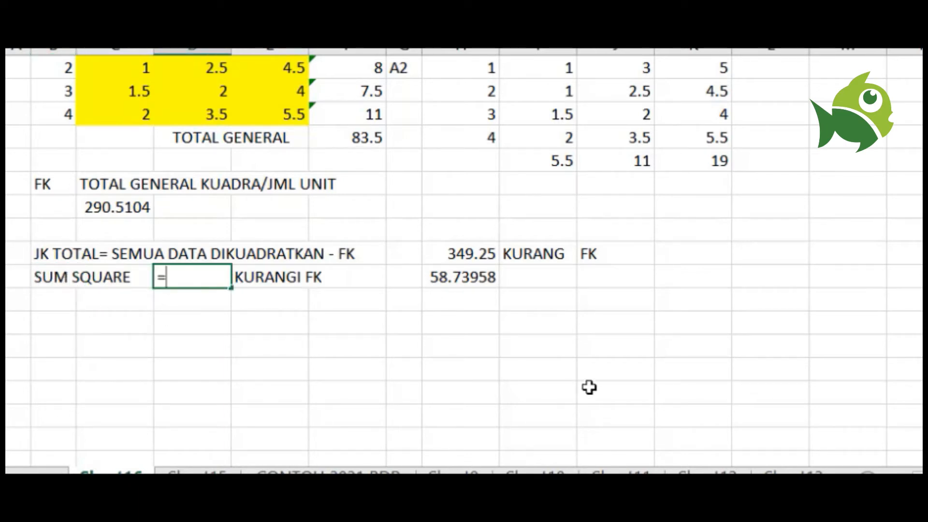
pyautogui.click(473, 256)
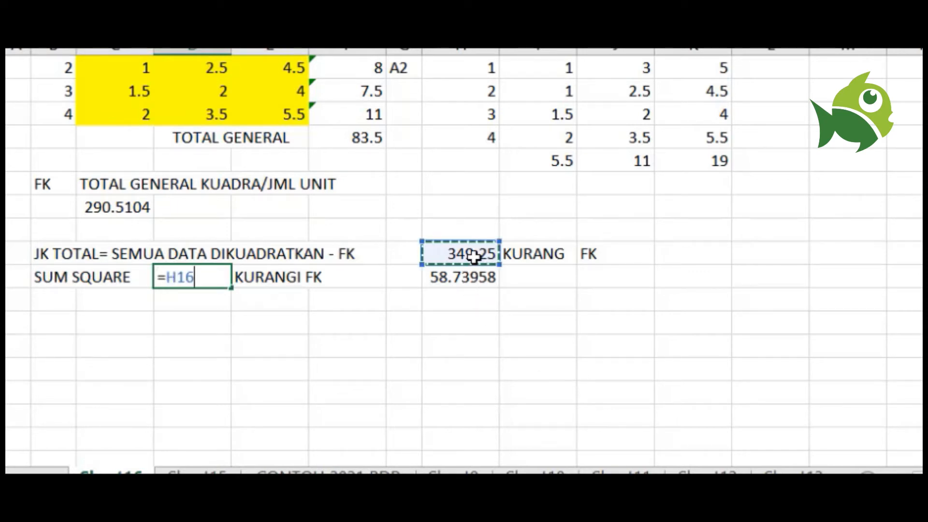
pyautogui.press('Return')
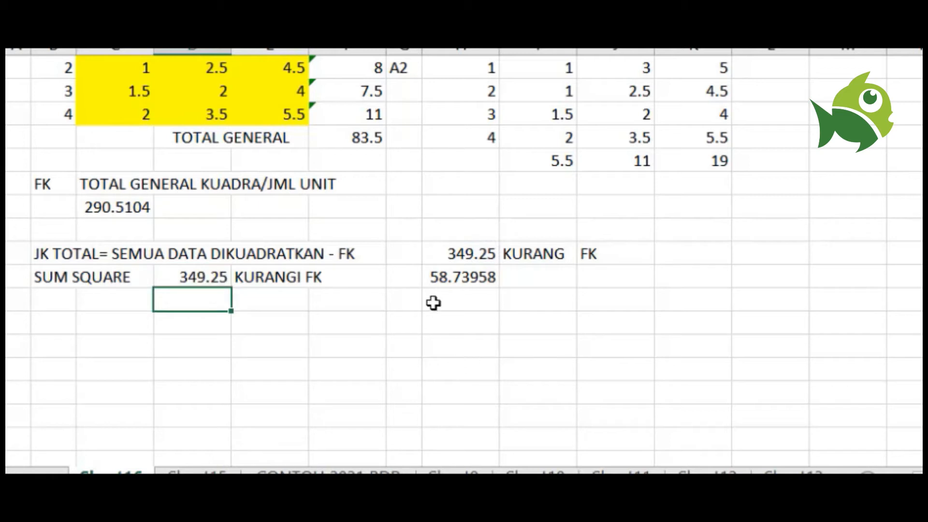
# Show the total sum of squares in C18, below the SUM SQUARE label, with the formula =H17
pyautogui.click(93, 305)
pyautogui.write('=')
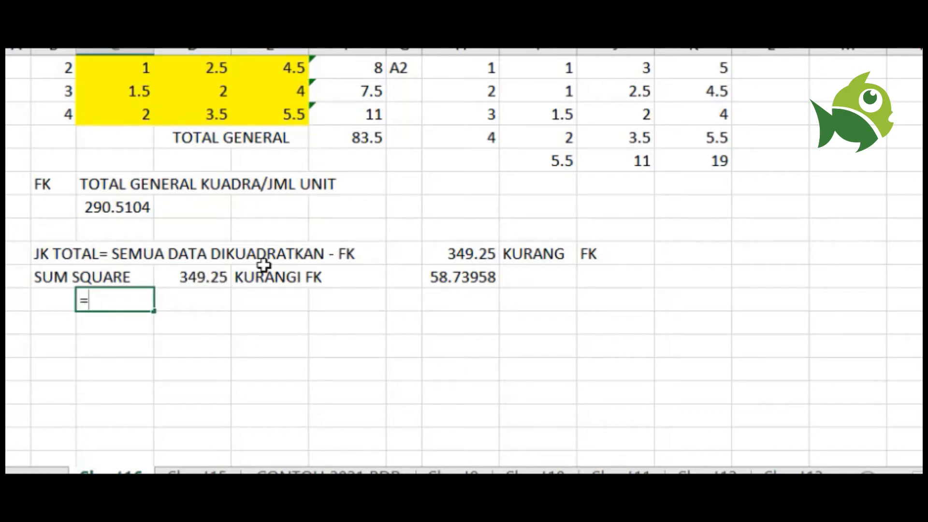
pyautogui.click(456, 279)
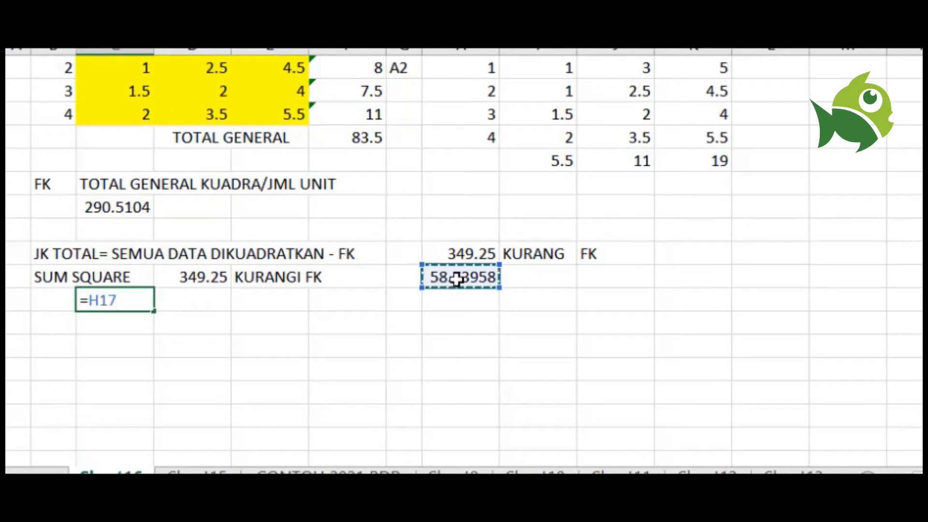
pyautogui.press('BackSpace')
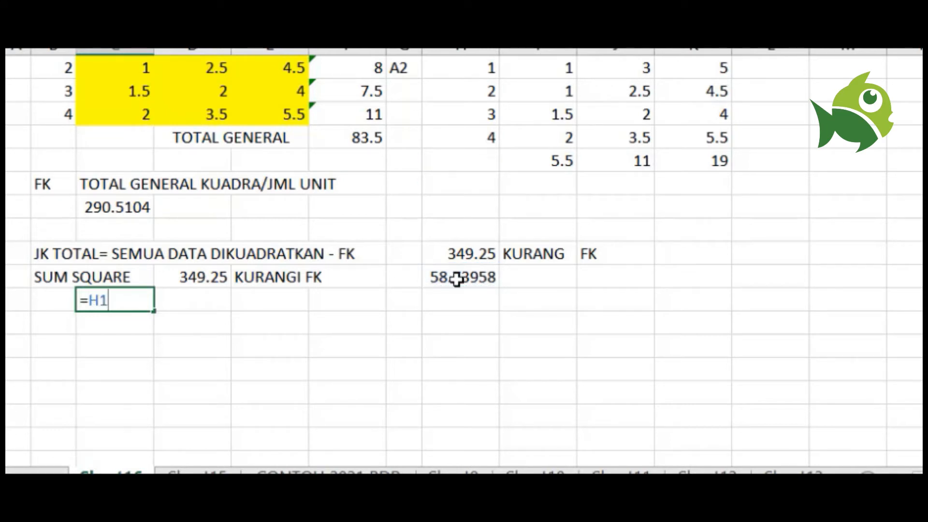
pyautogui.press('BackSpace')
pyautogui.press('BackSpace')
pyautogui.click(456, 279)
pyautogui.press('Return')
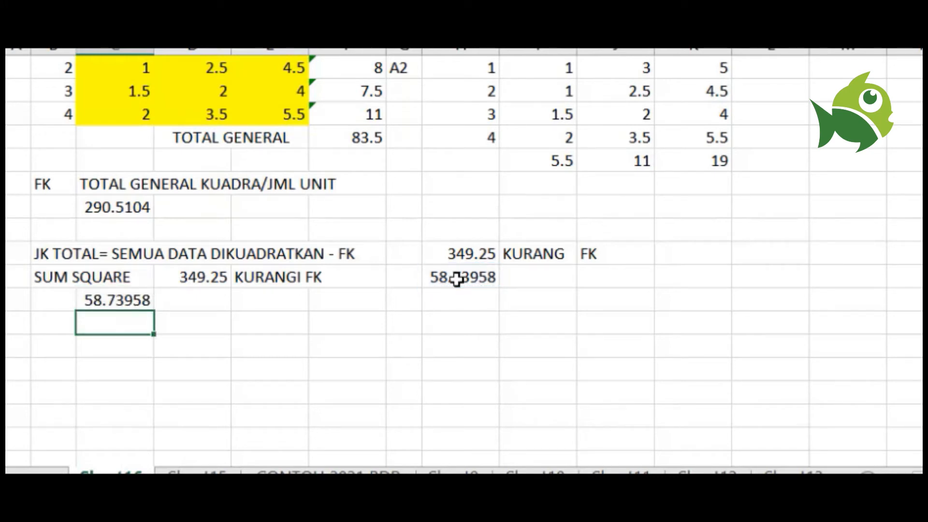
pyautogui.click(475, 340)
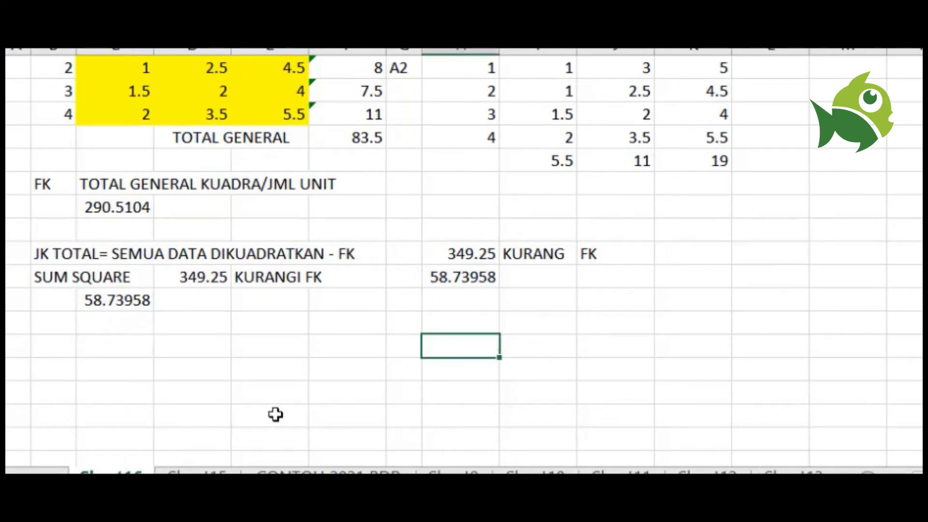
# Highlight the FK value in C14 and the total sum of squares in C18 with yellow fill
pyautogui.click(112, 213)
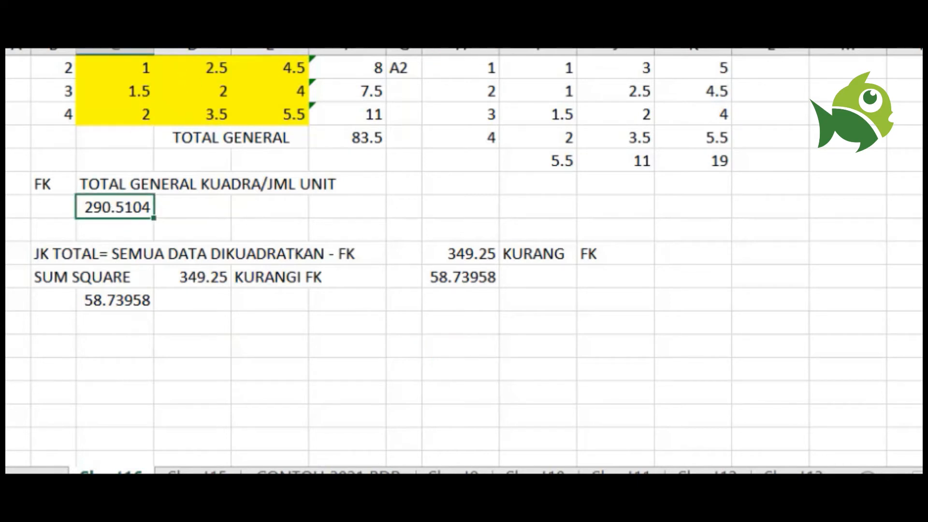
pyautogui.click(124, 305)
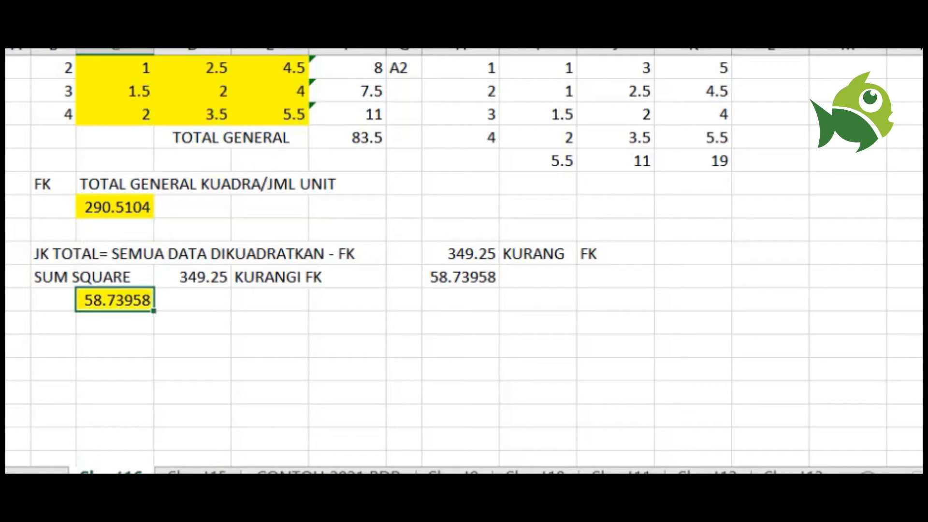
pyautogui.click(917, 247)
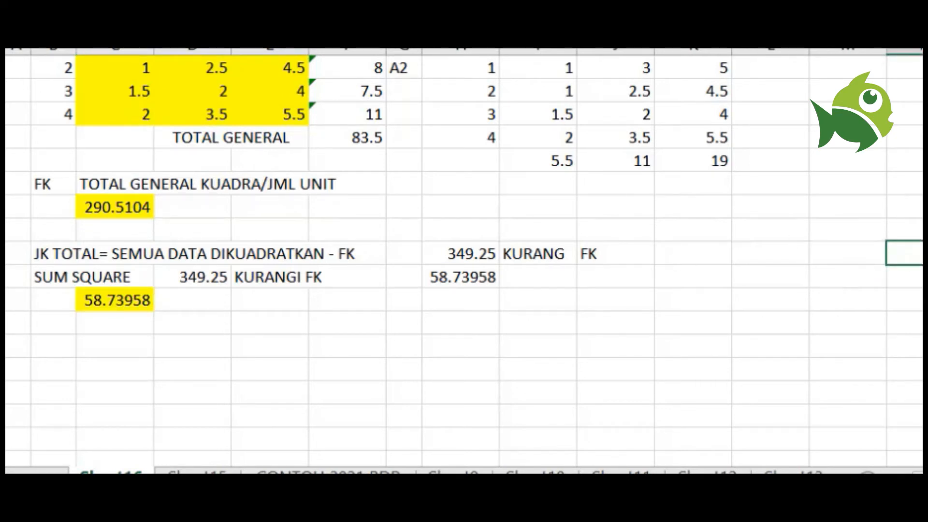
# Write the label JK PERLAKUAN in B20, below the JK TOTAL calculation
pyautogui.scroll(3, 464, 256)
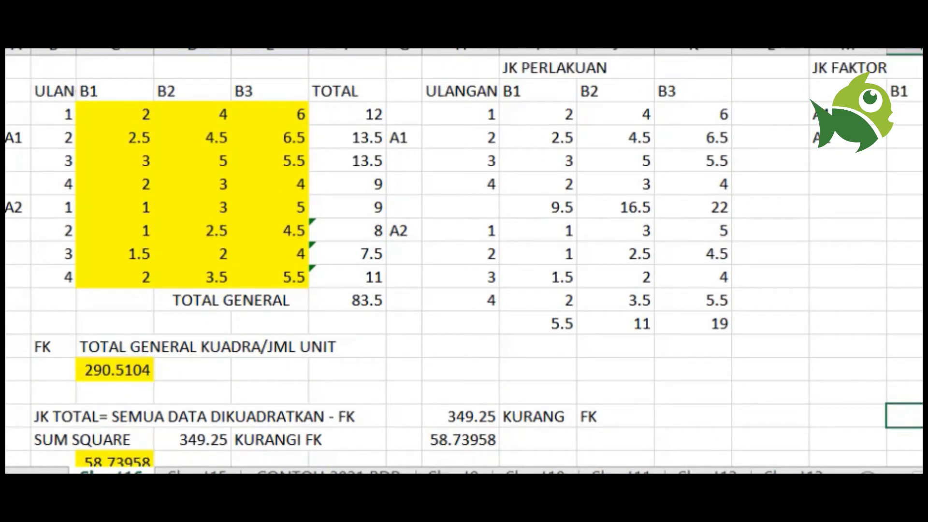
pyautogui.scroll(-3, 464, 256)
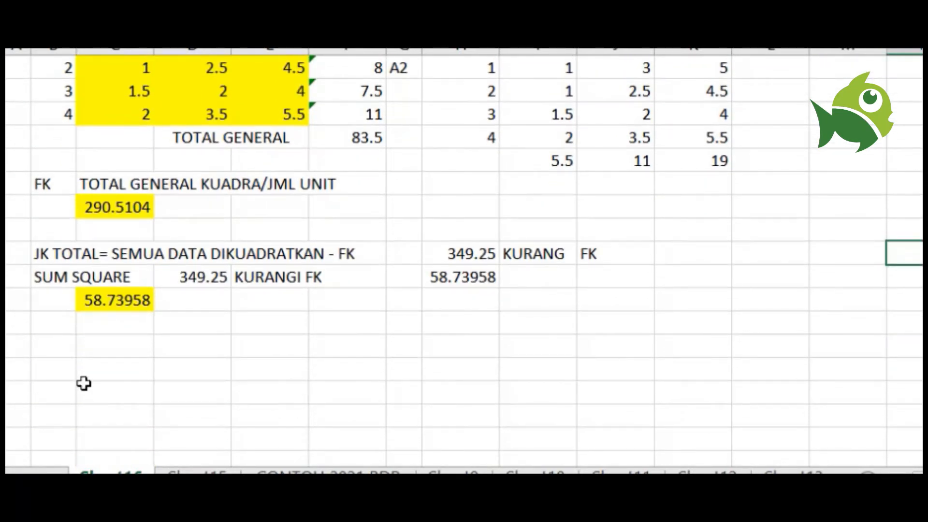
pyautogui.click(35, 345)
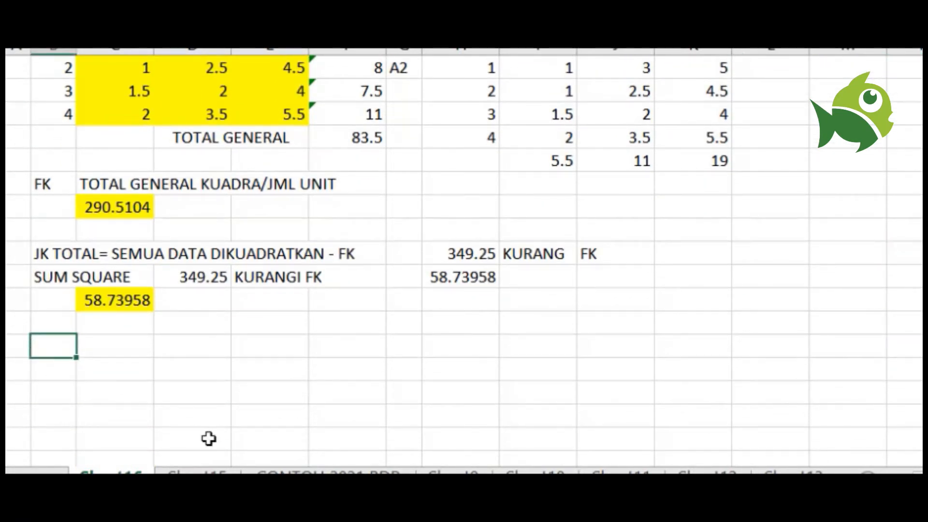
pyautogui.write('JK PERL')
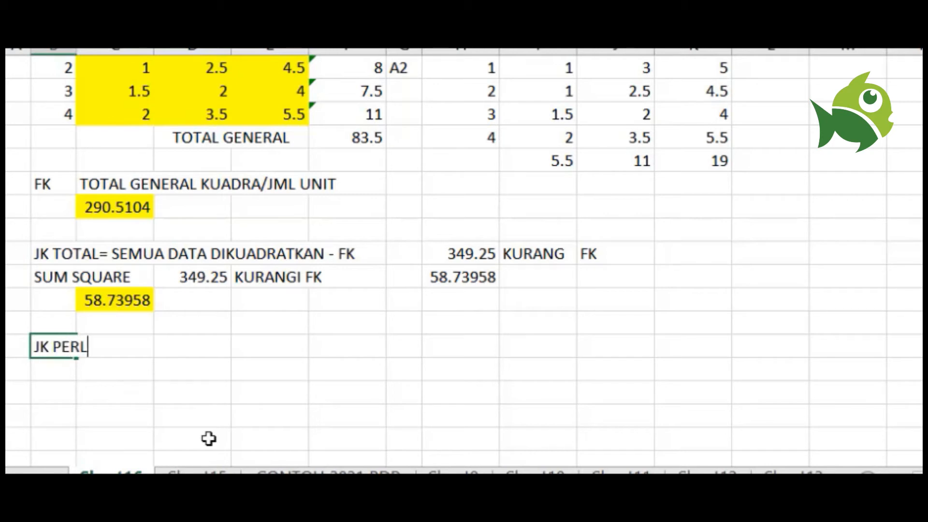
pyautogui.write('AKUAN')
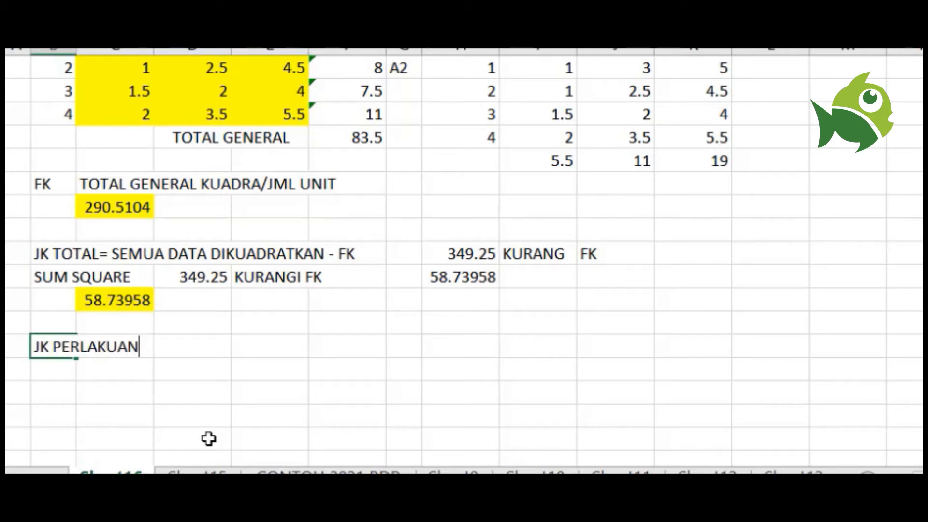
# Enter the text SUMSQ DARI SELURUH TOTAL PERLAKUAN BAGI ULANGAN - FK in D20, beside the JK PERLAKUAN label
pyautogui.click(211, 378)
pyautogui.click(197, 350)
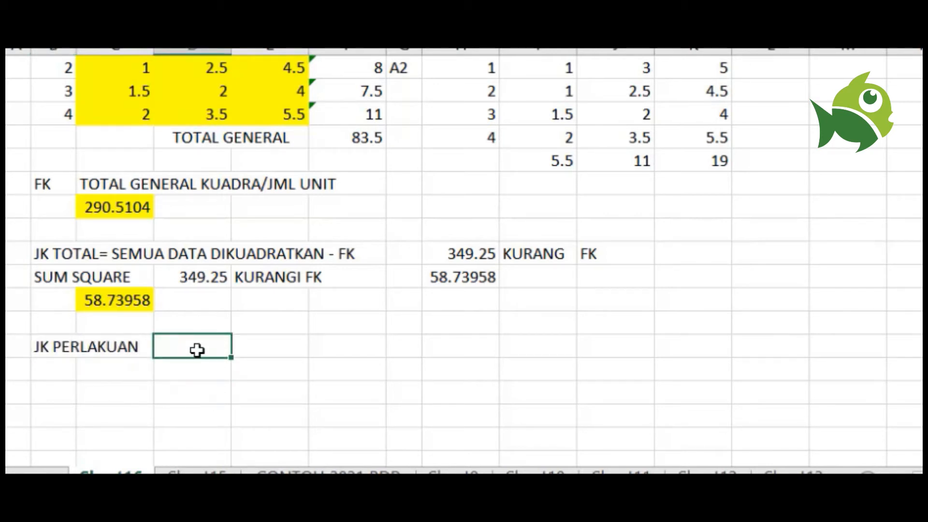
pyautogui.write('= SUM')
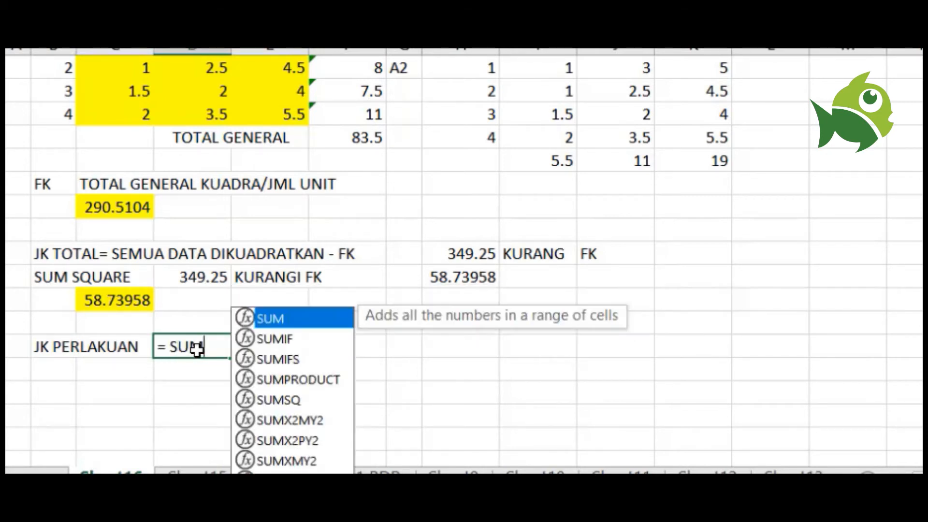
pyautogui.write('S')
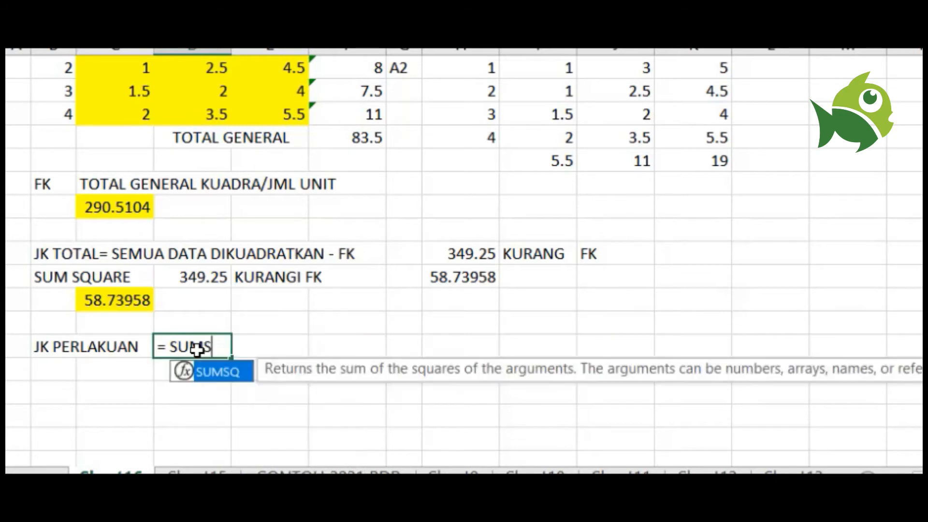
pyautogui.write('Q D')
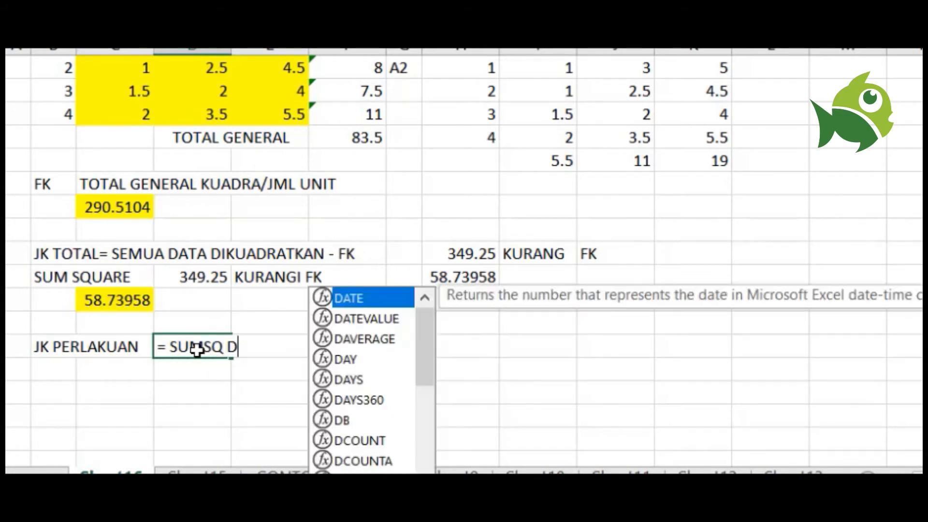
pyautogui.write('ARI')
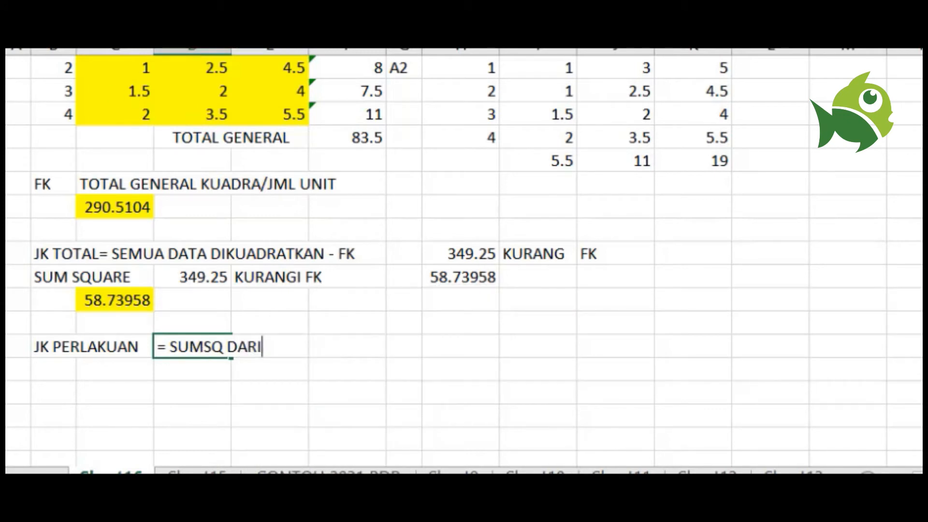
pyautogui.press('BackSpace')
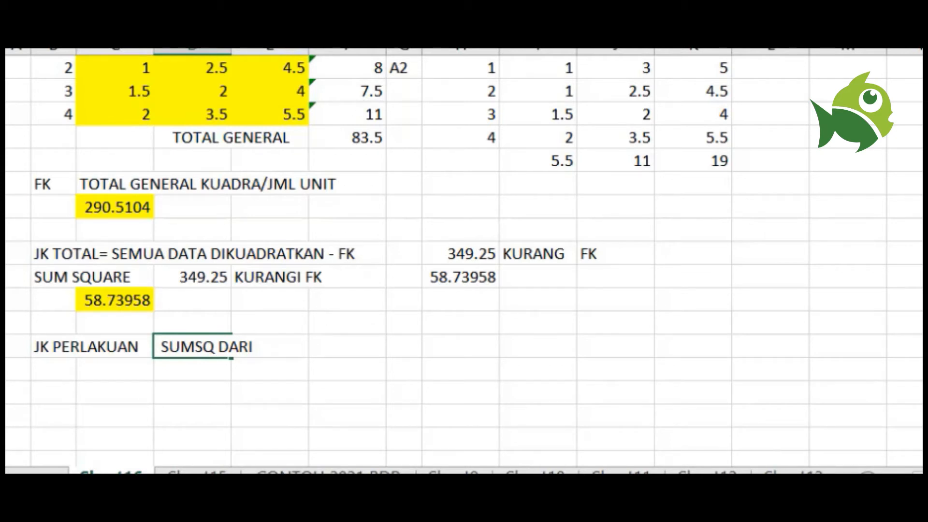
pyautogui.write('S')
pyautogui.write('EKY')
pyautogui.press('BackSpace')
pyautogui.press('BackSpace')
pyautogui.write('K')
pyautogui.press('BackSpace')
pyautogui.write('LURUH')
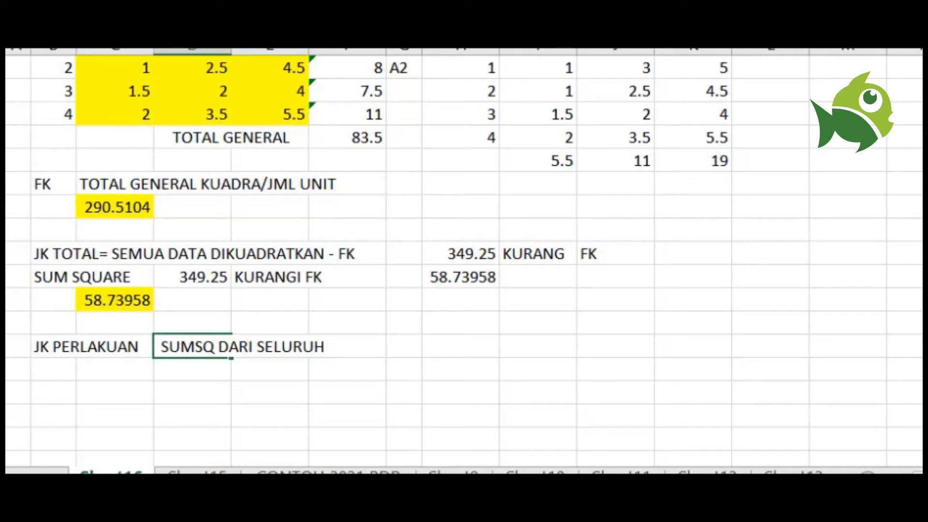
pyautogui.write(' TOTAL PERLAKU')
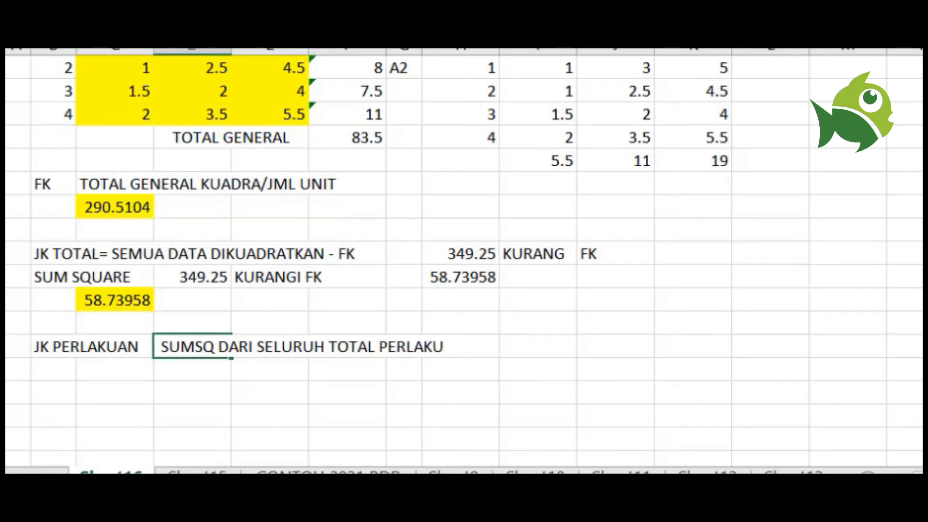
pyautogui.write('AN BAGI')
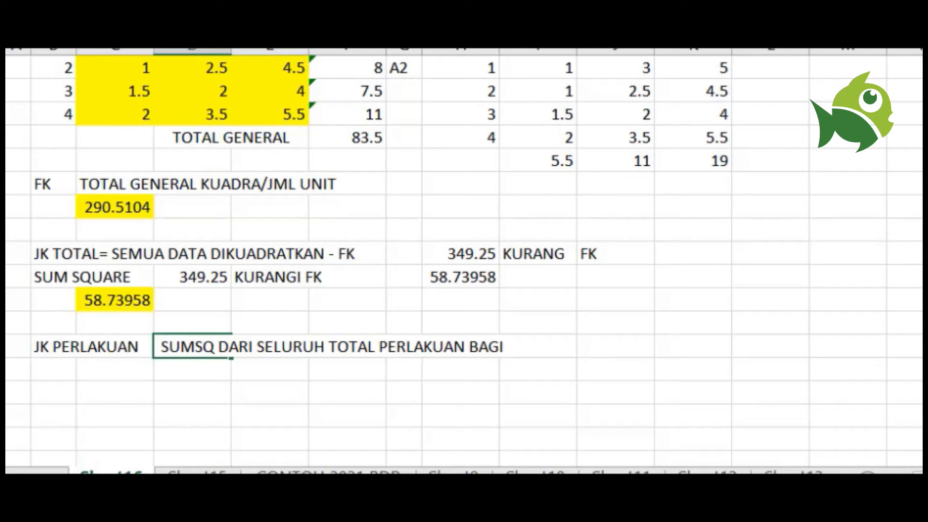
pyautogui.write('JUJMLAH UL')
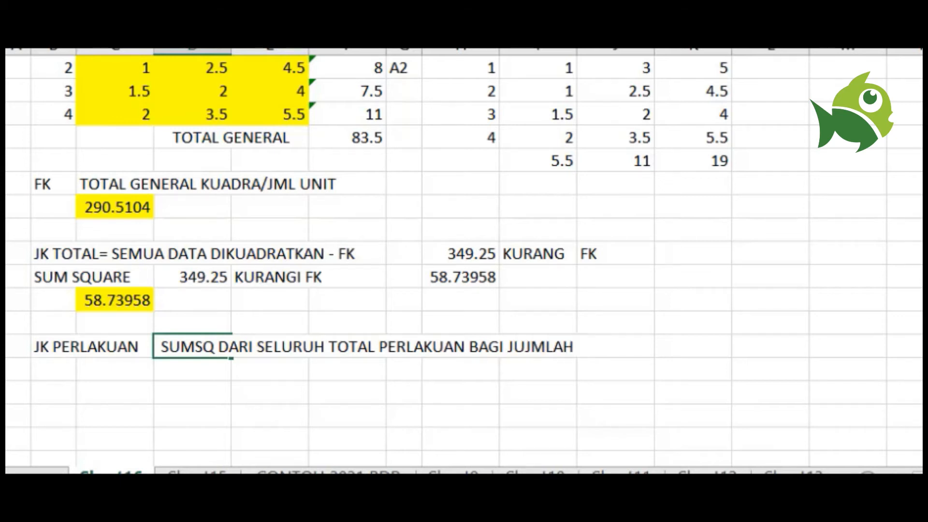
pyautogui.press('BackSpace')
pyautogui.press('BackSpace')
pyautogui.press('BackSpace')
pyautogui.press('BackSpace')
pyautogui.press('BackSpace')
pyautogui.press('BackSpace')
pyautogui.press('BackSpace')
pyautogui.press('BackSpace')
pyautogui.press('BackSpace')
pyautogui.write('ULANGAN')
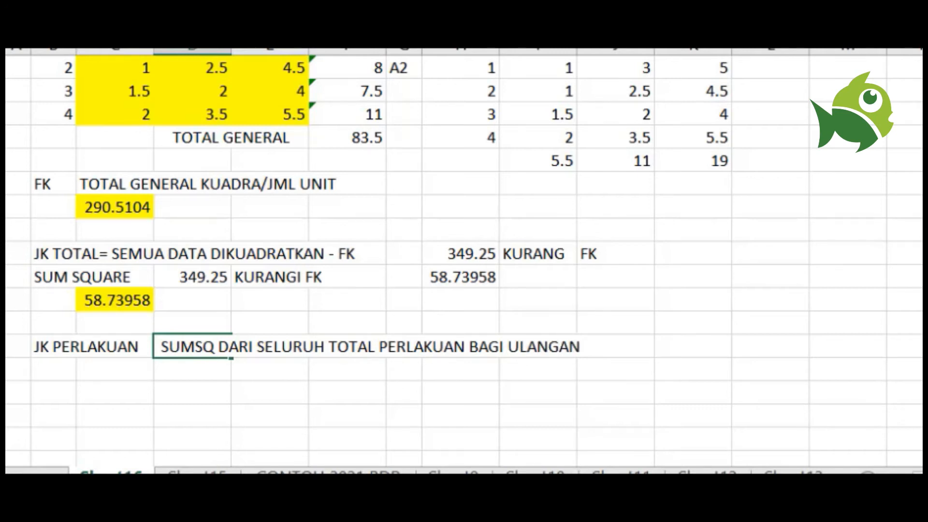
pyautogui.write(' - FK')
pyautogui.press('Return')
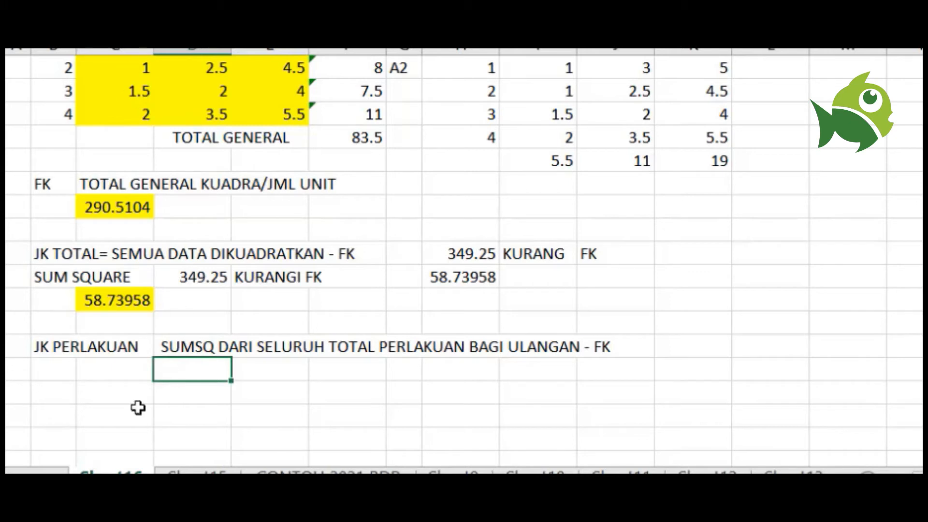
# Start a SUMSQ function in D21, below the SUMSQ description, choosing it from the Most Recently Used function category
pyautogui.click(95, 389)
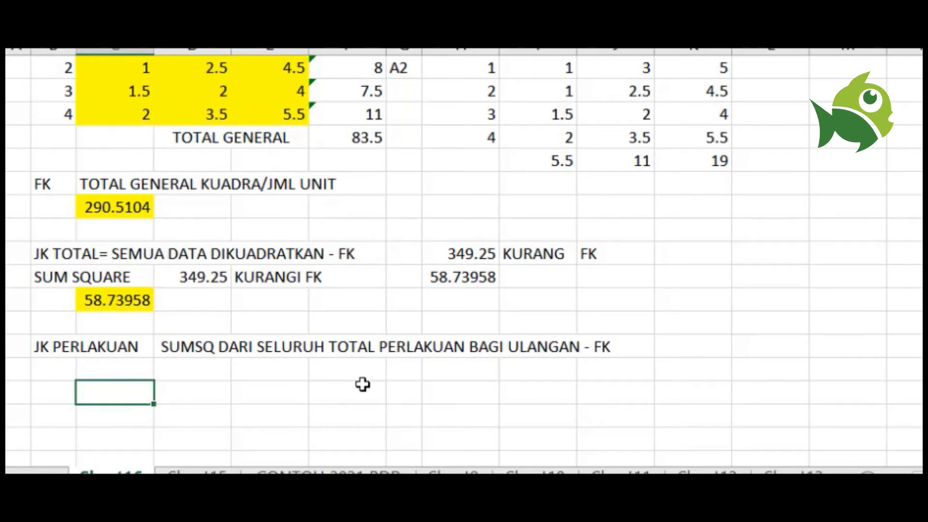
pyautogui.click(187, 376)
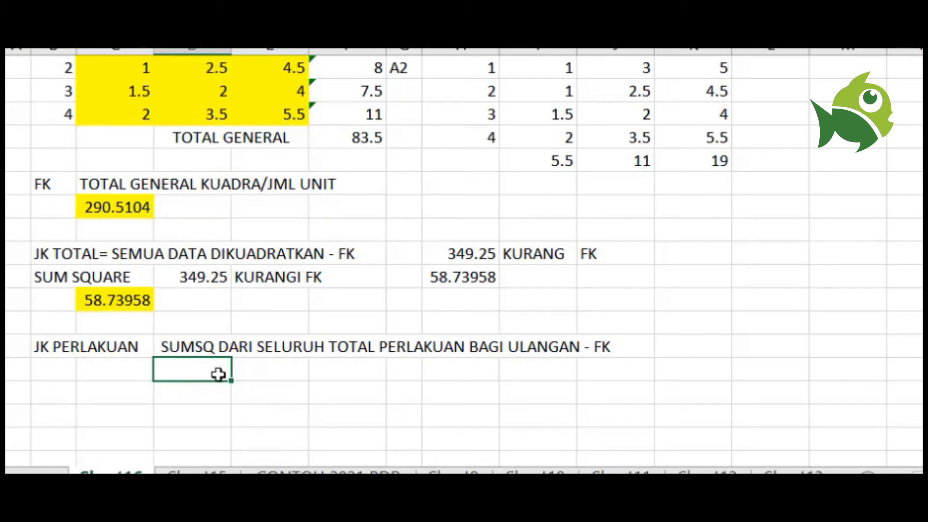
pyautogui.click(921, 67)
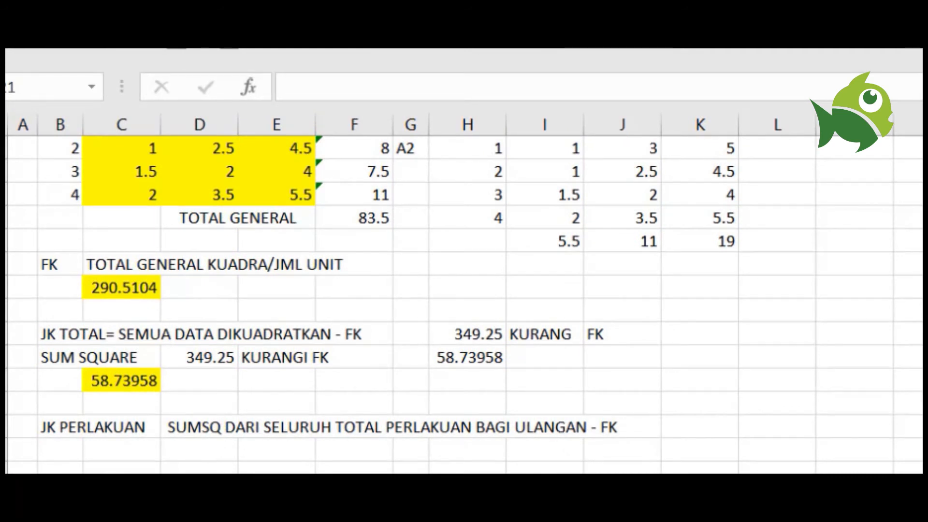
pyautogui.click(199, 449)
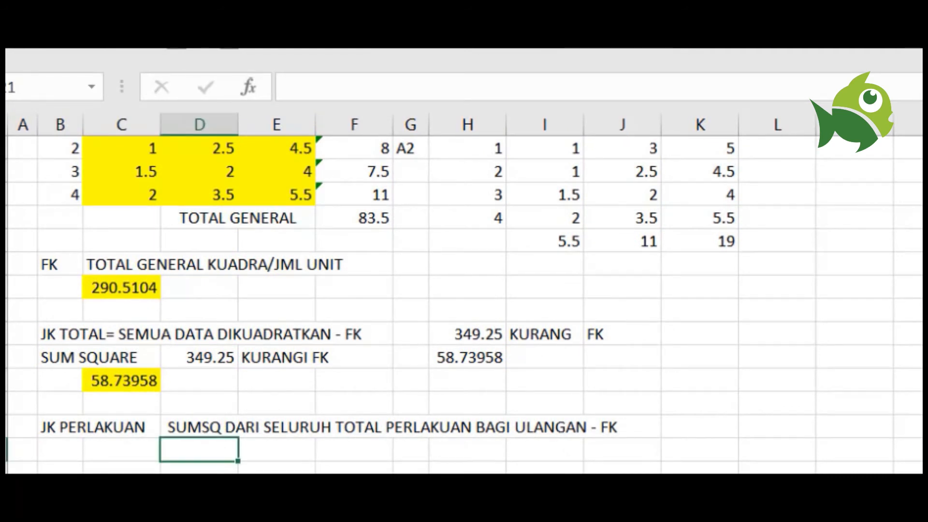
pyautogui.scroll(3, 616, 306)
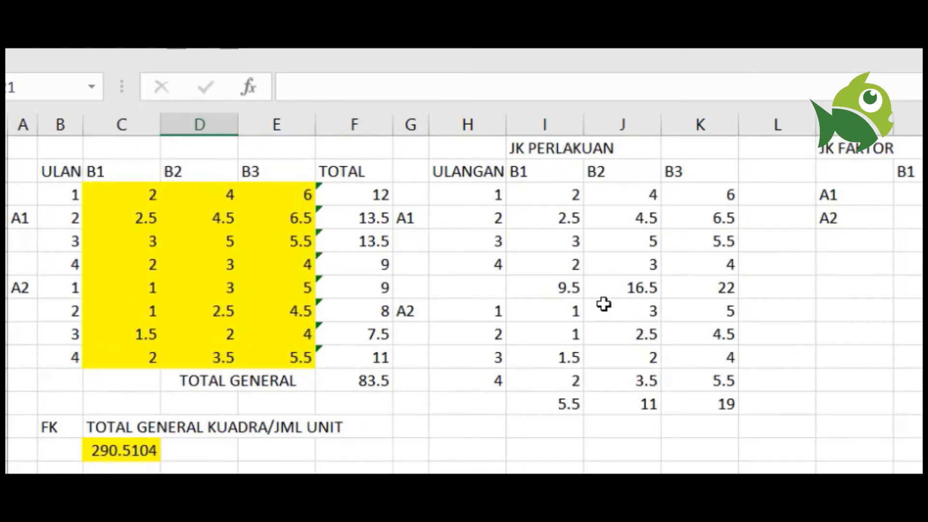
pyautogui.click(252, 88)
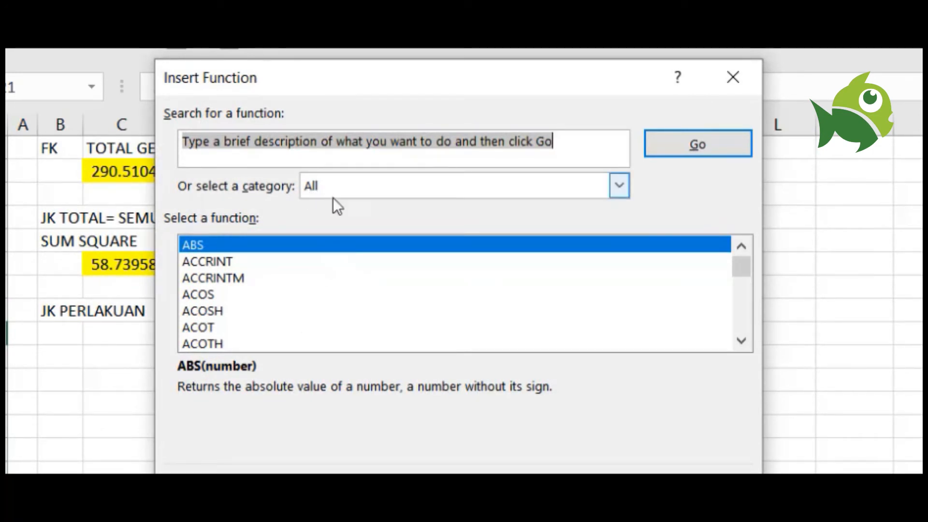
pyautogui.click(619, 188)
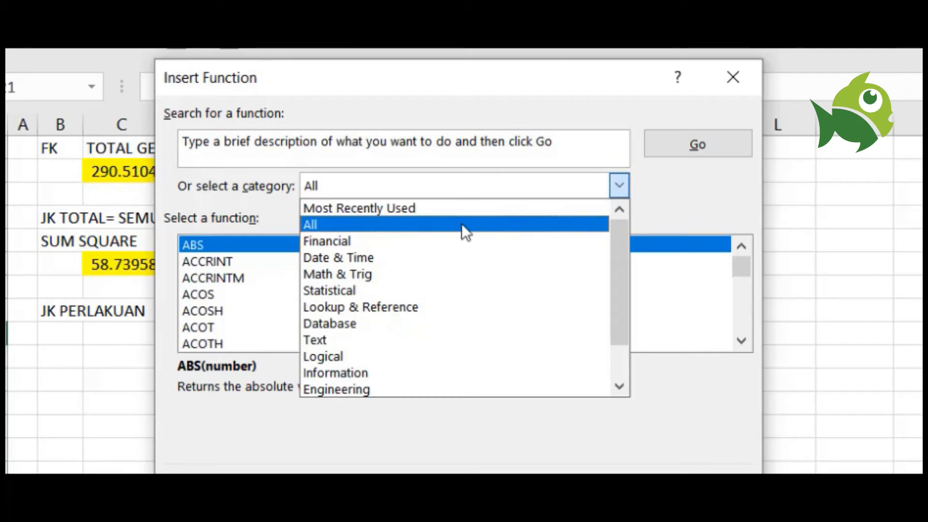
pyautogui.click(410, 211)
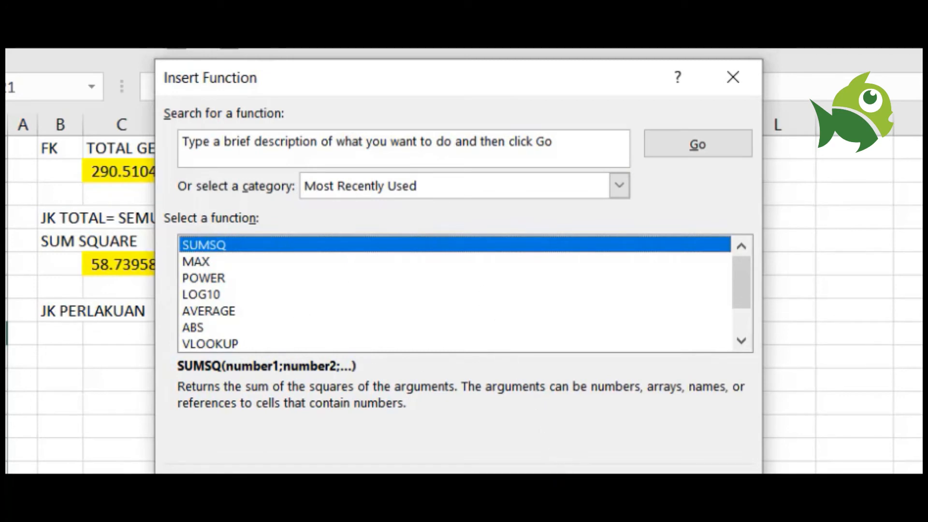
pyautogui.press('Return')
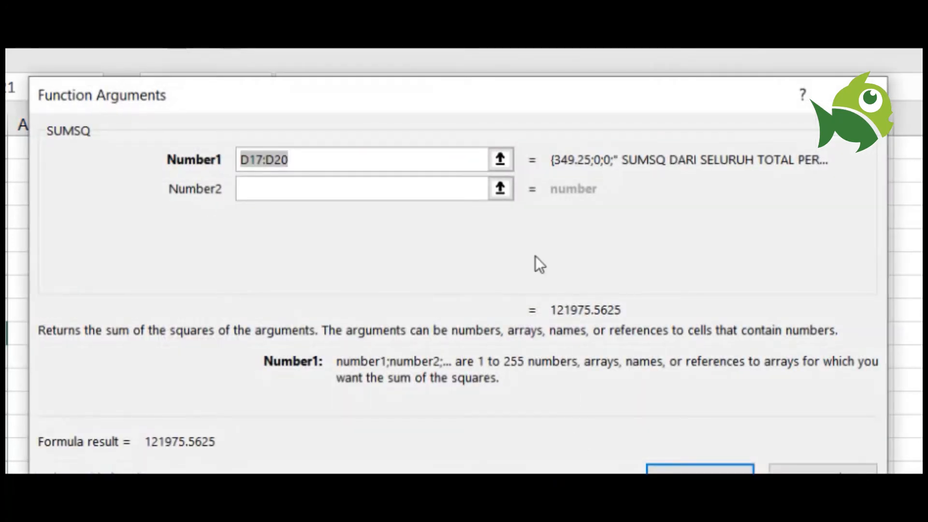
# Set the SUMSQ argument to the treatment totals I7:K7;I12:K12 and enter the function in D21
pyautogui.click(502, 162)
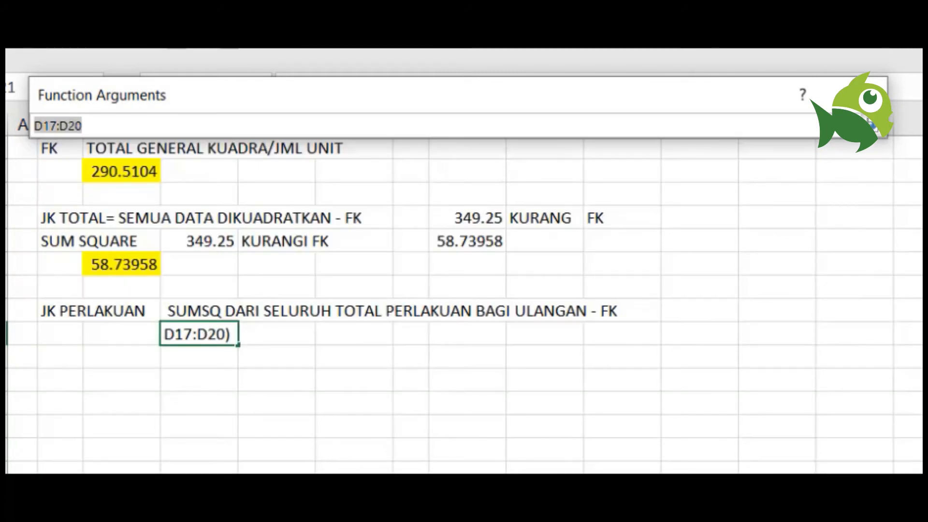
pyautogui.scroll(3, 463, 304)
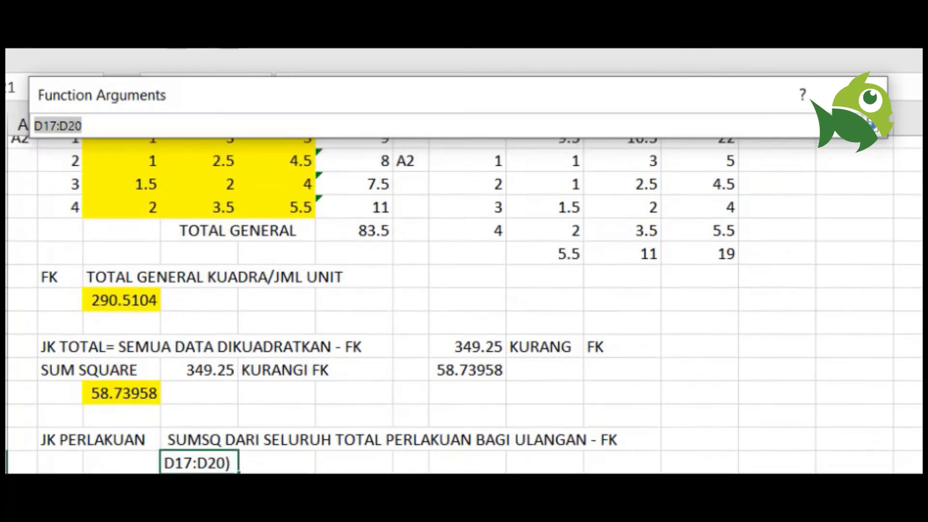
pyautogui.scroll(1, 464, 304)
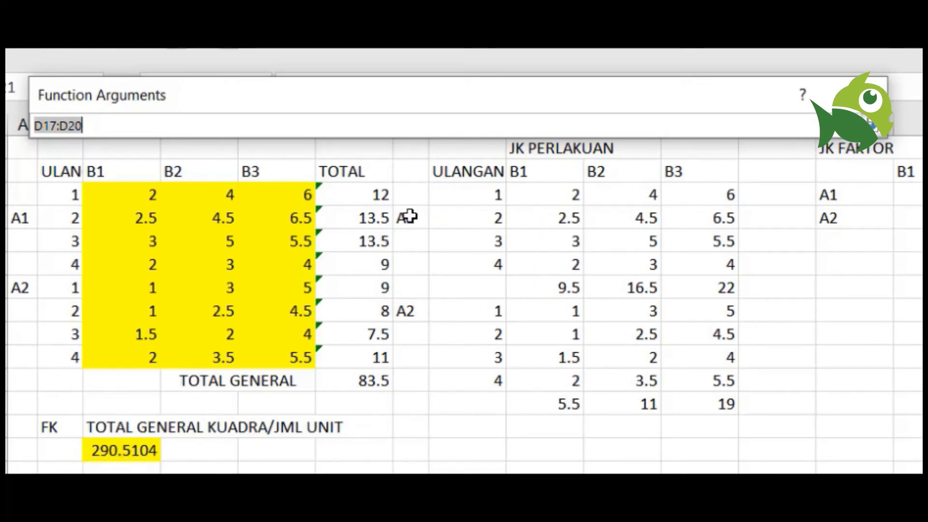
pyautogui.click(552, 292)
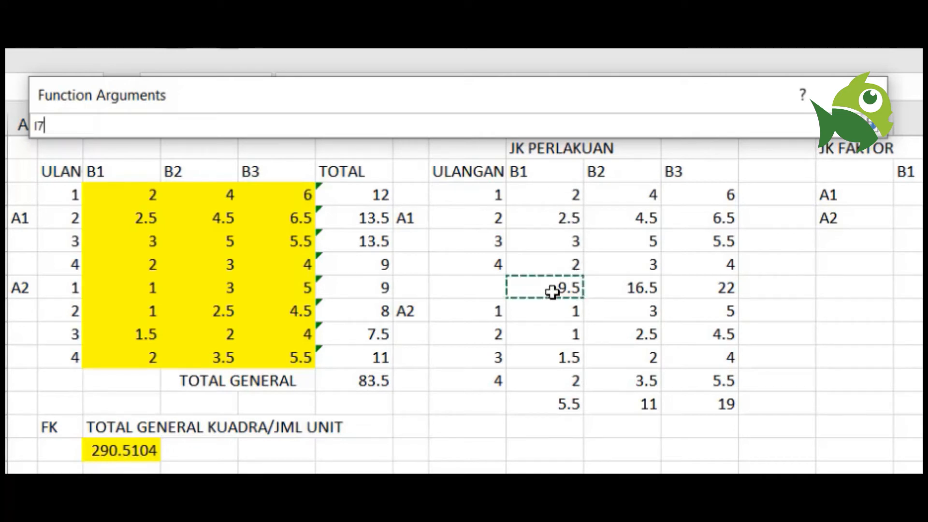
pyautogui.moveTo(557, 291); pyautogui.dragTo(665, 281)
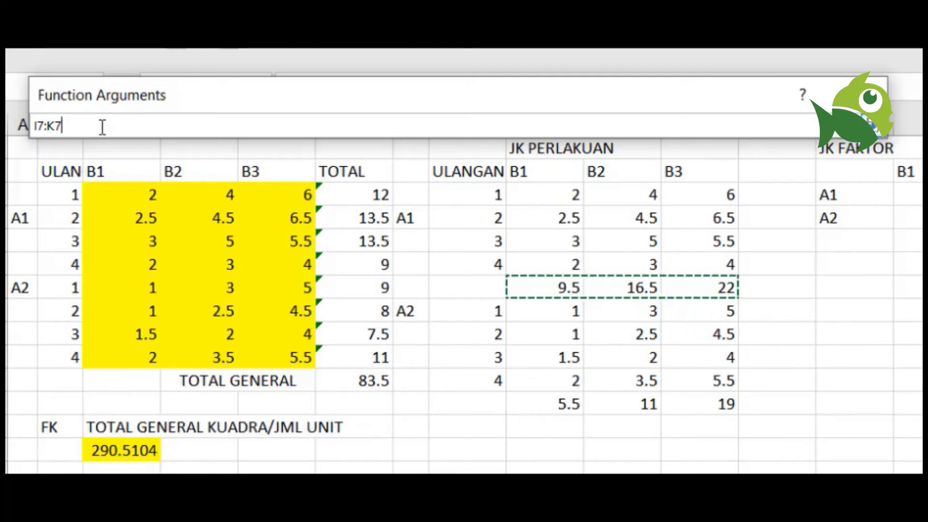
pyautogui.write(';')
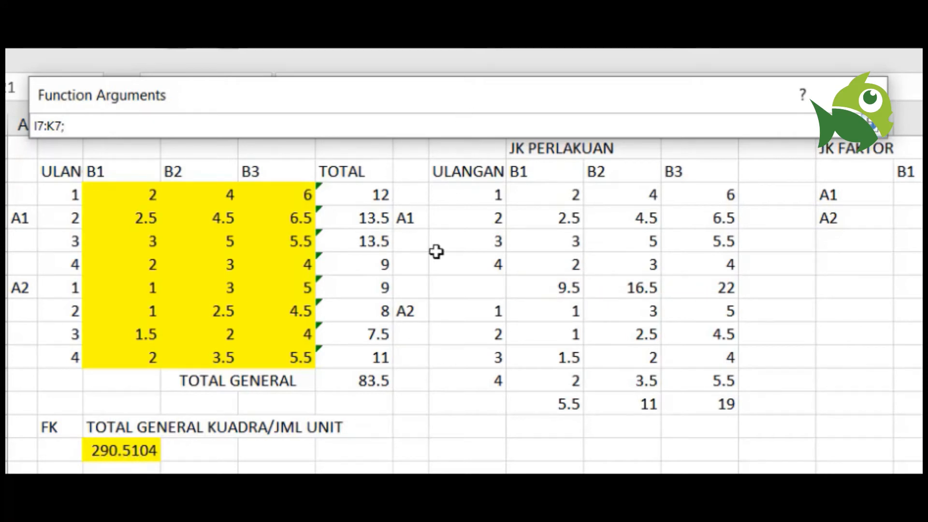
pyautogui.click(555, 404)
pyautogui.moveTo(556, 405); pyautogui.dragTo(701, 401)
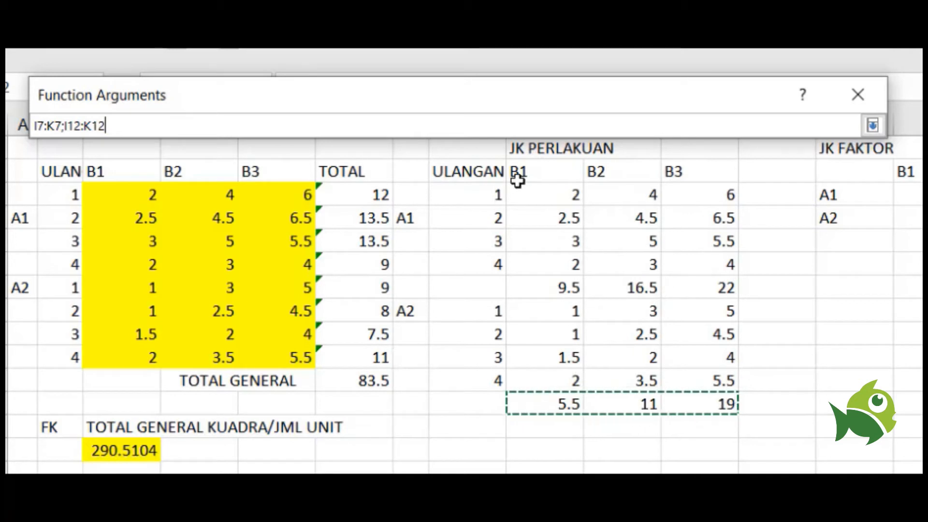
pyautogui.click(875, 124)
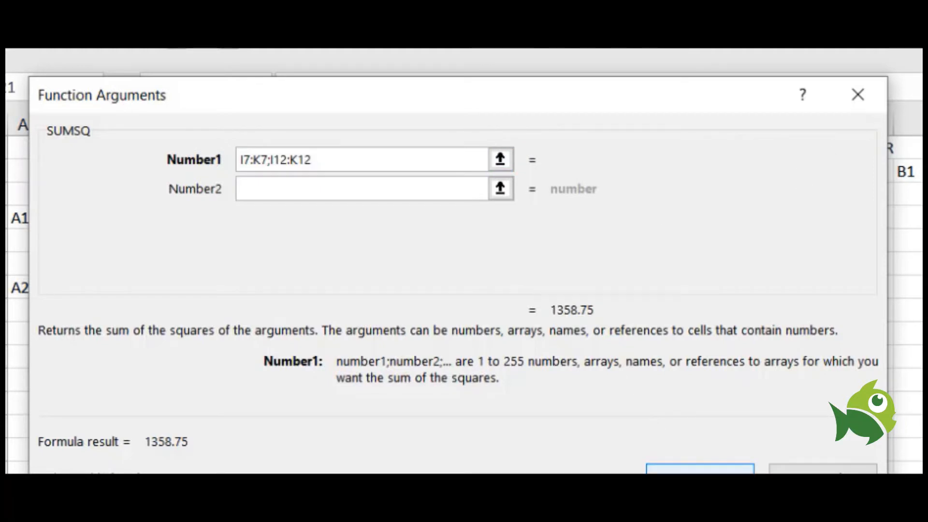
pyautogui.click(676, 470)
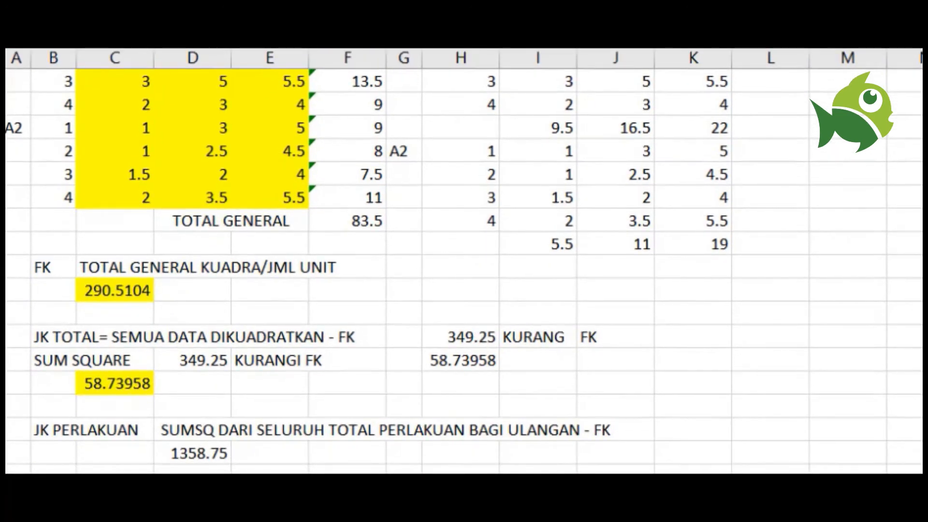
# Write the note BAGI ULANGAN KURANGI FK in E21, beside the SUMSQ result
pyautogui.click(192, 452)
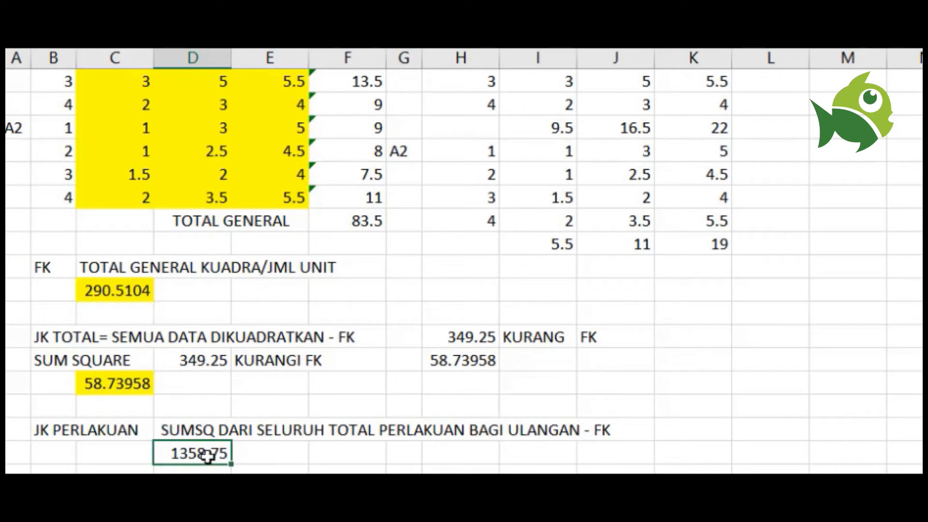
pyautogui.click(266, 454)
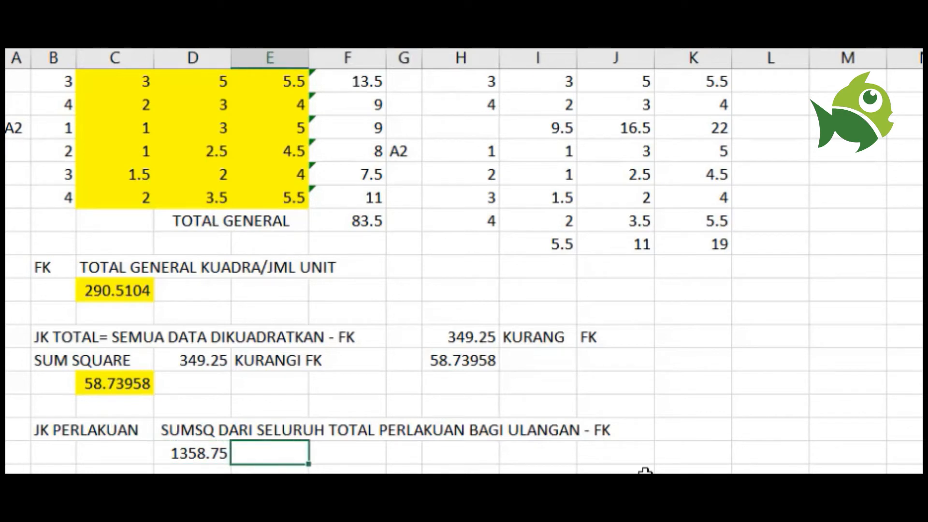
pyautogui.write('BAGU ULA')
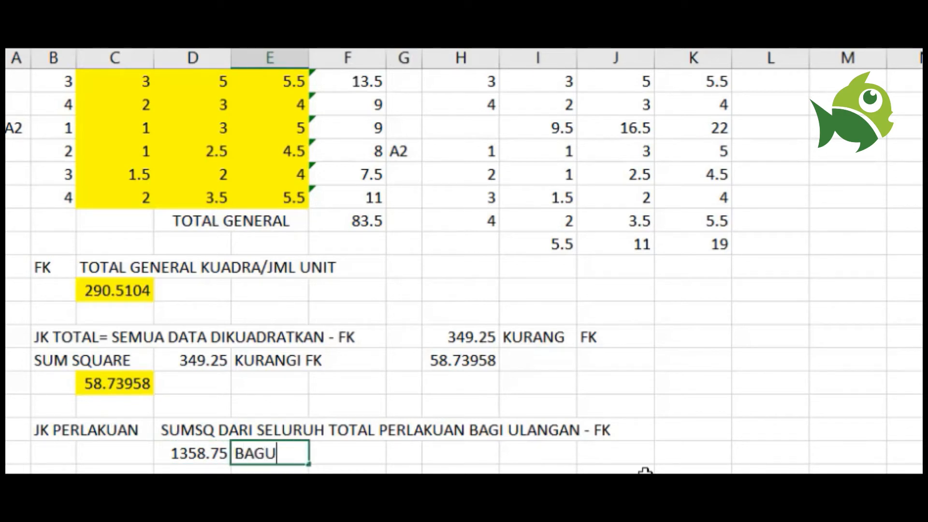
pyautogui.press('BackSpace')
pyautogui.press('BackSpace')
pyautogui.press('BackSpace')
pyautogui.press('BackSpace')
pyautogui.press('BackSpace')
pyautogui.write('I ULANGAN')
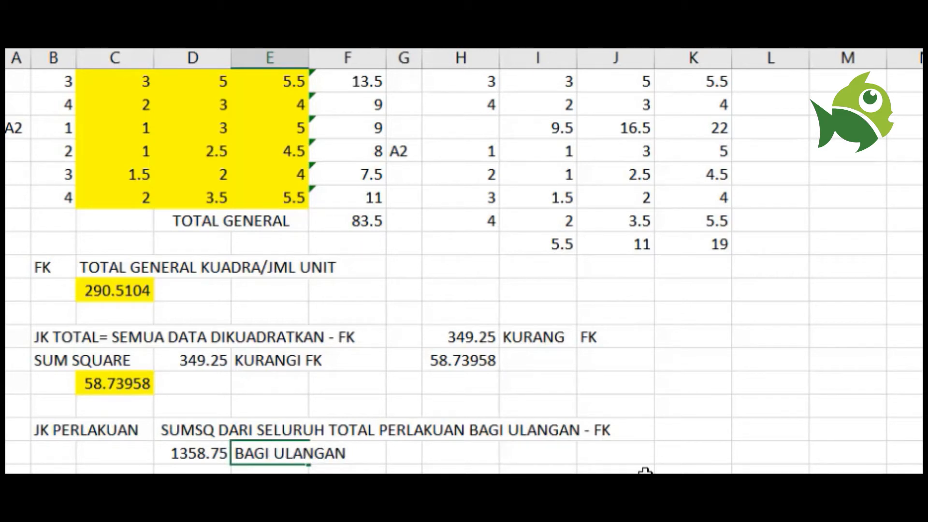
pyautogui.write(' KURANGI FK')
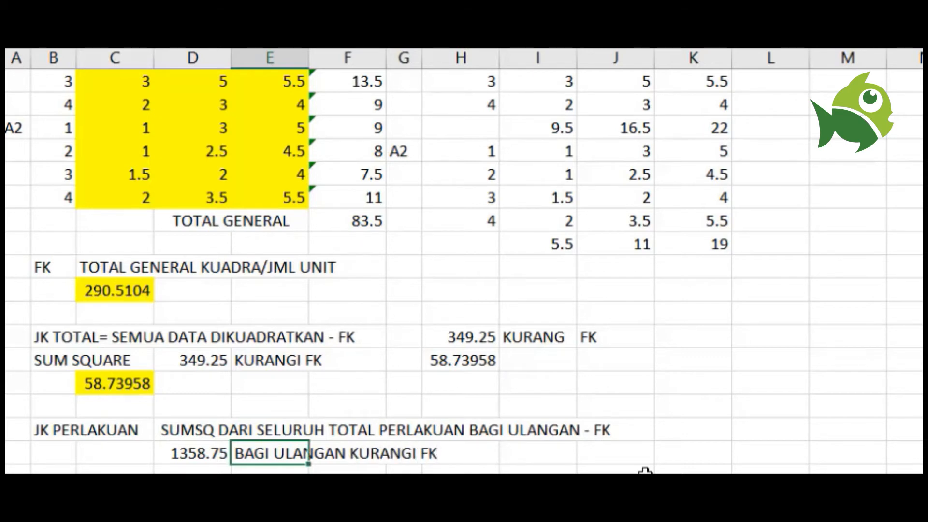
pyautogui.press('Return')
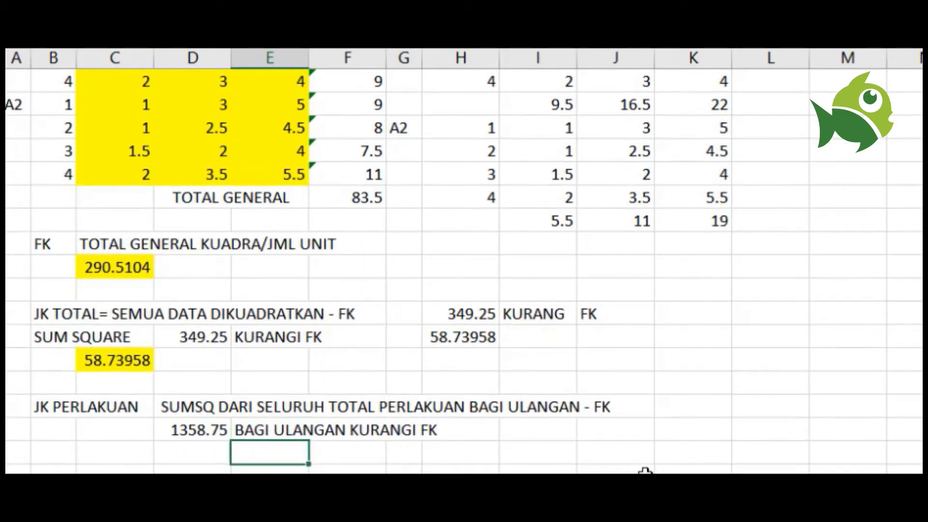
# Calculate the treatment sum of squares in I21 with the formula =D21/4-C14
pyautogui.click(519, 425)
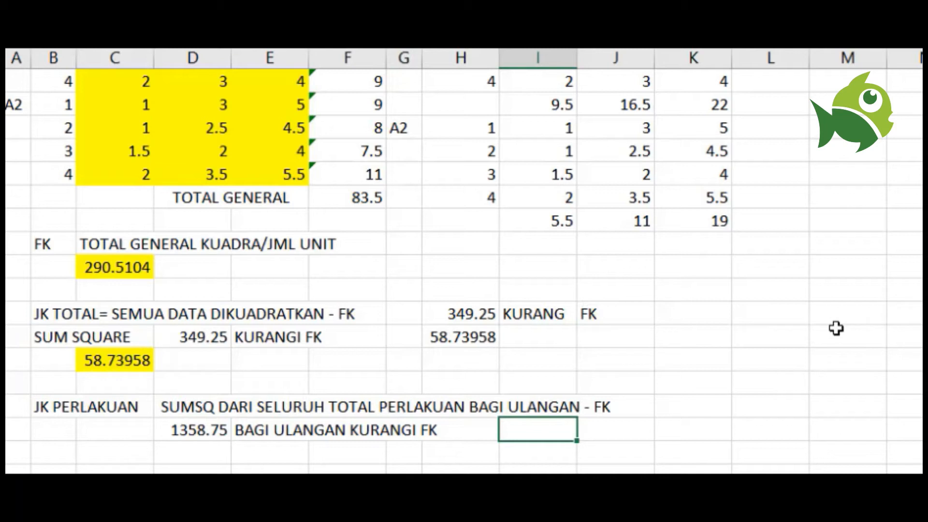
pyautogui.write('=')
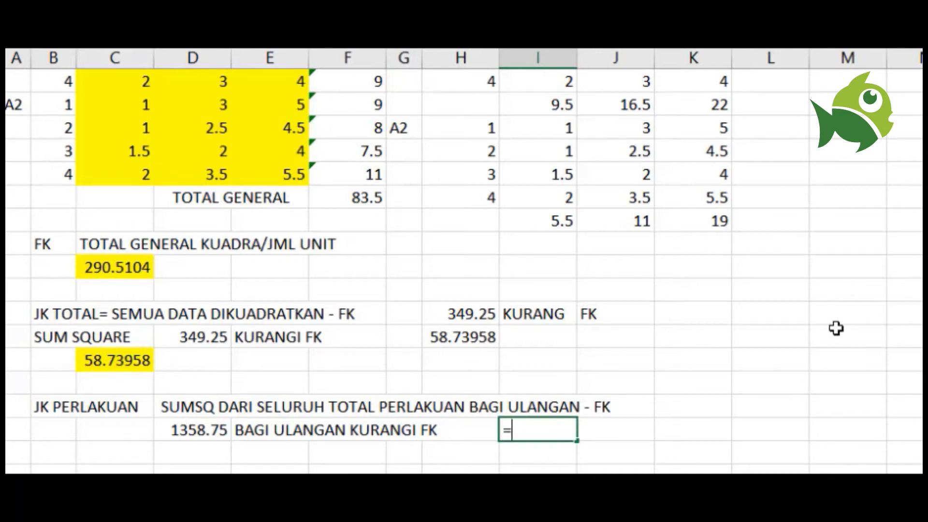
pyautogui.click(203, 428)
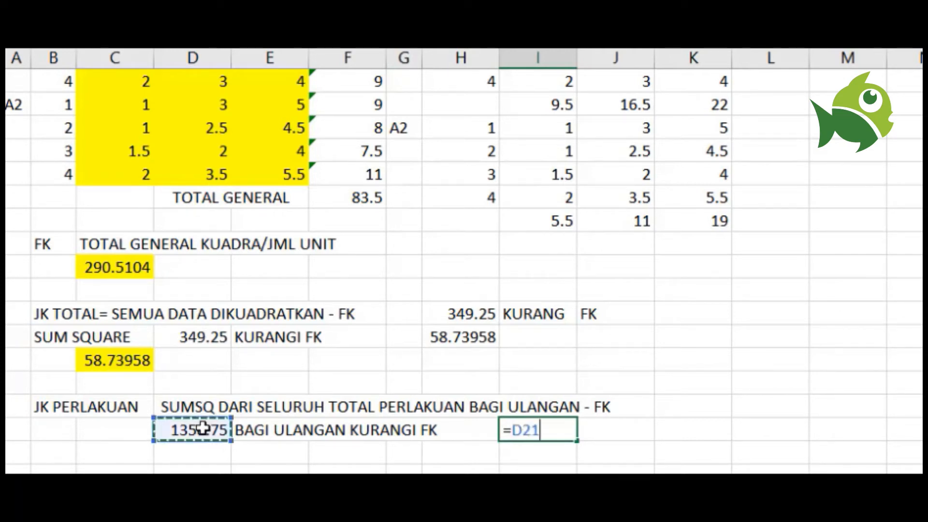
pyautogui.write('/')
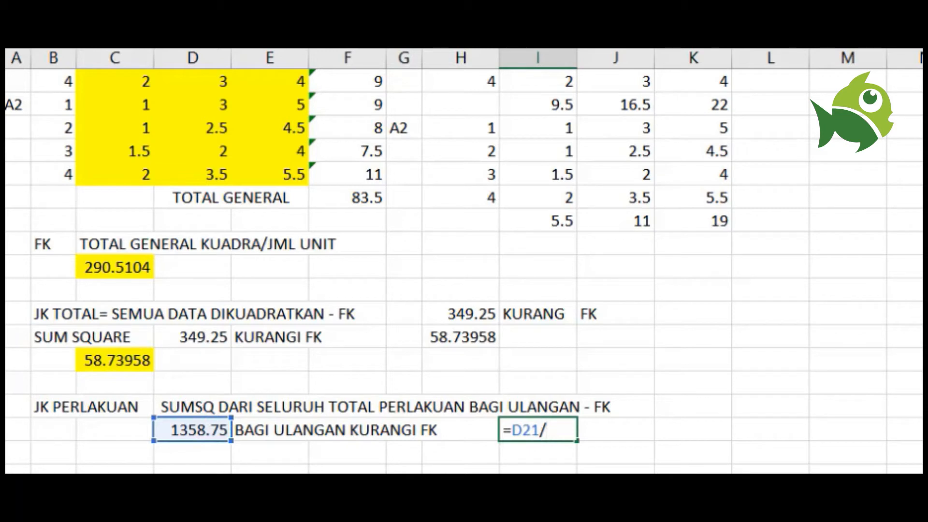
pyautogui.write('4')
pyautogui.write('-')
pyautogui.click(128, 270)
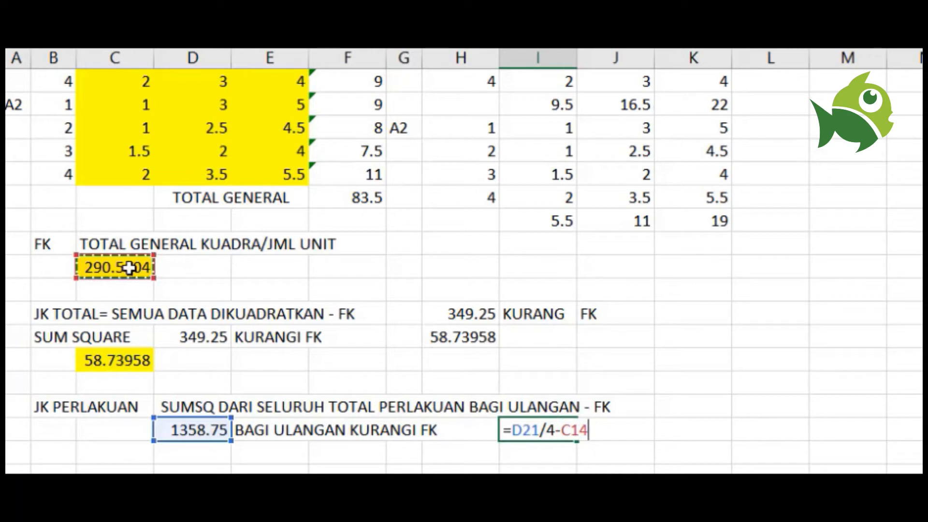
pyautogui.press('Return')
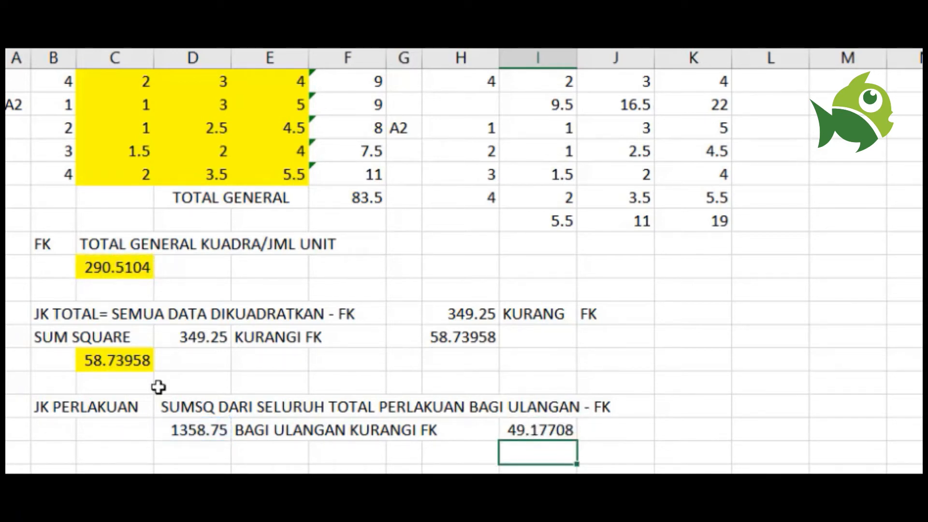
# Review the formula of the treatment sum of squares in I21 and highlight that cell with yellow fill
pyautogui.click(540, 423)
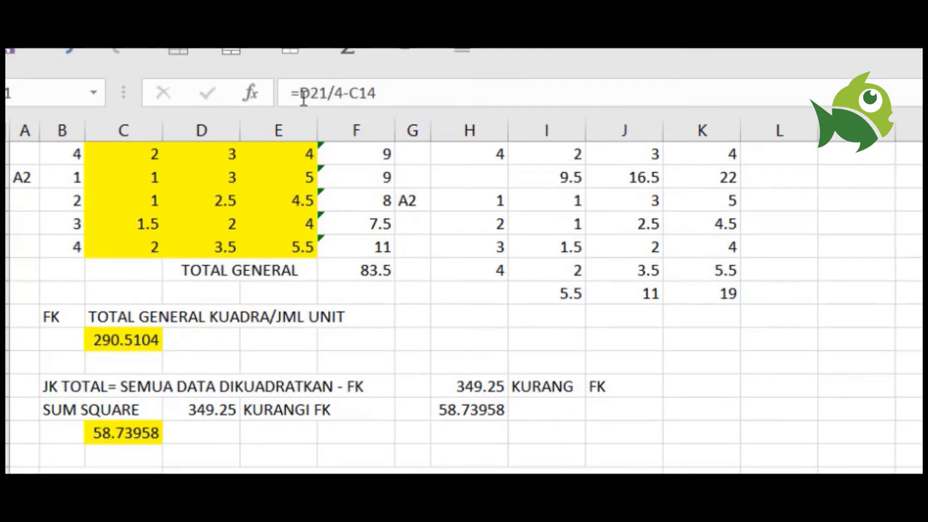
pyautogui.click(331, 94)
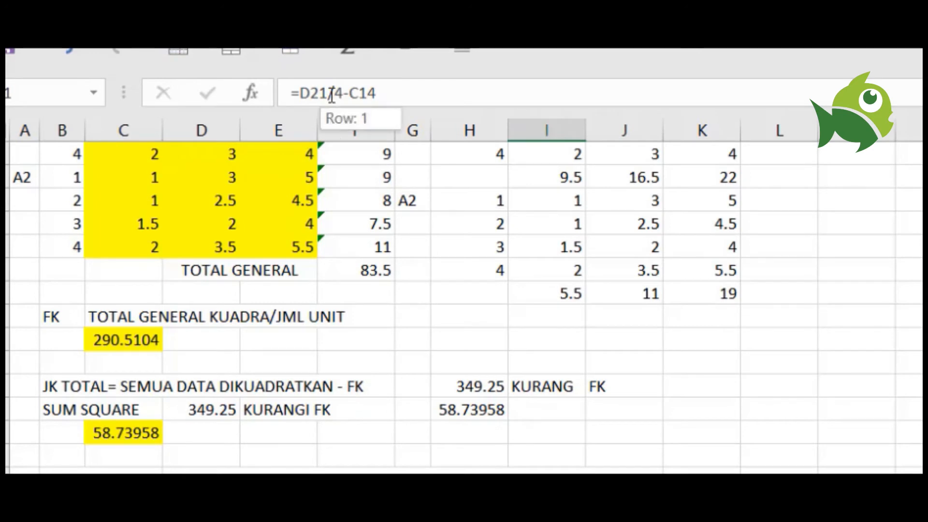
pyautogui.click(354, 92)
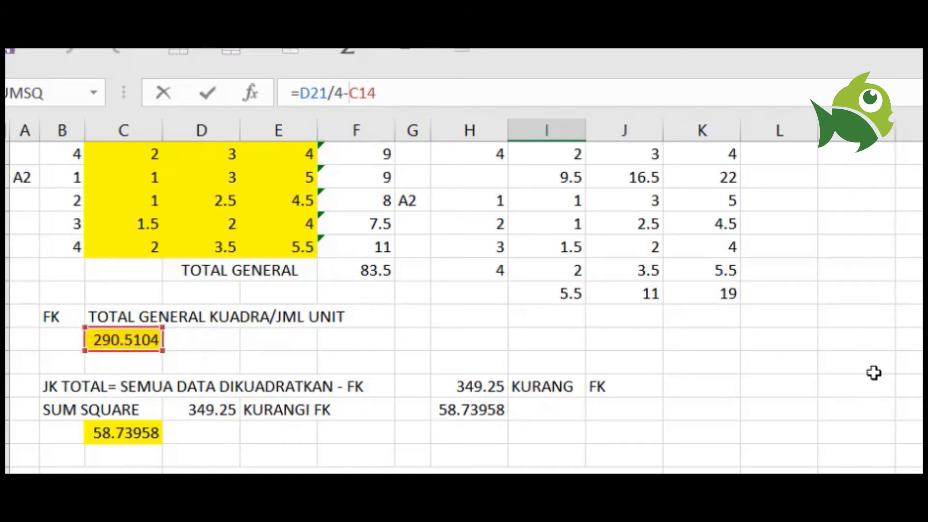
pyautogui.press('Return')
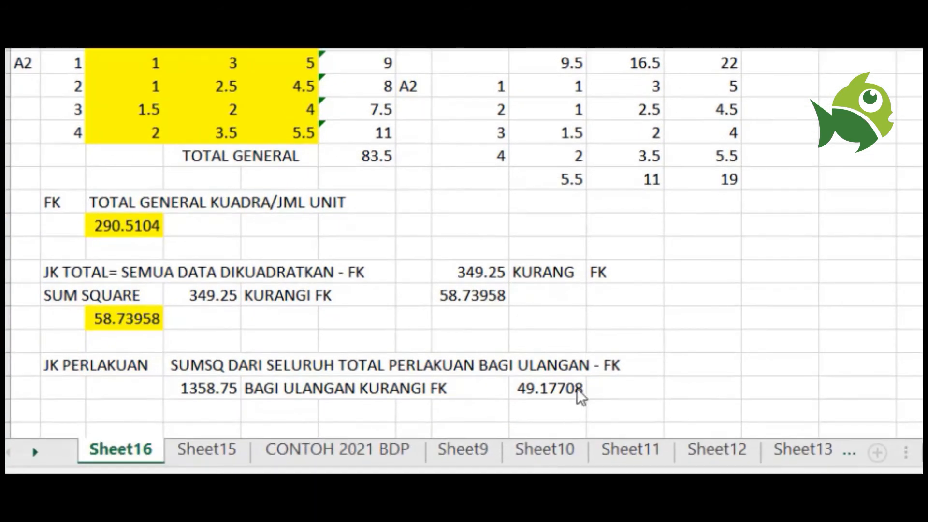
pyautogui.click(560, 384)
pyautogui.click(564, 391)
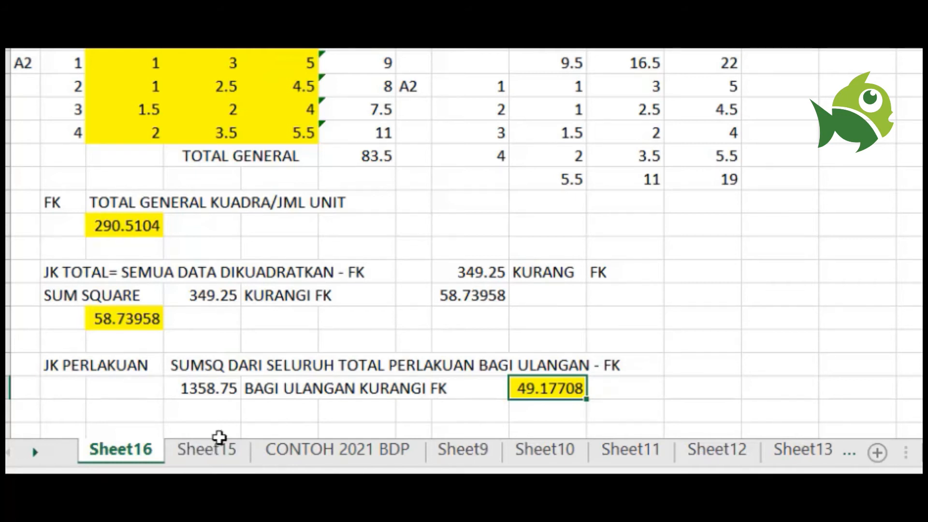
# Review the formulas for the factor A, factor B and error sums of squares in the ANOVA table on Sheet15
pyautogui.click(208, 450)
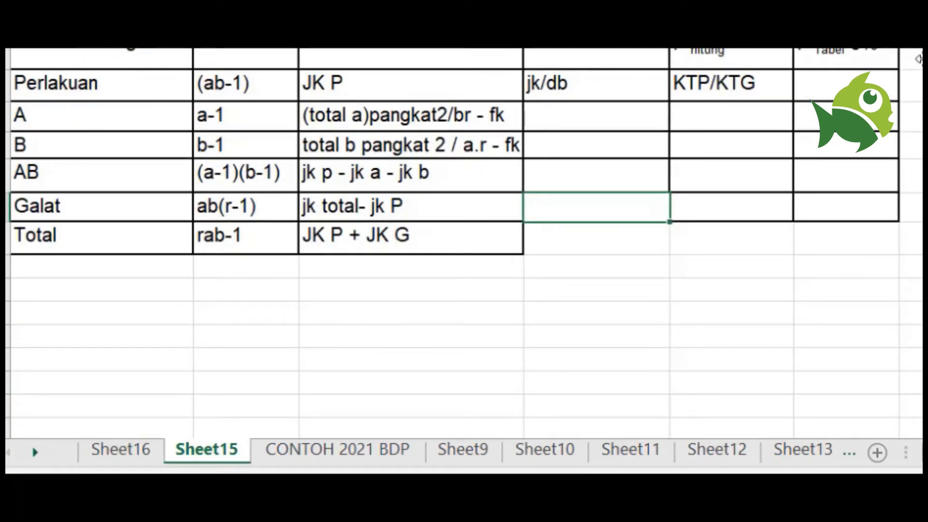
pyautogui.moveTo(920, 59); pyautogui.dragTo(917, 39)
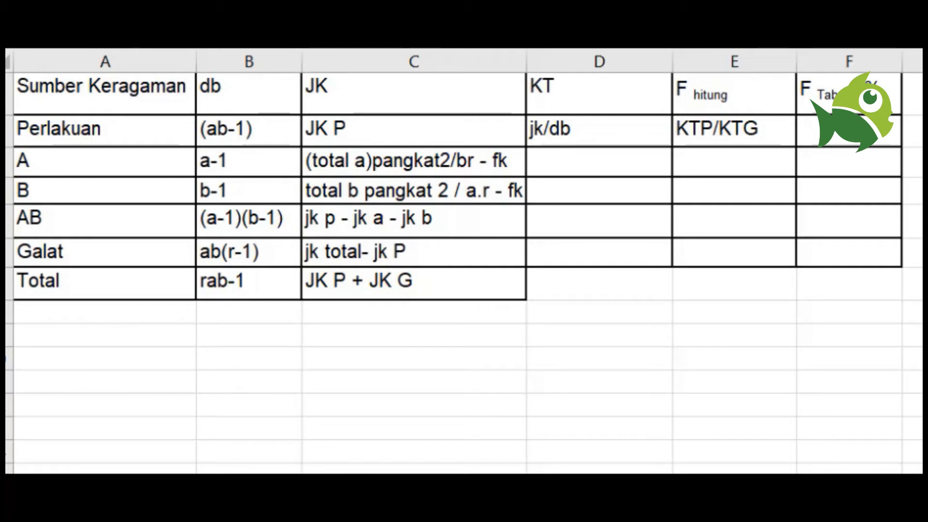
pyautogui.click(599, 253)
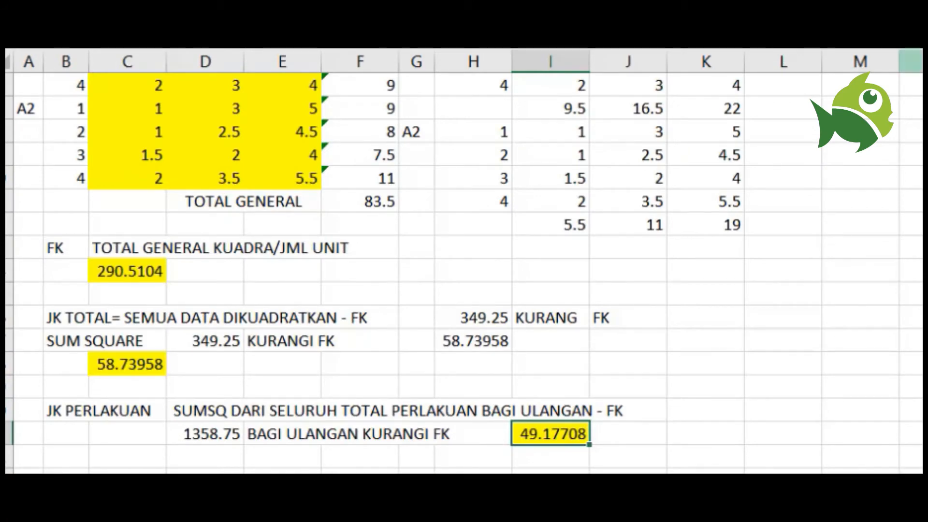
# Label cell B23 on Sheet16 as JK A, below the JK PERLAKUAN calculation
pyautogui.scroll(-3, 462, 270)
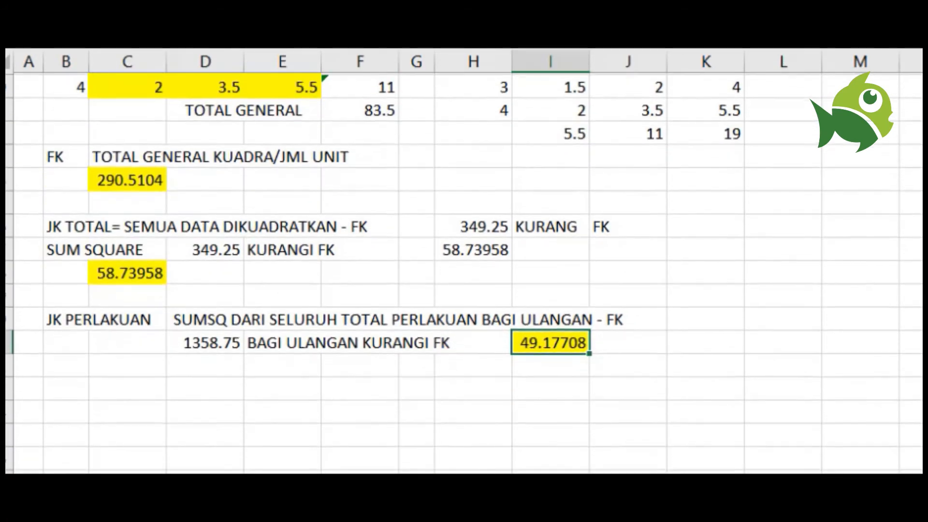
pyautogui.scroll(-1, 463, 271)
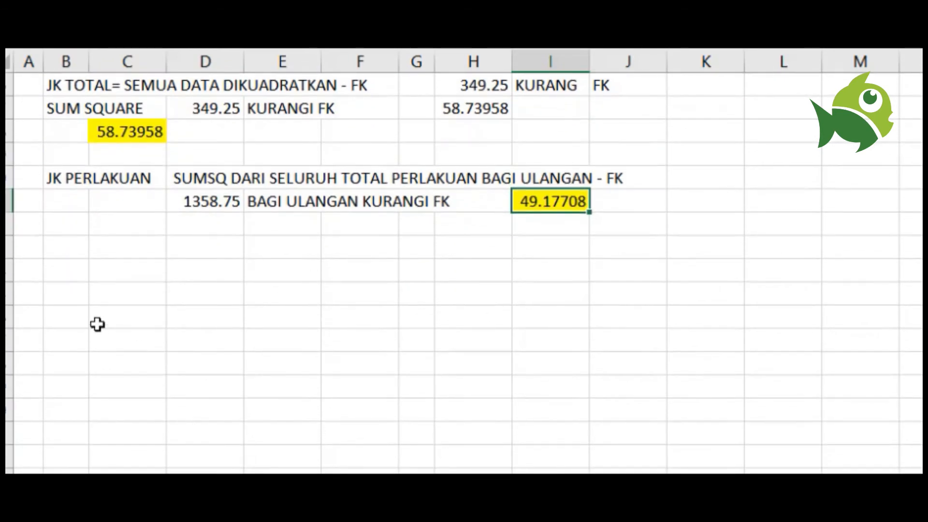
pyautogui.click(68, 245)
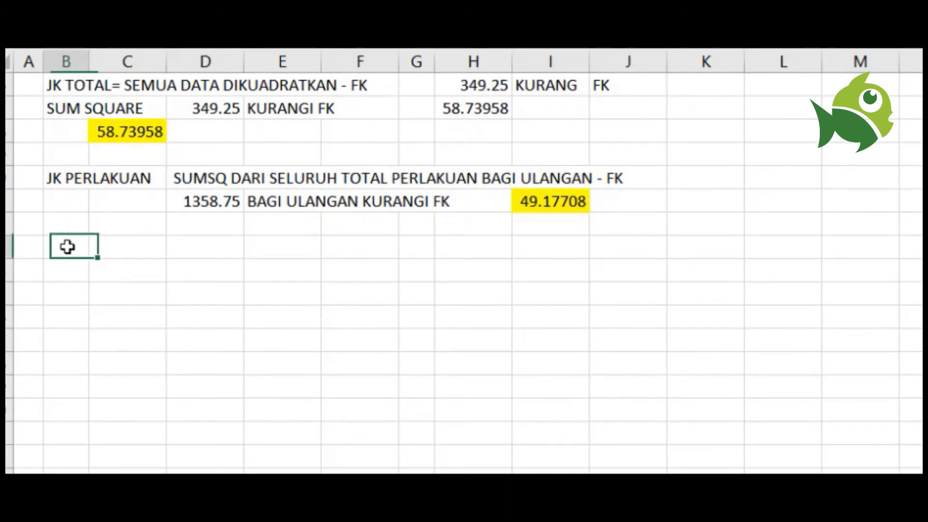
pyautogui.write('JK')
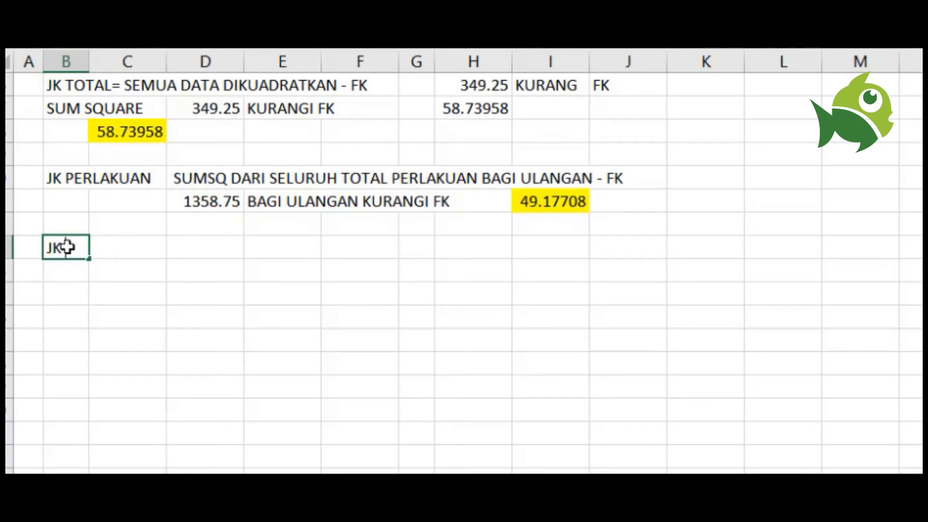
pyautogui.write(' A')
pyautogui.press('Tab')
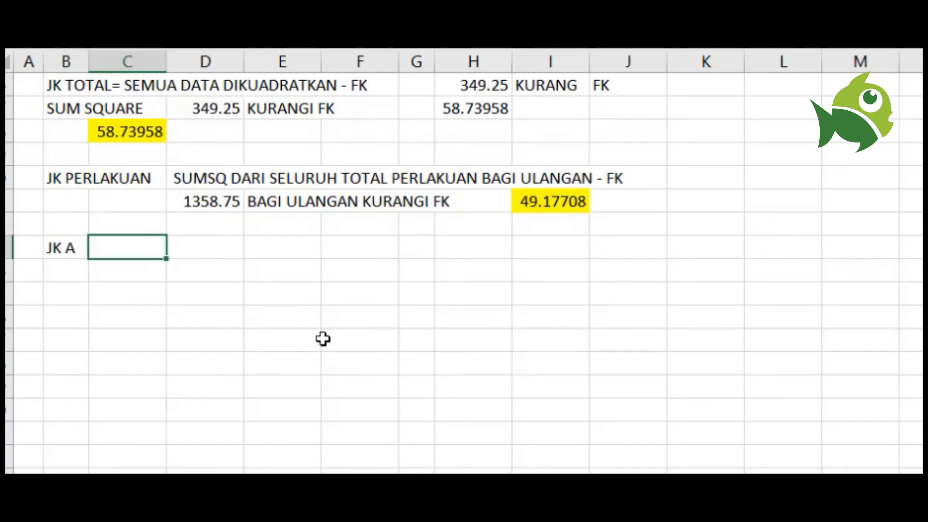
# Write the note SUMSQ DARI TOTAL FAKTOR A DIBAGI JML FAKTOR B KALI JML ULANGAN - FK in C23, beside the JK A label
pyautogui.write('SUMSQ S')
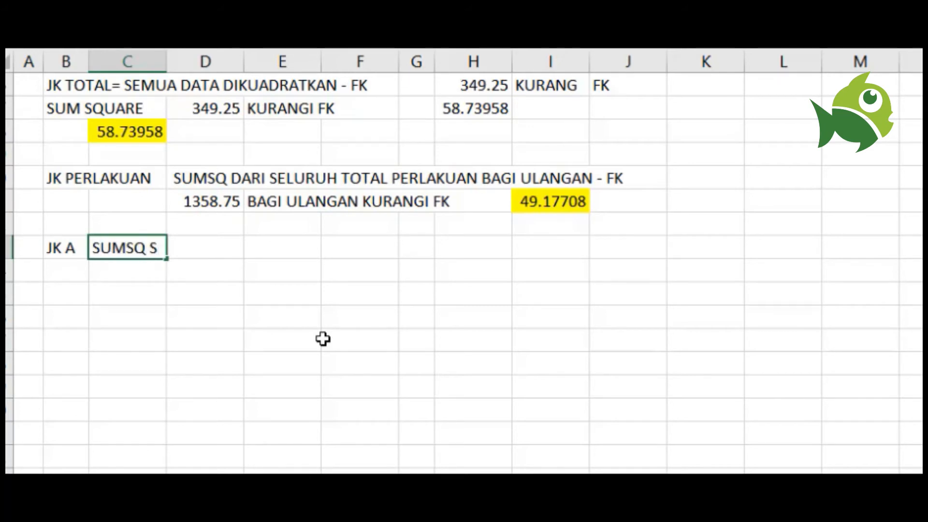
pyautogui.press('BackSpace')
pyautogui.write('DARI TOTAL FAKTOR A')
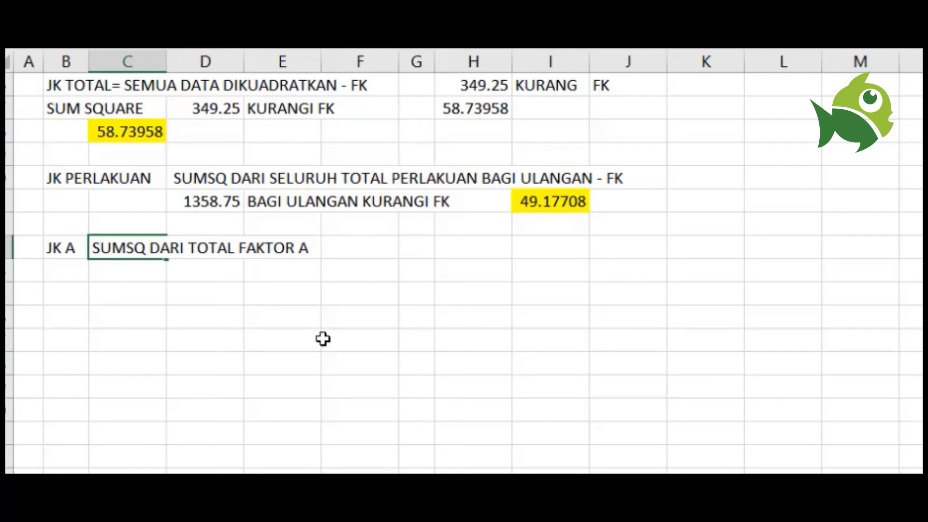
pyautogui.write(' DIBAGI ')
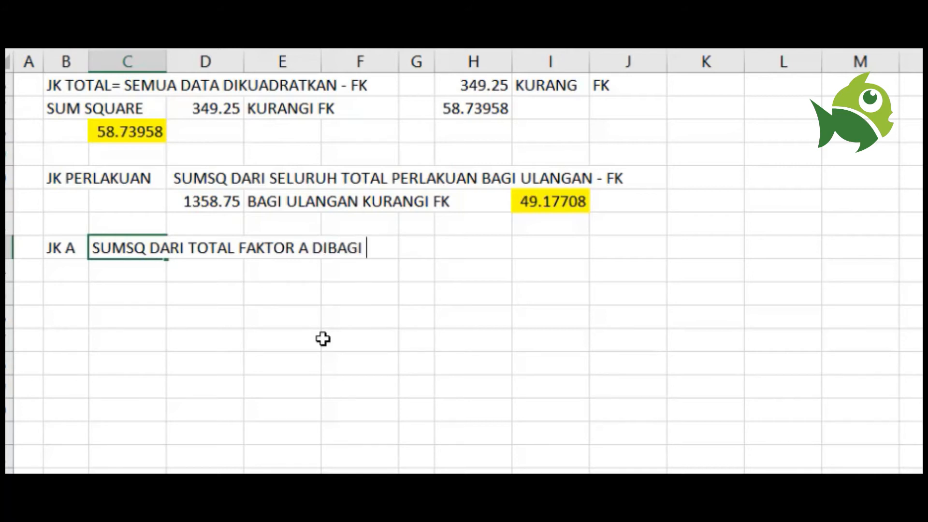
pyautogui.write('JML FAKTOR ')
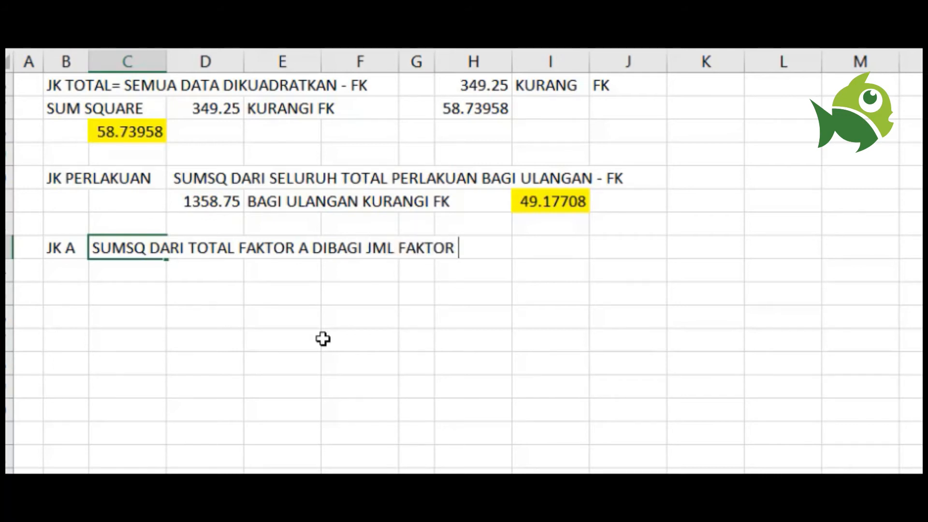
pyautogui.write('B KALI ')
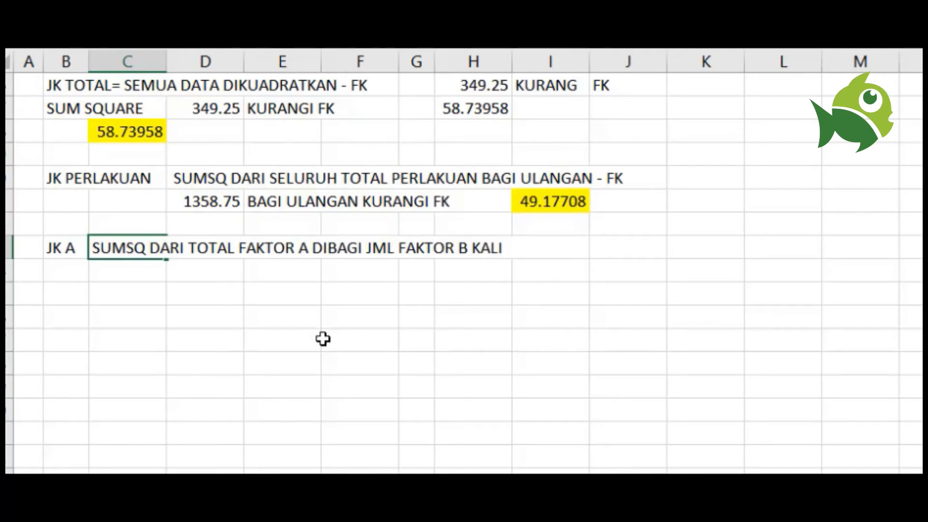
pyautogui.write('JML FAKTOR')
pyautogui.press('BackSpace')
pyautogui.press('BackSpace')
pyautogui.press('BackSpace')
pyautogui.press('BackSpace')
pyautogui.press('BackSpace')
pyautogui.press('BackSpace')
pyautogui.press('BackSpace')
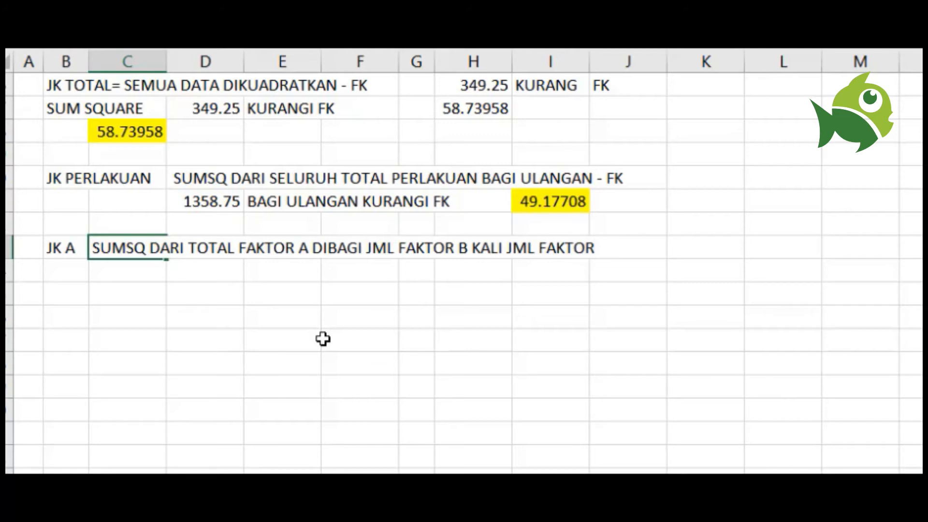
pyautogui.write('ULANGAN')
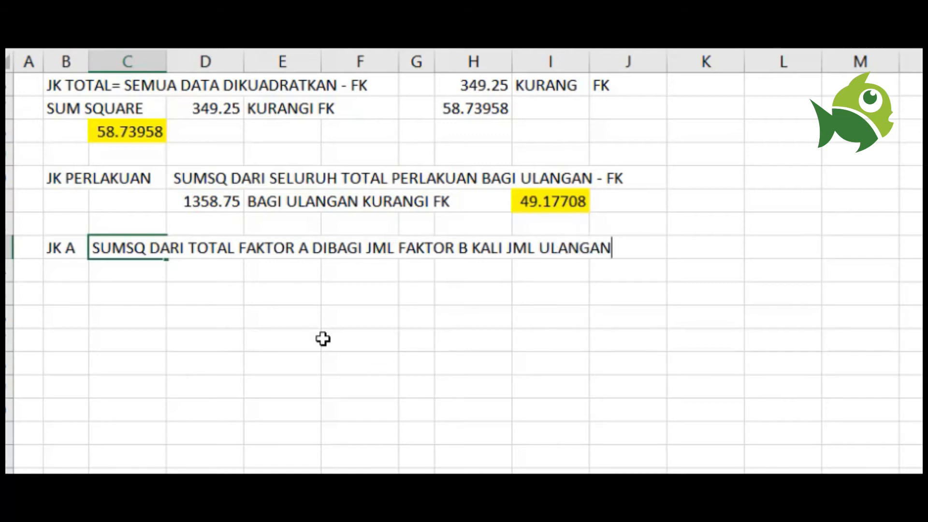
pyautogui.write(' - FK')
pyautogui.press('Return')
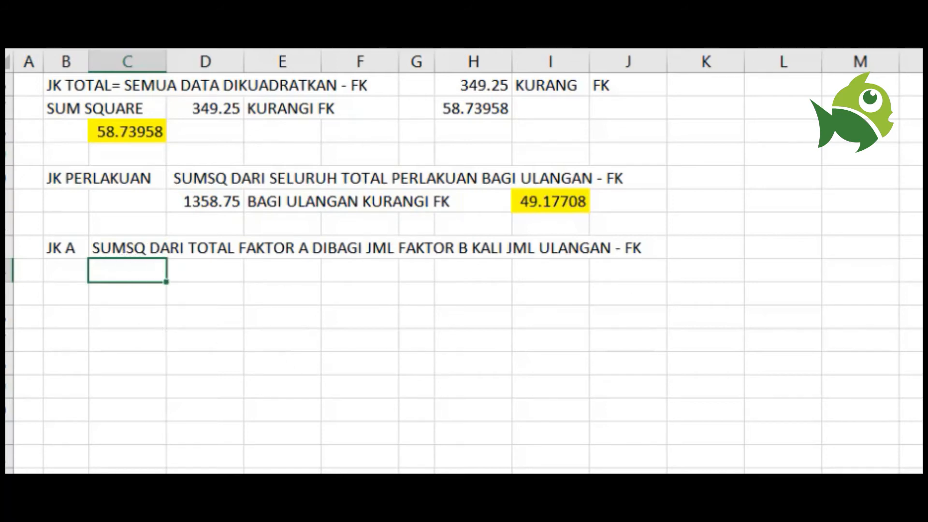
# Insert the SUMSQ function in P7, below the JK FAKTOR table
pyautogui.scroll(5, 463, 273)
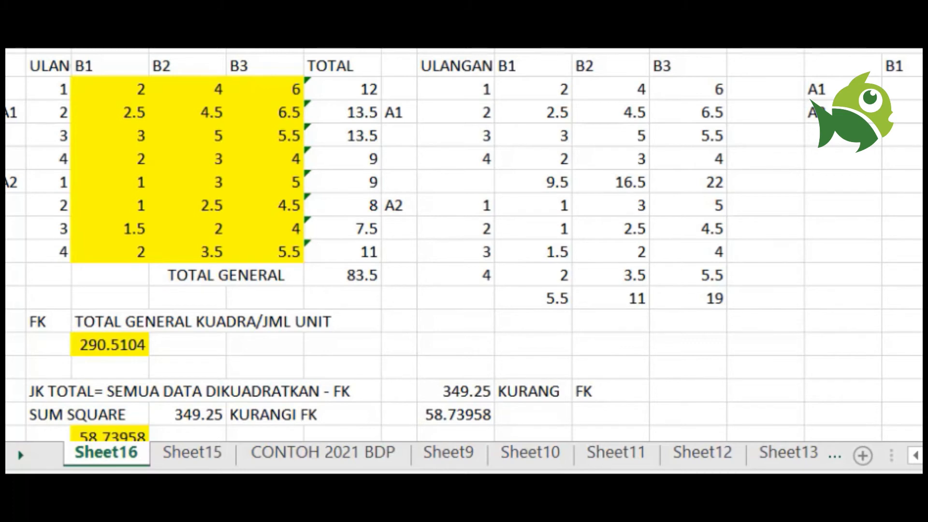
pyautogui.scroll(-5, 78, 162)
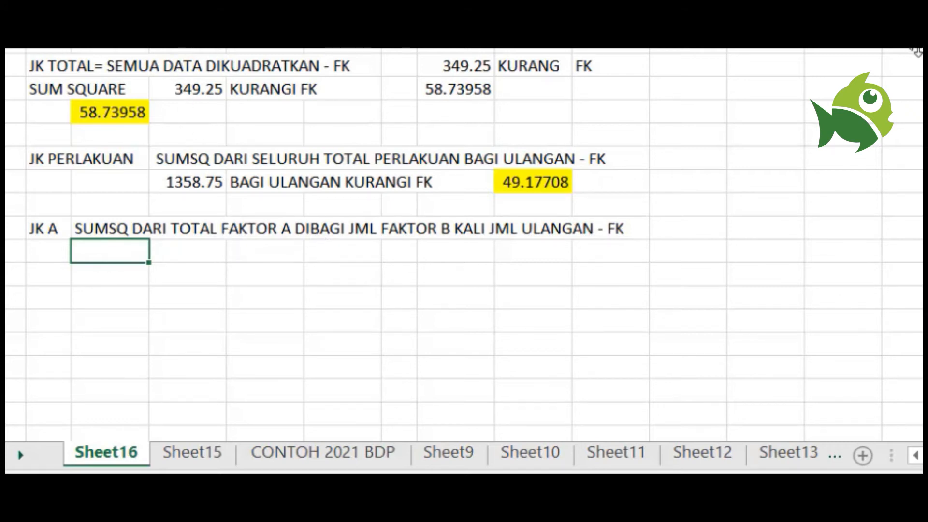
pyautogui.moveTo(916, 50); pyautogui.dragTo(916, 49)
pyautogui.click(918, 51)
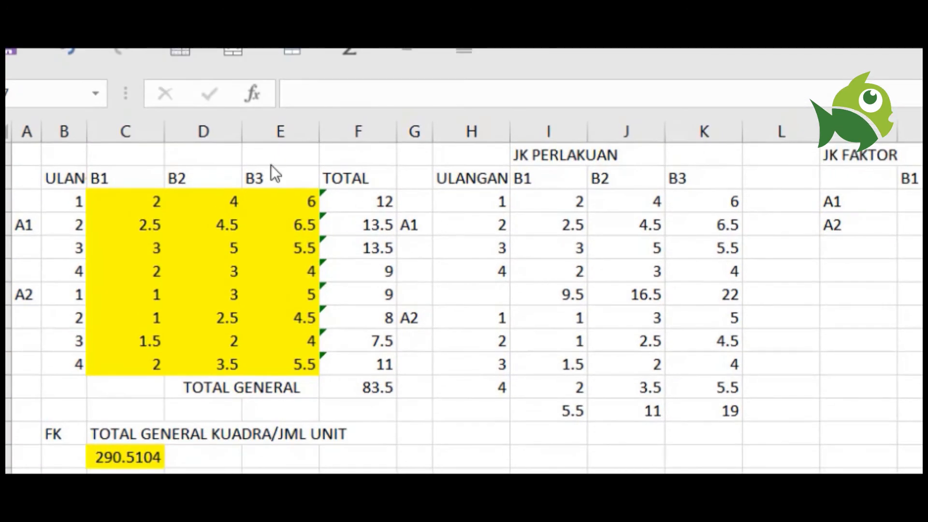
pyautogui.click(309, 100)
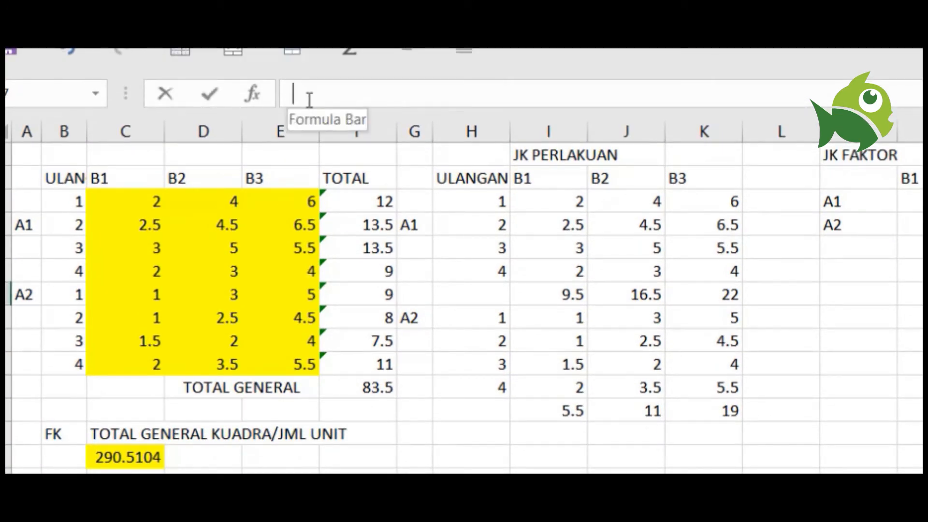
pyautogui.click(252, 95)
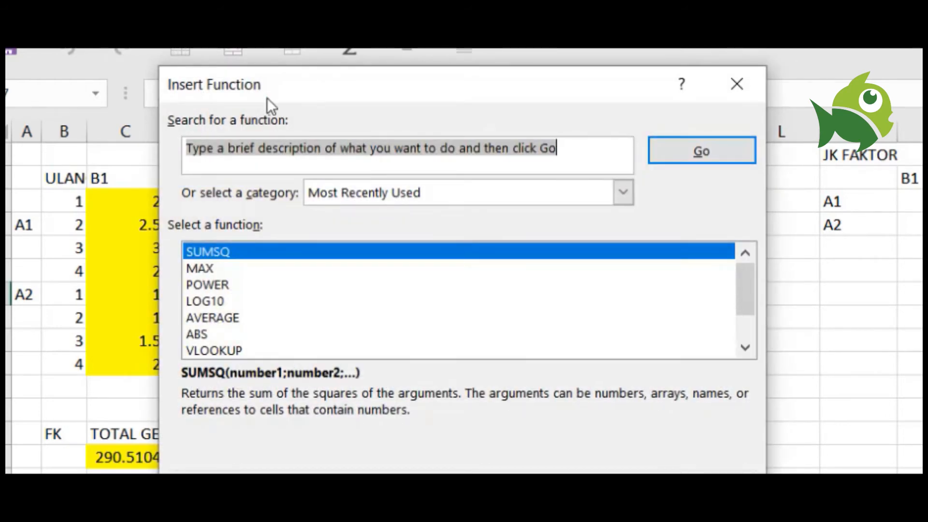
pyautogui.moveTo(383, 91); pyautogui.dragTo(394, 39)
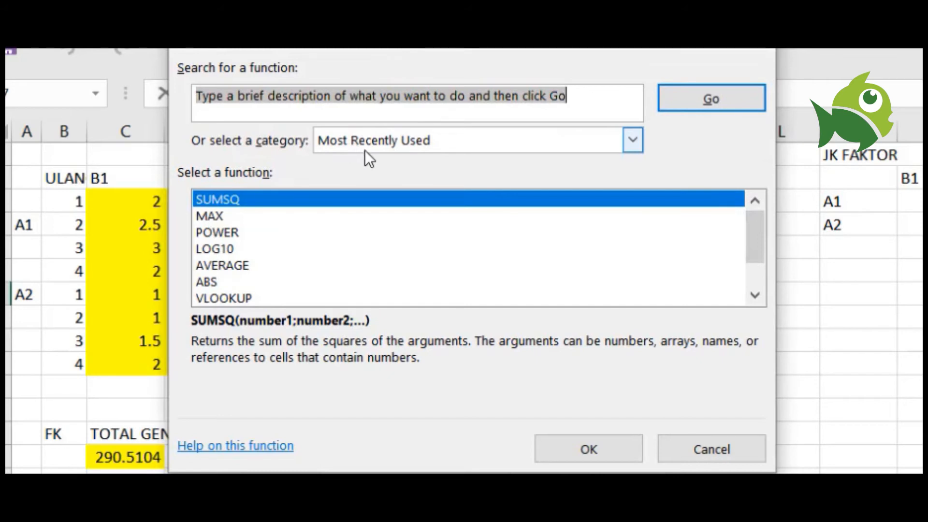
pyautogui.click(287, 198)
pyautogui.click(585, 451)
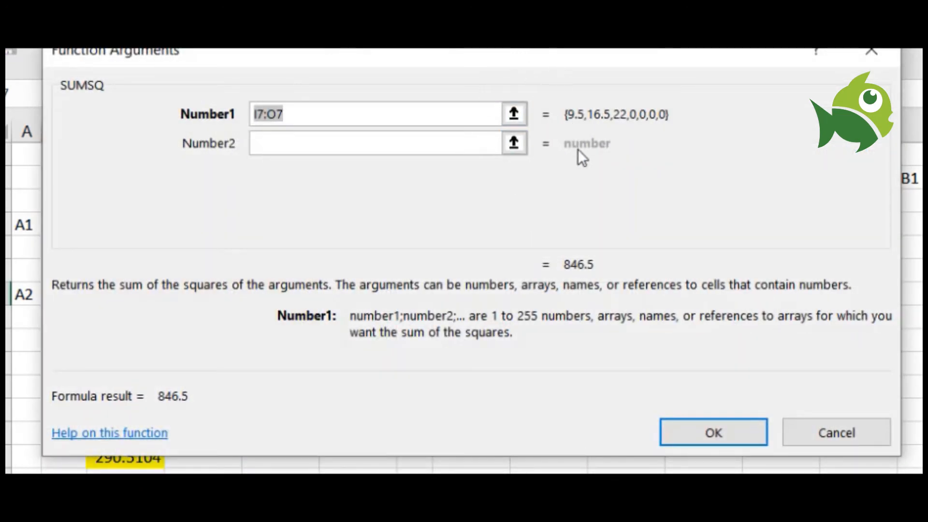
# Set the first SUMSQ argument to the factor A totals in Q3:Q4
pyautogui.click(513, 114)
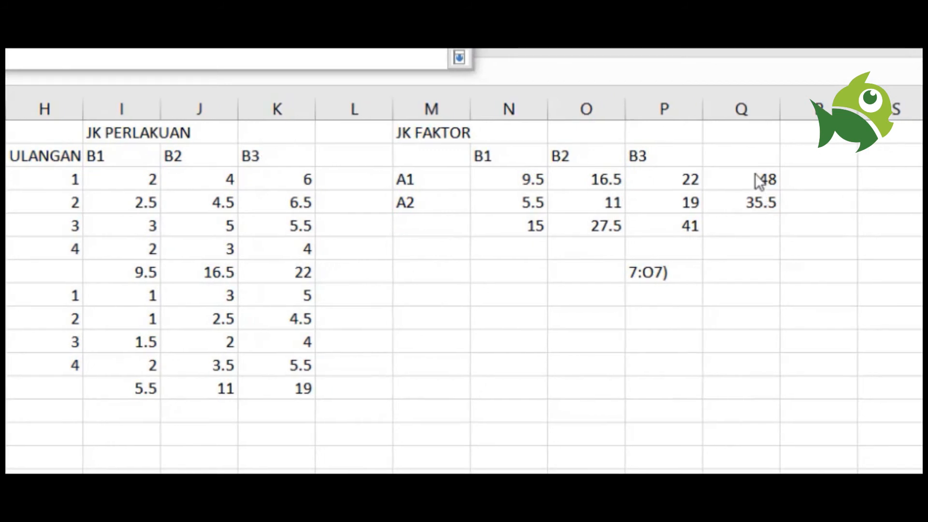
pyautogui.click(755, 173)
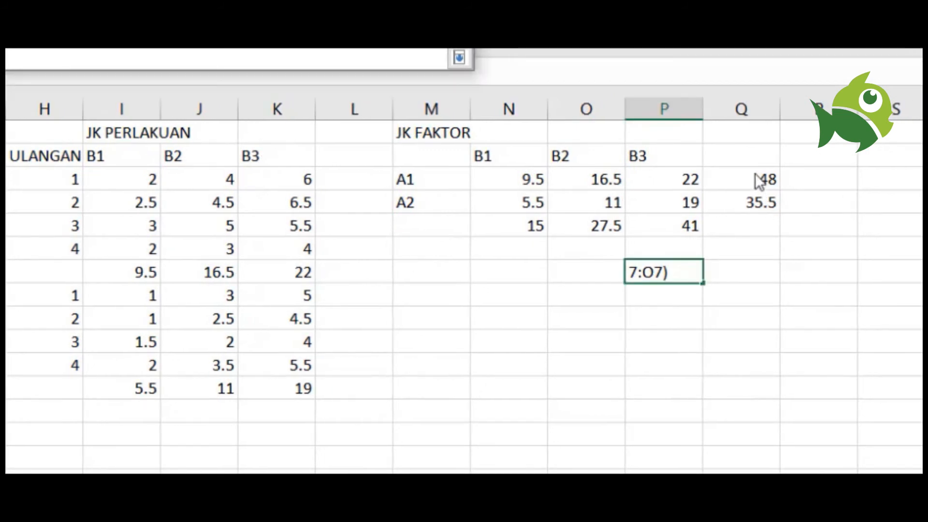
pyautogui.moveTo(755, 175); pyautogui.dragTo(750, 202)
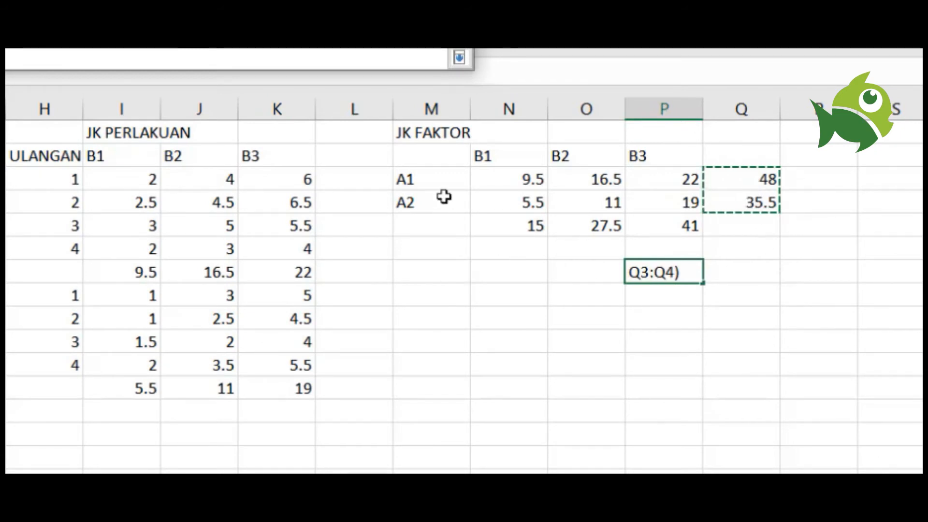
pyautogui.moveTo(64, 48); pyautogui.dragTo(474, 80)
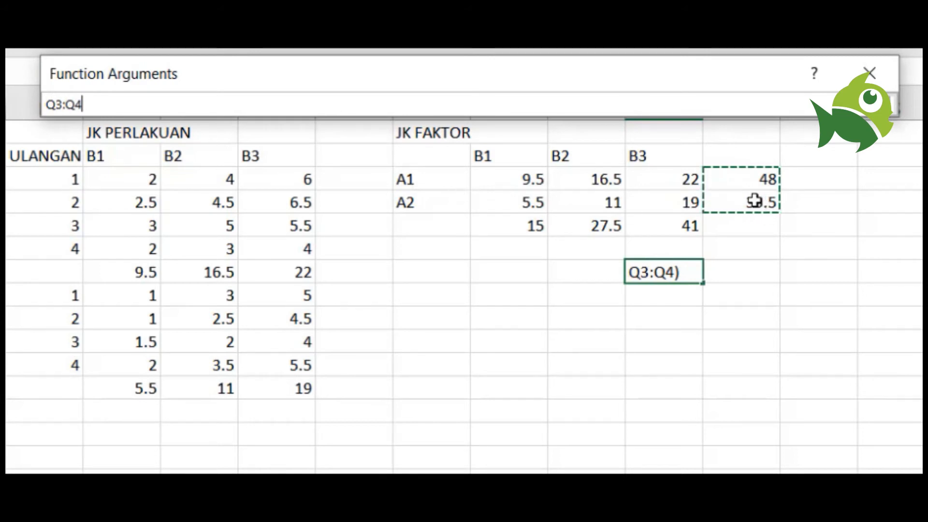
# Complete the SUMSQ function in cell P7 with the range Q3:Q4
pyautogui.click(889, 101)
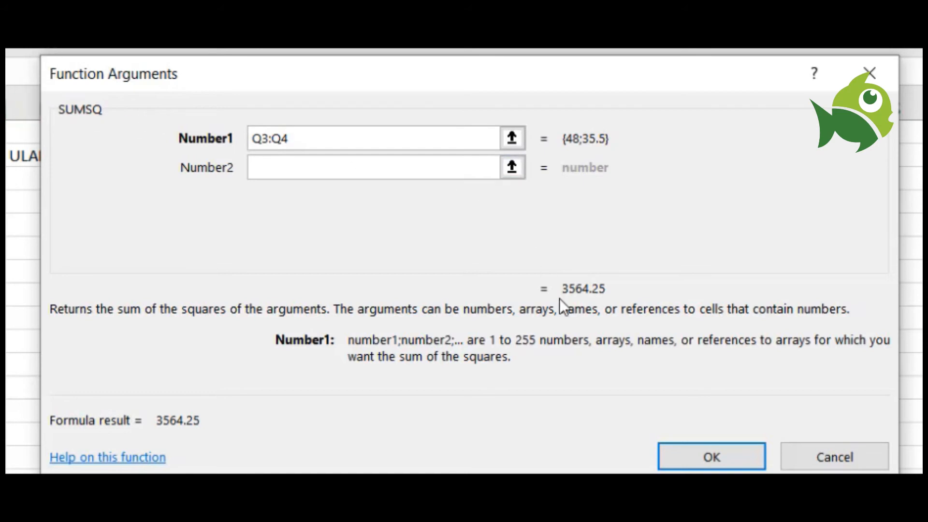
pyautogui.click(676, 455)
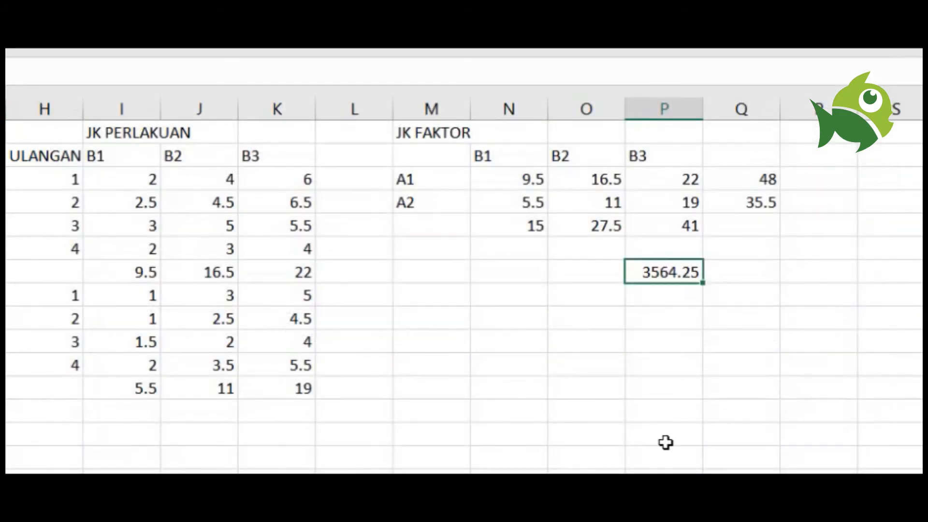
pyautogui.click(741, 321)
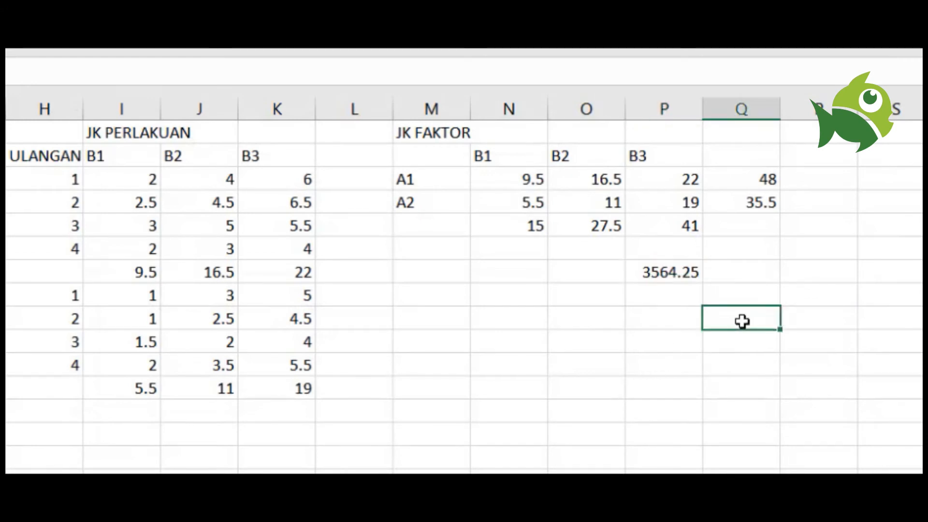
# Copy the sum of squares from P7 as a value into cell C24 below the JK A description
pyautogui.click(679, 278)
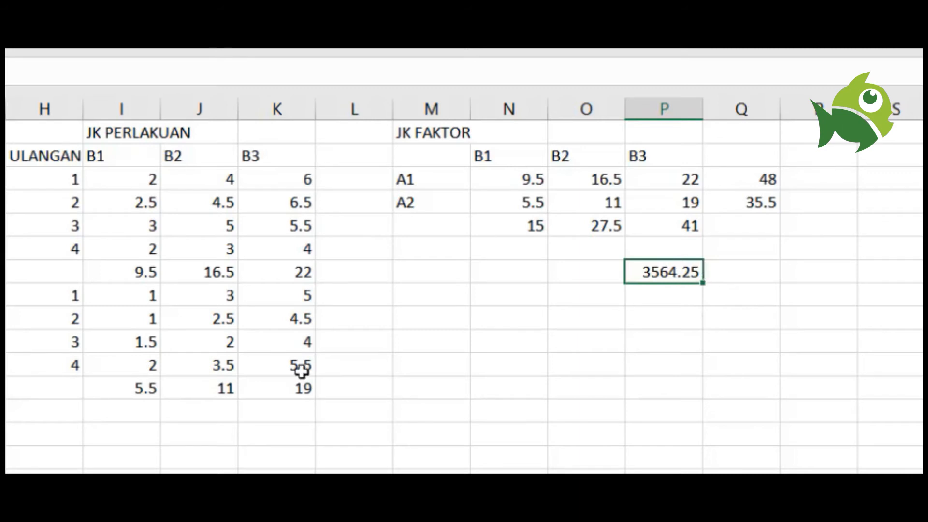
pyautogui.hotkey('ctrl', 'c')
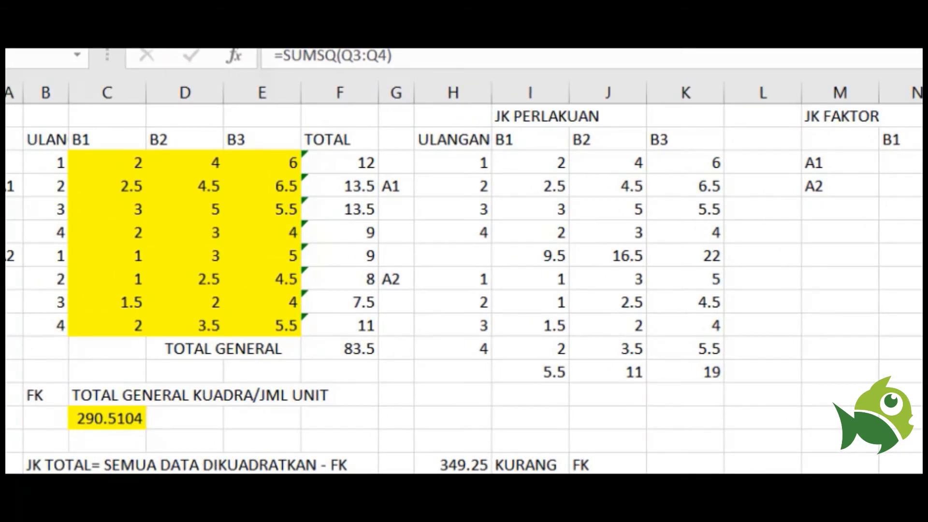
pyautogui.scroll(-2, 464, 290)
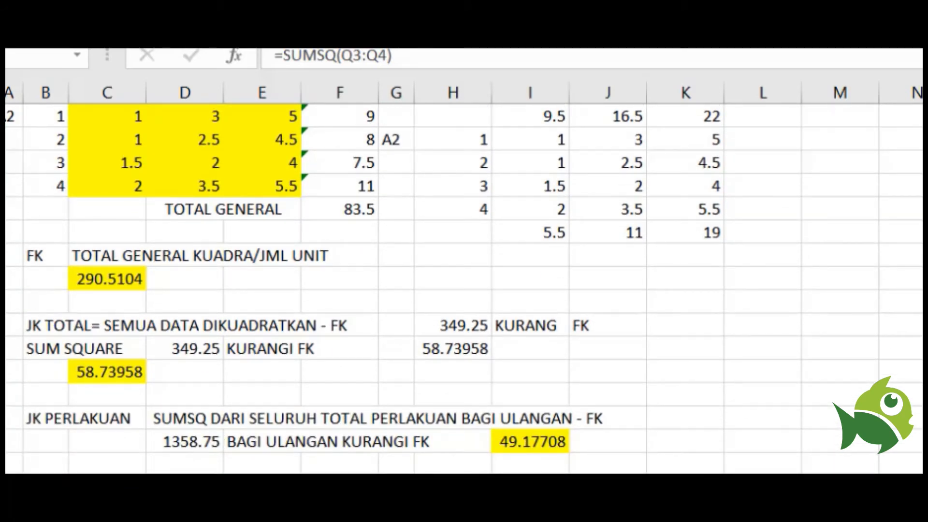
pyautogui.scroll(-4, 483, 365)
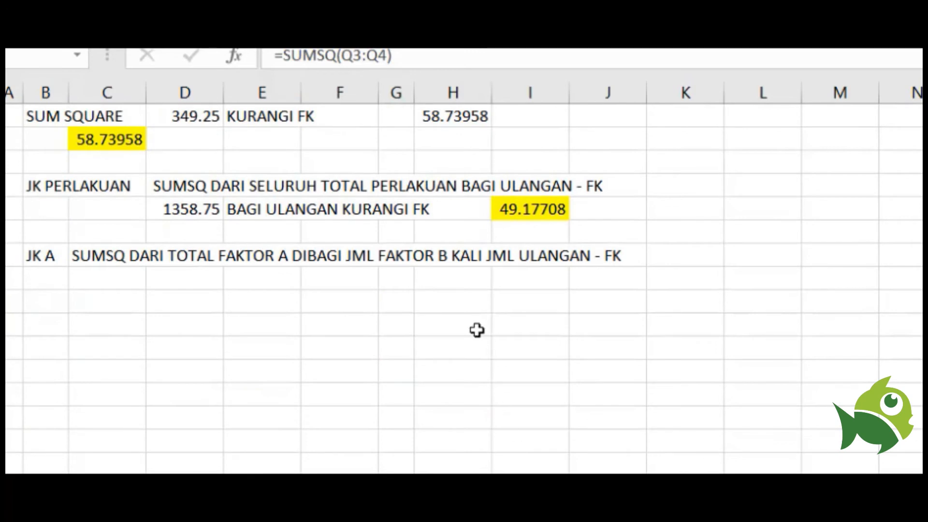
pyautogui.click(110, 281)
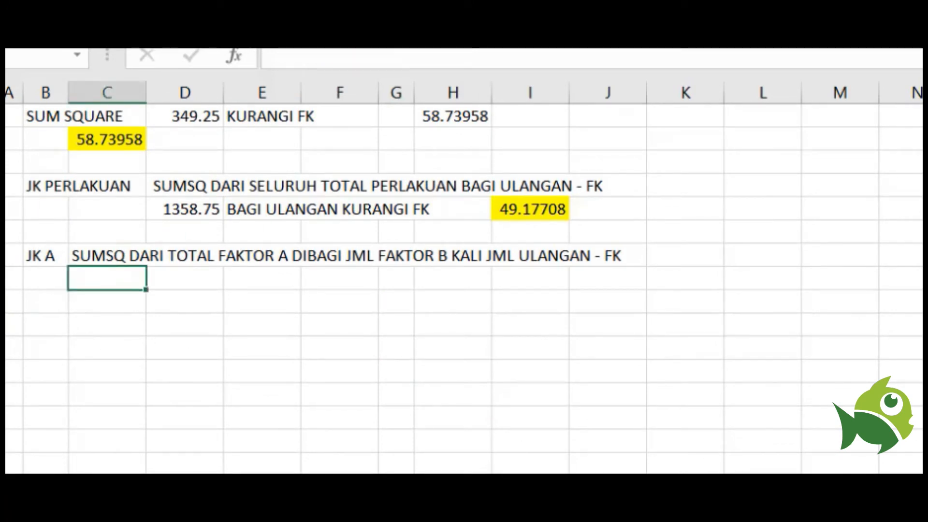
pyautogui.hotkey('ctrl', 'v')
pyautogui.click(242, 392)
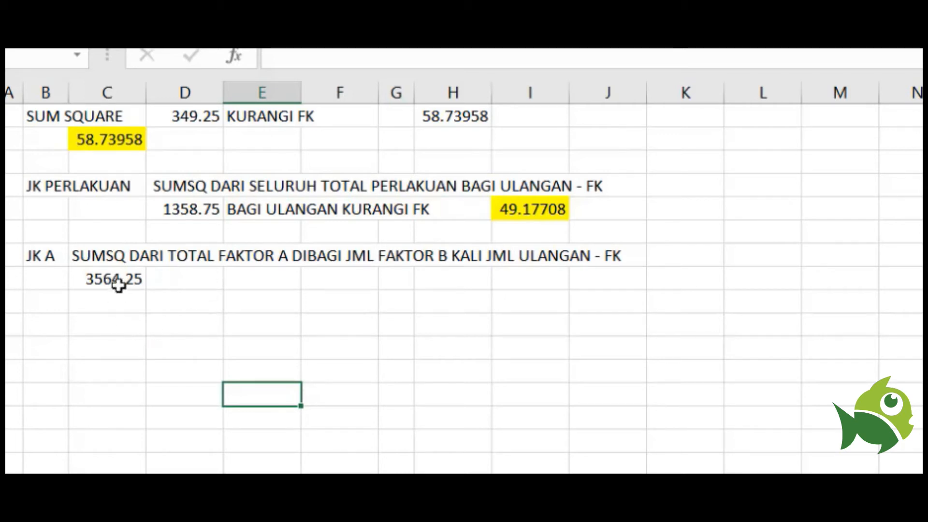
# Start a formula in cell D24 that divides the JK A sum of squares in C24
pyautogui.click(164, 281)
pyautogui.write('=')
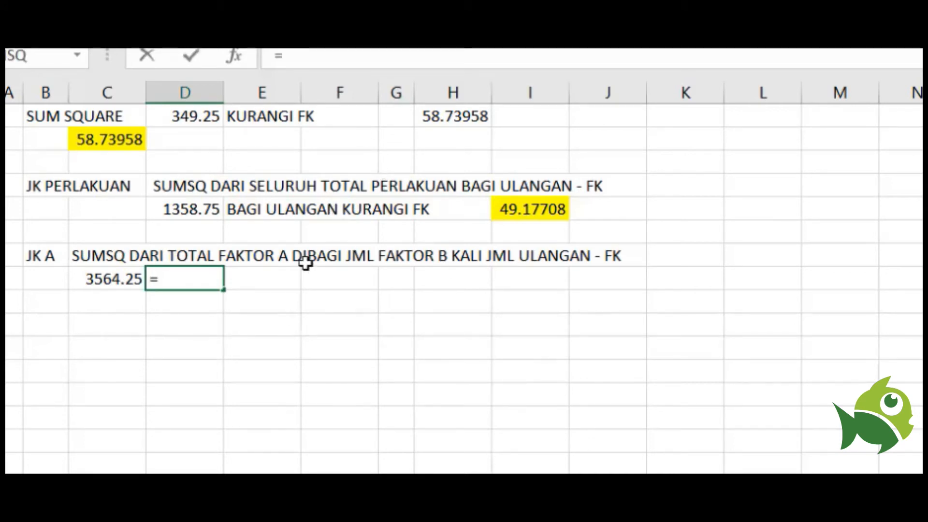
pyautogui.click(104, 278)
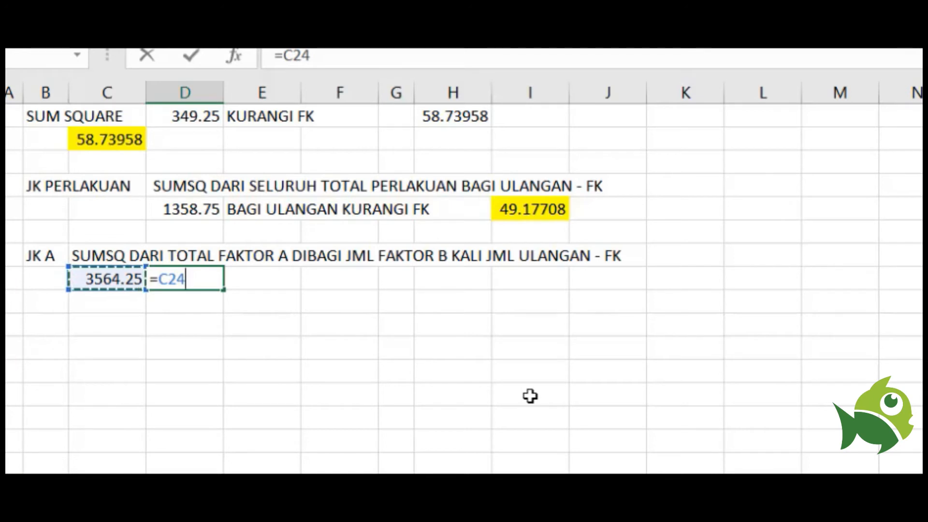
pyautogui.write('/')
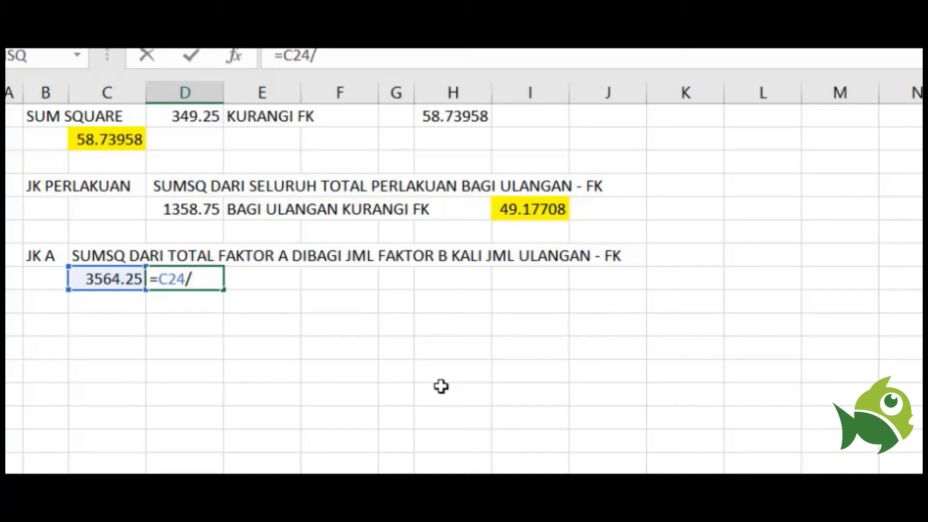
pyautogui.write('3')
pyautogui.write('.')
pyautogui.write('4')
pyautogui.press('BackSpace')
pyautogui.press('BackSpace')
pyautogui.press('BackSpace')
# Complete the D24 formula as =C24/12-C14, dividing by 12 and subtracting the FK value
pyautogui.write('12-')
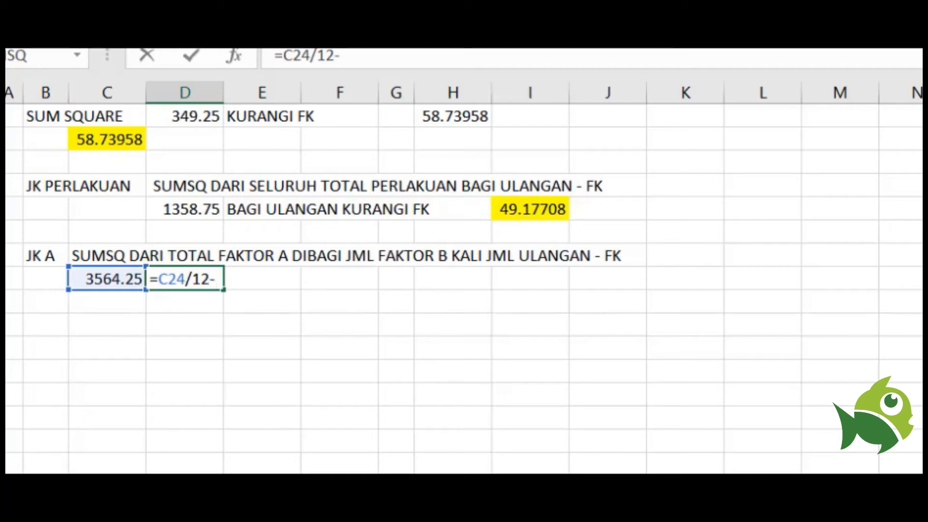
pyautogui.scroll(3, 464, 280)
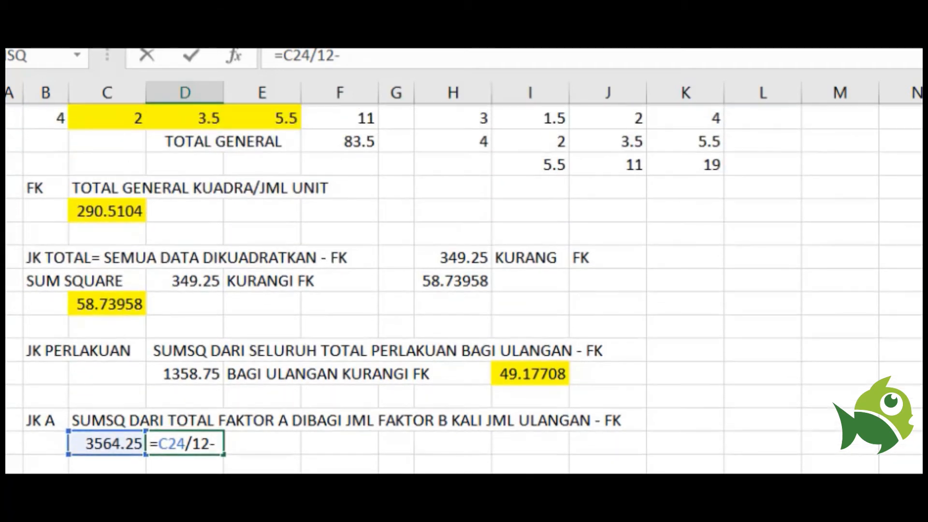
pyautogui.click(102, 211)
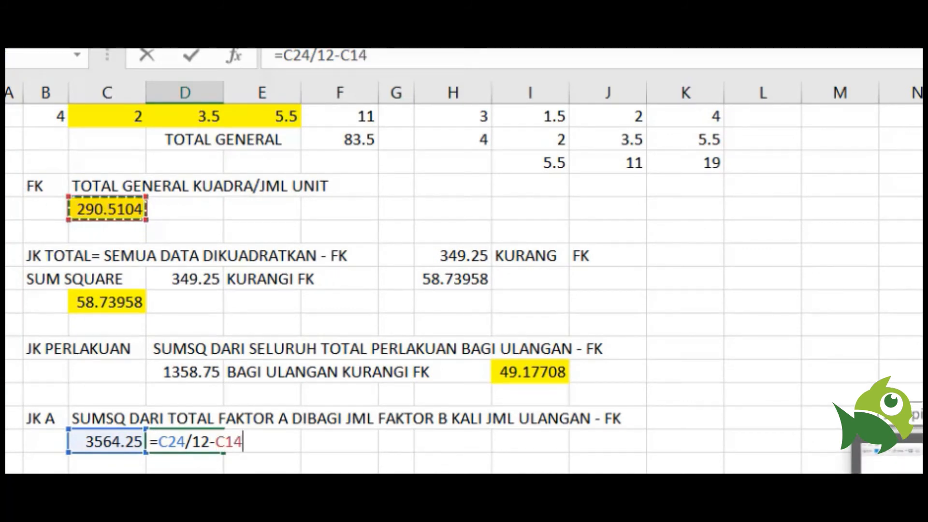
pyautogui.press('Return')
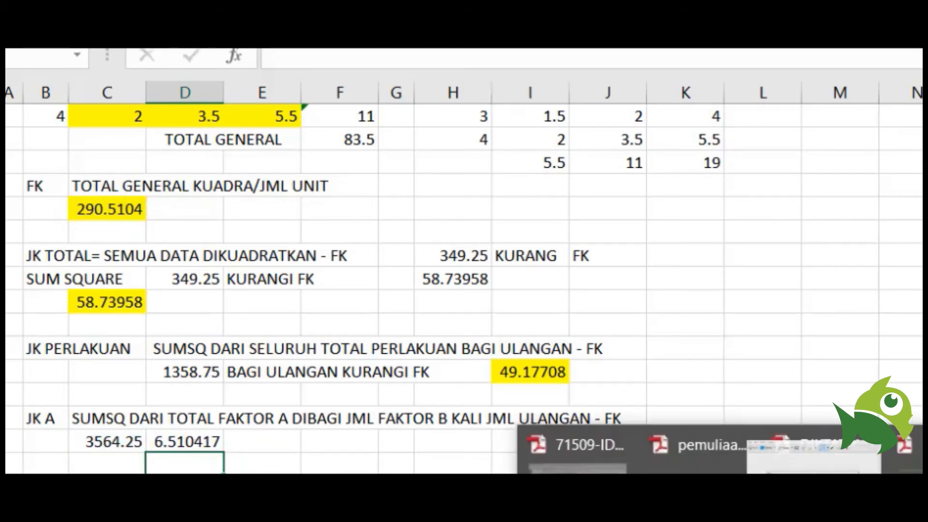
pyautogui.click(187, 439)
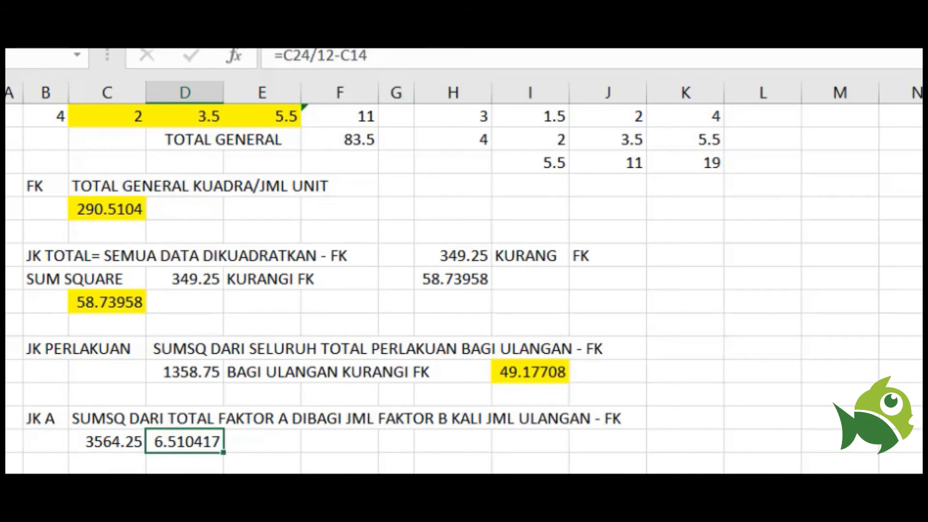
# Enter the label "JK B" in cell B26, two rows below the JK A results
pyautogui.scroll(-2, 464, 280)
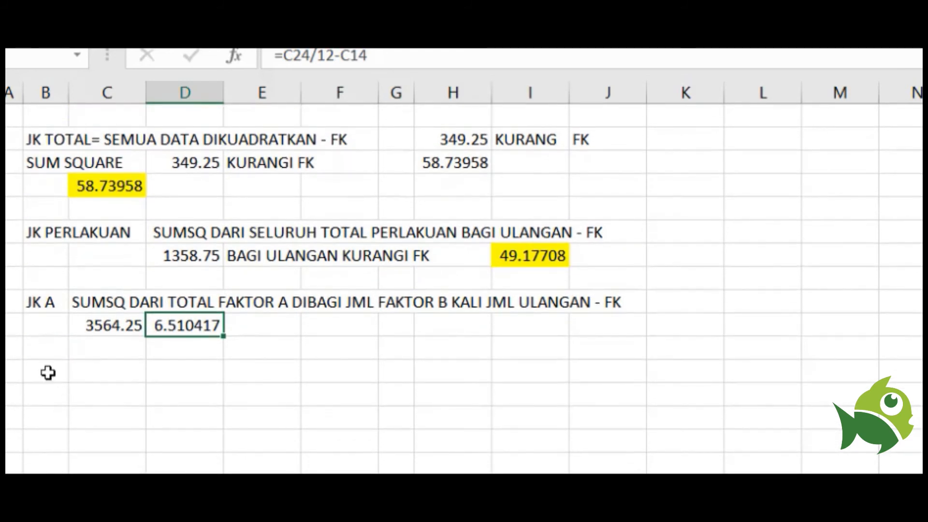
pyautogui.click(46, 371)
pyautogui.write('JK B')
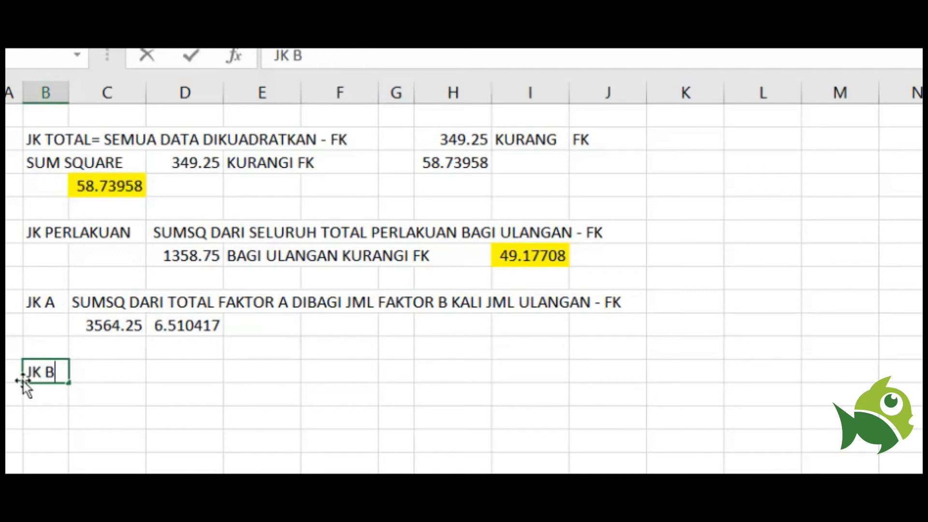
pyautogui.click(194, 397)
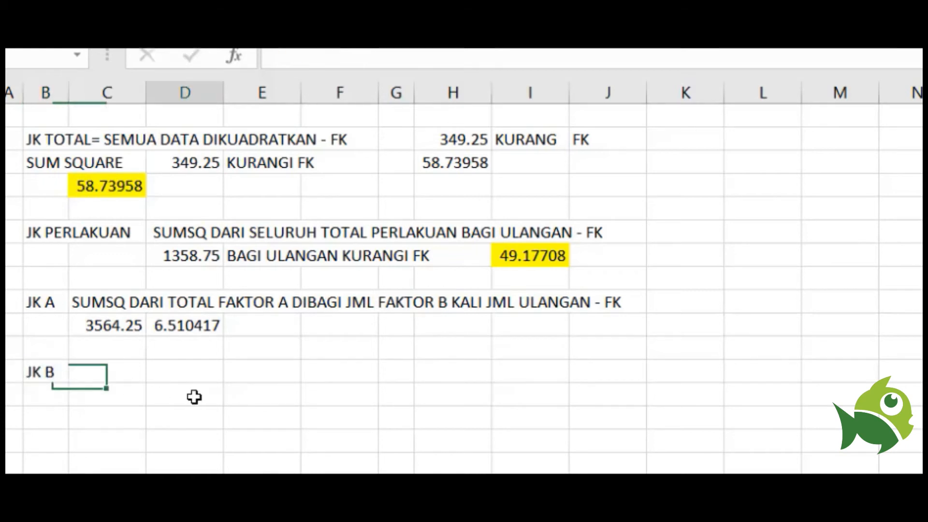
# Enter the description "SUMSQ TOTAL FAKTOR B DIBAGI JML FAKTOR A KALI JML ULANGAN - FK" in cell C26
pyautogui.click(128, 374)
pyautogui.write('SU')
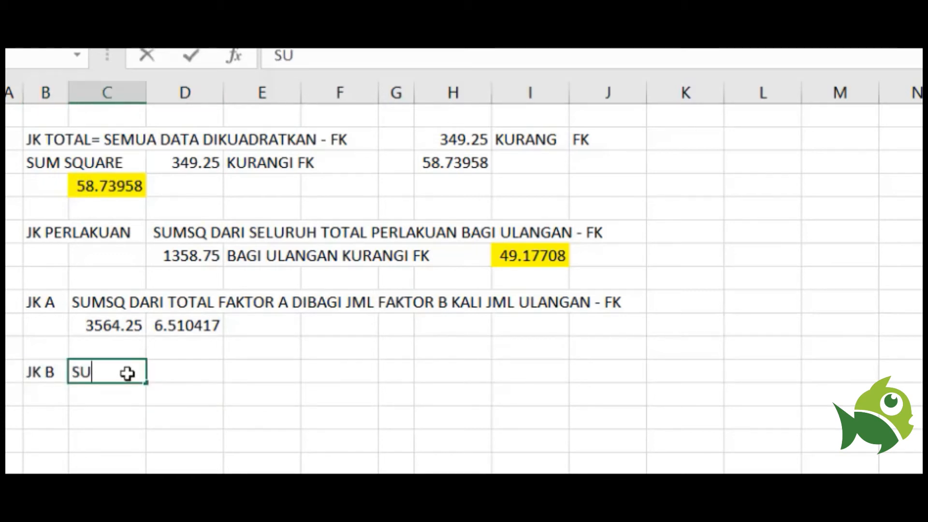
pyautogui.write('MS')
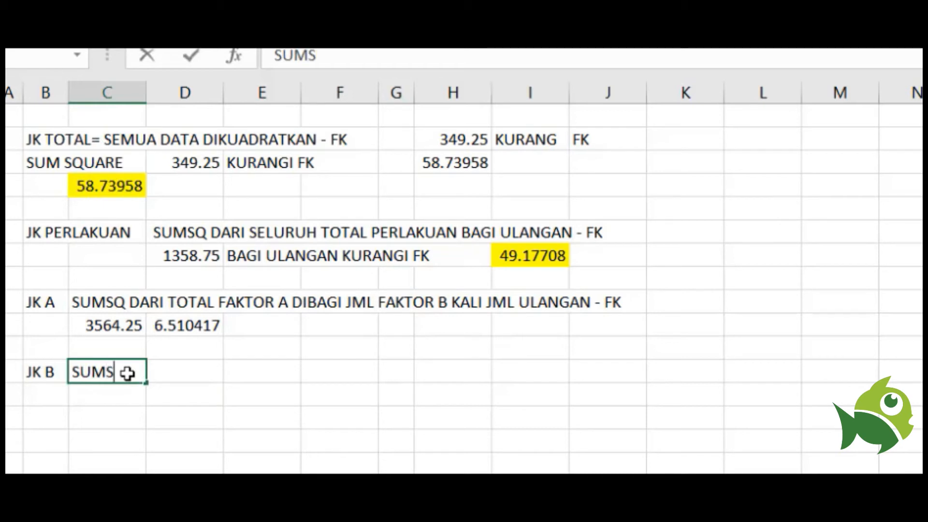
pyautogui.write('Q TOTAL')
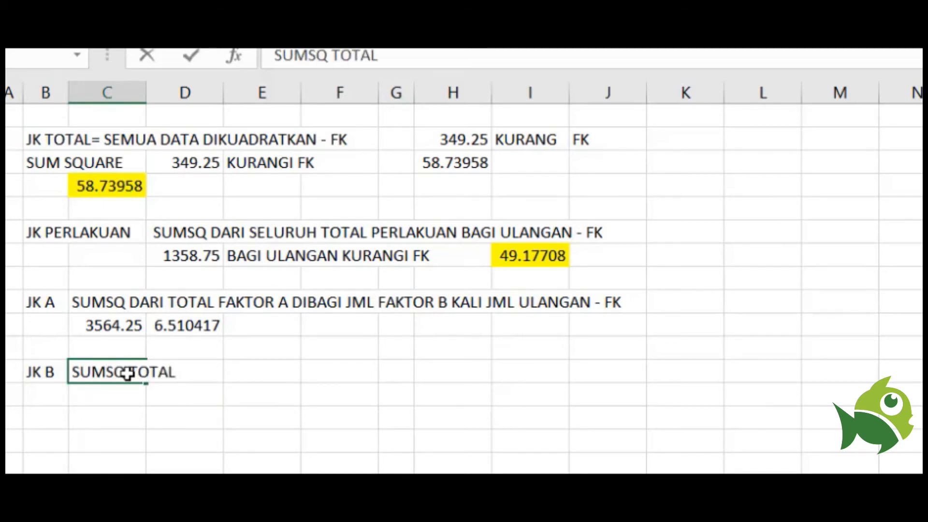
pyautogui.write(' FAKTOR B DIBAGI JML FAKTOR ')
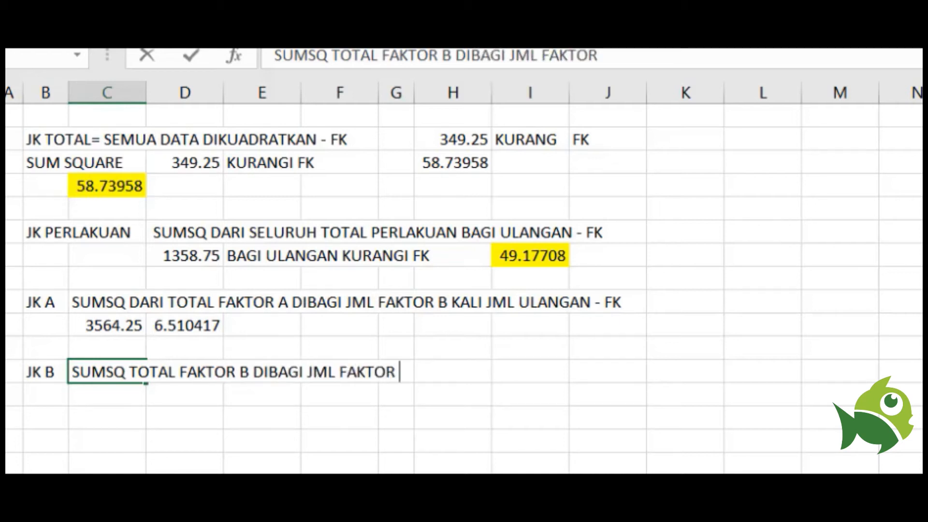
pyautogui.write('A KALI JML')
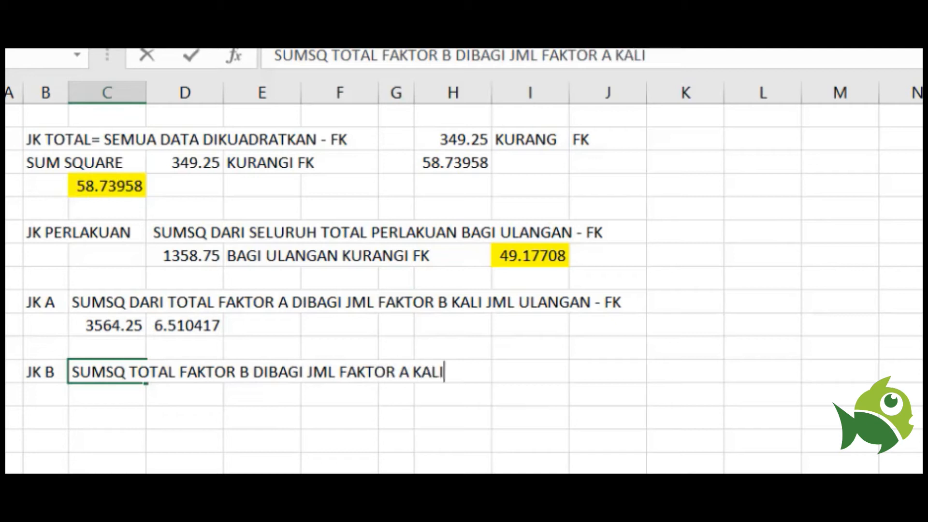
pyautogui.write('ULA')
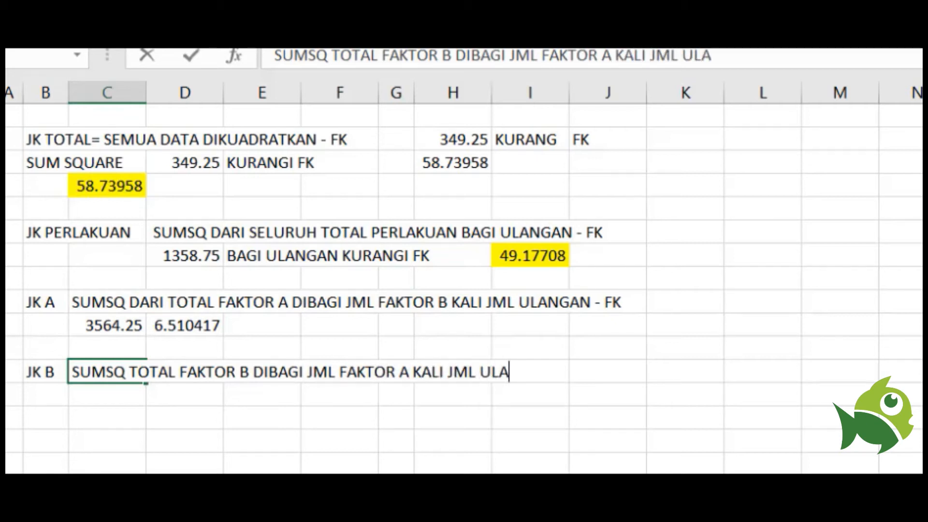
pyautogui.write('NGAN - FK')
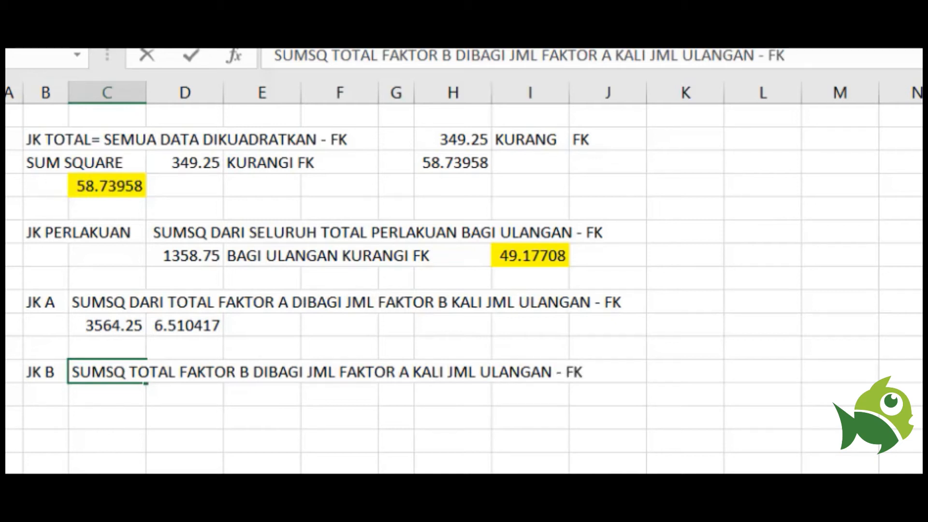
# Insert the SUMSQ function in cell C27, directly below the JK B description
pyautogui.click(109, 397)
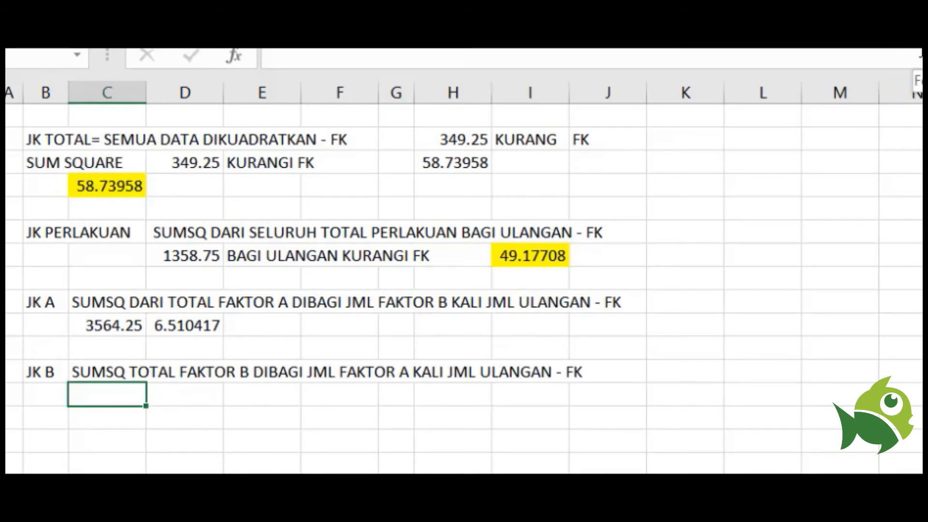
pyautogui.click(919, 53)
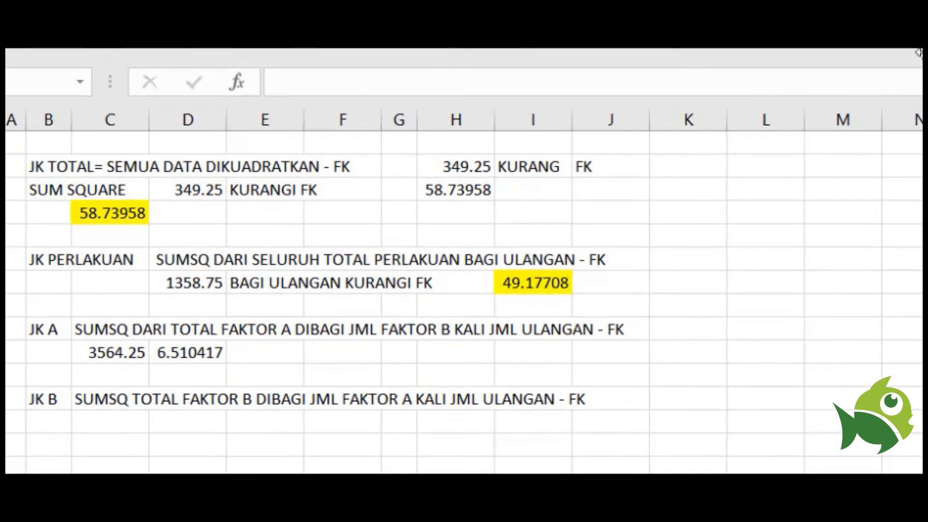
pyautogui.click(284, 74)
pyautogui.click(284, 85)
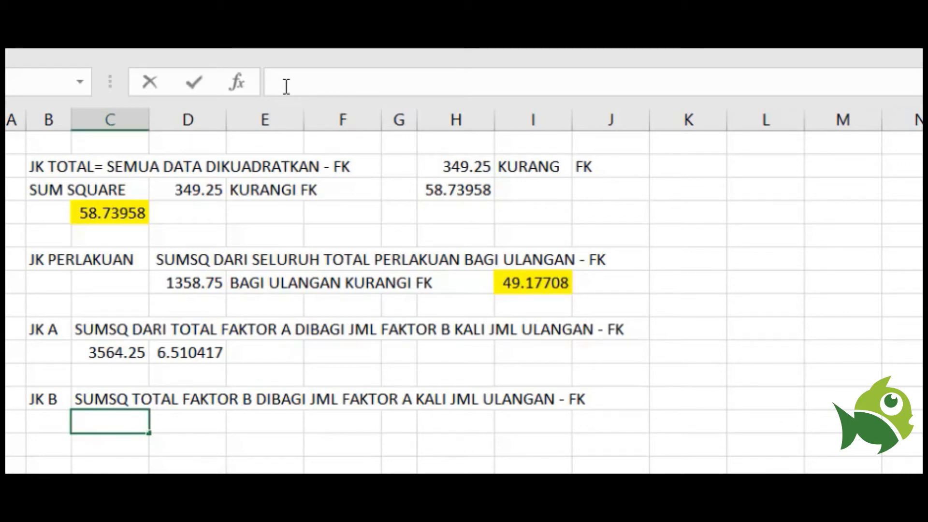
pyautogui.click(236, 80)
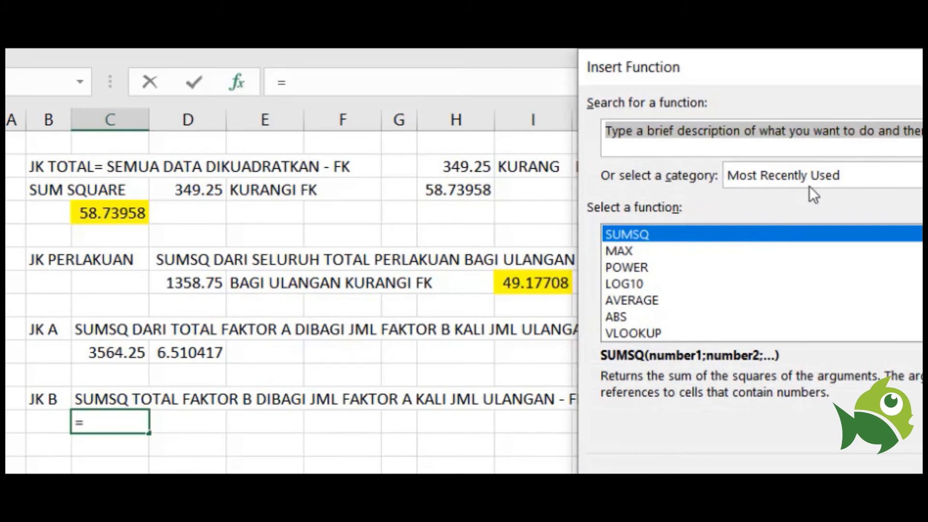
pyautogui.click(673, 233)
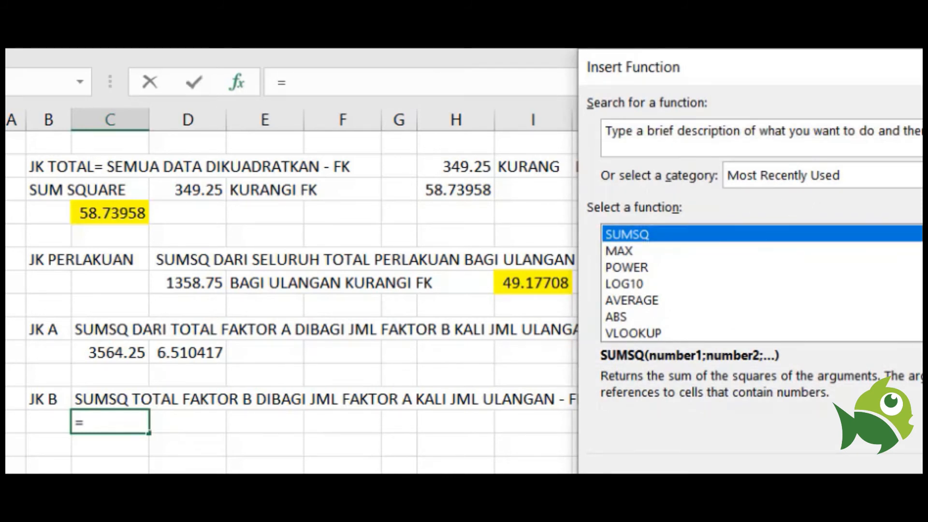
pyautogui.press('Return')
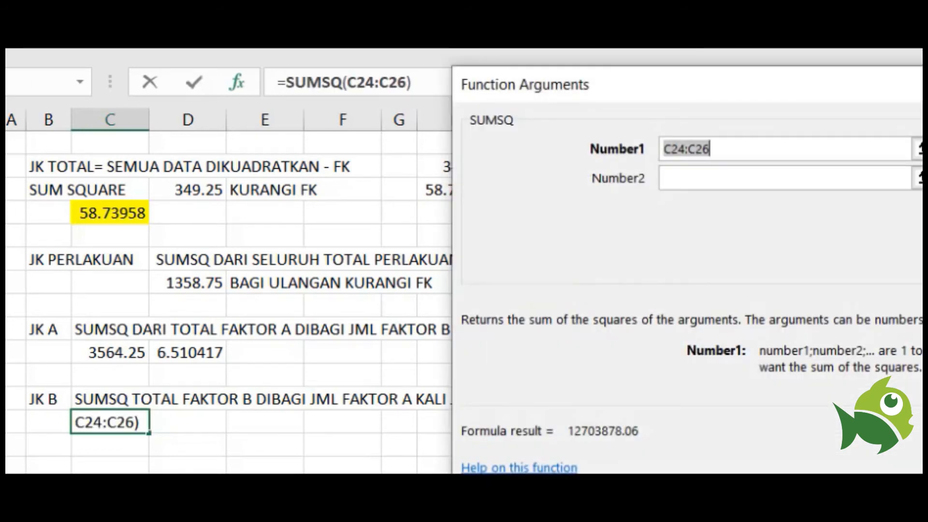
# Set the SUMSQ argument to the factor B totals N5:P5 in the JK FAKTOR table and confirm the function
pyautogui.click(917, 149)
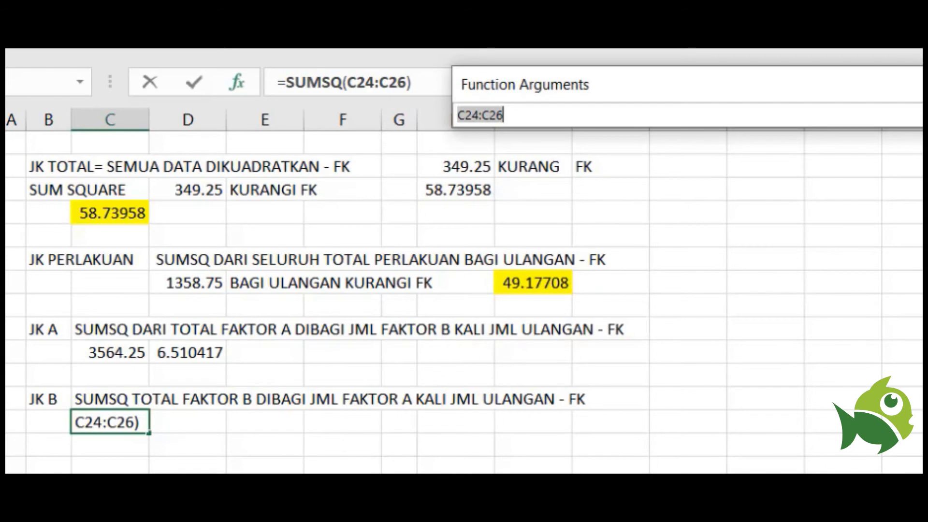
pyautogui.moveTo(865, 93); pyautogui.dragTo(468, 254)
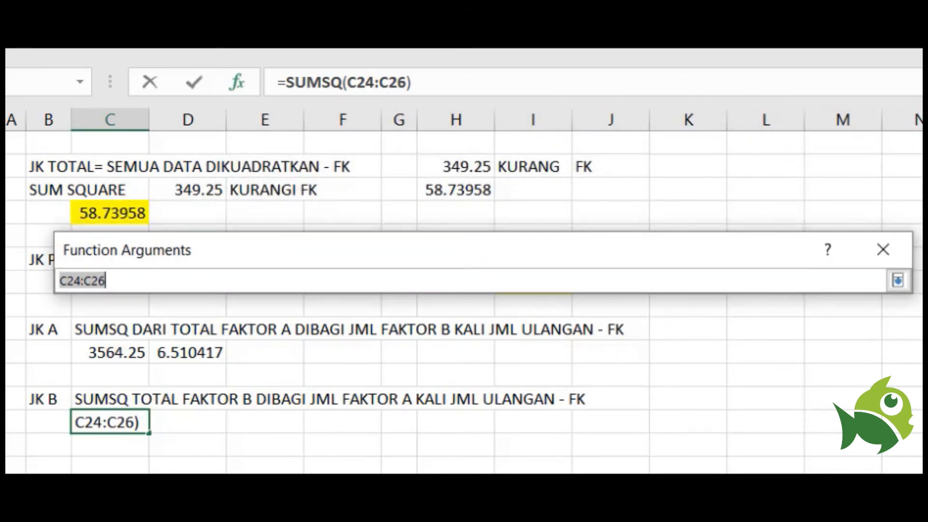
pyautogui.scroll(5, 464, 377)
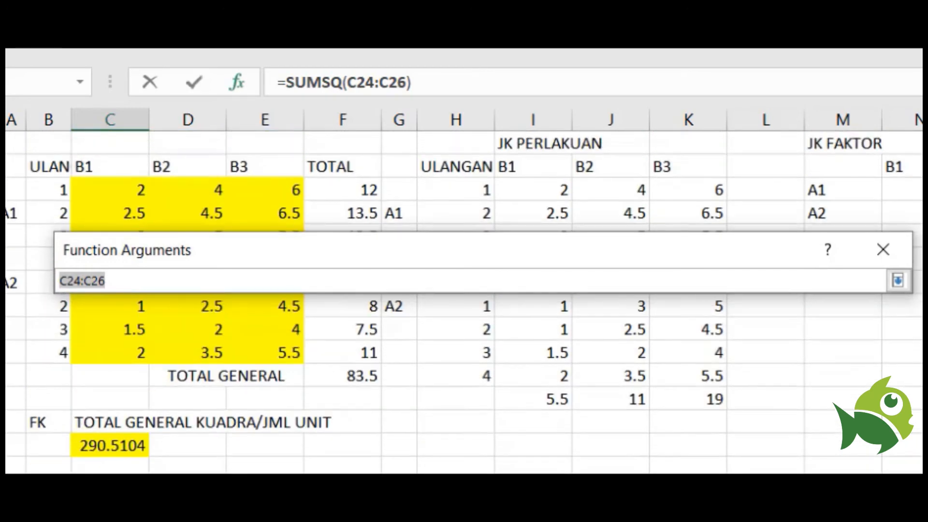
pyautogui.hscroll(1, 464, 290)
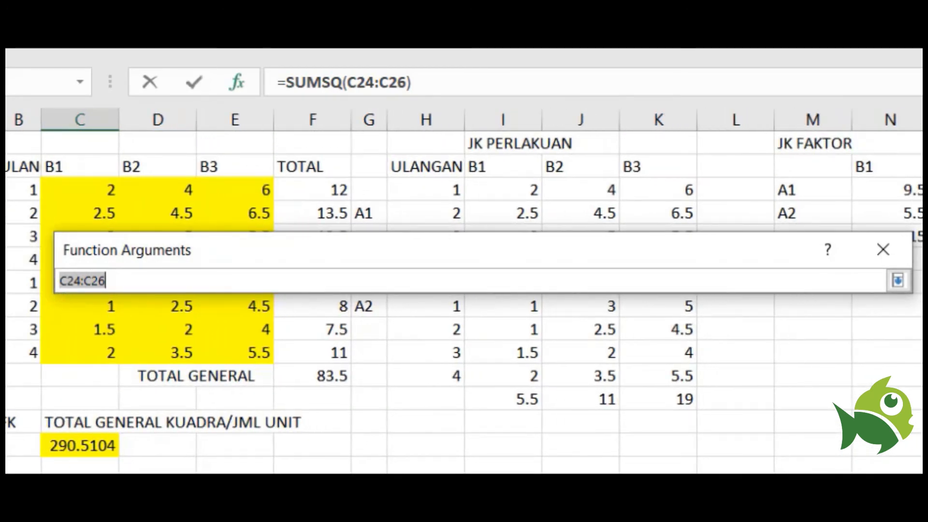
pyautogui.hscroll(6, 464, 377)
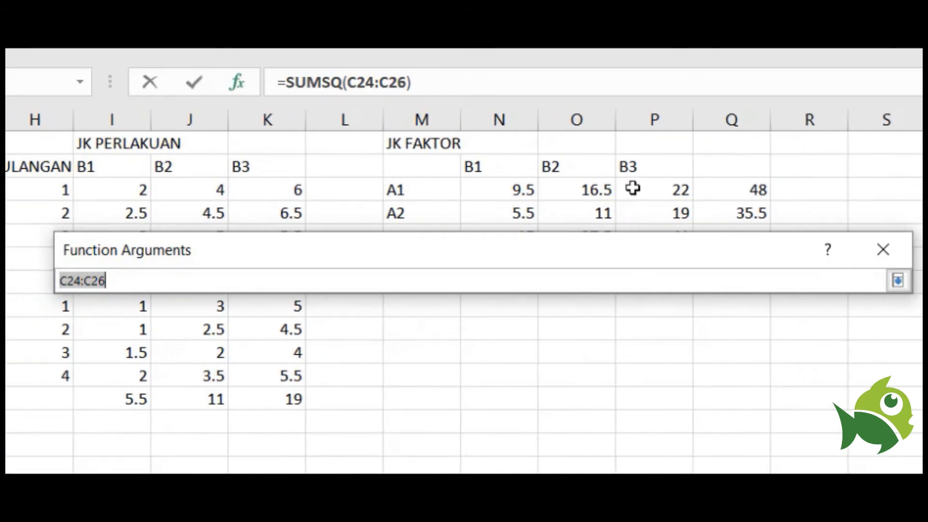
pyautogui.moveTo(584, 253); pyautogui.dragTo(605, 334)
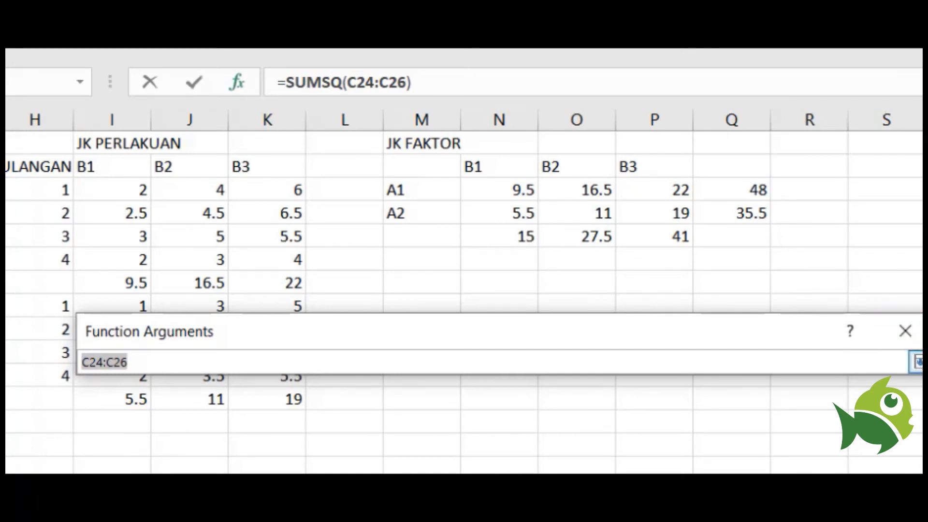
pyautogui.click(916, 362)
pyautogui.click(547, 396)
pyautogui.click(483, 238)
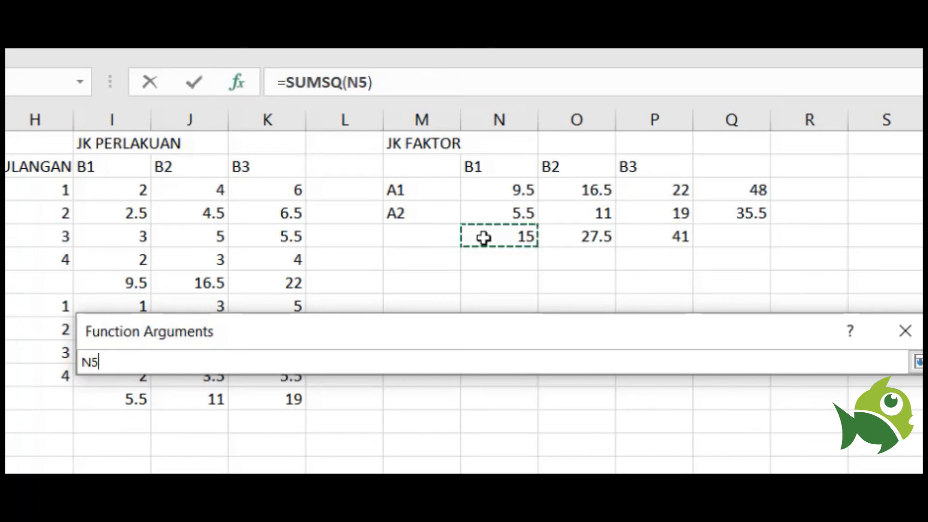
pyautogui.moveTo(511, 232); pyautogui.dragTo(632, 227)
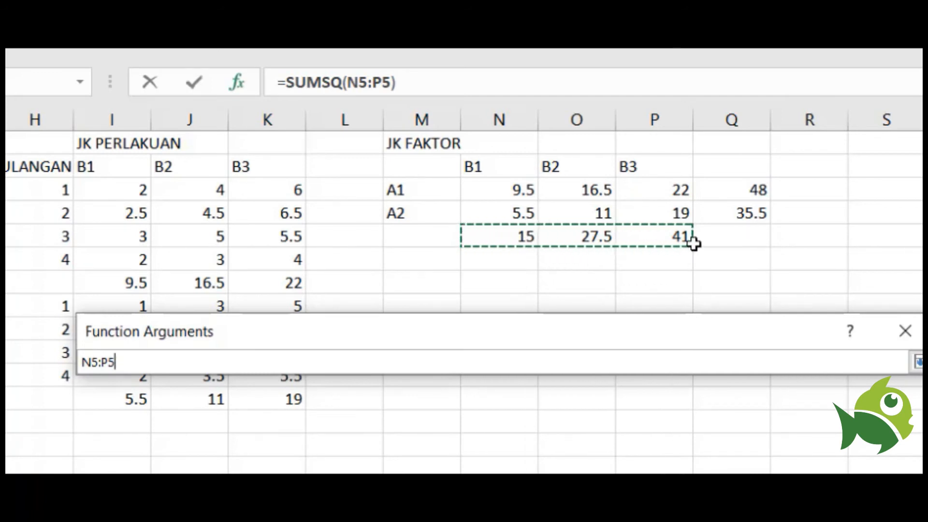
pyautogui.click(915, 361)
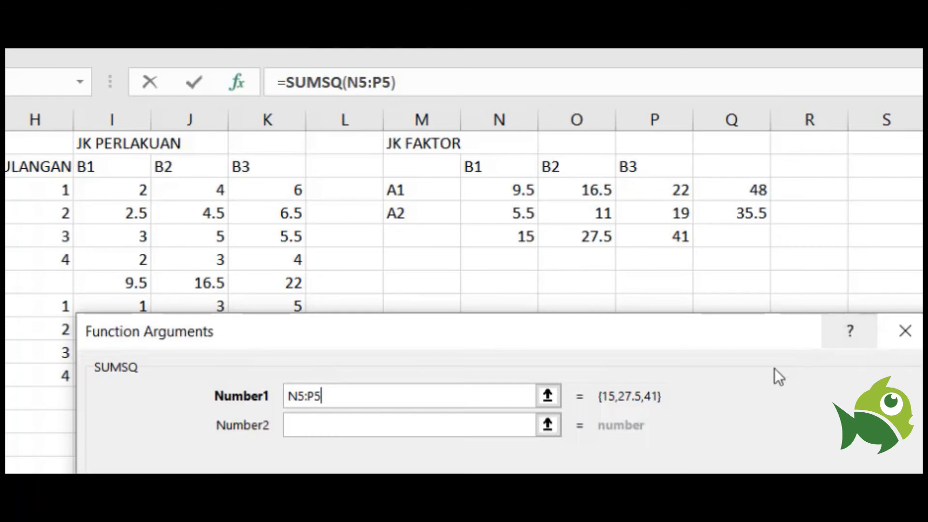
pyautogui.moveTo(666, 337); pyautogui.dragTo(599, 57)
pyautogui.click(666, 430)
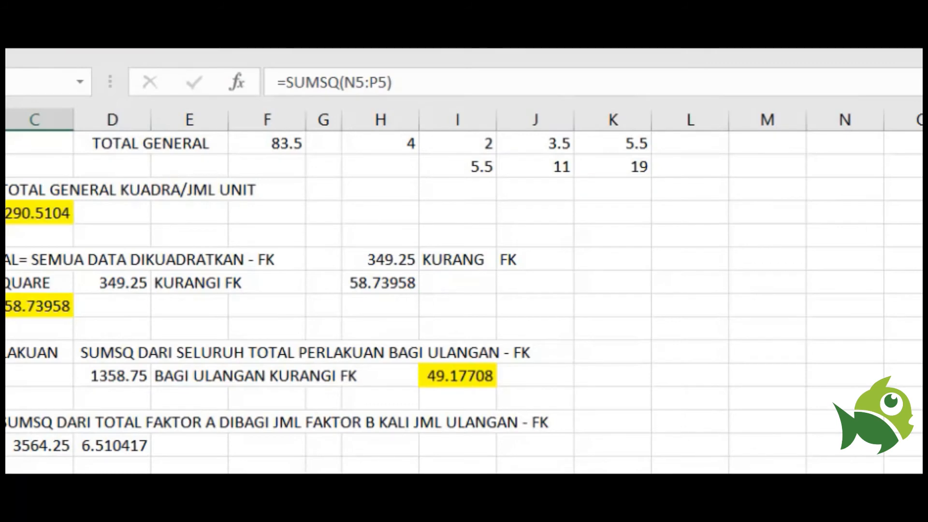
# Enter the note "A.ULANGAN" in cell C29, two rows below the factor B sum of squares
pyautogui.scroll(2, 464, 300)
pyautogui.scroll(-2, 464, 299)
pyautogui.scroll(-2, 463, 300)
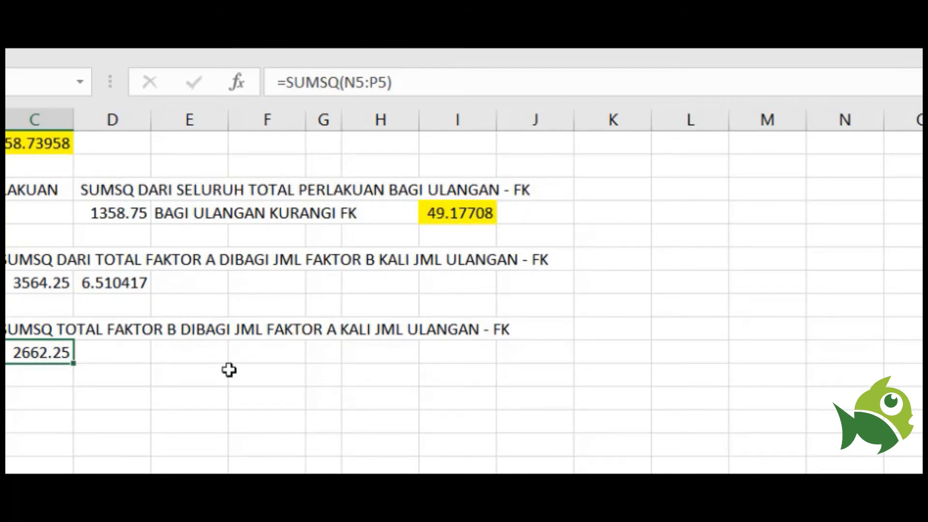
pyautogui.click(120, 355)
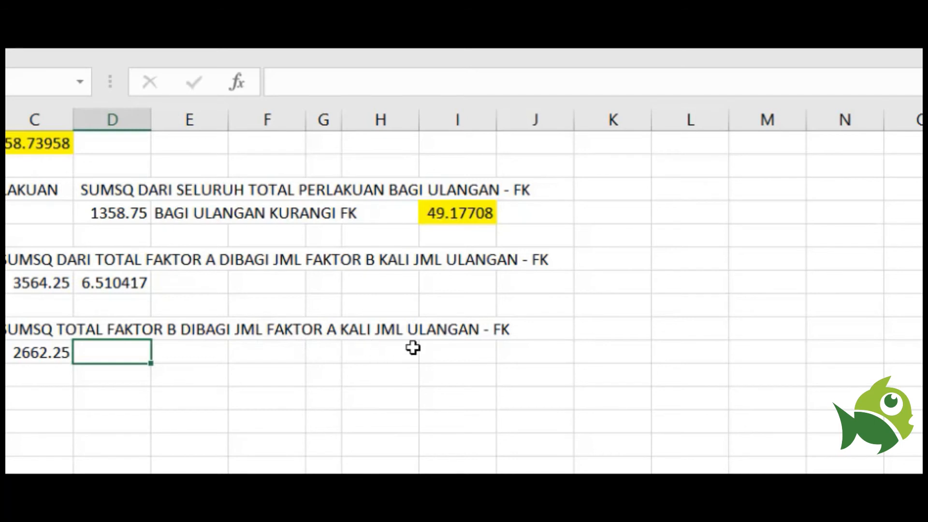
pyautogui.click(48, 400)
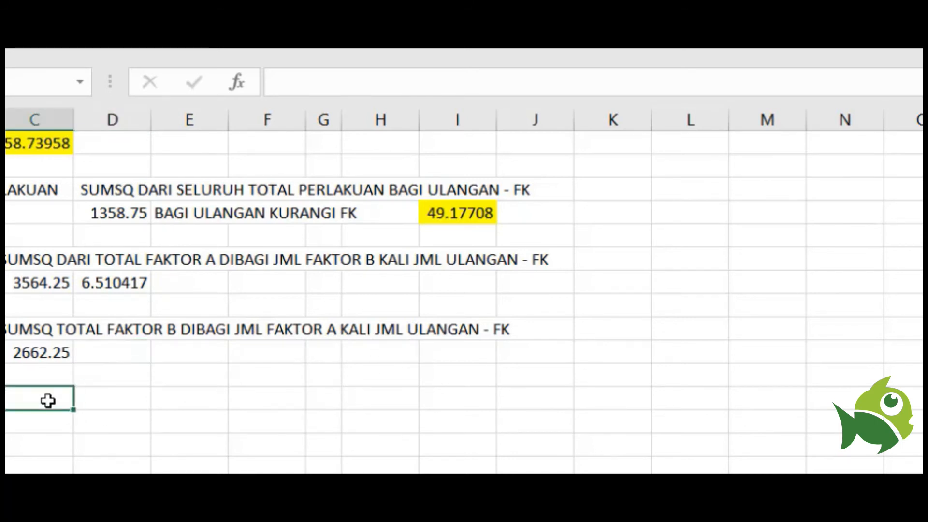
pyautogui.write('A.')
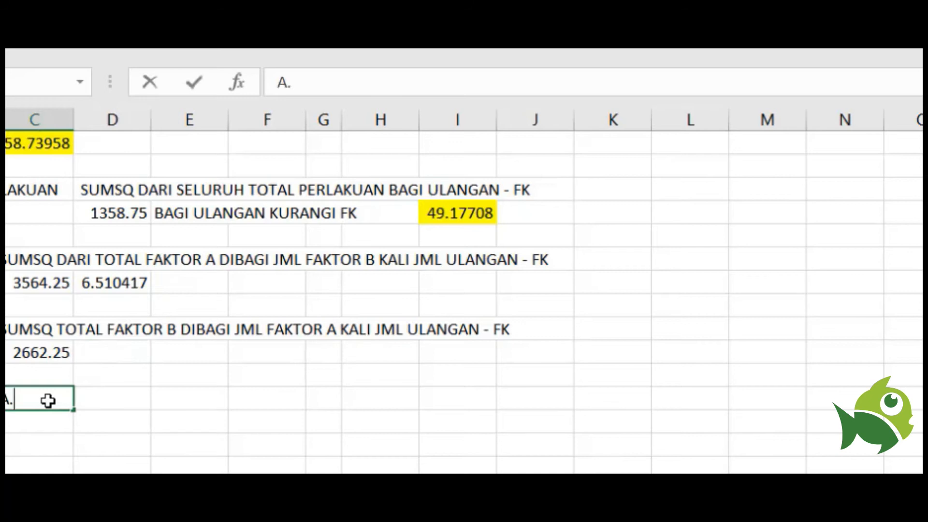
pyautogui.write('ULANGAN')
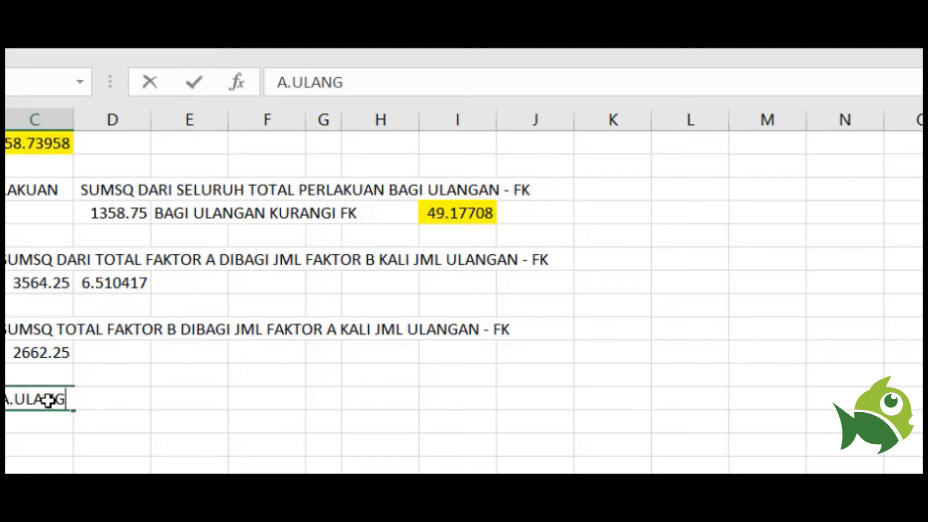
# Enter 2.4 in cell C30 below the A.ULANGAN note and its product 8 in D30
pyautogui.click(41, 421)
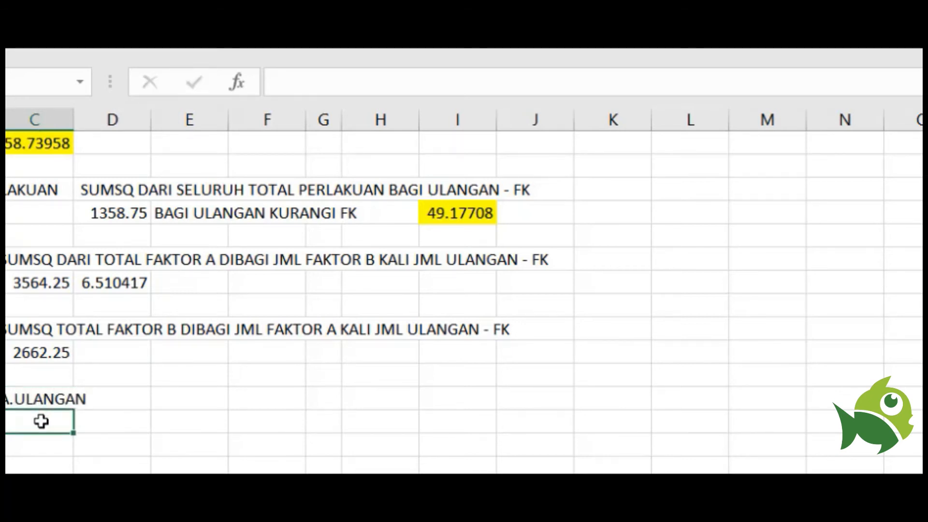
pyautogui.write('2.4')
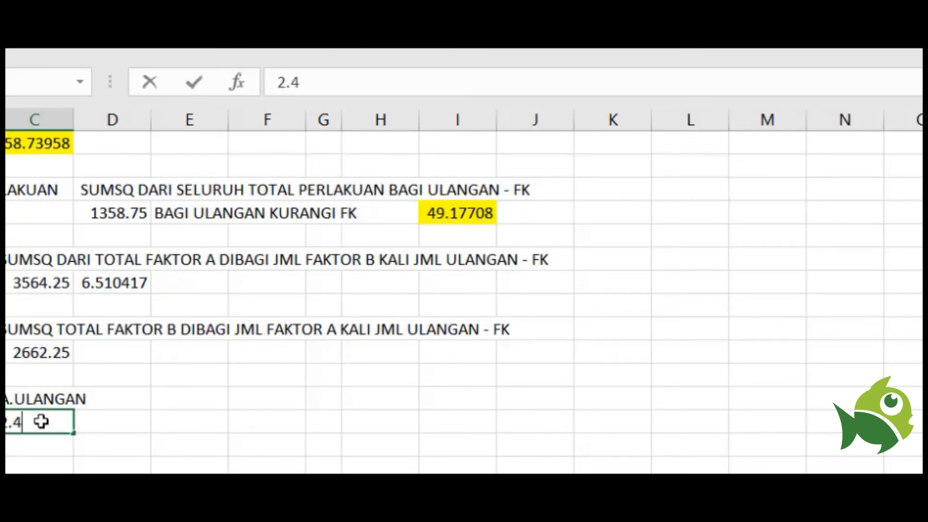
pyautogui.click(107, 422)
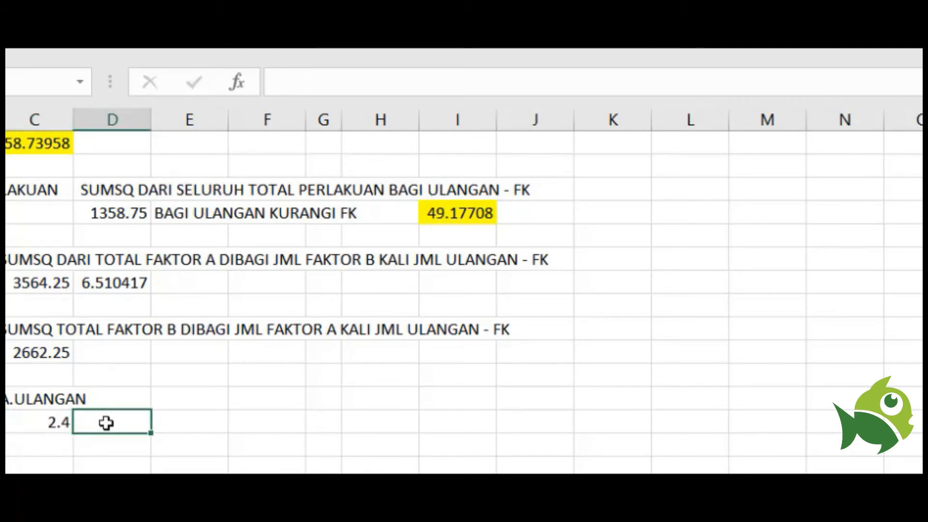
pyautogui.write('8')
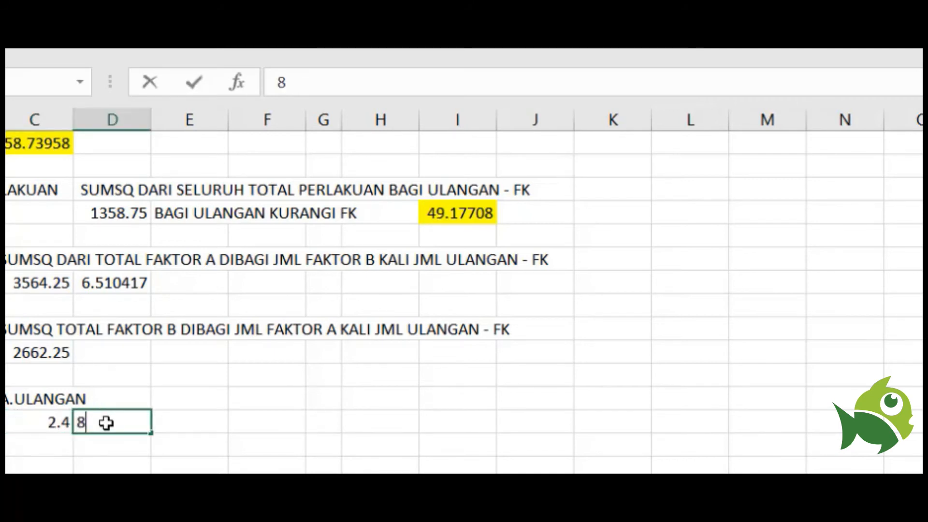
pyautogui.click(332, 460)
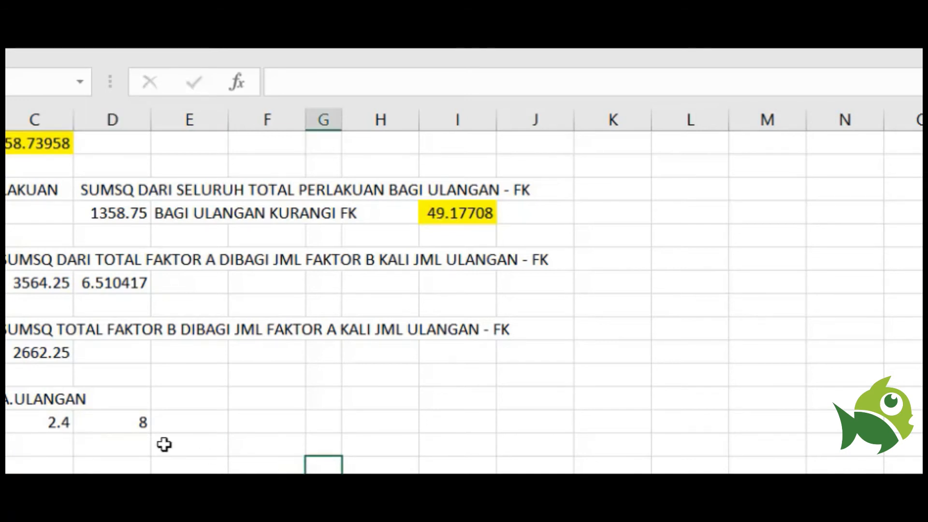
# Calculate JK B in cell D27 with the formula =C27/8-C14 and highlight the result in yellow
pyautogui.click(121, 356)
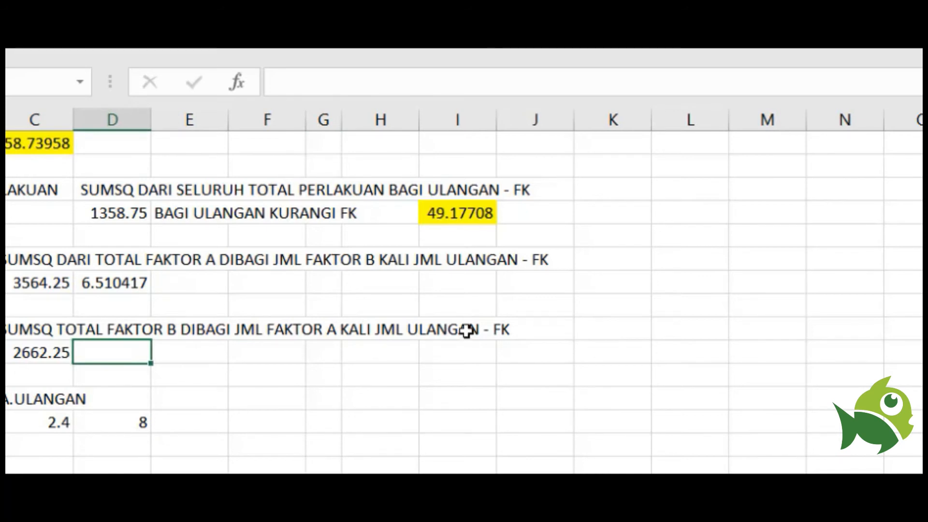
pyautogui.write('=')
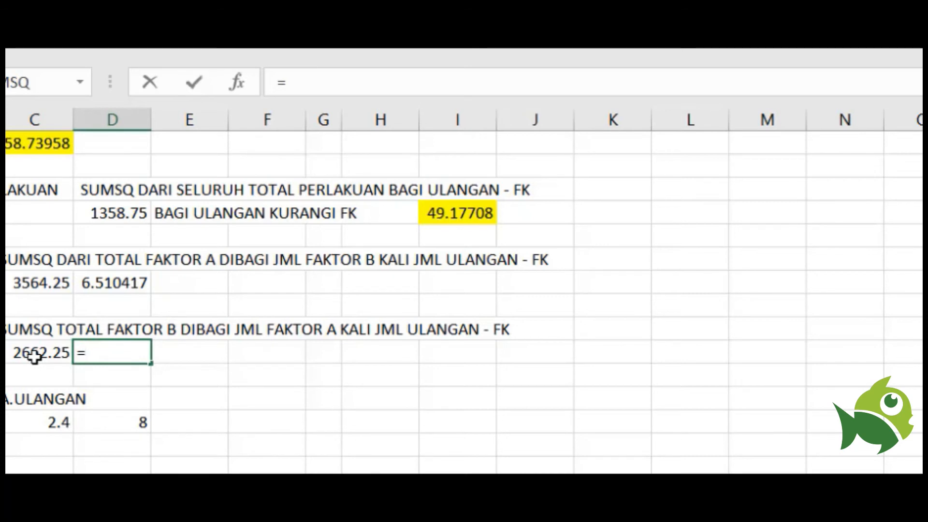
pyautogui.click(33, 356)
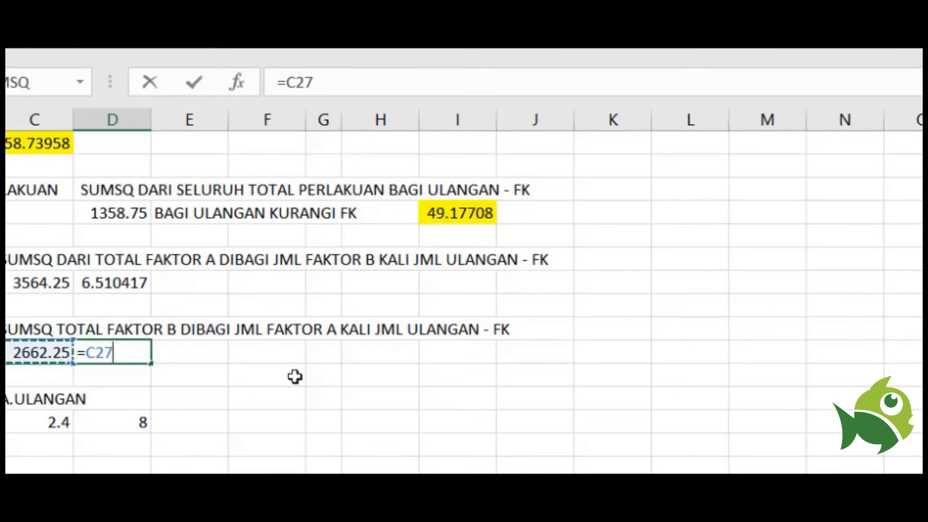
pyautogui.write('/')
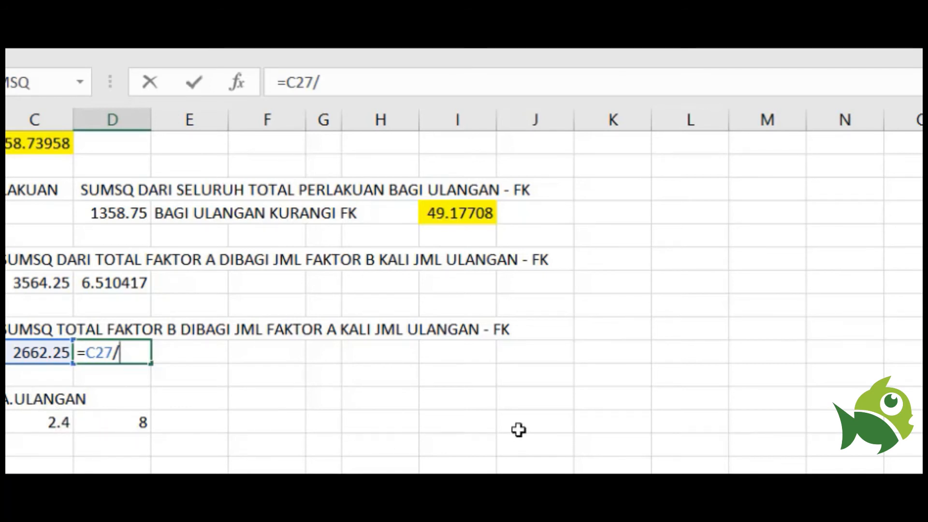
pyautogui.write('8-')
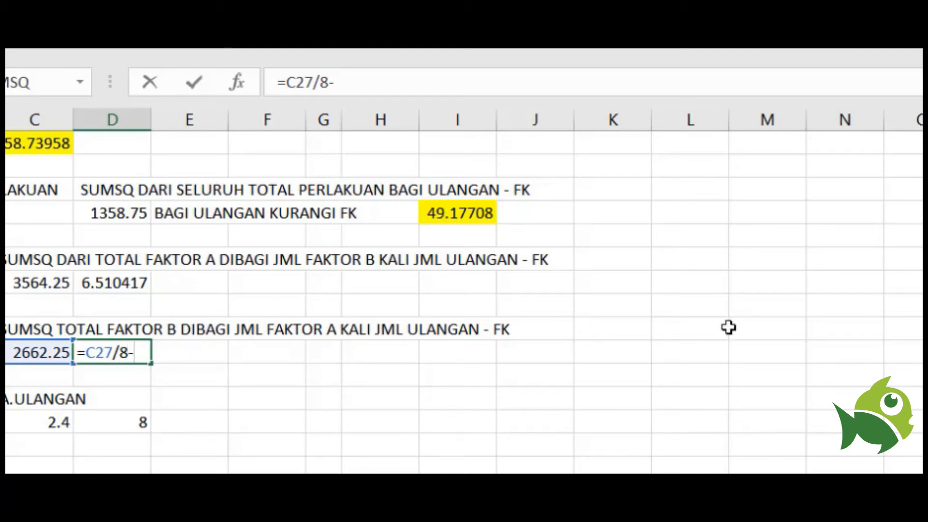
pyautogui.scroll(3, 464, 300)
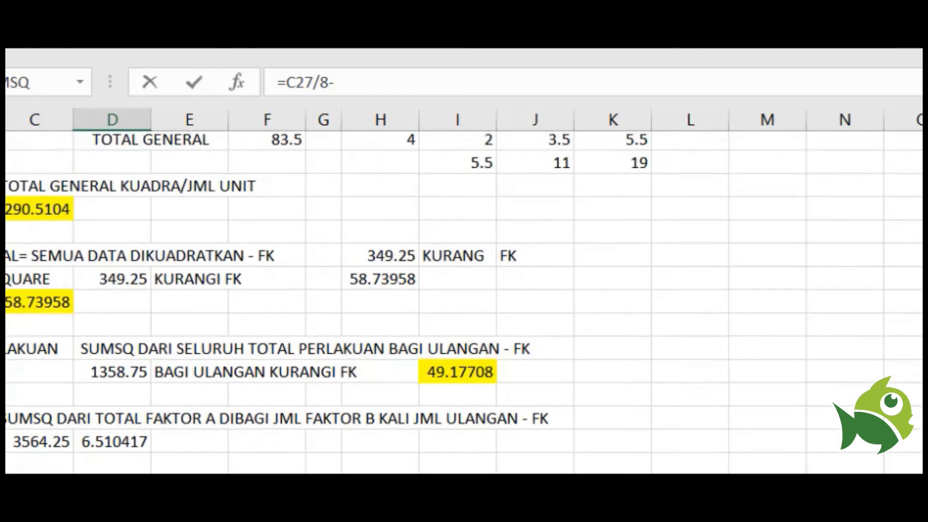
pyautogui.scroll(1, 464, 299)
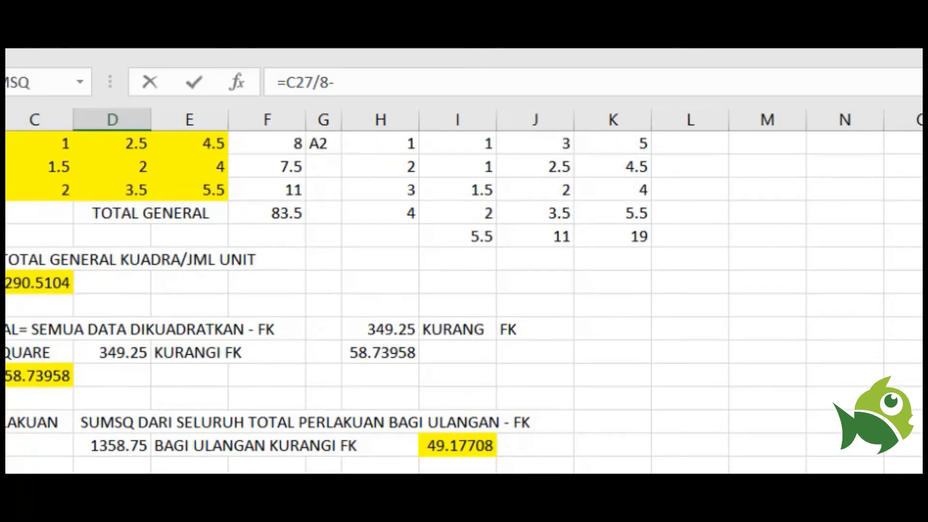
pyautogui.hscroll(-2, 463, 290)
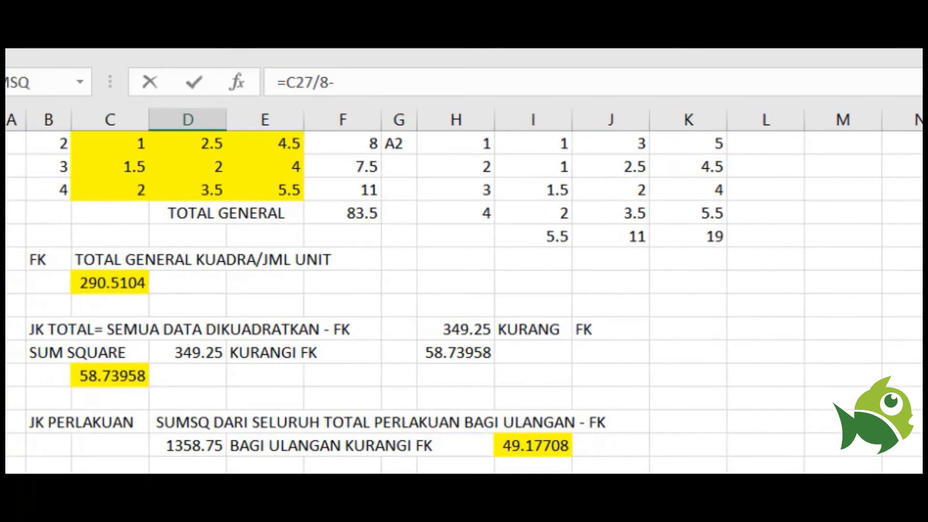
pyautogui.click(92, 286)
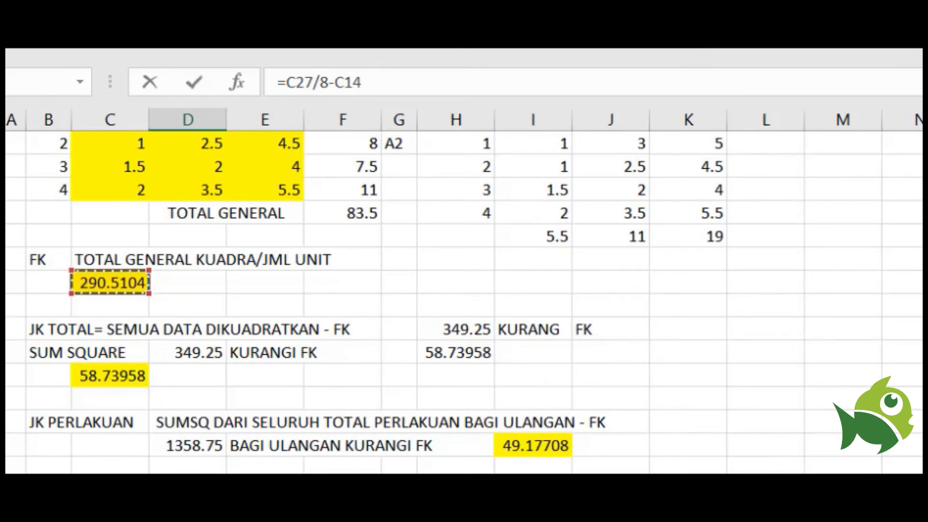
pyautogui.press('Return')
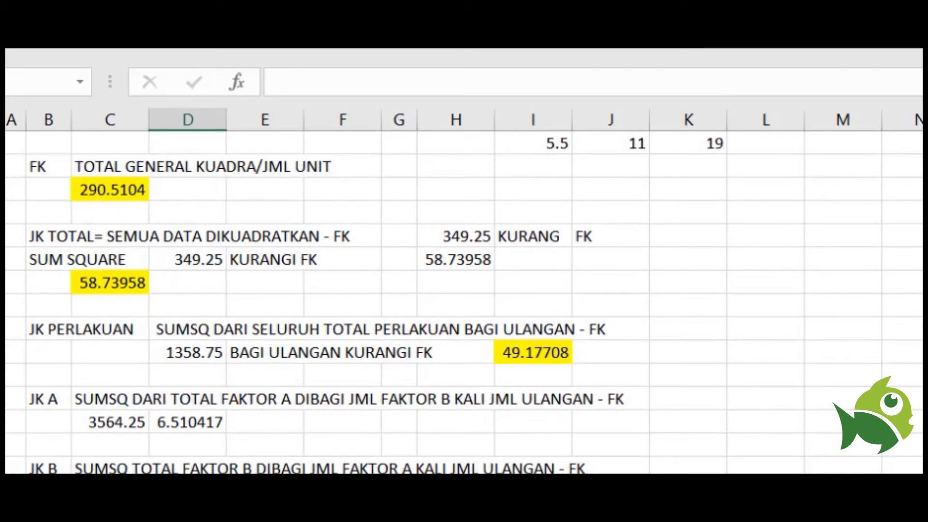
pyautogui.press('Up')
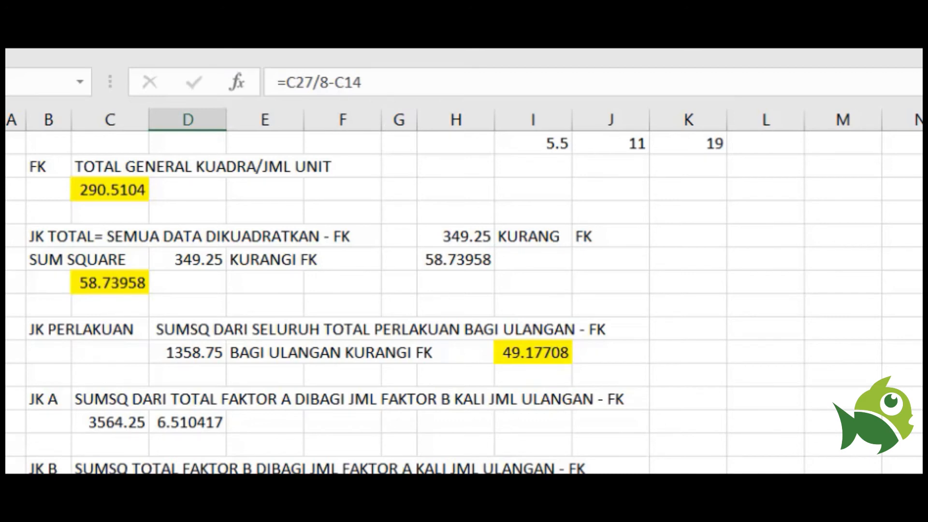
pyautogui.scroll(-1, 464, 303)
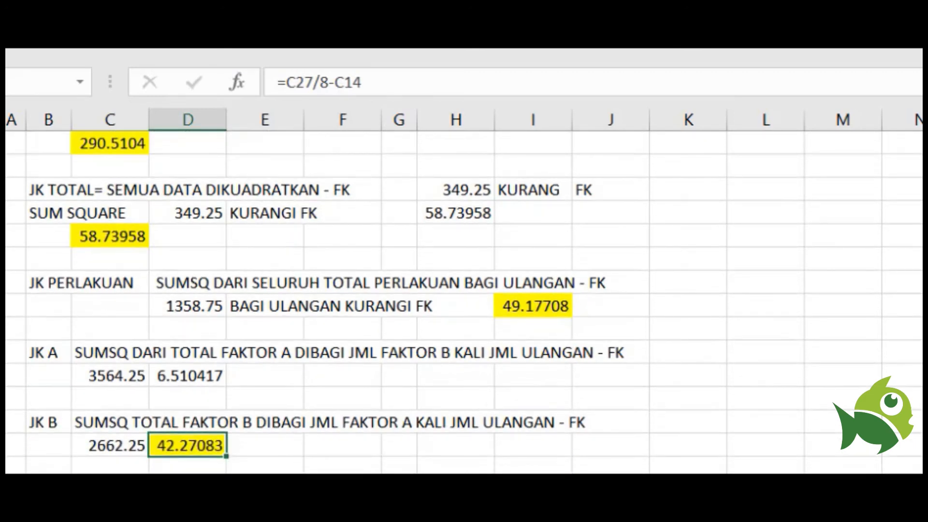
# Consult the JK formulas on the Sumber Keragaman table sheet, return to the calculations and label cell B31 "JK AB"
pyautogui.scroll(-2, 70, 380)
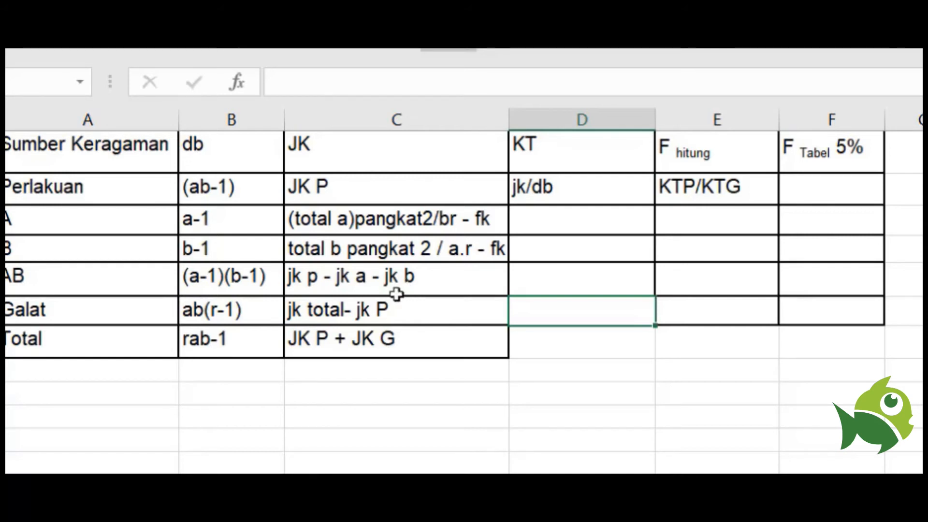
pyautogui.click(300, 483)
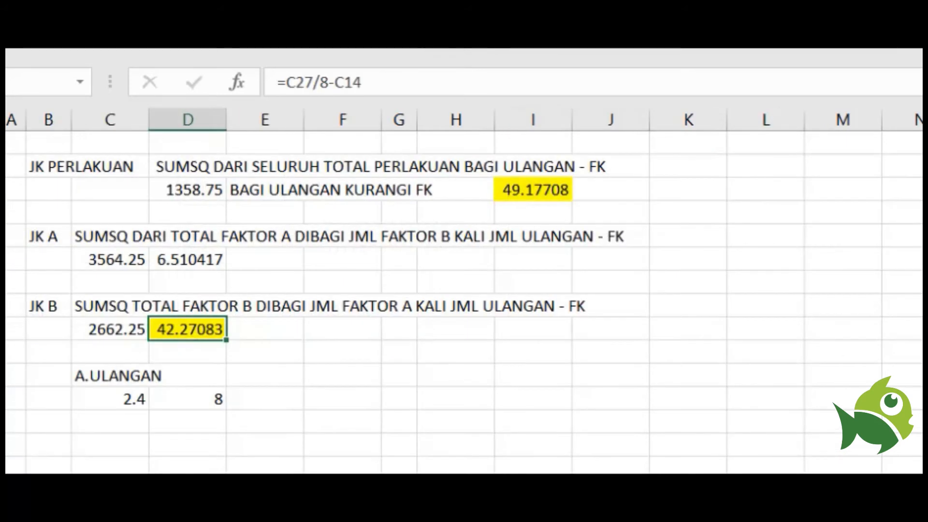
pyautogui.click(44, 421)
pyautogui.write('JK AB')
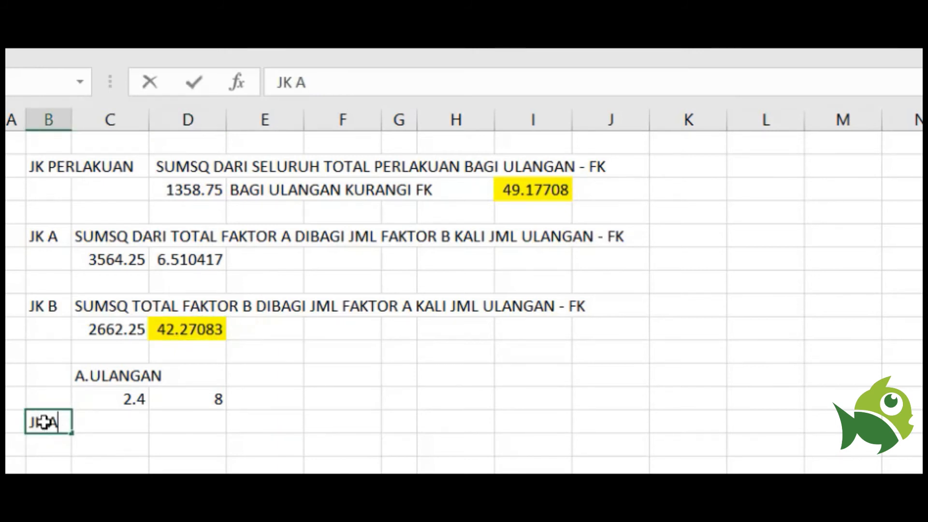
# Enter the formula description "JK PERLAKUAN -JK A - JK B" as plain text in cell C31 beside the JK AB label
pyautogui.click(130, 430)
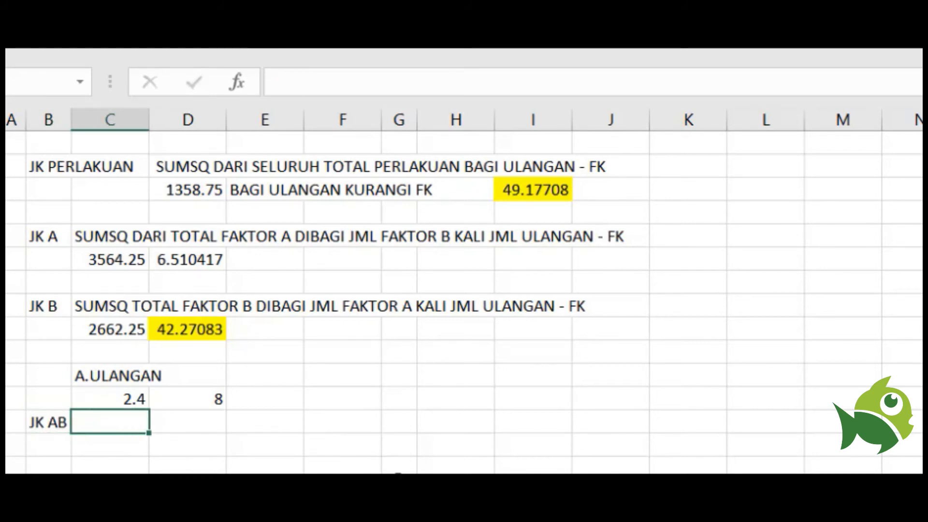
pyautogui.write('=')
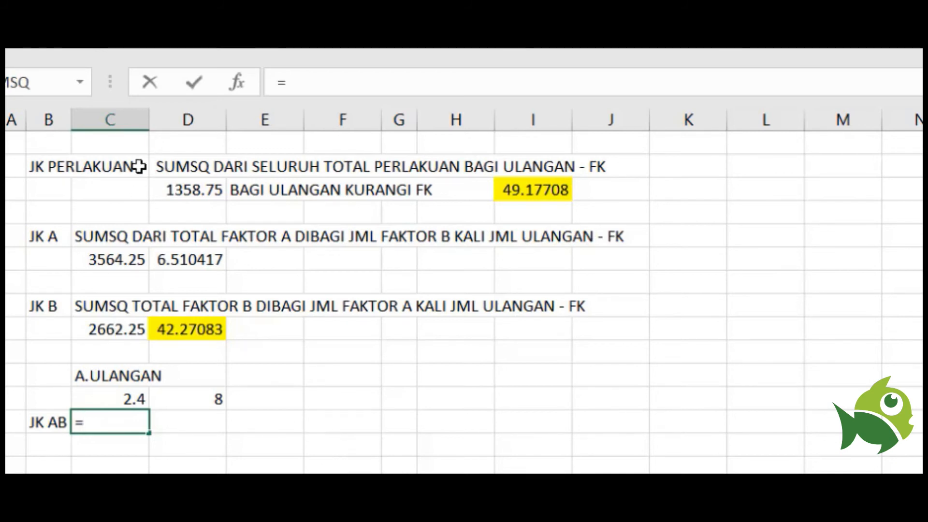
pyautogui.write('JK PERLAK')
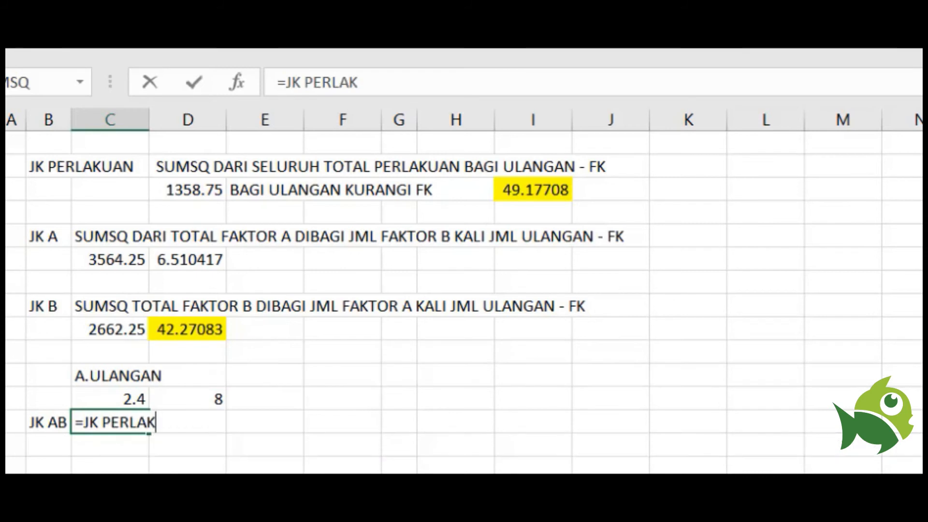
pyautogui.write('UAN')
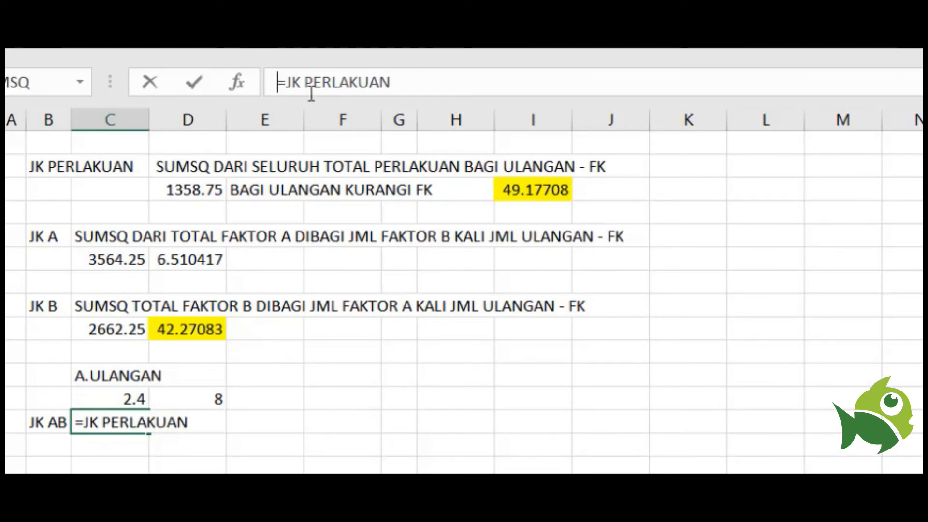
pyautogui.press('Delete')
pyautogui.click(404, 92)
pyautogui.write('-JK A')
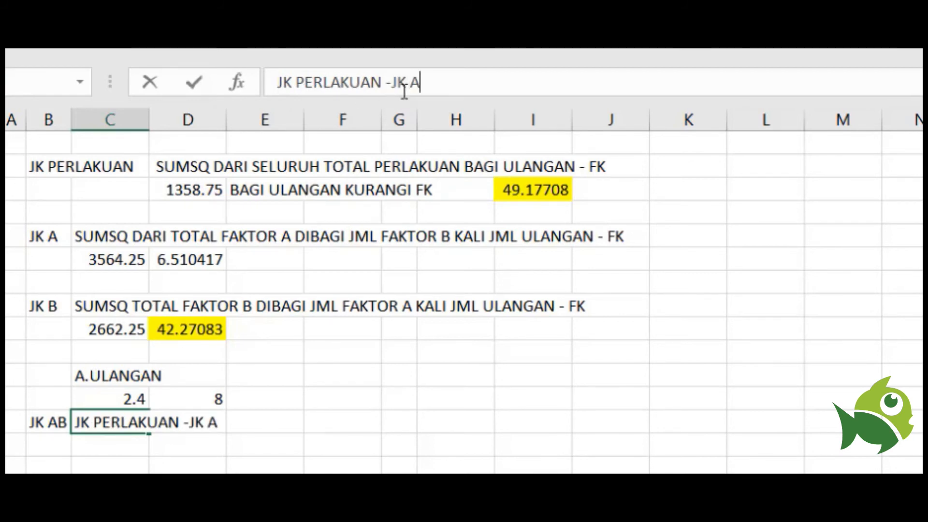
pyautogui.write(' - JK')
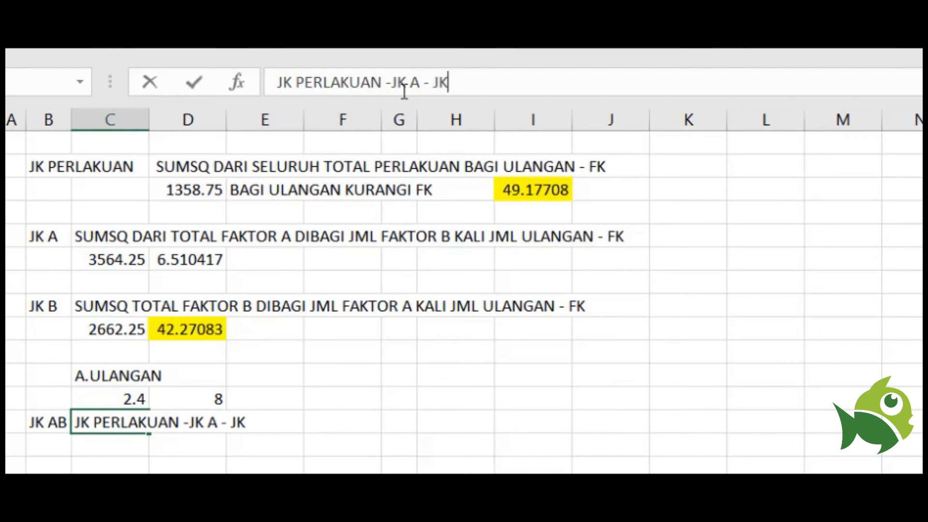
pyautogui.write(' B')
pyautogui.press('Return')
# Calculate JK AB in cell C32 with the formula =I21-D24-D27
pyautogui.write('=')
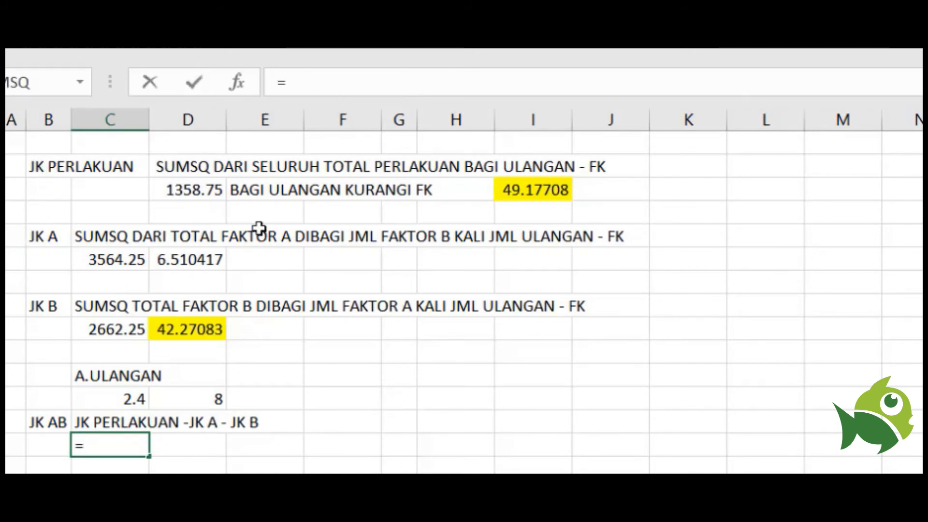
pyautogui.click(518, 193)
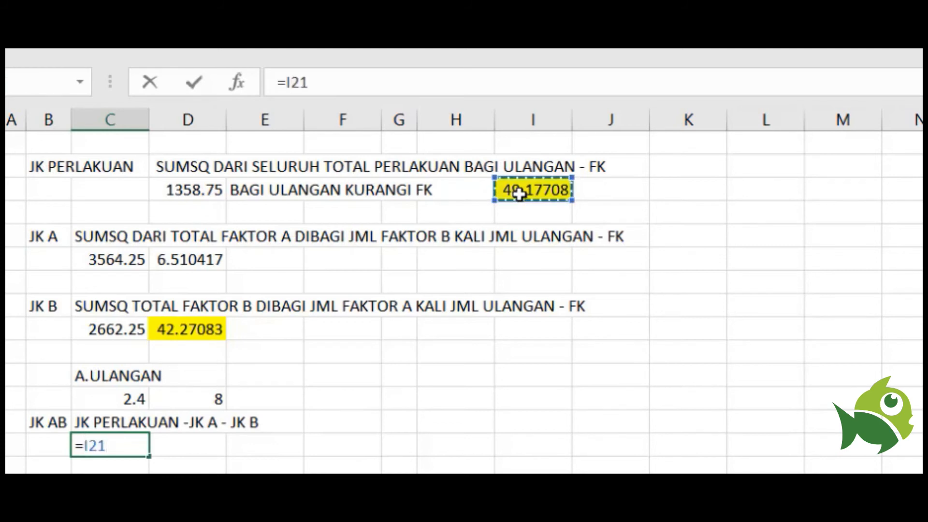
pyautogui.write('-')
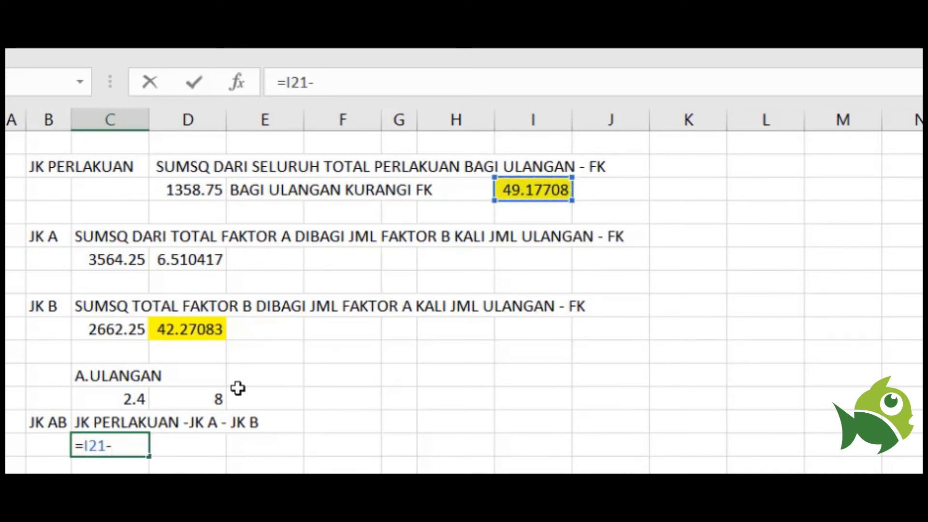
pyautogui.click(196, 261)
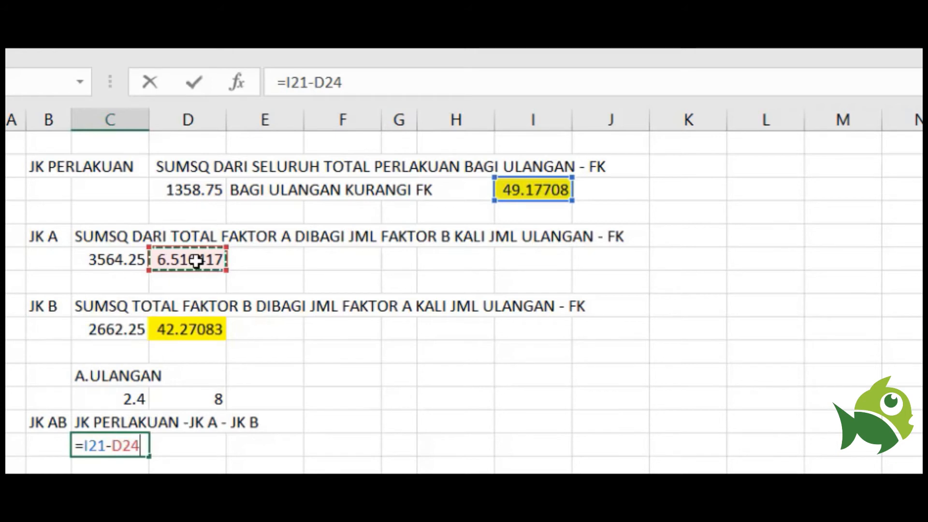
pyautogui.write('-')
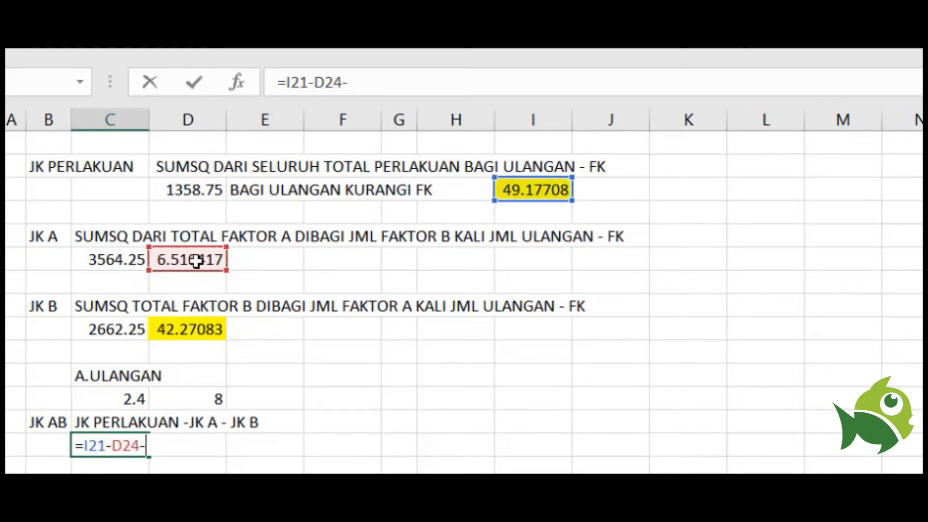
pyautogui.click(195, 338)
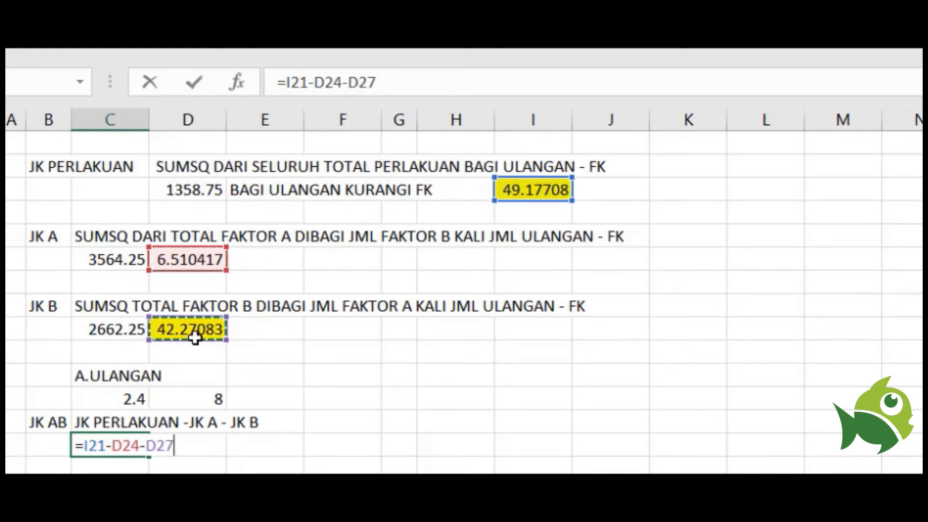
pyautogui.press('Return')
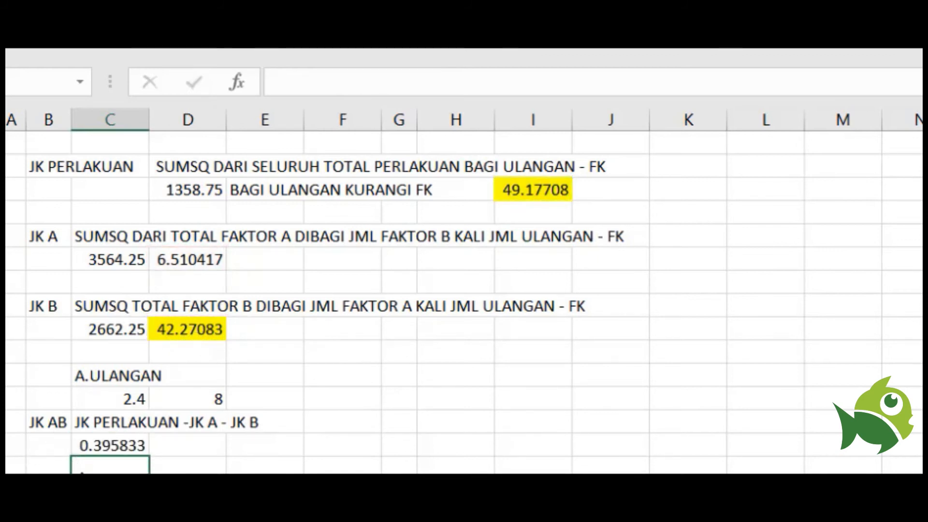
# Highlight the JK AB result in C32 and the JK A result in D24 with yellow fill
pyautogui.click(101, 442)
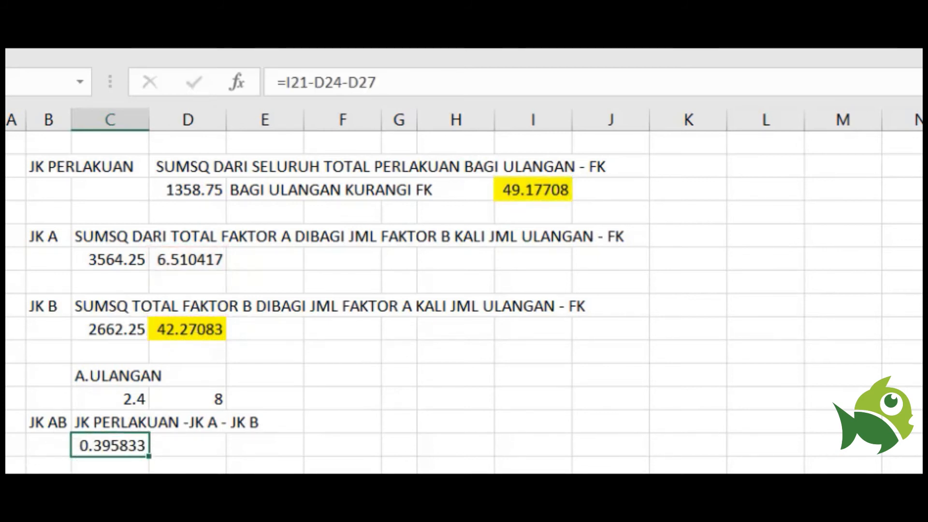
pyautogui.click(215, 50)
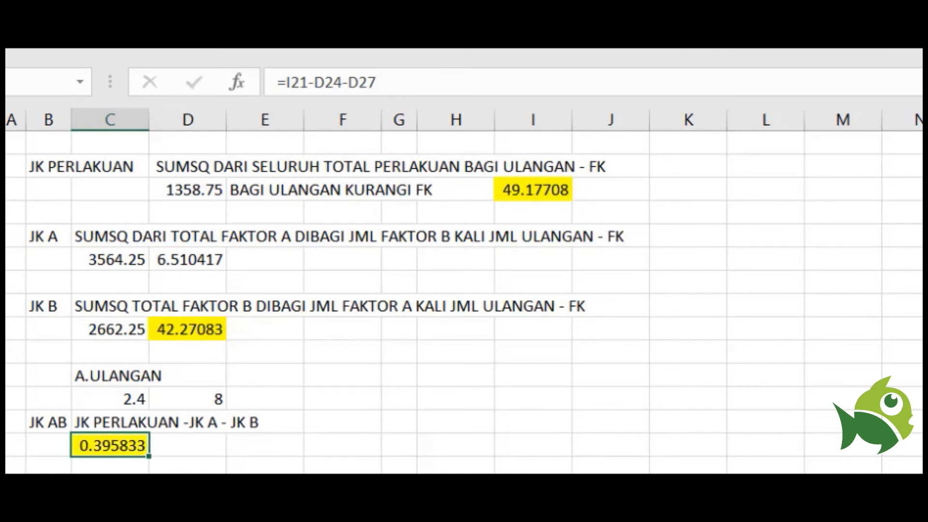
pyautogui.click(177, 258)
pyautogui.click(215, 50)
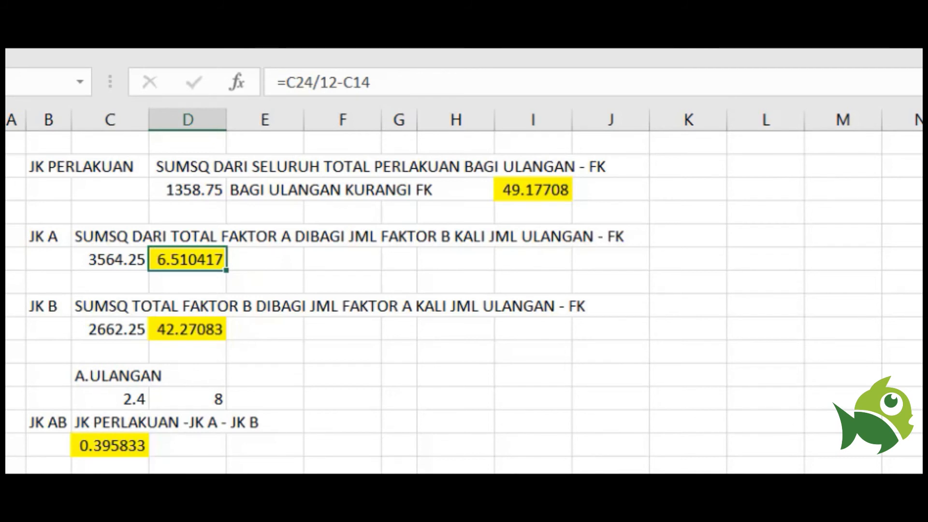
# Consult the JK Galat formula on the Sumber Keragaman table sheet, return to the calculations and label cell B33 "JK GALAT"
pyautogui.click(193, 488)
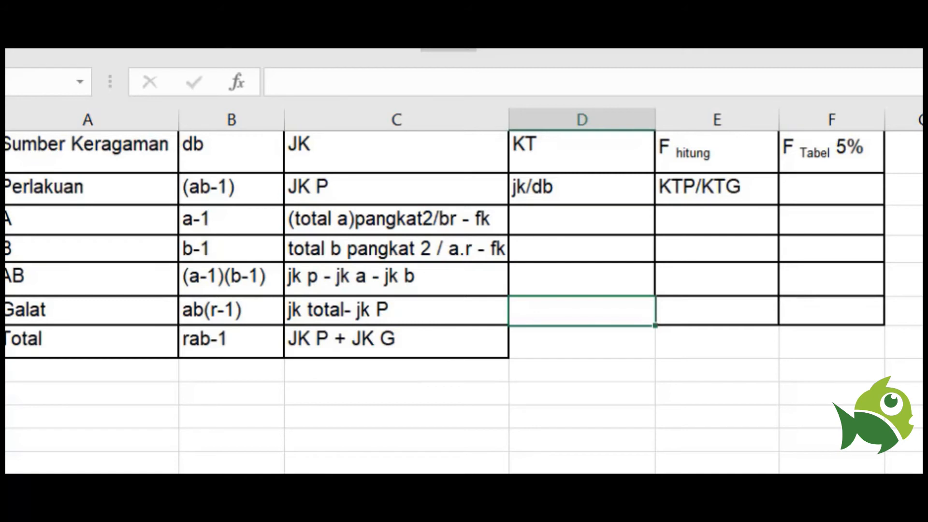
pyautogui.hotkey('ctrl', 'pageup')
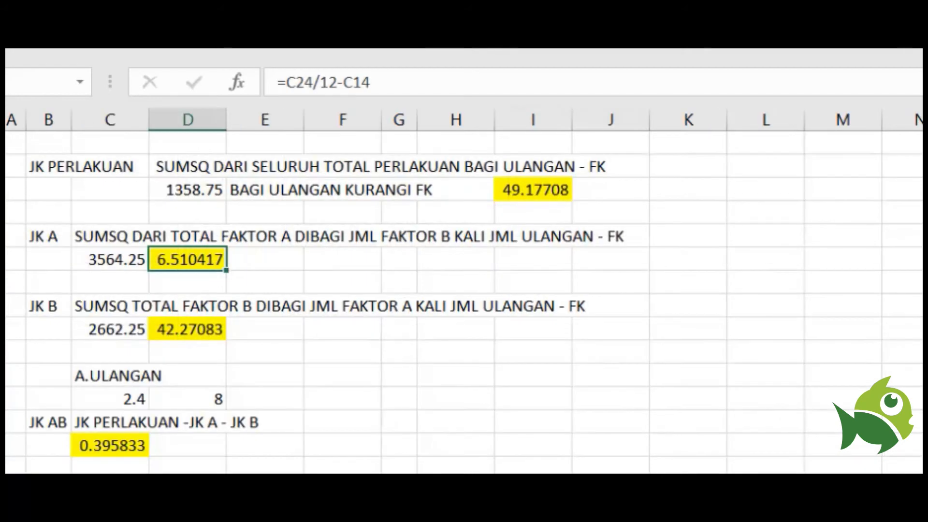
pyautogui.click(44, 470)
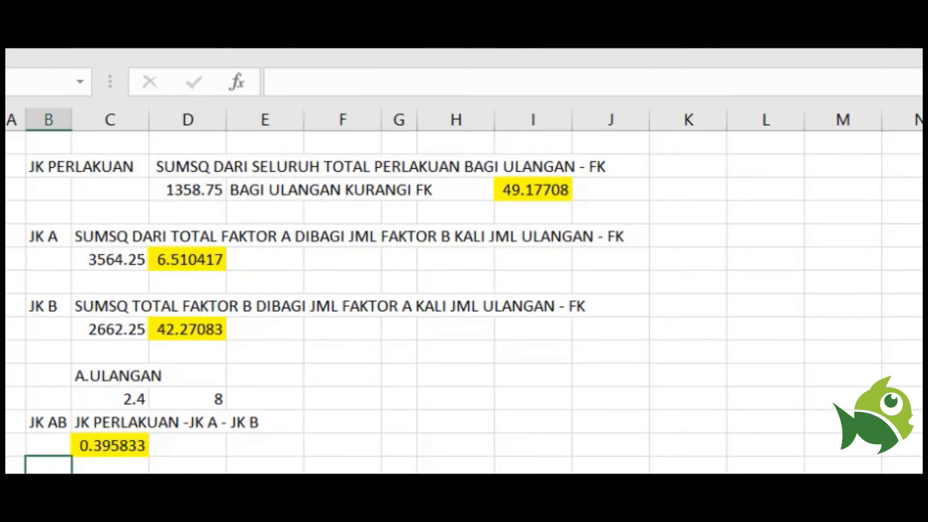
pyautogui.scroll(-3, 560, 313)
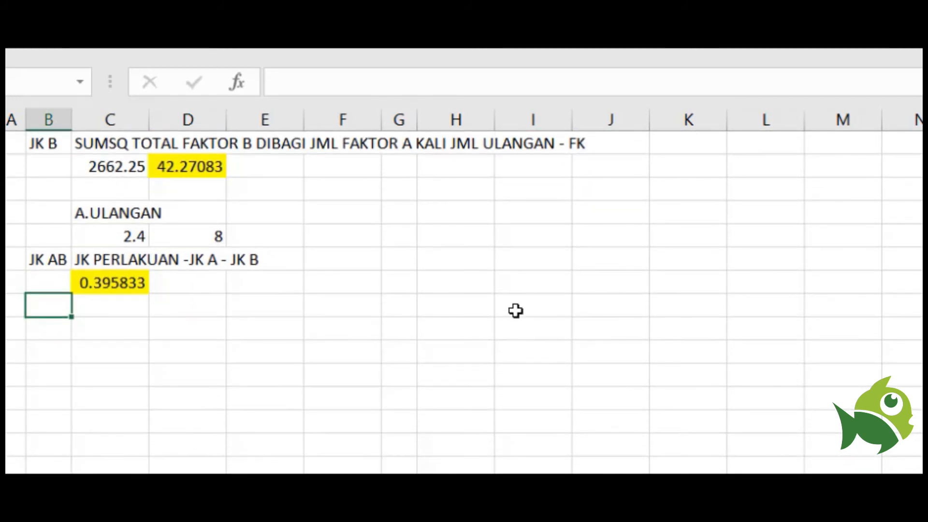
pyautogui.write('JK GALAT')
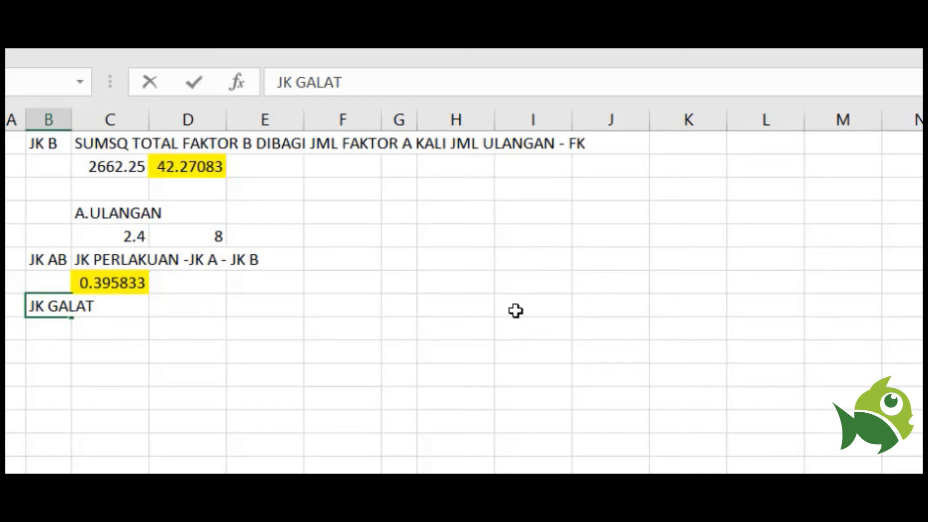
pyautogui.click(128, 368)
# Enter the formula description "JK TOTAL - JK PERLAKUAN" as plain text in cell D33 beside the JK GALAT label
pyautogui.click(161, 314)
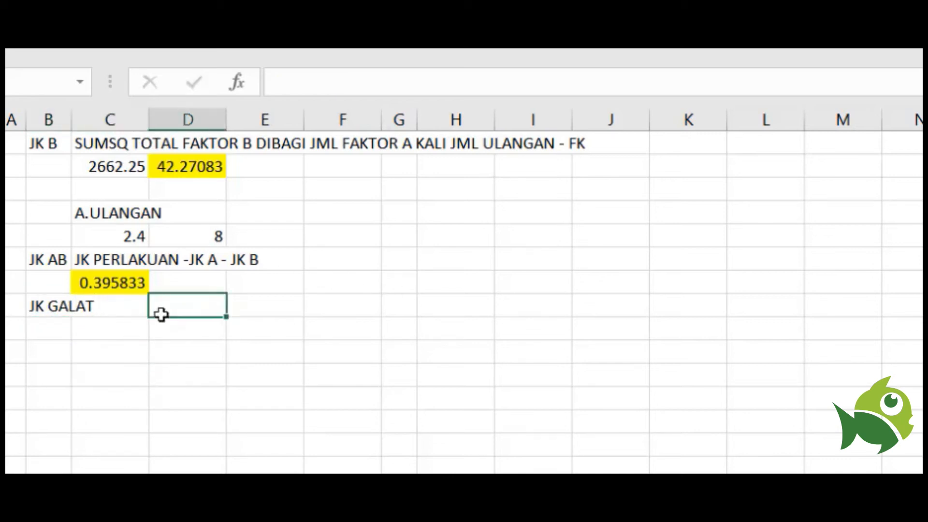
pyautogui.write('JK PERLA')
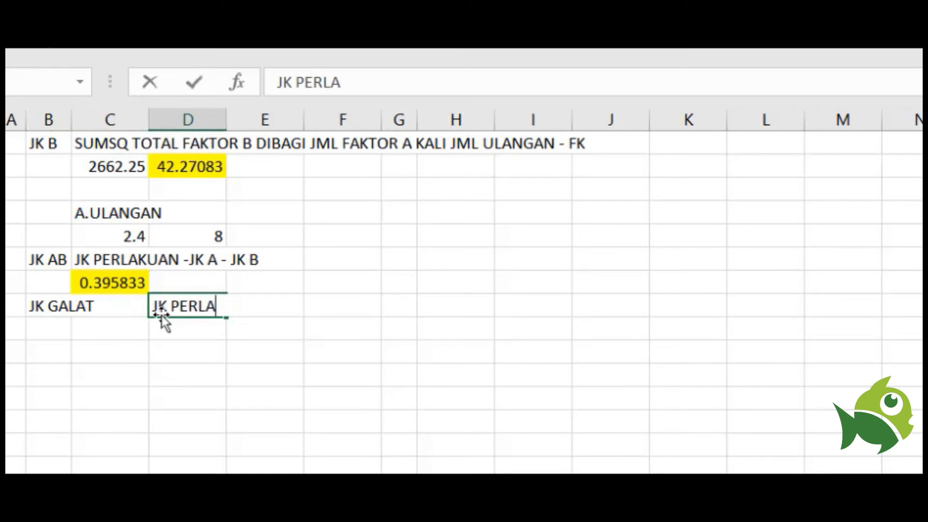
pyautogui.write('KUAN-JK')
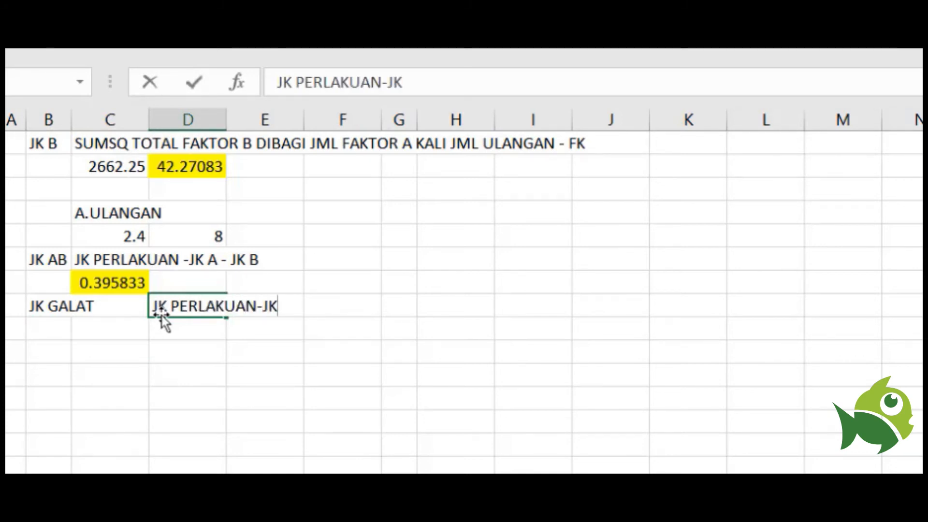
pyautogui.press('BackSpace')
pyautogui.press('BackSpace')
pyautogui.press('BackSpace')
pyautogui.press('BackSpace')
pyautogui.press('BackSpace')
pyautogui.press('BackSpace')
pyautogui.press('BackSpace')
pyautogui.press('BackSpace')
pyautogui.press('BackSpace')
pyautogui.press('BackSpace')
pyautogui.press('BackSpace')
pyautogui.press('BackSpace')
pyautogui.press('BackSpace')
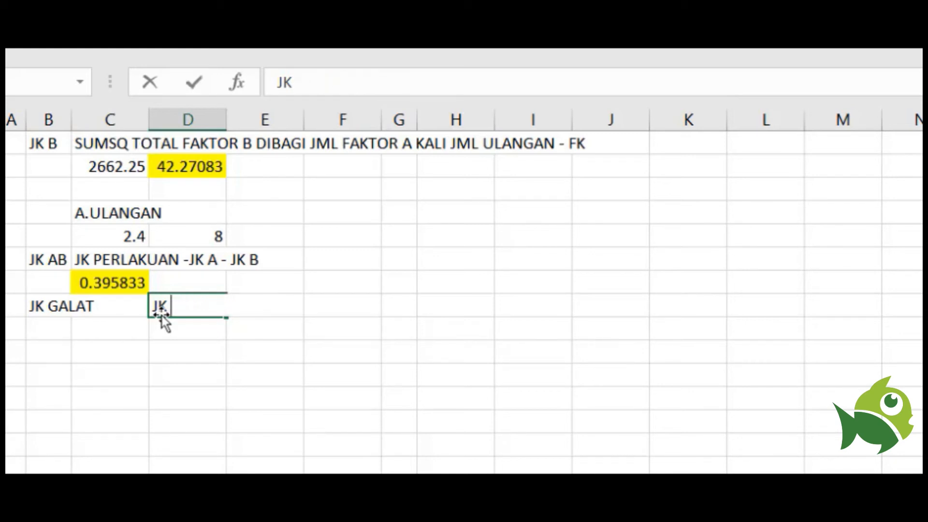
pyautogui.write('TOTAL - ')
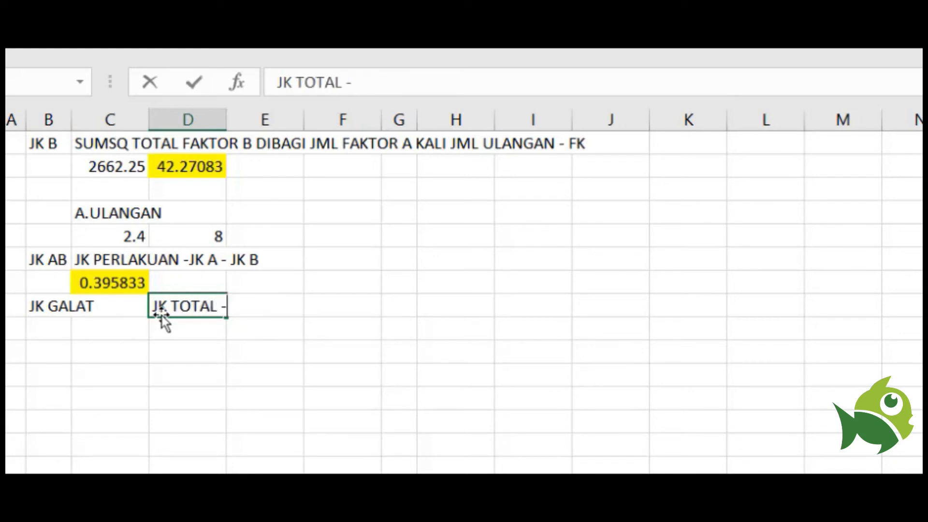
pyautogui.write('JK PERLAK')
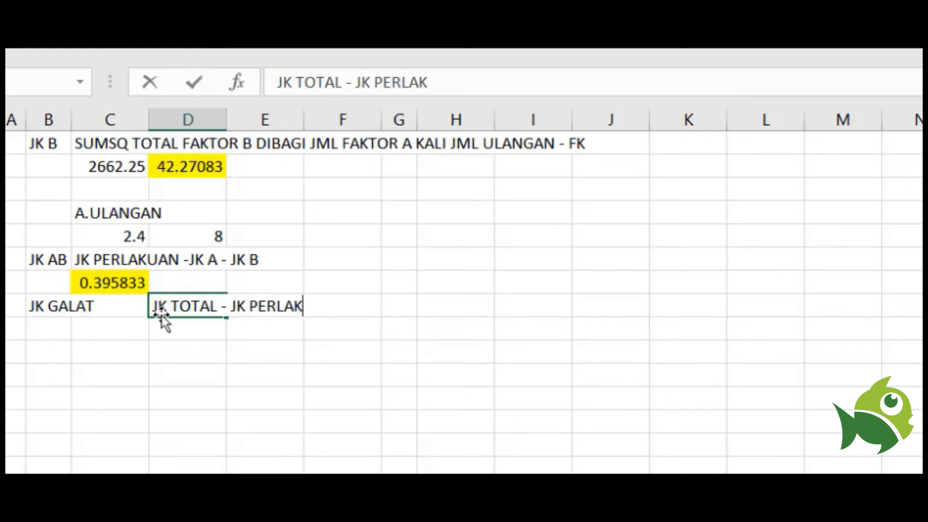
pyautogui.write('UAN')
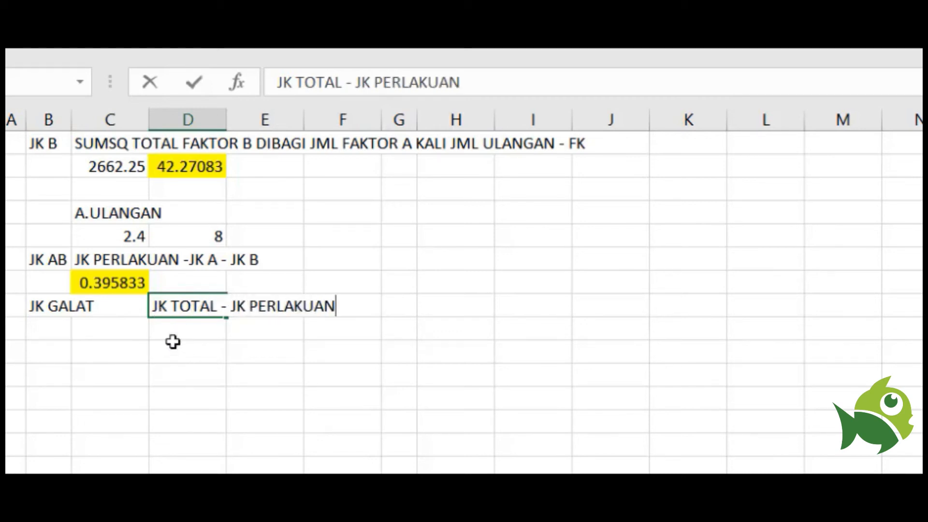
pyautogui.press('Return')
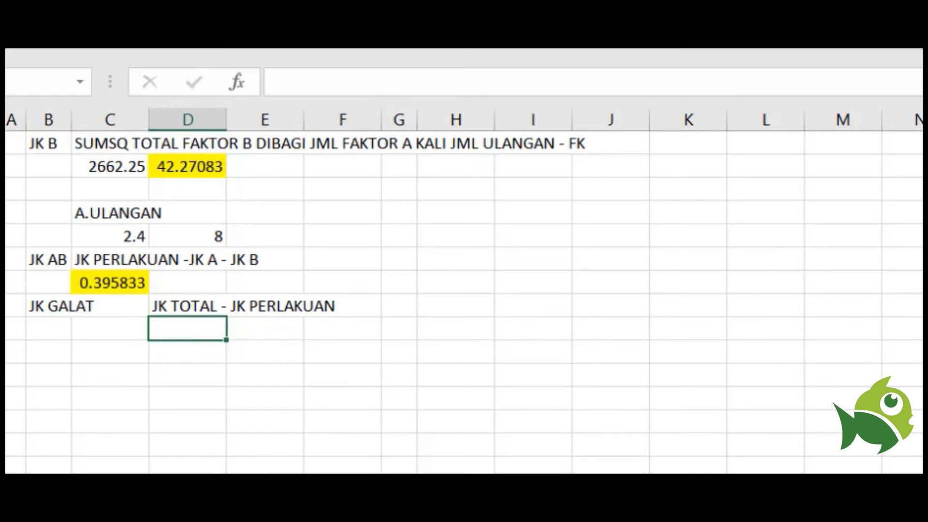
# Calculate JK GALAT in cell D34 by subtracting JK Perlakuan from JK Total with the formula =C18-I21
pyautogui.write('=')
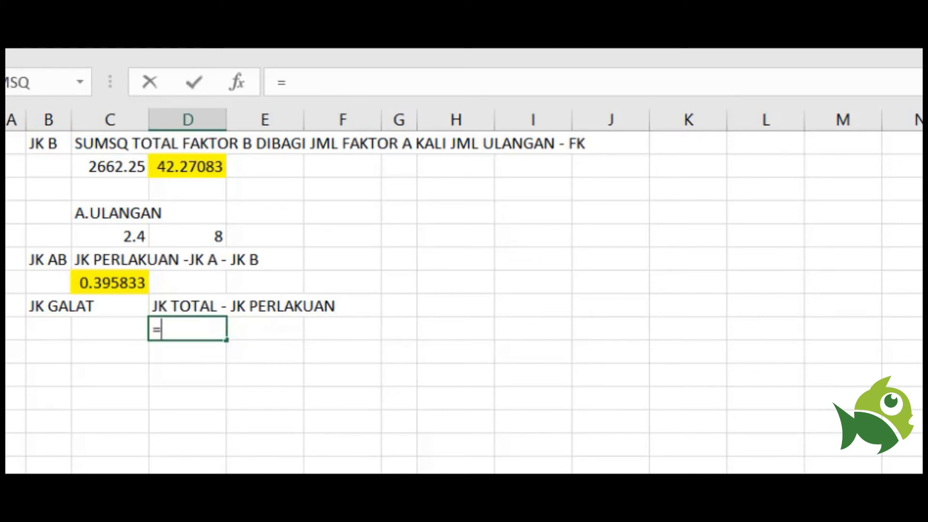
pyautogui.scroll(1, 464, 297)
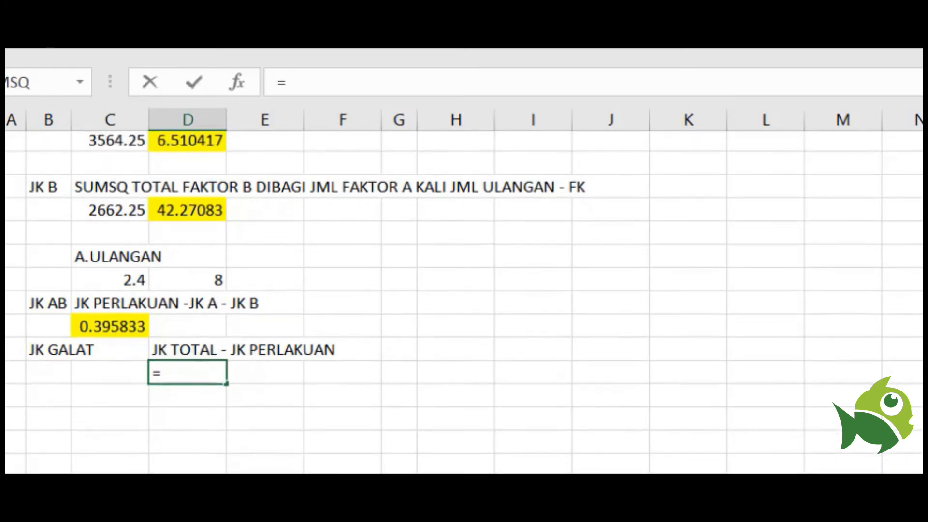
pyautogui.scroll(3, 464, 302)
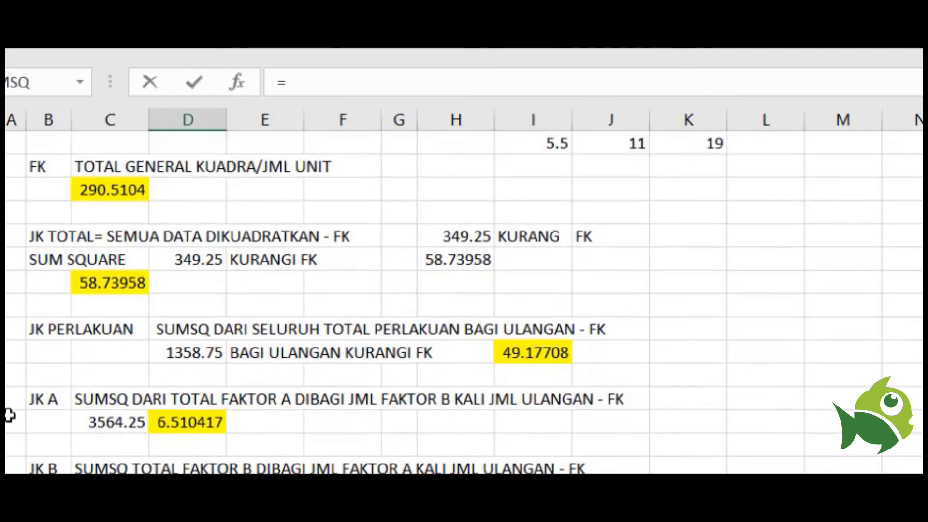
pyautogui.click(98, 280)
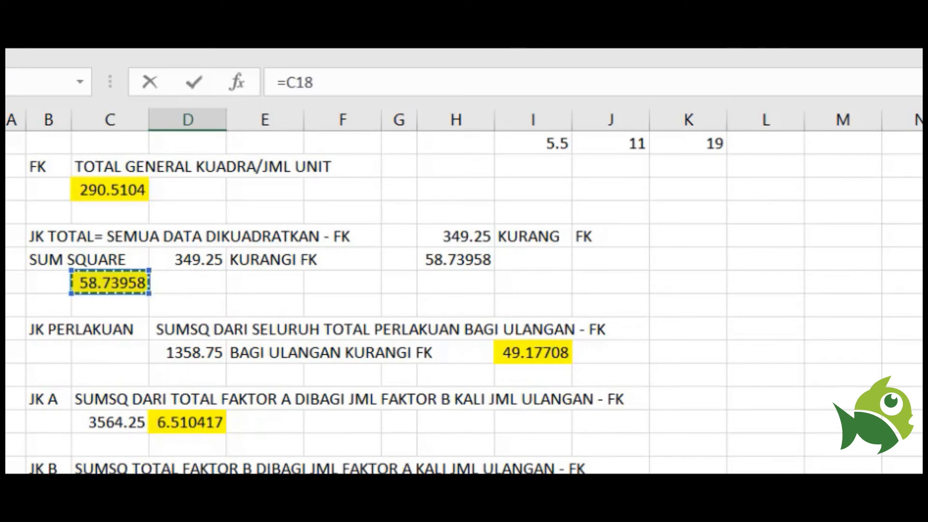
pyautogui.scroll(-2, 464, 300)
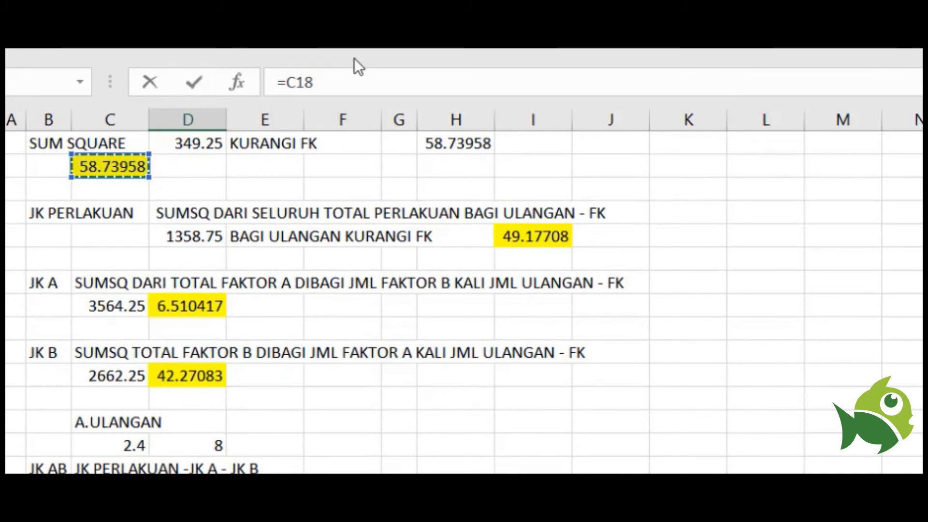
pyautogui.click(325, 81)
pyautogui.write('-')
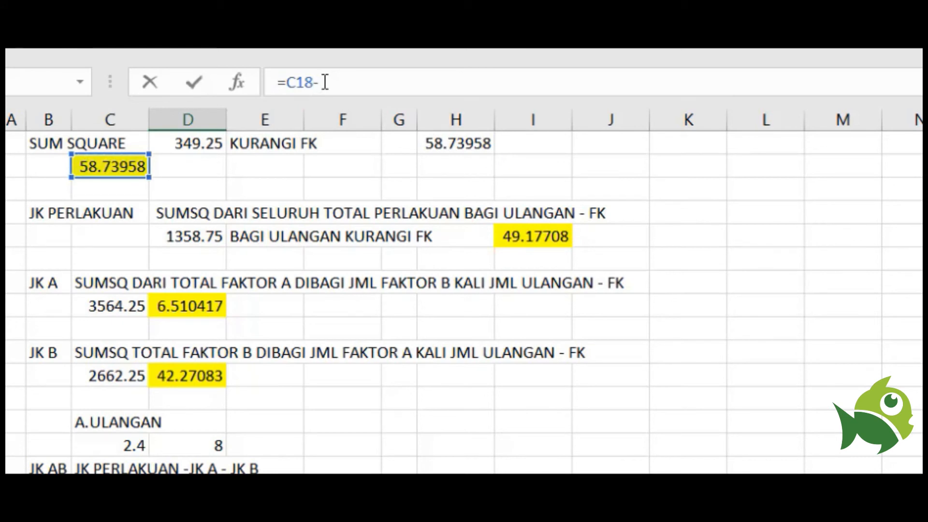
pyautogui.click(528, 243)
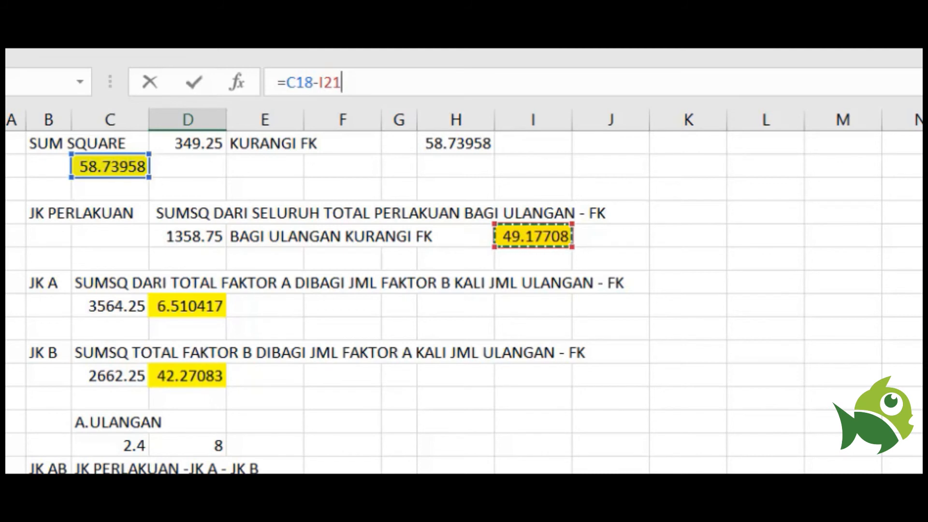
pyautogui.press('Return')
pyautogui.scroll(-1, 464, 302)
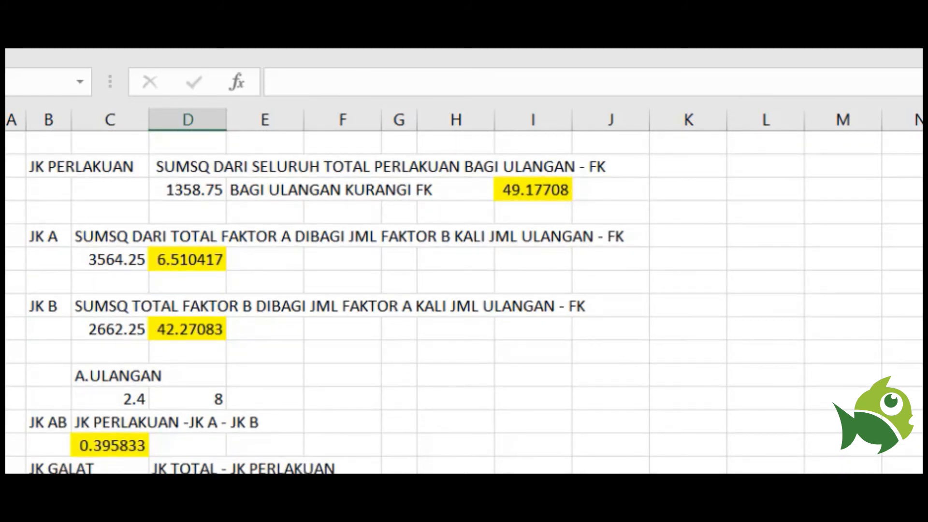
pyautogui.press('Up')
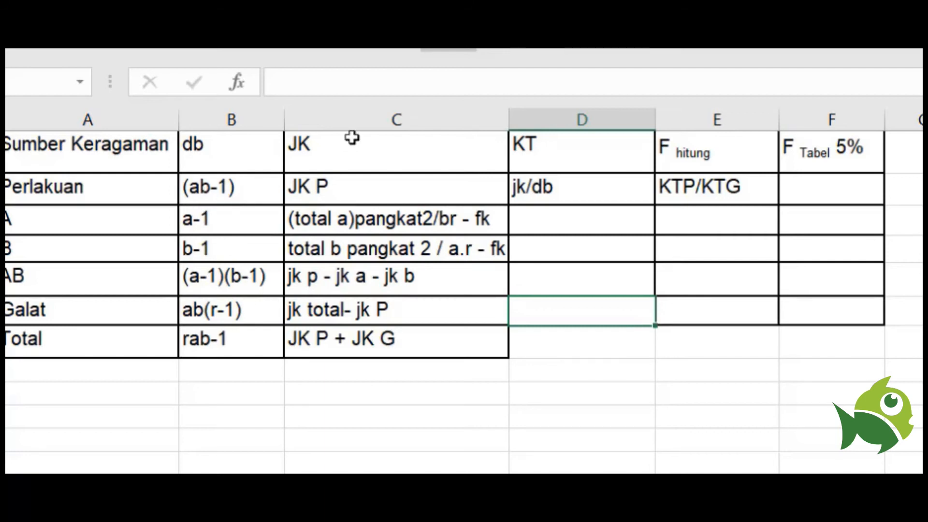
# Insert a new column before the JK column in the Sumber Keragaman table and head it "DB"
pyautogui.click(347, 115)
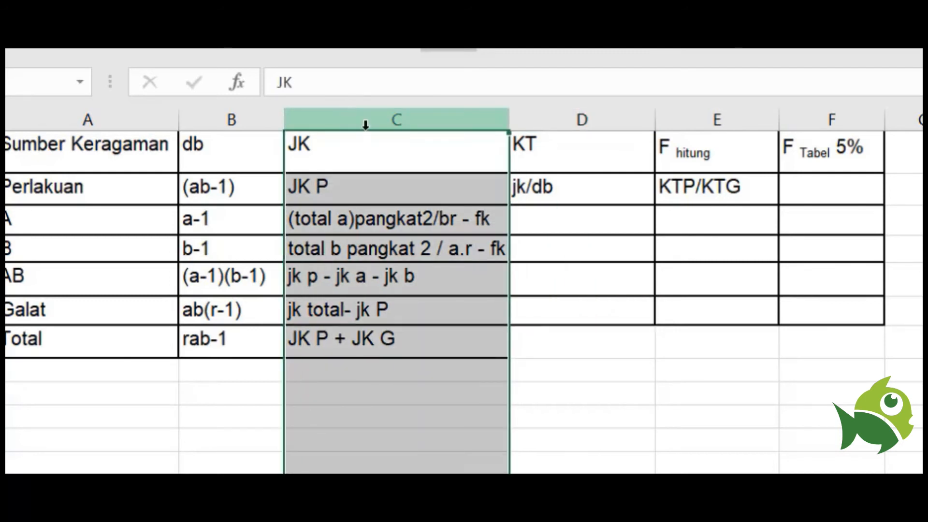
pyautogui.hotkey('ctrl', 'shift', '=')
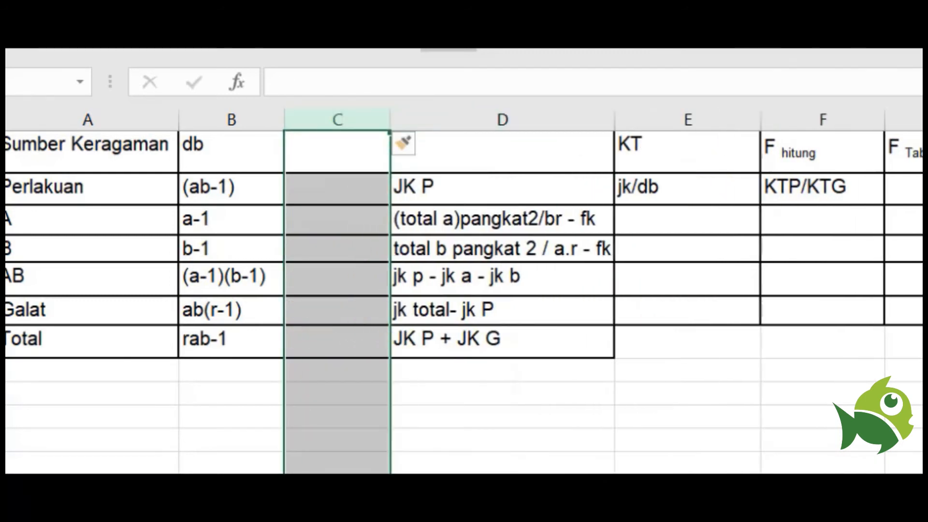
pyautogui.click(323, 158)
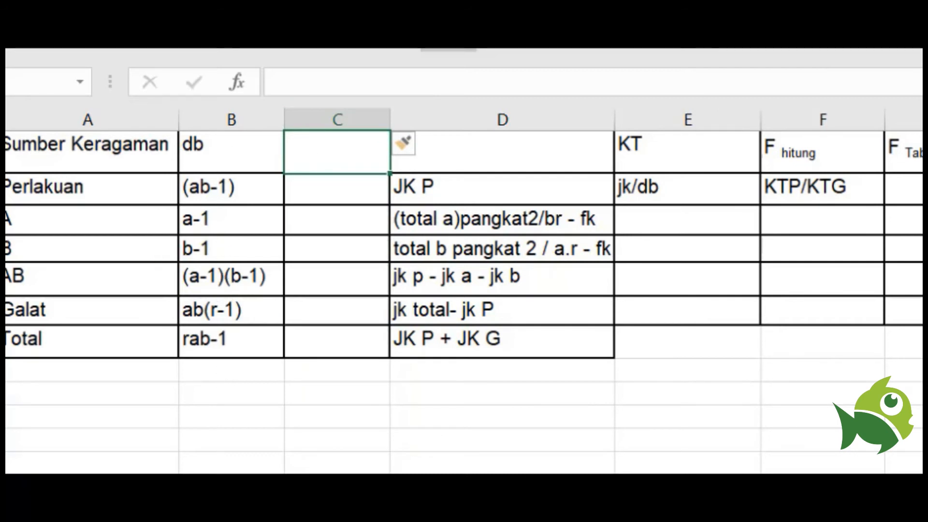
pyautogui.write('DB')
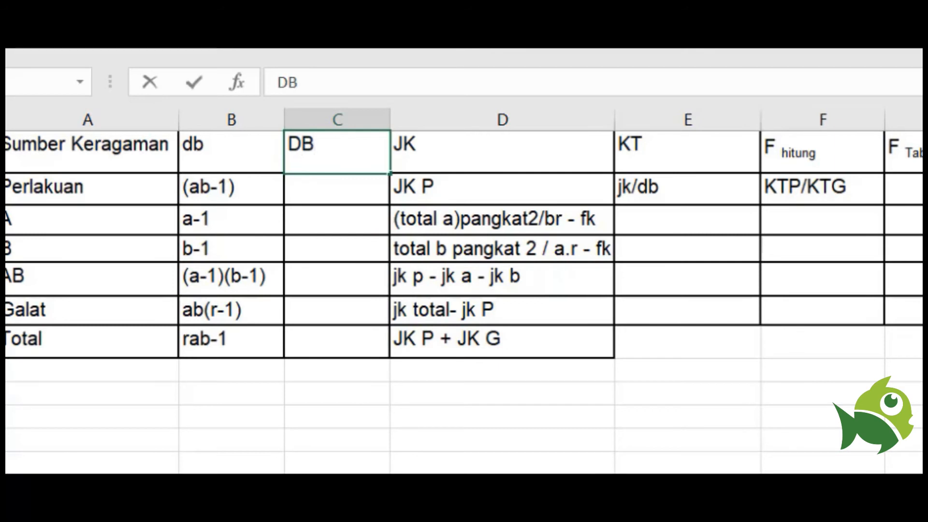
# Enter "2.3-1=5" as text in the DB column for the Perlakuan row
pyautogui.click(311, 195)
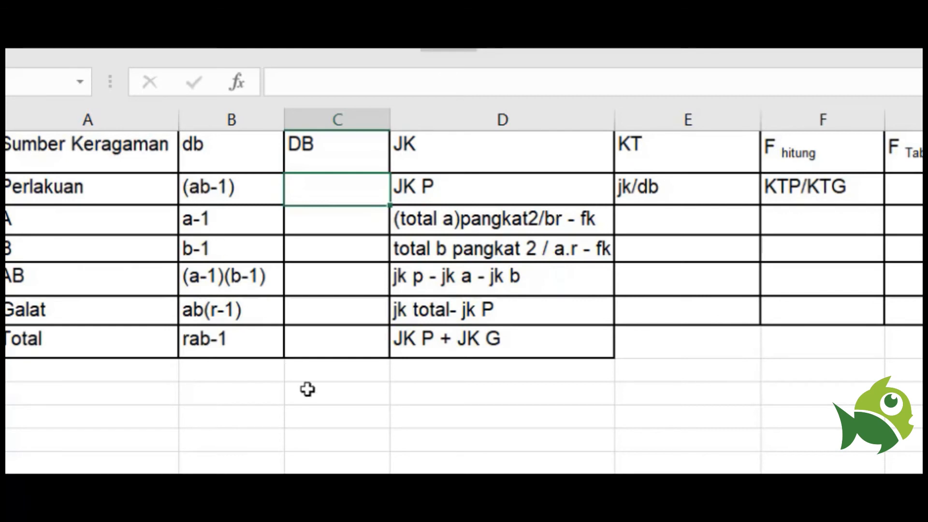
pyautogui.write('2')
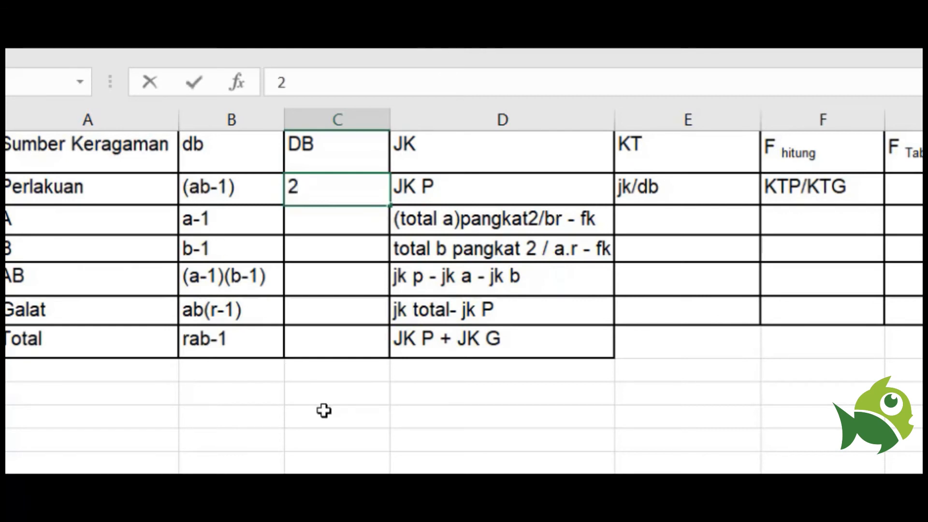
pyautogui.write('.3-1')
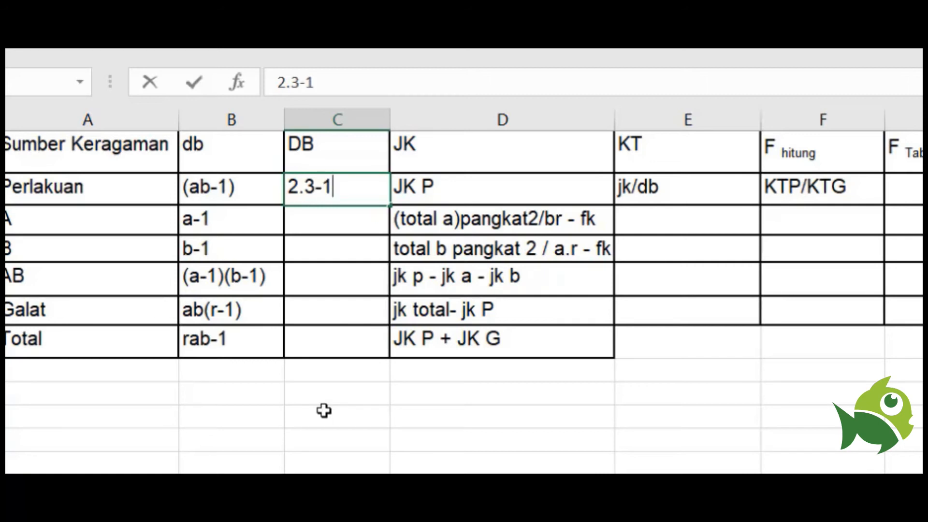
pyautogui.write('=5')
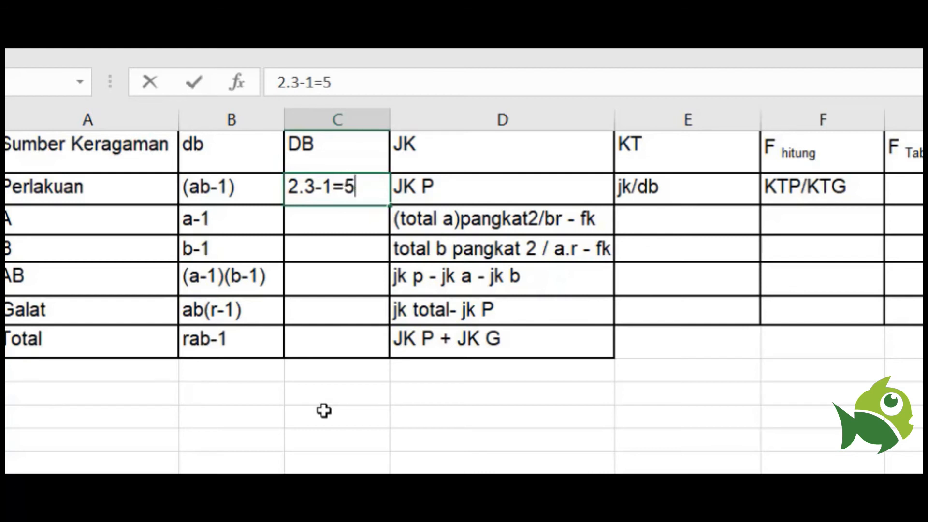
# Check the factor levels in the Paint diagram, return to the spreadsheet and enter "2-1=1" in the DB column for factor A
pyautogui.click(337, 223)
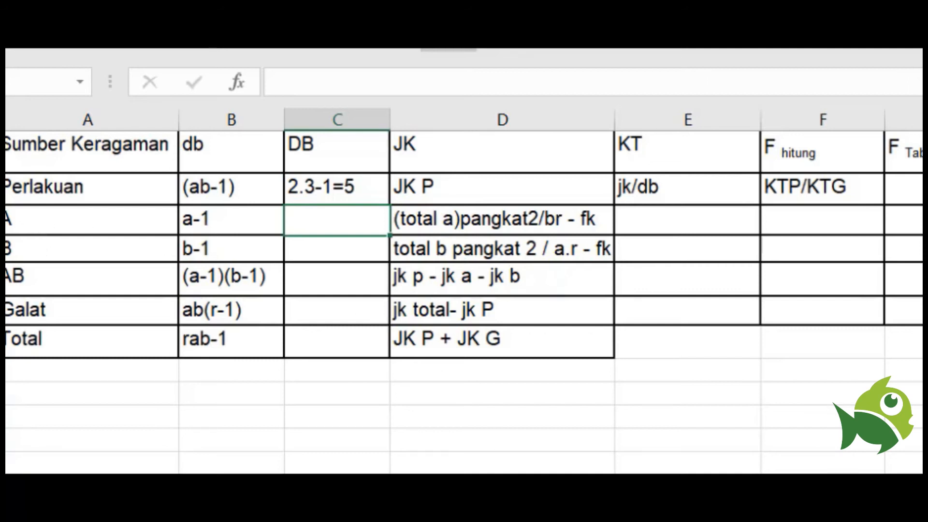
pyautogui.click(483, 517)
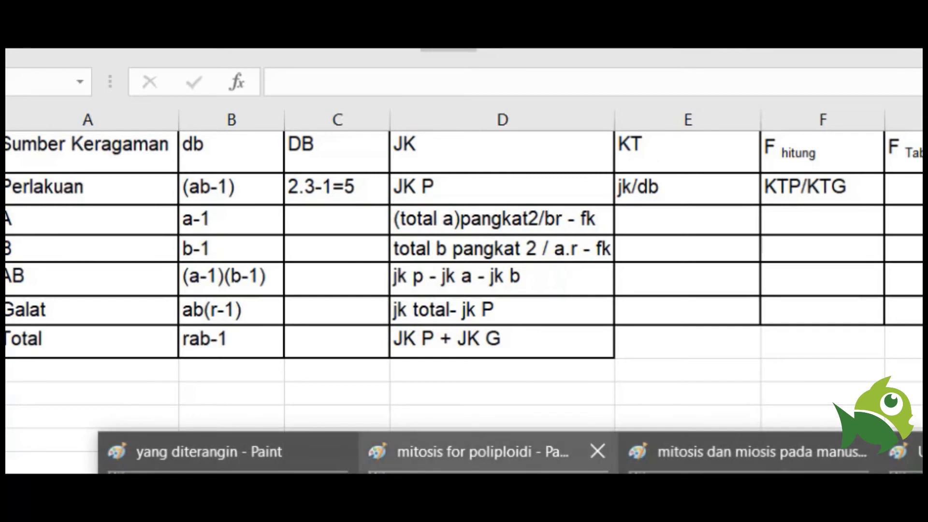
pyautogui.click(913, 498)
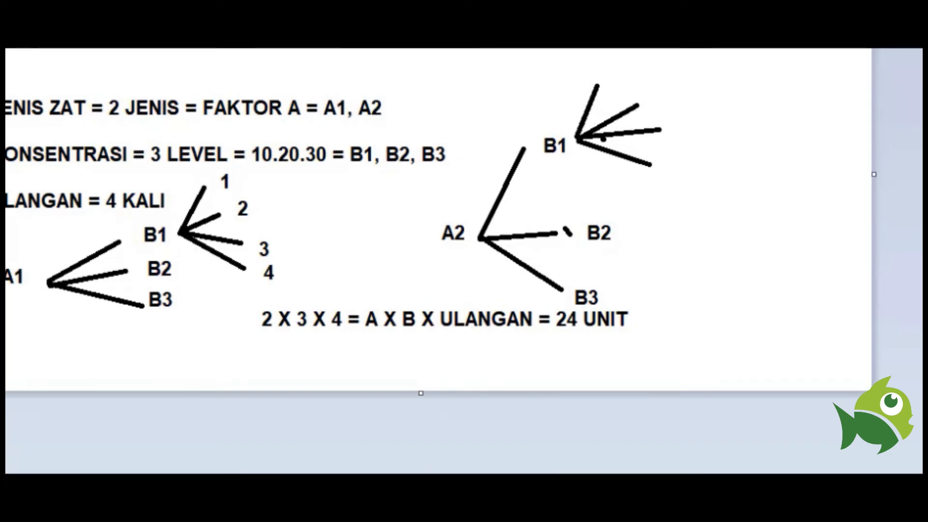
pyautogui.click(302, 512)
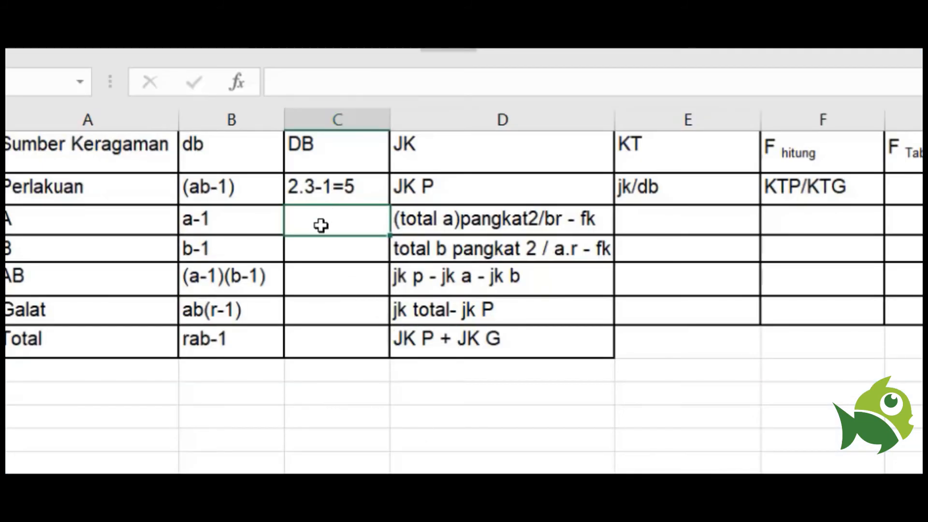
pyautogui.write('2-1=1')
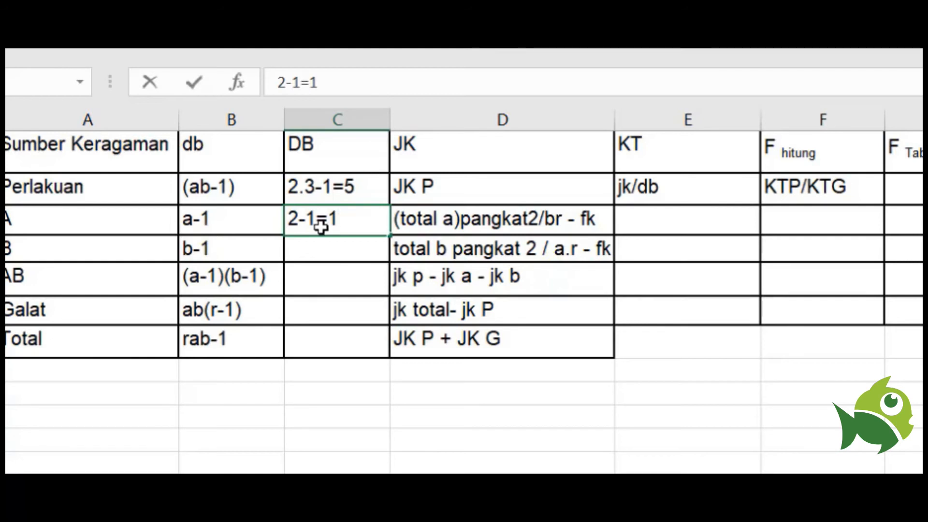
# Enter "3-1=2" for factor B and "1.2 = 2" for AB in the DB column
pyautogui.press('Return')
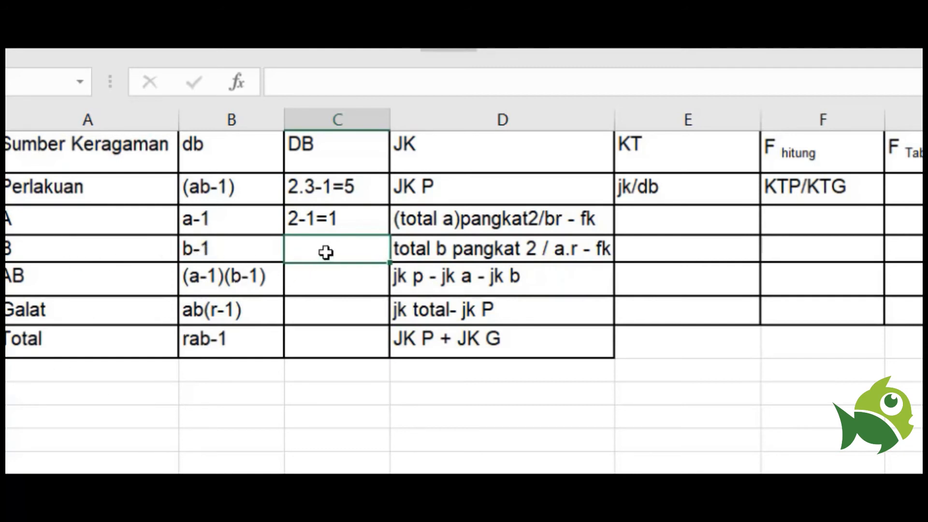
pyautogui.write('3-1')
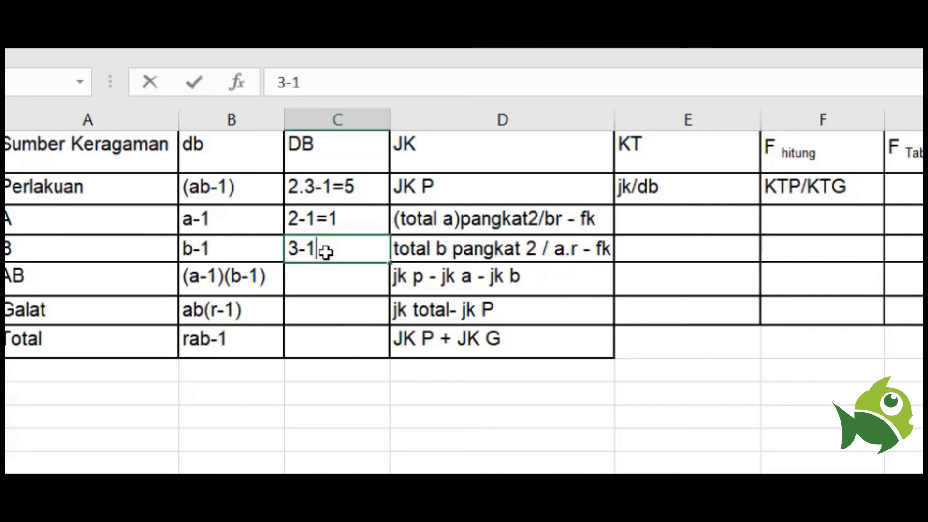
pyautogui.write('=2')
pyautogui.click(344, 288)
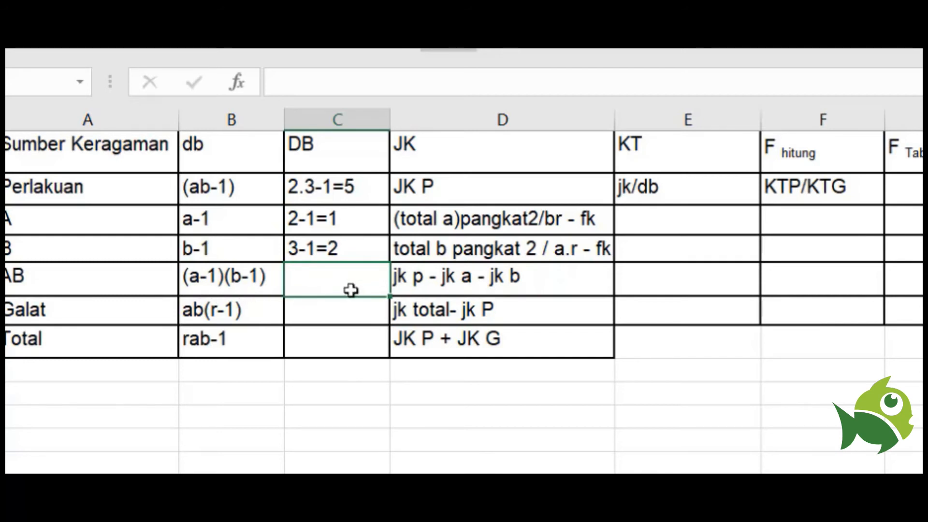
pyautogui.write('1.2 ')
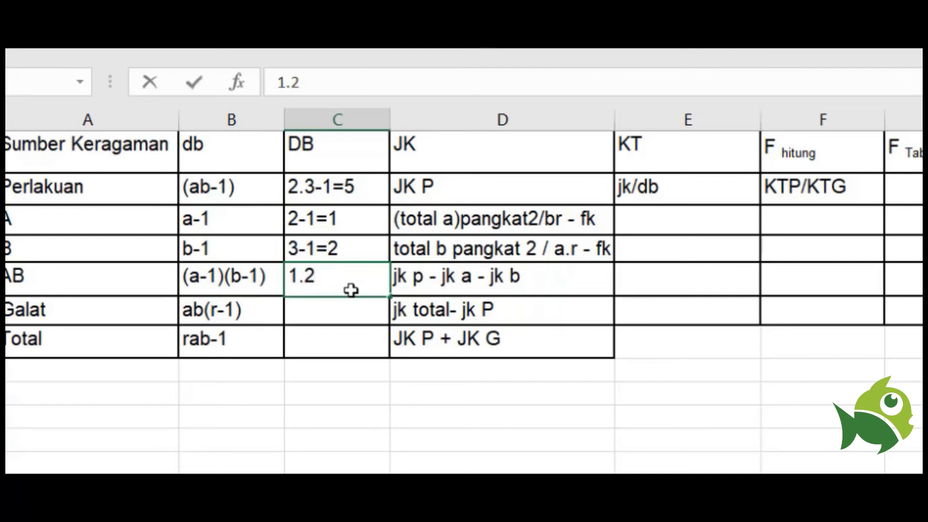
pyautogui.write('= 2')
pyautogui.press('Return')
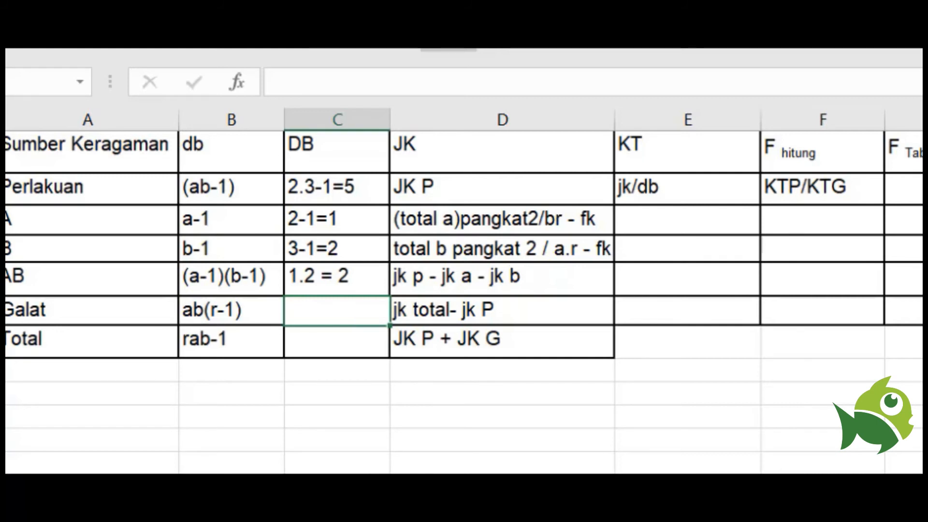
# Enter "2.3(4-1)=18" as text in the DB column for the Galat row
pyautogui.write('2.')
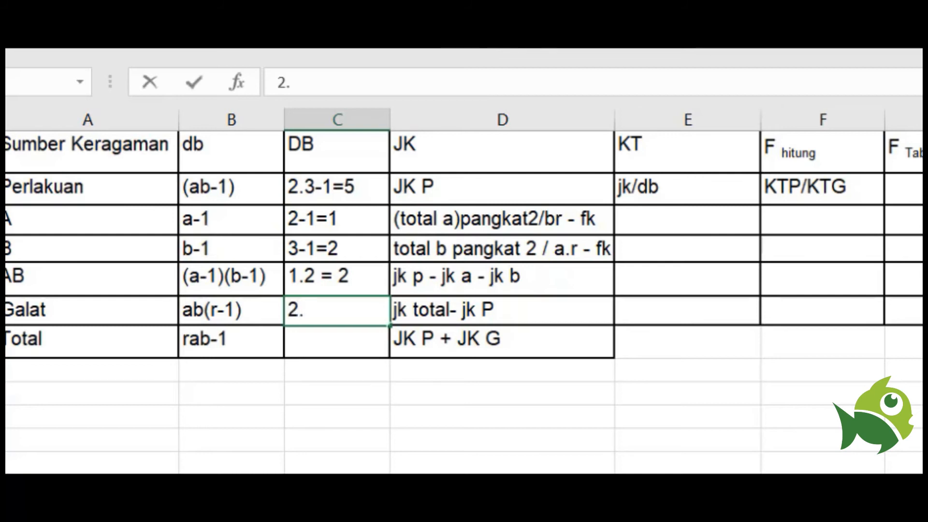
pyautogui.write('3')
pyautogui.write('(4-1)=')
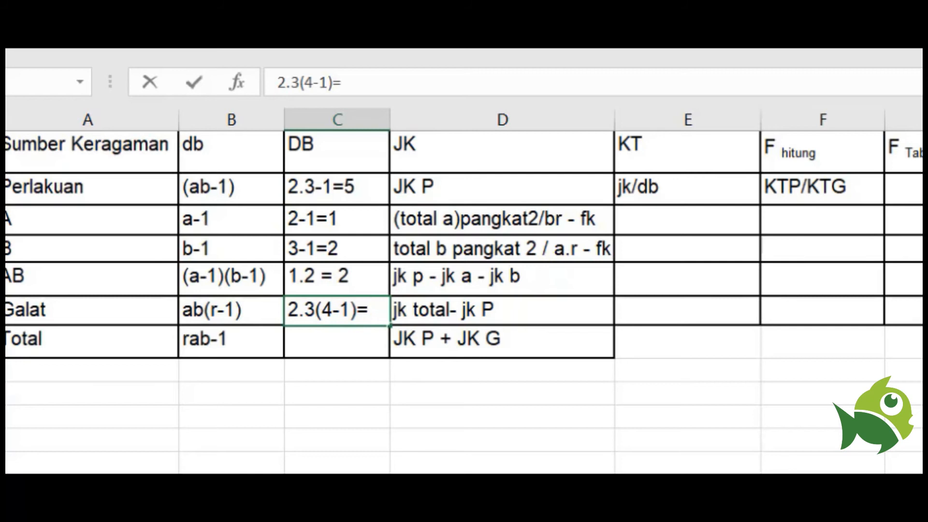
pyautogui.write('16')
pyautogui.press('BackSpace')
pyautogui.write('8')
pyautogui.click(310, 345)
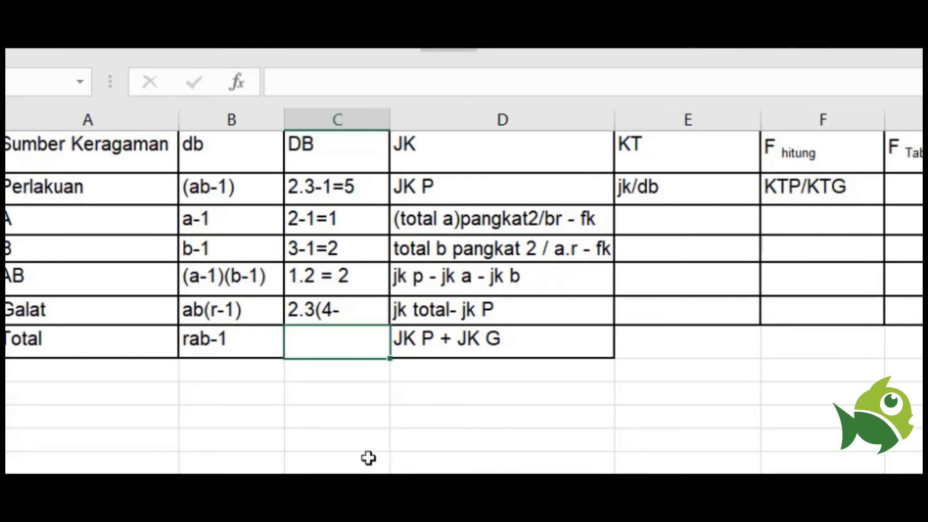
# Enter "4.2.3-1=23" in the DB column for the Total row and adjust column C's width to fit its entries
pyautogui.write('4.')
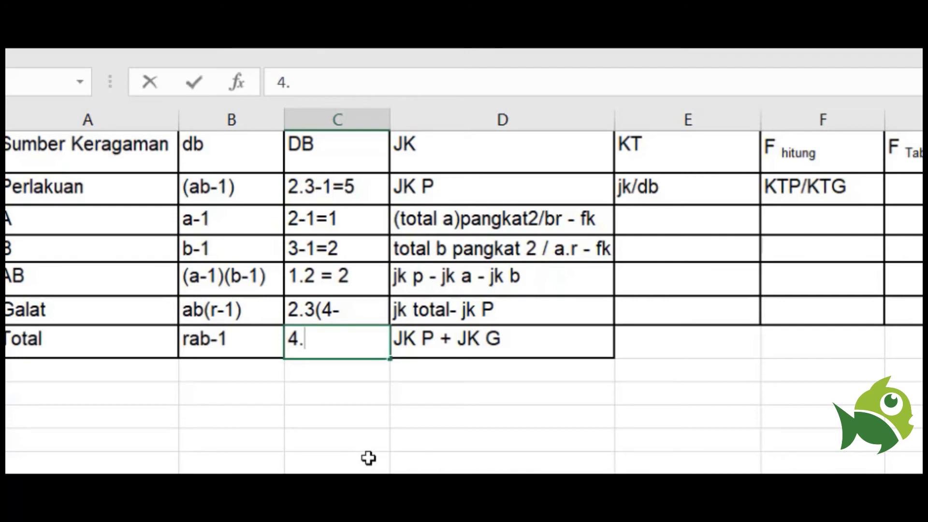
pyautogui.write('2.3')
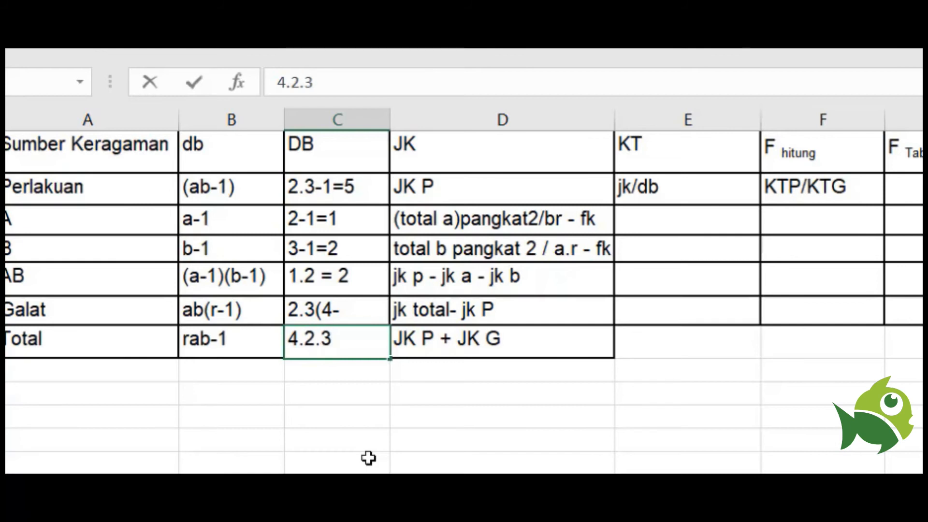
pyautogui.write('-1')
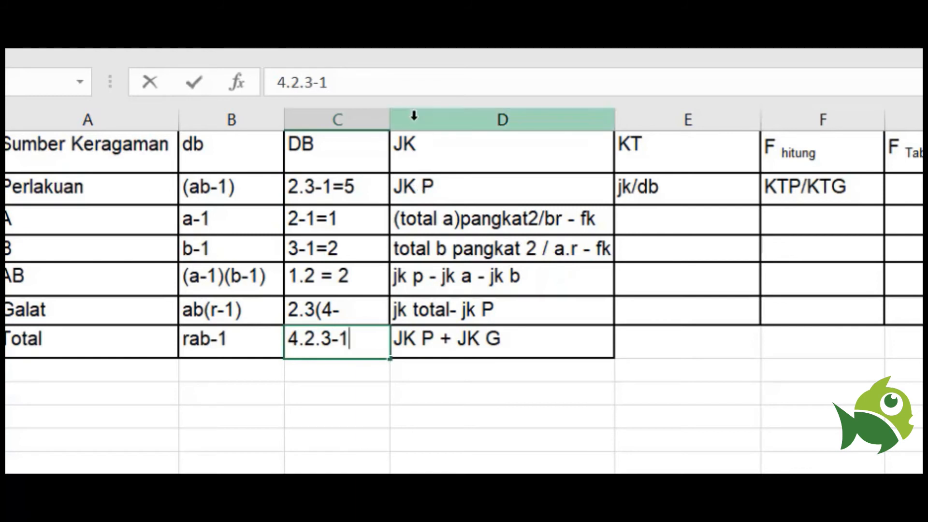
pyautogui.click(389, 115)
pyautogui.moveTo(388, 118); pyautogui.dragTo(449, 137)
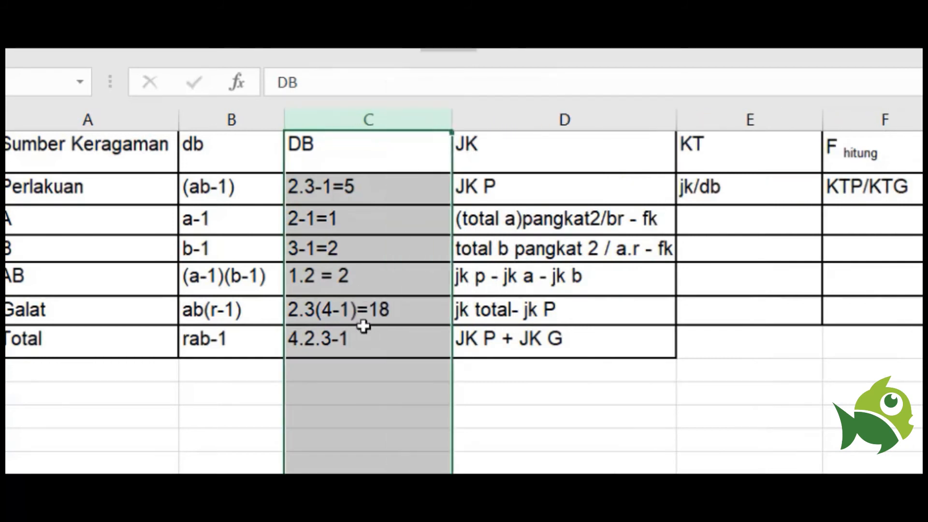
pyautogui.click(364, 346)
pyautogui.click(354, 83)
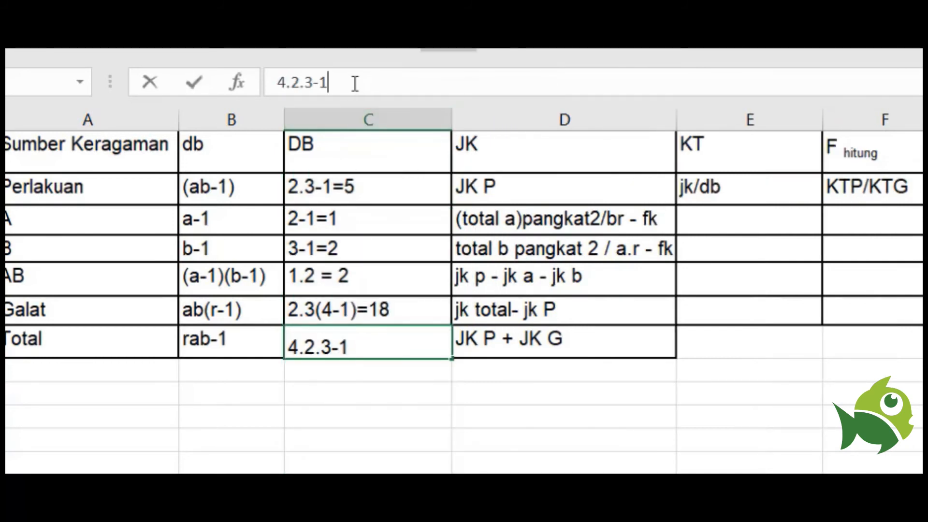
pyautogui.write('=')
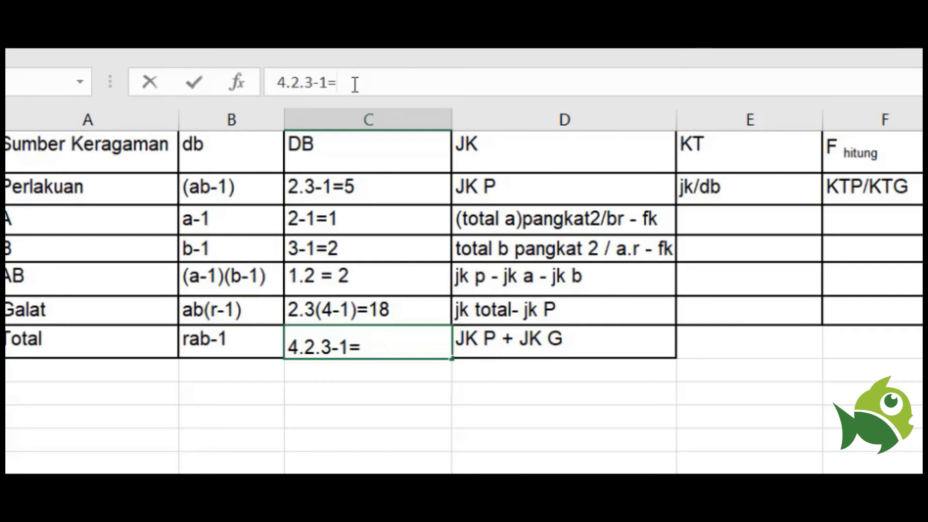
pyautogui.write('23')
pyautogui.press('Return')
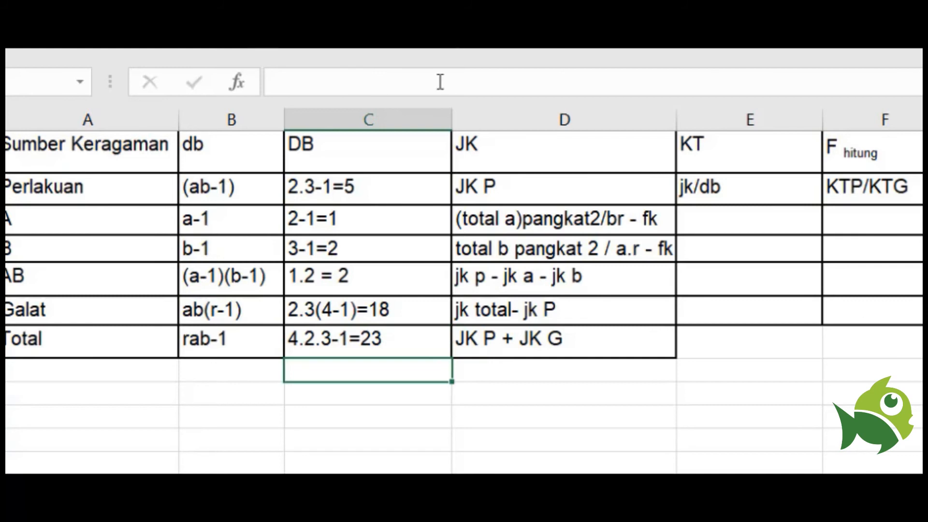
pyautogui.moveTo(449, 125); pyautogui.dragTo(412, 124)
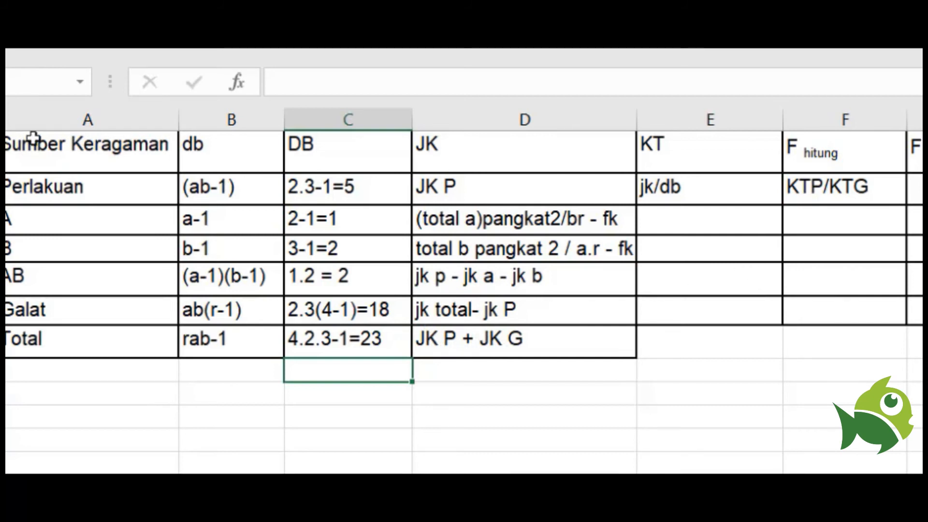
# Copy the whole Sumber Keragaman table into the calculation sheet below the JK FAKTOR table, starting in column M, and widen column M
pyautogui.moveTo(22, 150); pyautogui.dragTo(918, 346)
pyautogui.hotkey('ctrl', 'c')
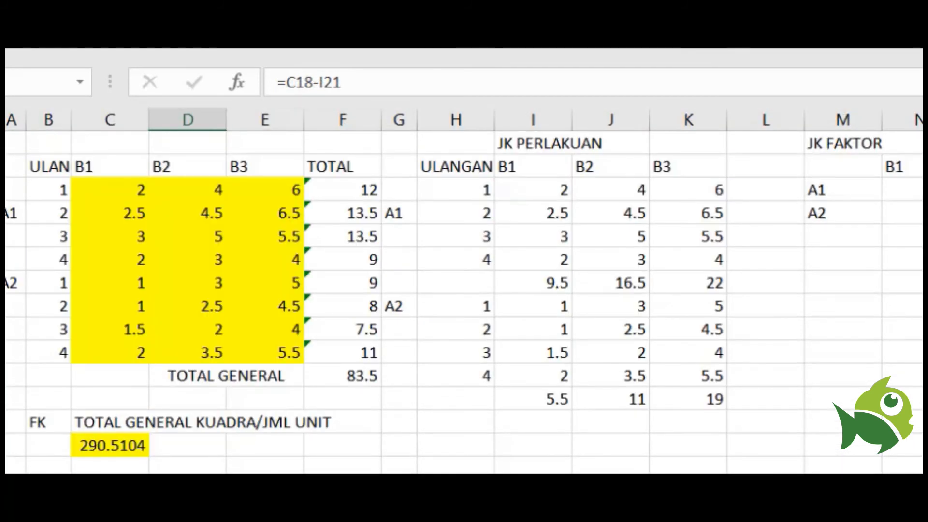
pyautogui.scroll(-6, 464, 303)
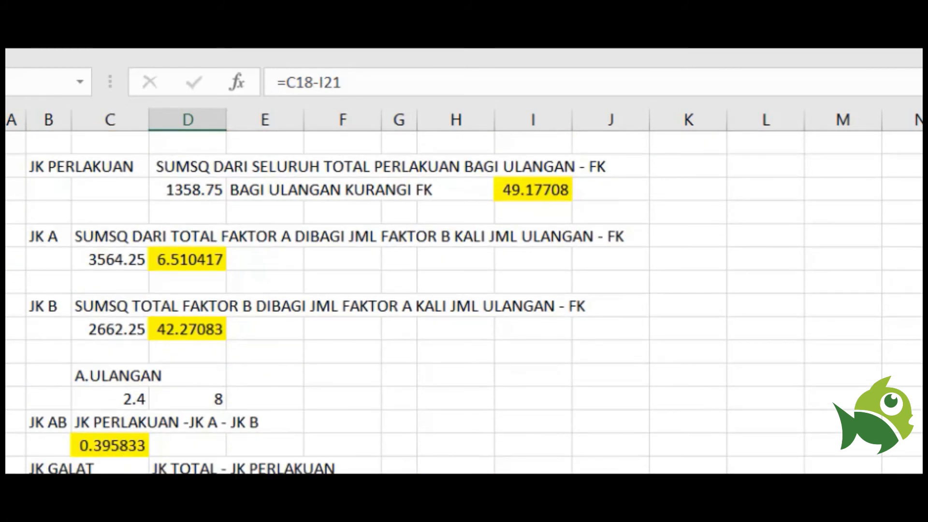
pyautogui.scroll(6, 464, 303)
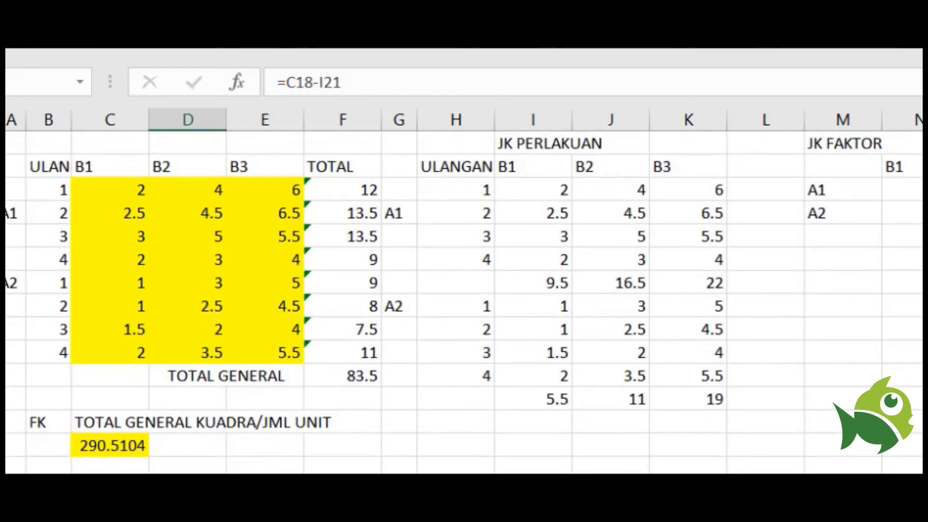
pyautogui.click(852, 381)
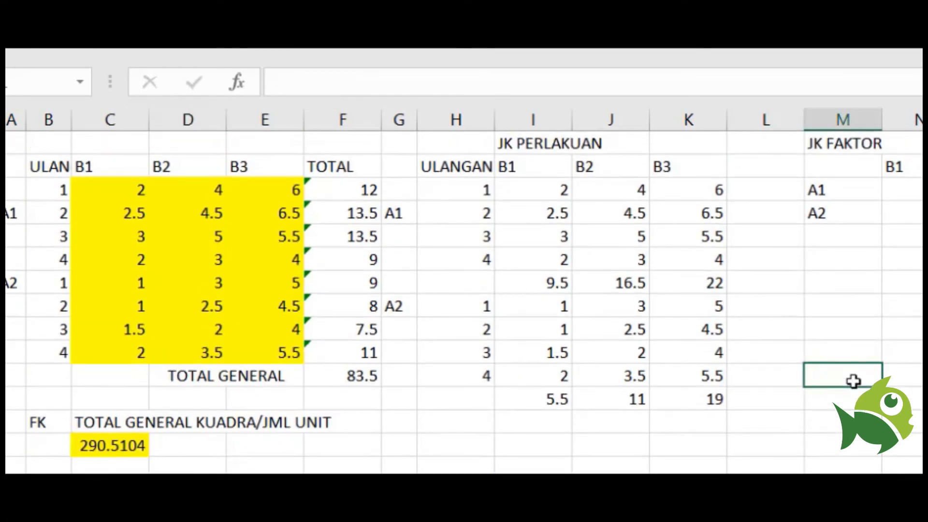
pyautogui.hotkey('ctrl', 'v')
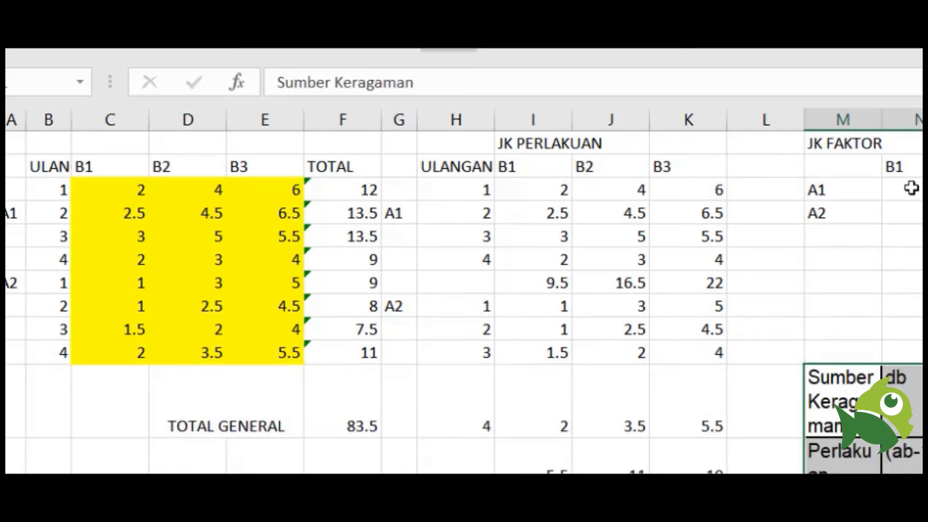
pyautogui.moveTo(882, 120); pyautogui.dragTo(925, 120)
# Look over the pasted Sumber Keragaman table, checking its headings and rows down to Galat
pyautogui.scroll(-1, 463, 300)
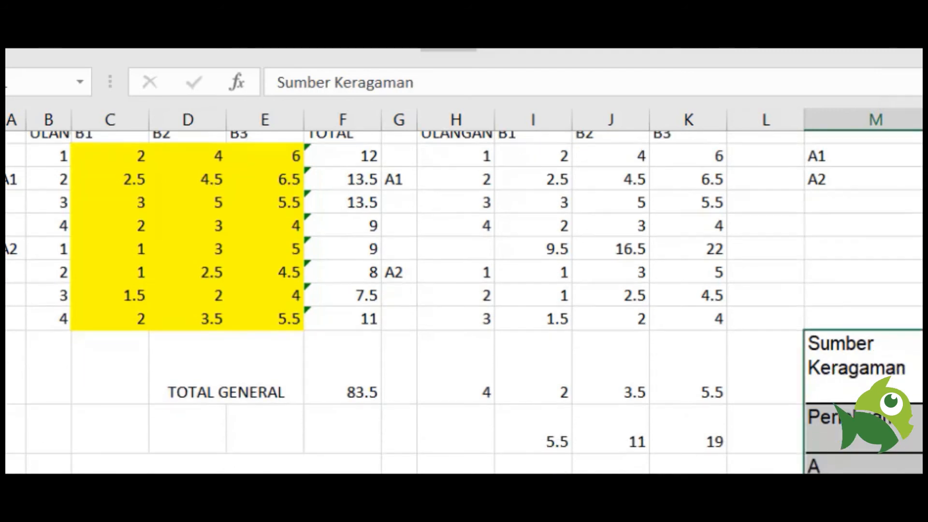
pyautogui.hscroll(8, 463, 290)
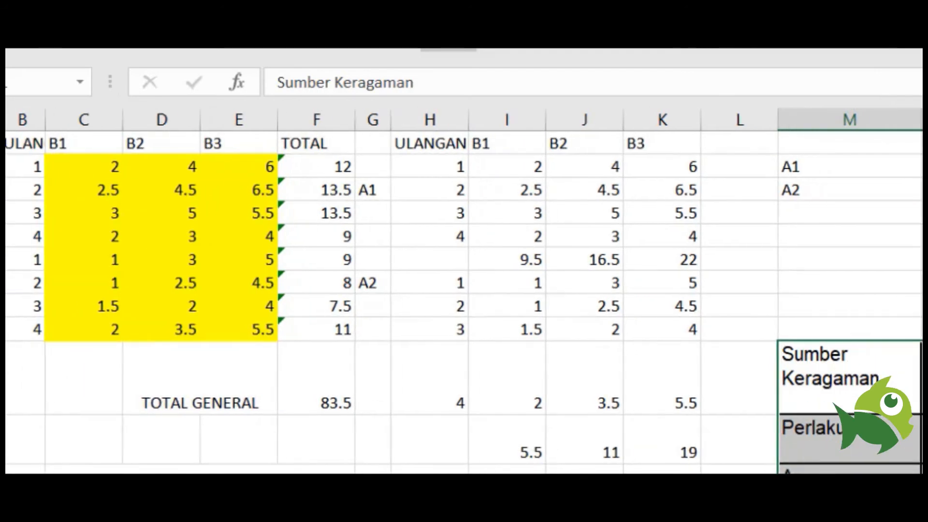
pyautogui.hscroll(2, 464, 290)
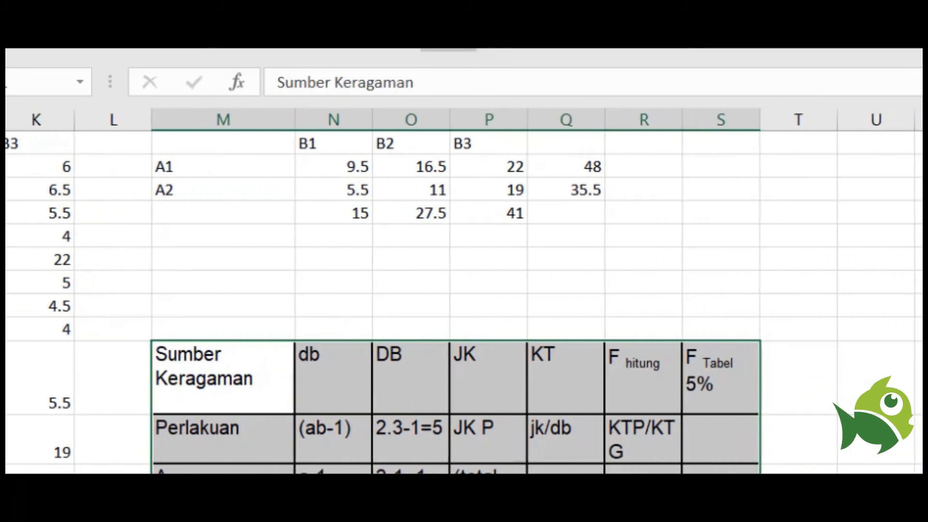
pyautogui.scroll(-3, 463, 299)
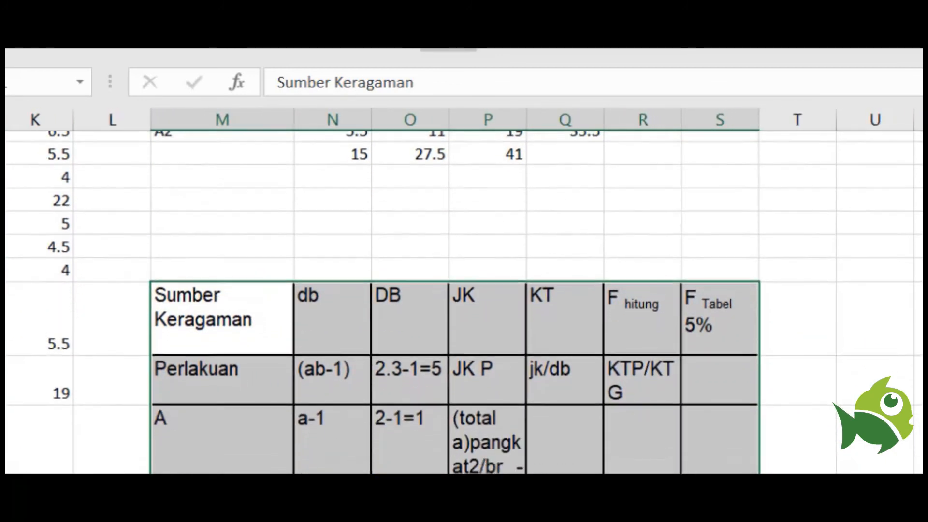
pyautogui.scroll(-2, 464, 299)
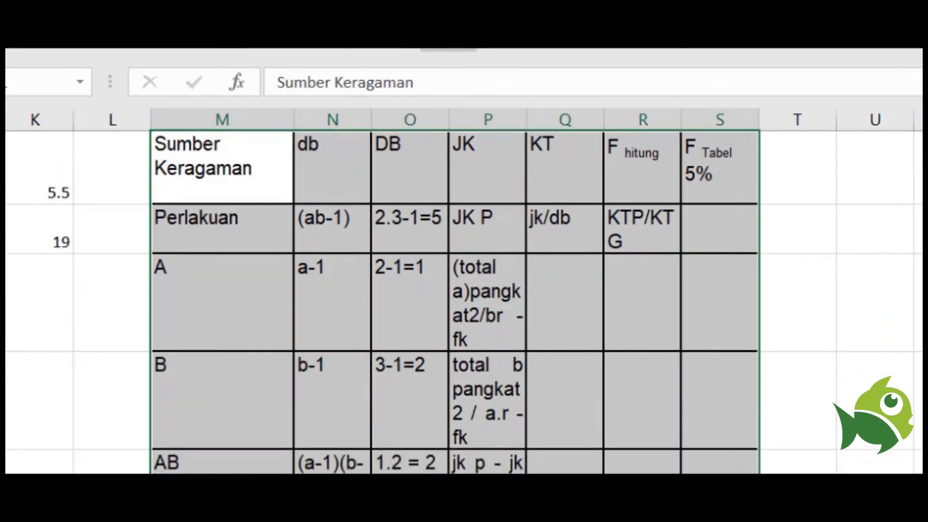
pyautogui.scroll(-2, 464, 300)
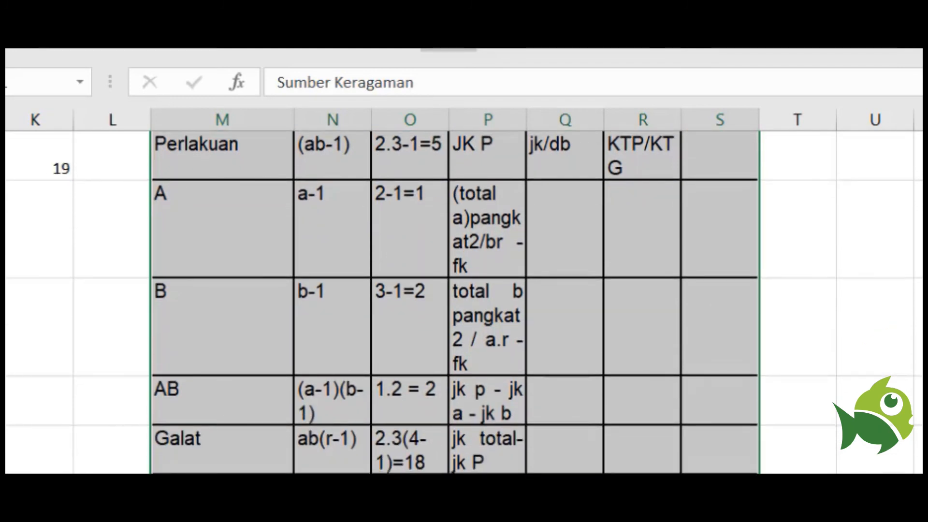
pyautogui.scroll(1, 464, 299)
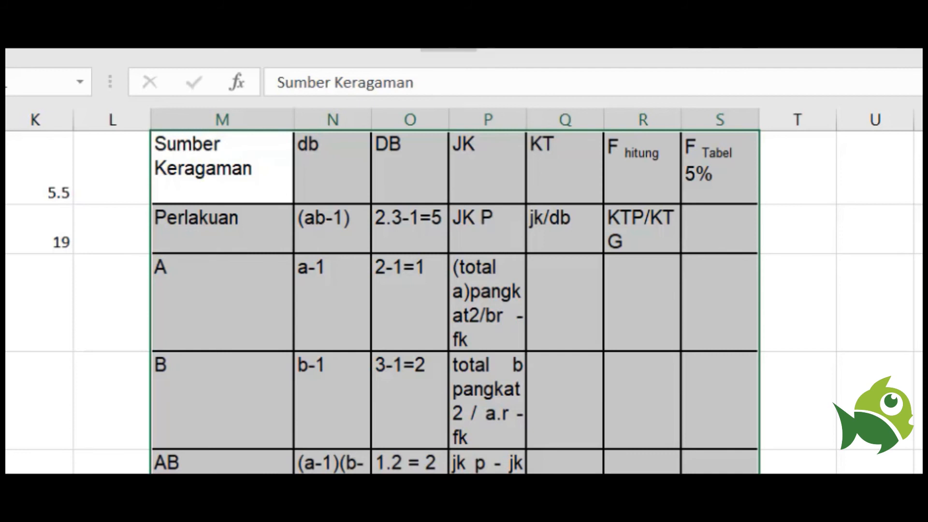
pyautogui.scroll(1, 464, 302)
pyautogui.scroll(-2, 464, 302)
pyautogui.scroll(1, 464, 302)
pyautogui.scroll(2, 464, 302)
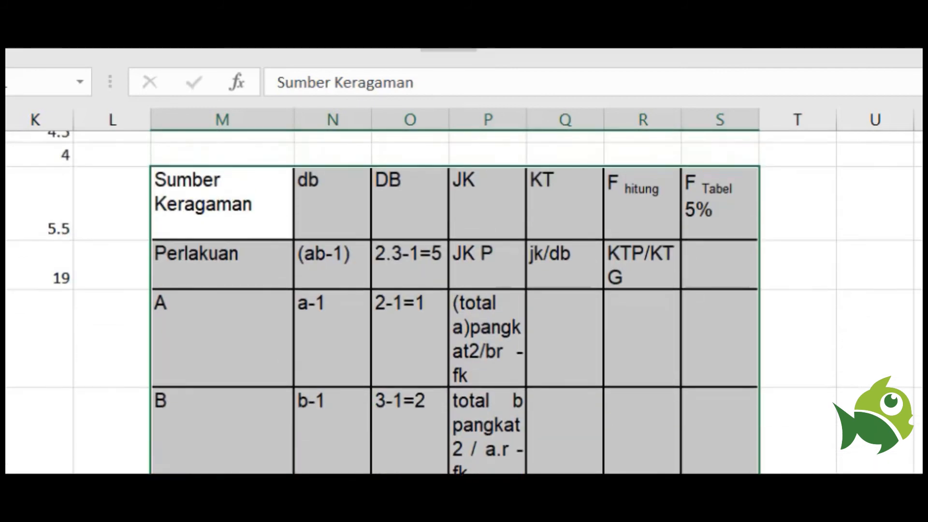
pyautogui.scroll(-1, 463, 302)
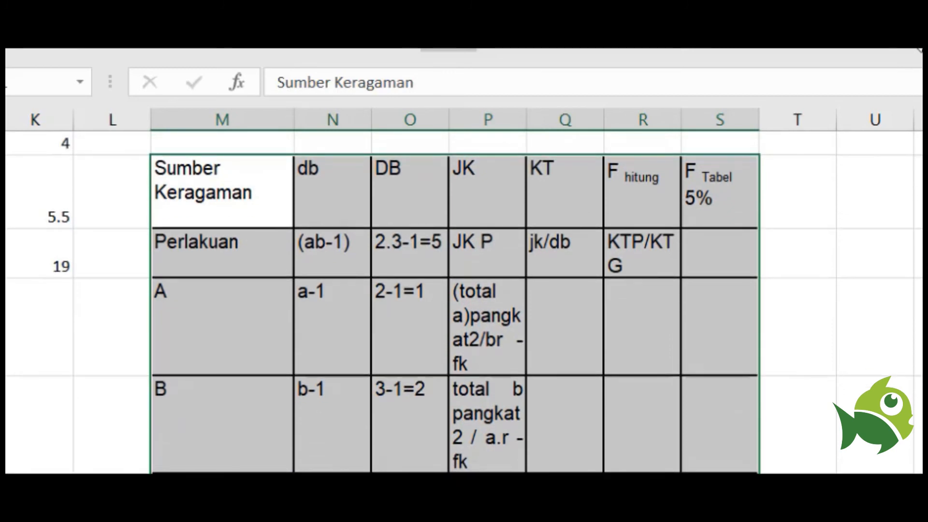
pyautogui.click(919, 52)
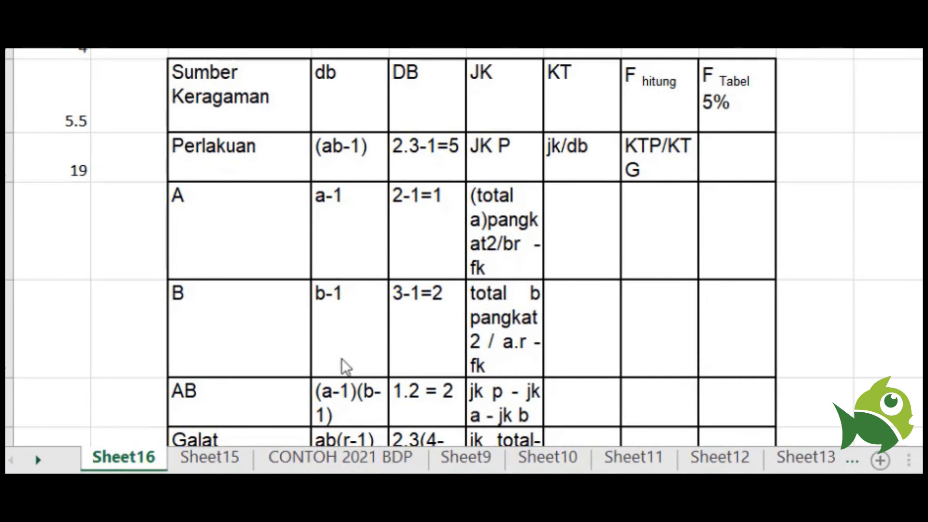
# Replace the db column's formulas with 5 for Perlakuan, 1 for A, 2 for B and 2 for AB
pyautogui.click(352, 155)
pyautogui.click(352, 156)
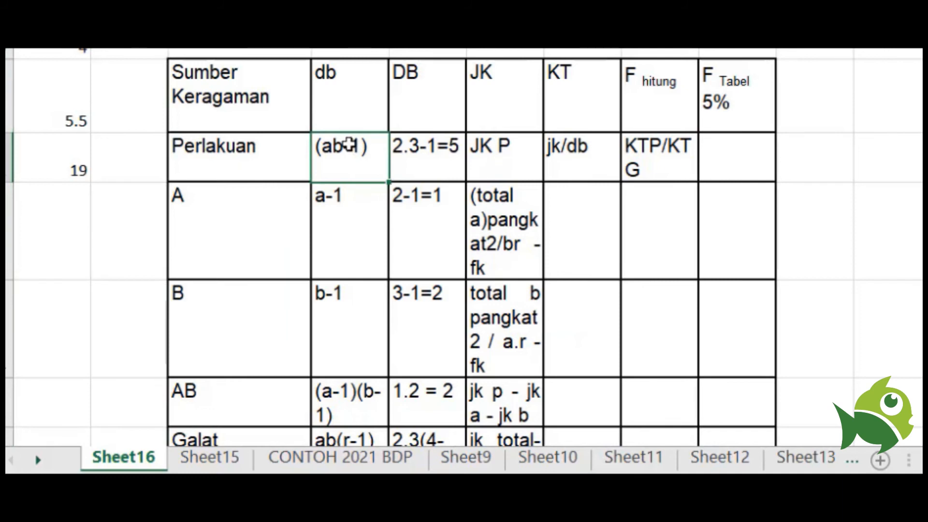
pyautogui.write('5')
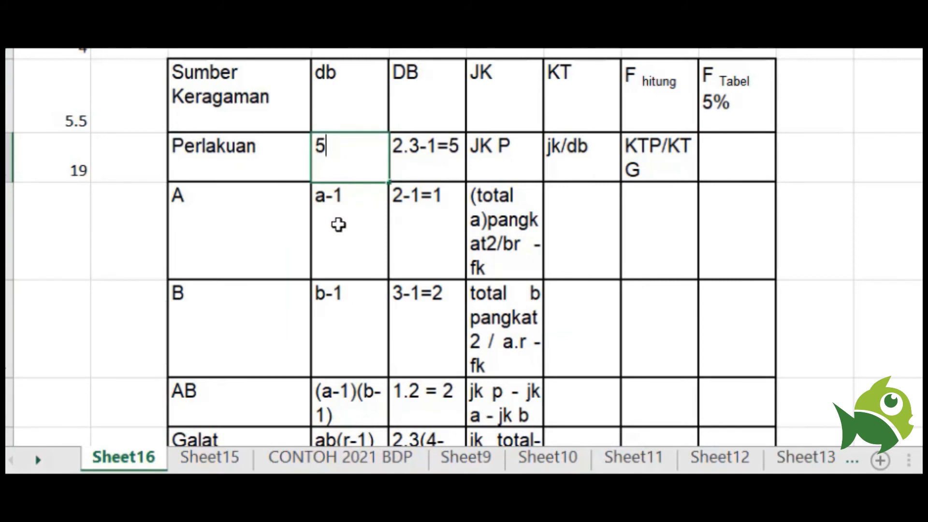
pyautogui.click(338, 224)
pyautogui.write('1')
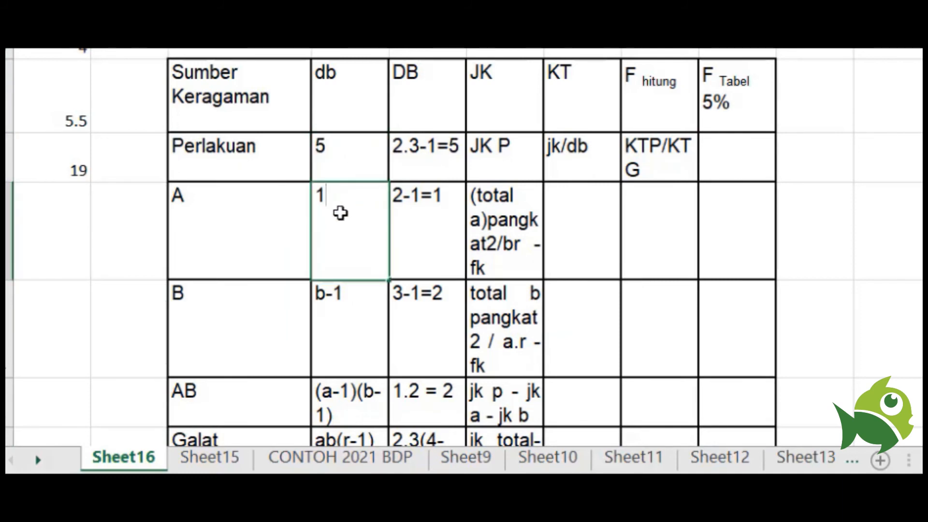
pyautogui.click(346, 314)
pyautogui.write('2')
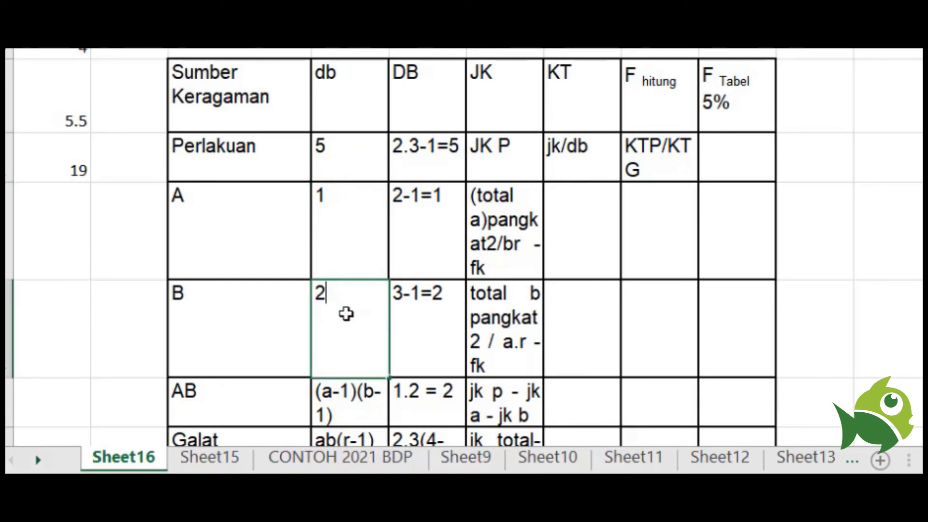
pyautogui.click(366, 409)
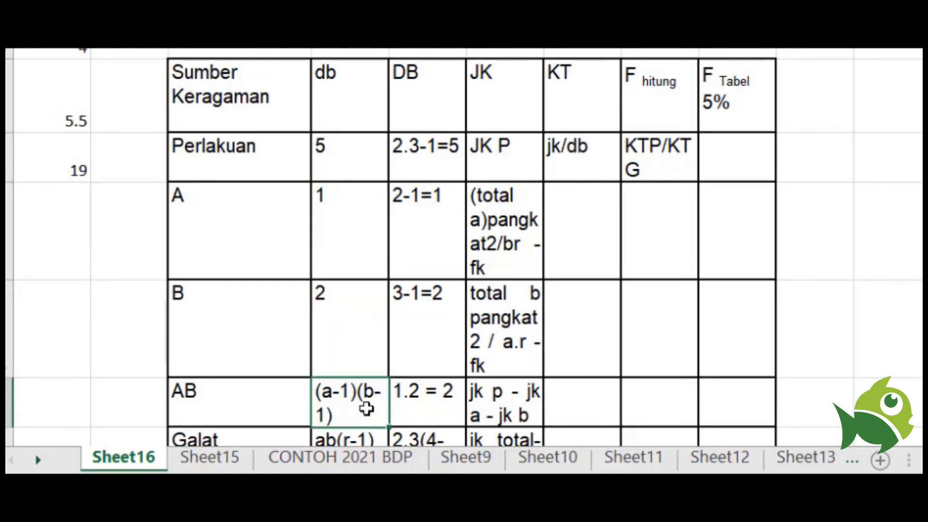
pyautogui.write('2')
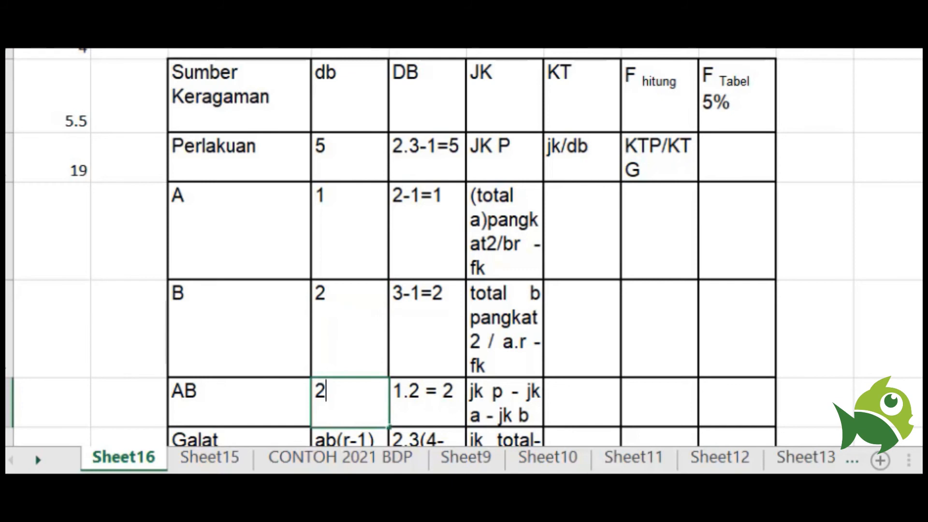
# Replace the db column's formulas with 18 for Galat and 23 for Total
pyautogui.scroll(-3, 441, 262)
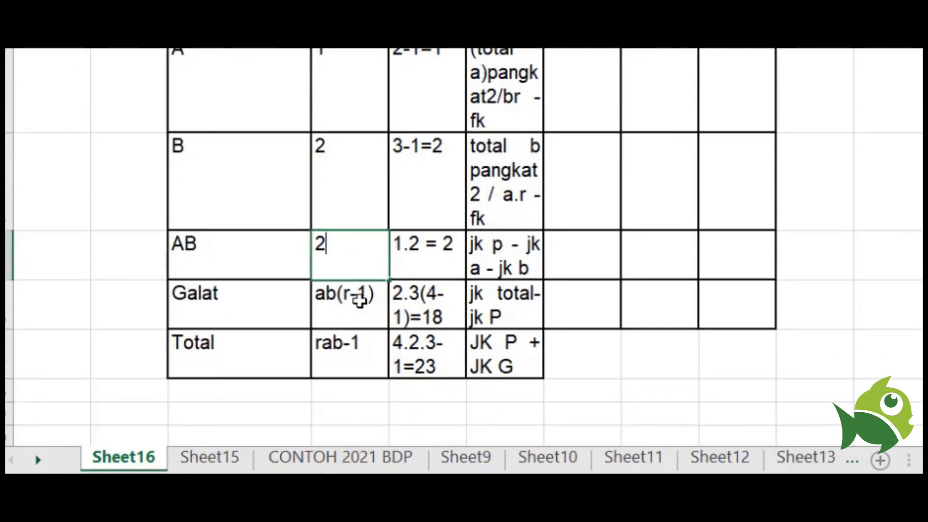
pyautogui.click(359, 300)
pyautogui.write('18')
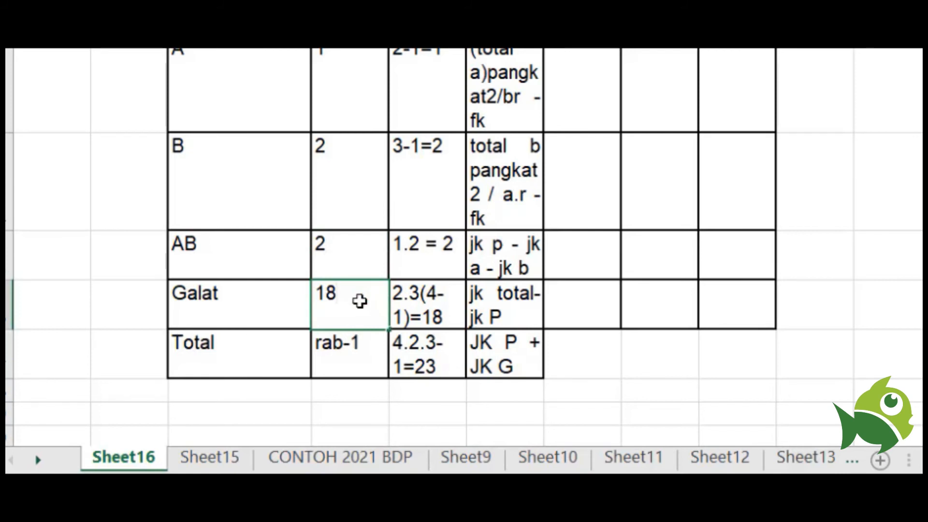
pyautogui.click(344, 349)
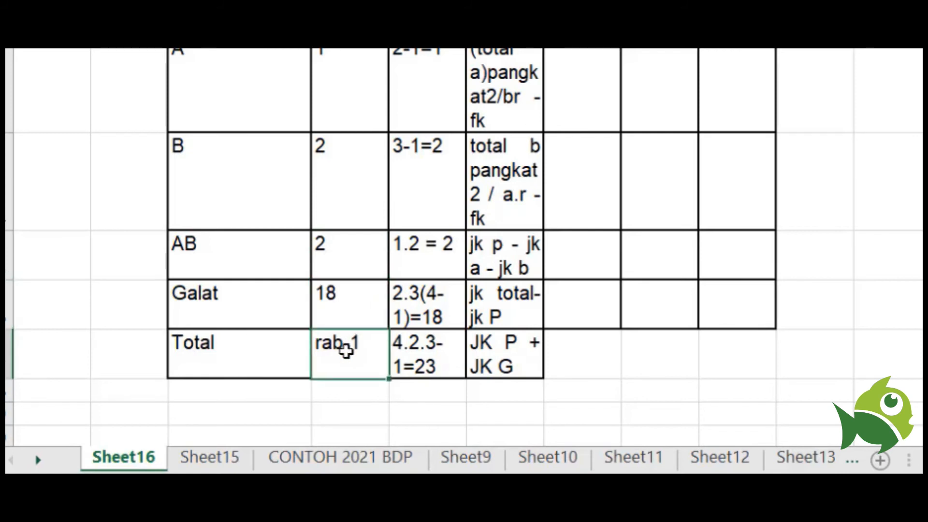
pyautogui.write('23')
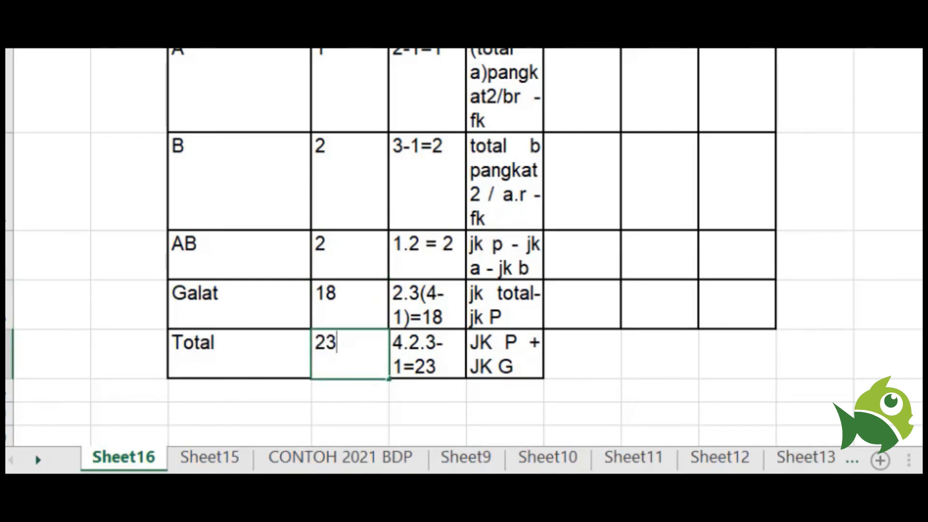
pyautogui.click(925, 309)
# Clear the contents of the whole DB column in the Sumber Keragaman table, from its heading down to the Total row
pyautogui.scroll(4, 463, 247)
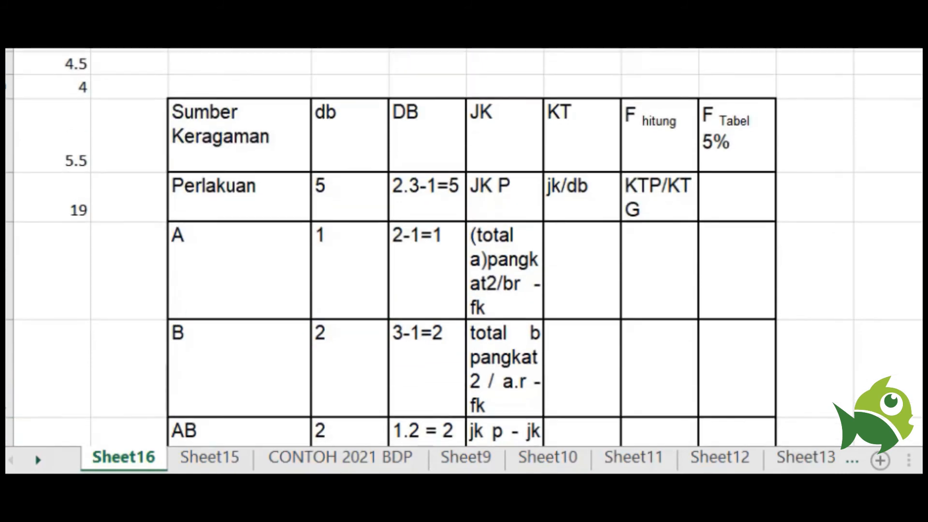
pyautogui.scroll(1, 463, 246)
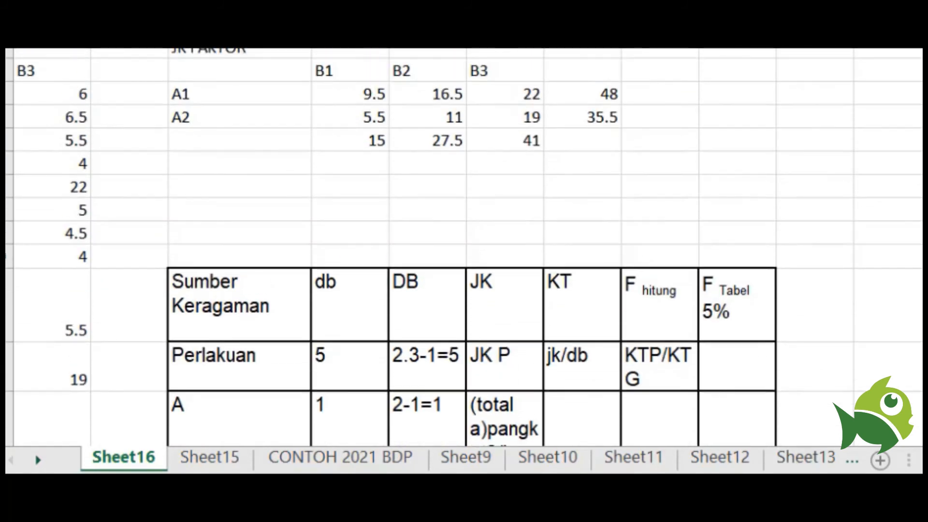
pyautogui.scroll(-3, 462, 247)
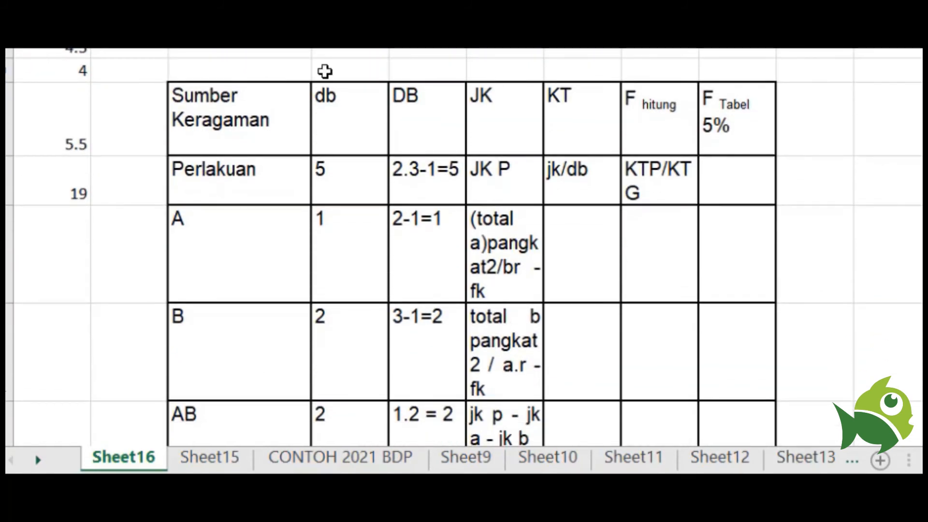
pyautogui.click(416, 186)
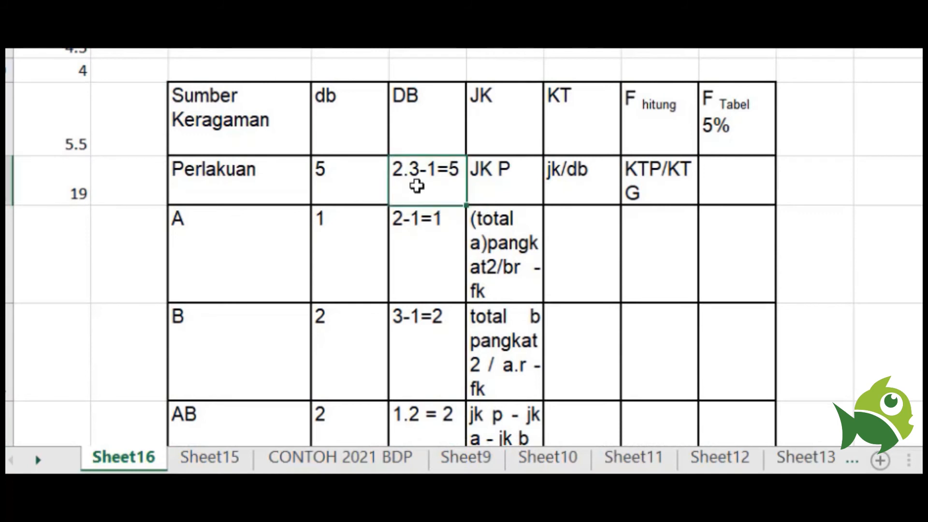
pyautogui.click(420, 112)
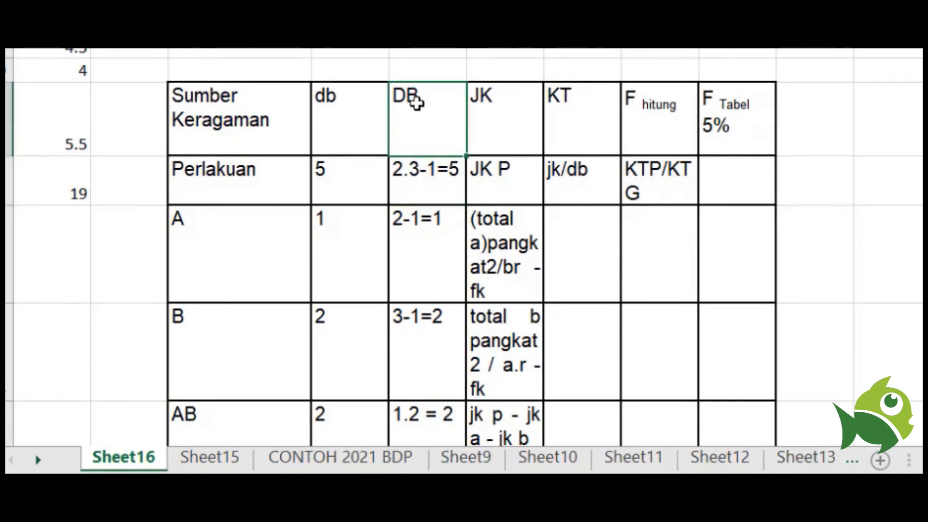
pyautogui.moveTo(417, 101); pyautogui.dragTo(406, 169)
pyautogui.click(419, 102)
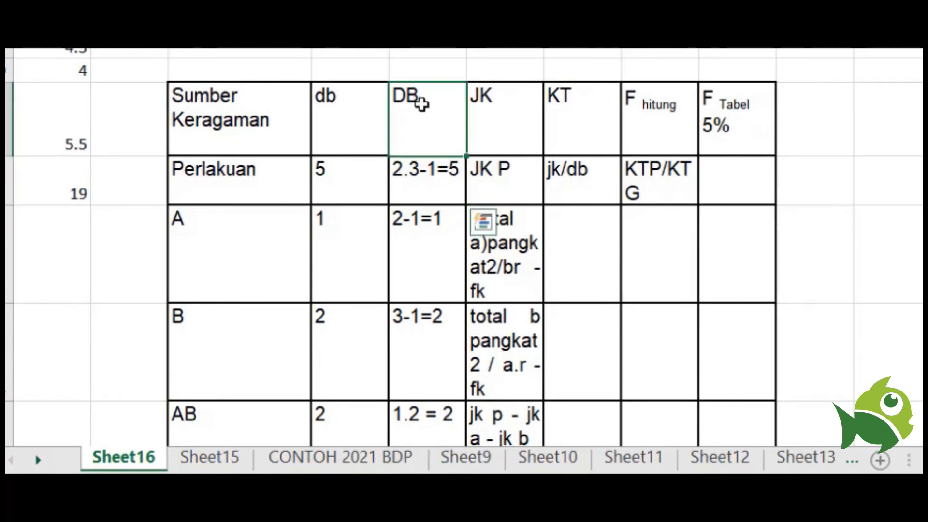
pyautogui.moveTo(421, 104); pyautogui.dragTo(427, 344)
pyautogui.moveTo(428, 346); pyautogui.dragTo(428, 346)
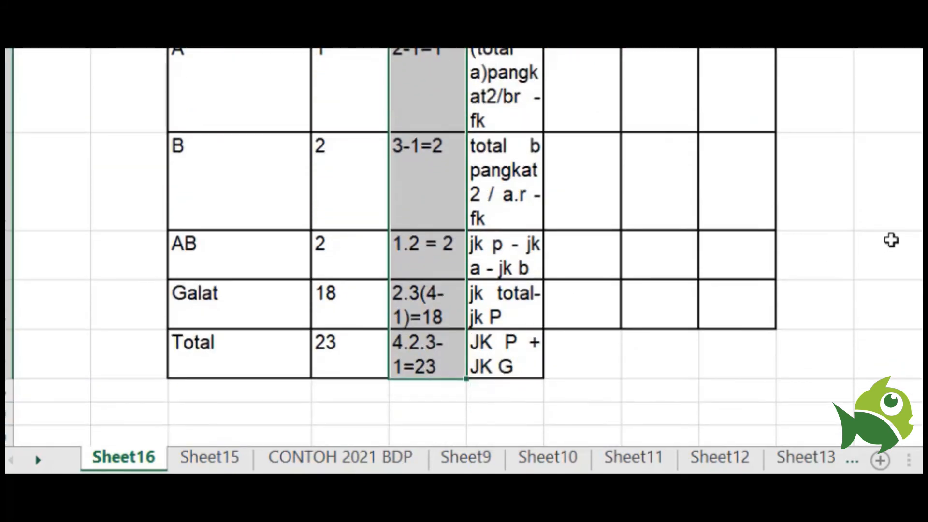
pyautogui.scroll(3, 890, 240)
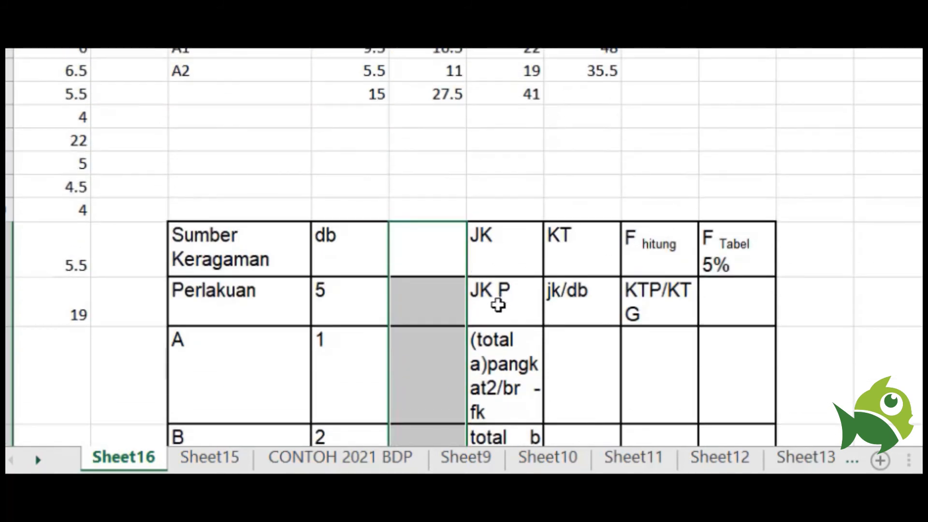
# Widen the JK column and link its Perlakuan cell by formula to the highlighted JK PERLAKUAN result
pyautogui.click(499, 305)
pyautogui.moveTo(543, 43); pyautogui.dragTo(725, 43)
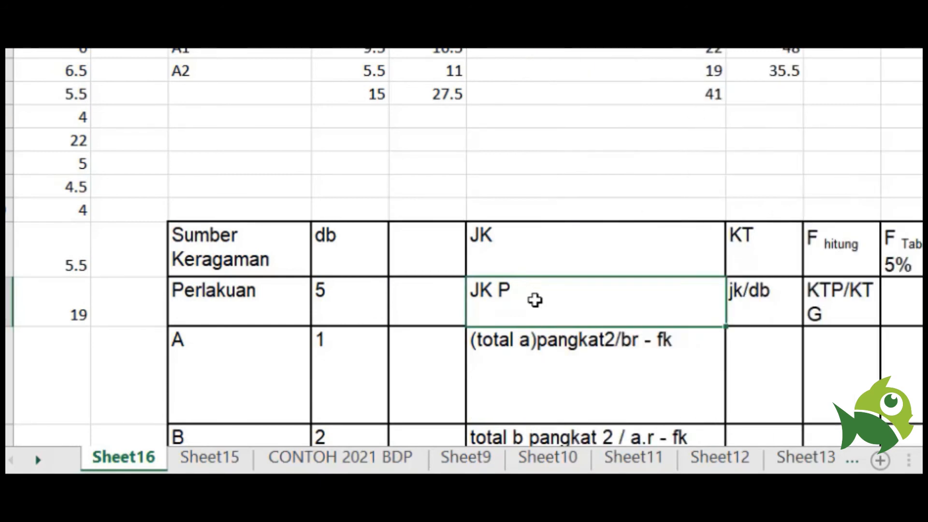
pyautogui.write('=')
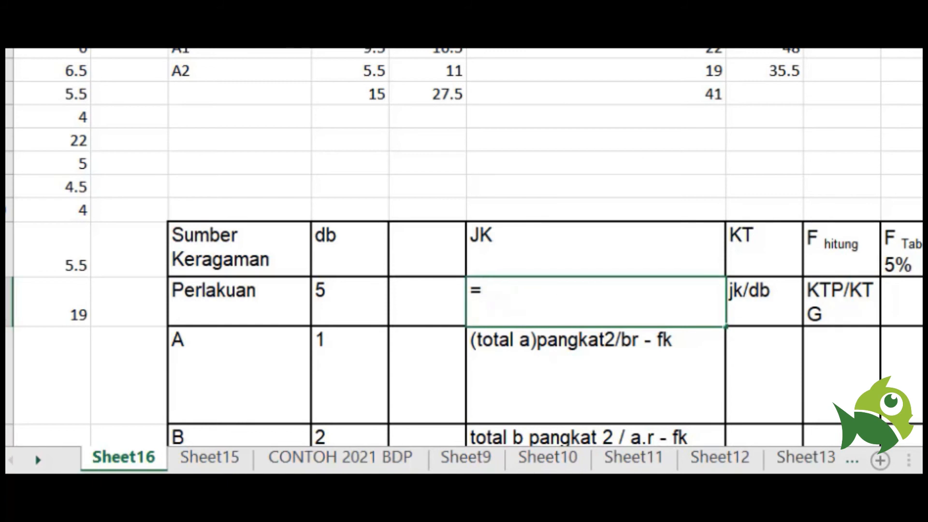
pyautogui.scroll(1, 464, 242)
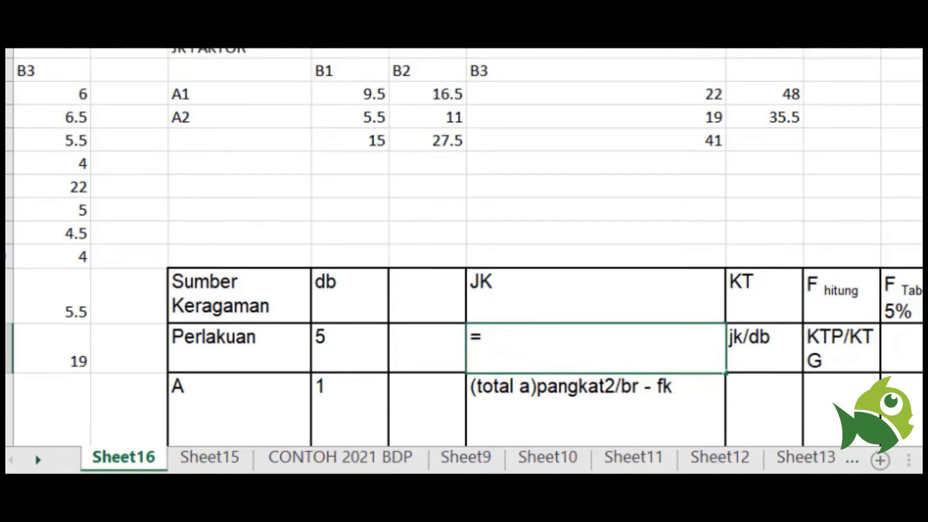
pyautogui.hscroll(-10, 464, 246)
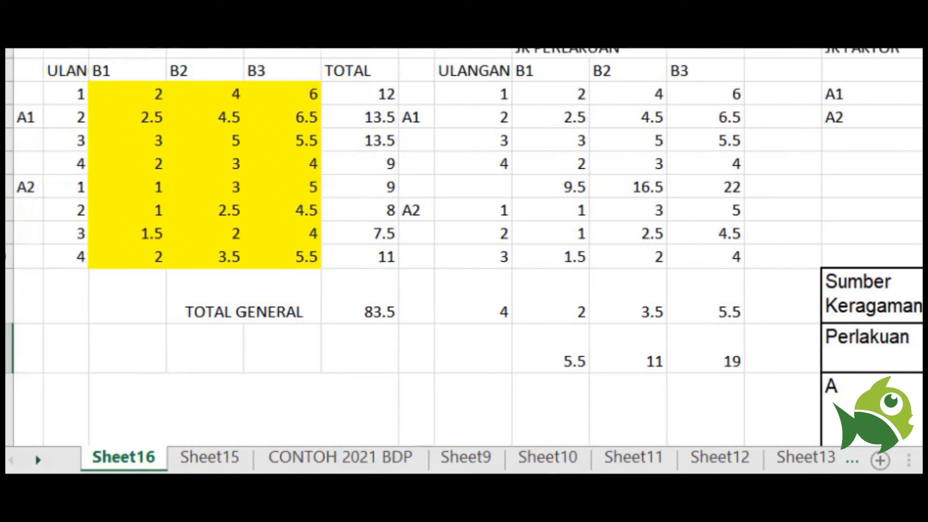
pyautogui.scroll(-7, 464, 247)
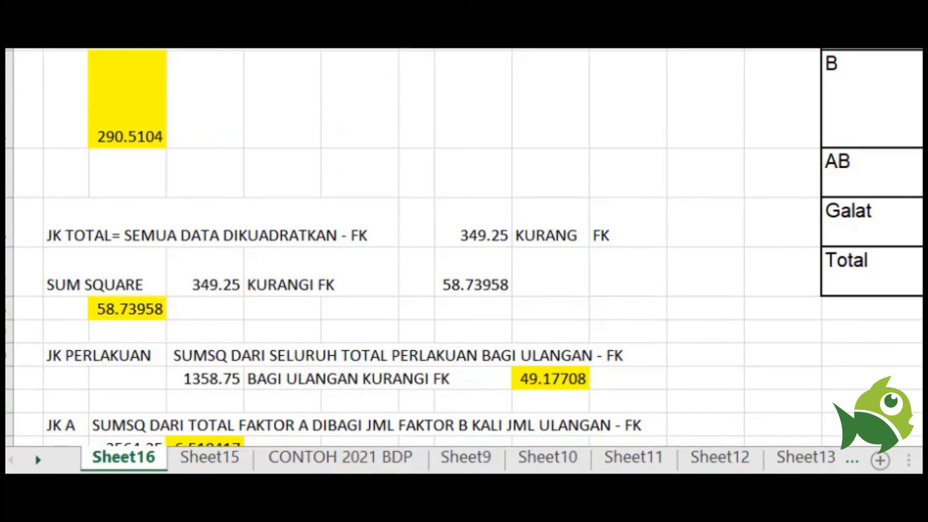
pyautogui.scroll(-2, 463, 247)
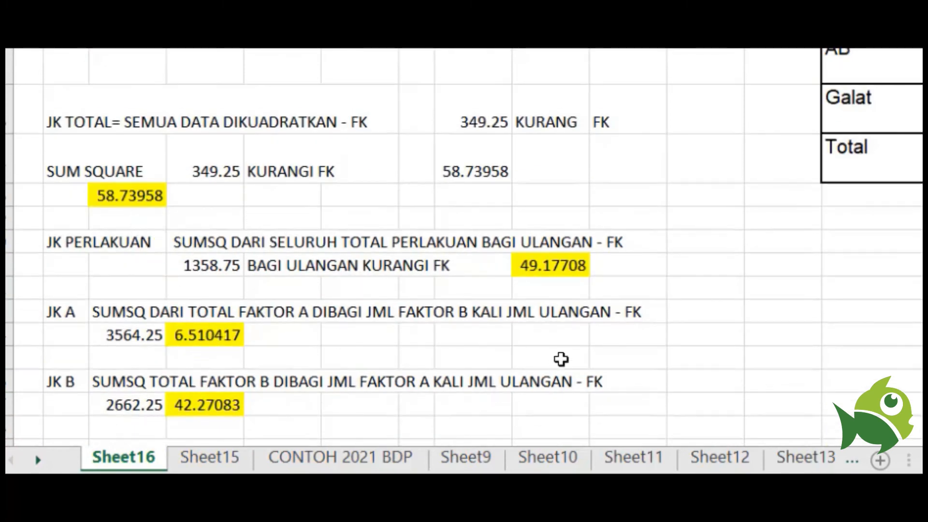
pyautogui.click(559, 264)
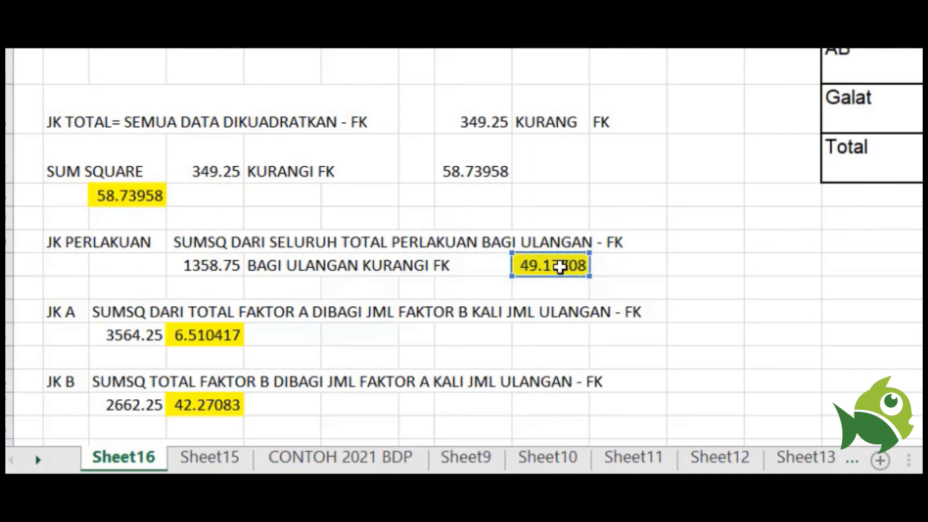
pyautogui.scroll(3, 559, 267)
pyautogui.scroll(2, 464, 246)
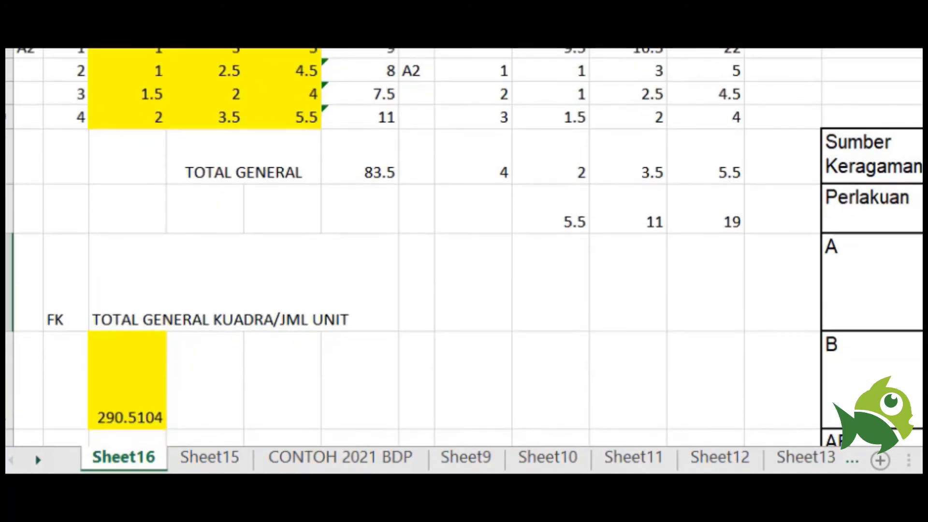
pyautogui.press('Up')
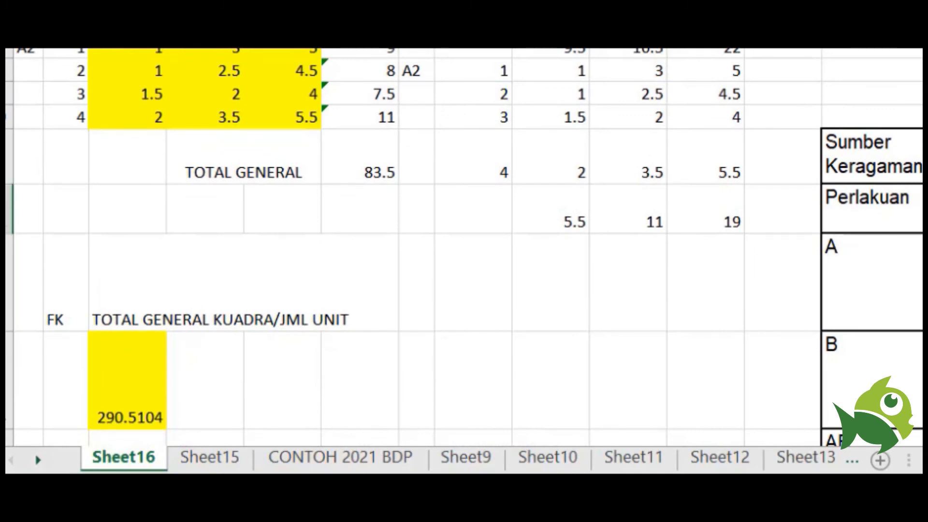
pyautogui.press('Down')
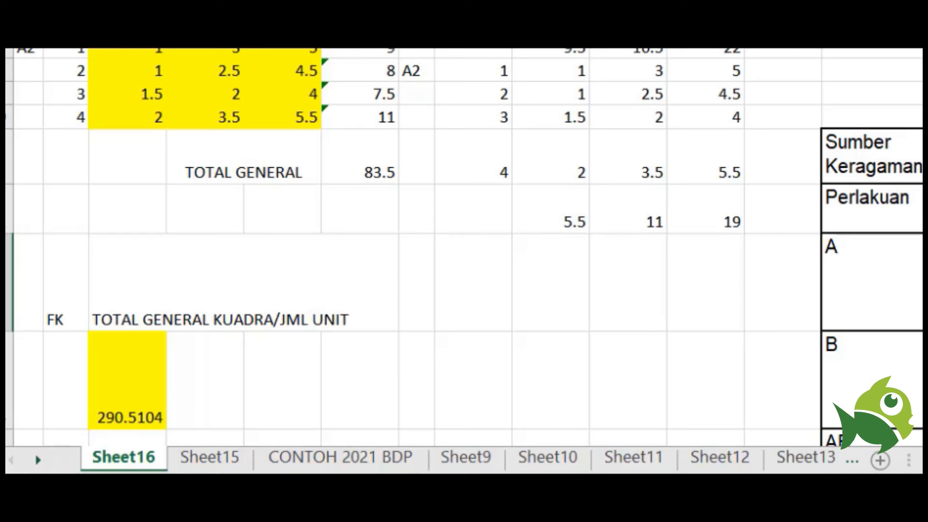
pyautogui.hscroll(3, 464, 246)
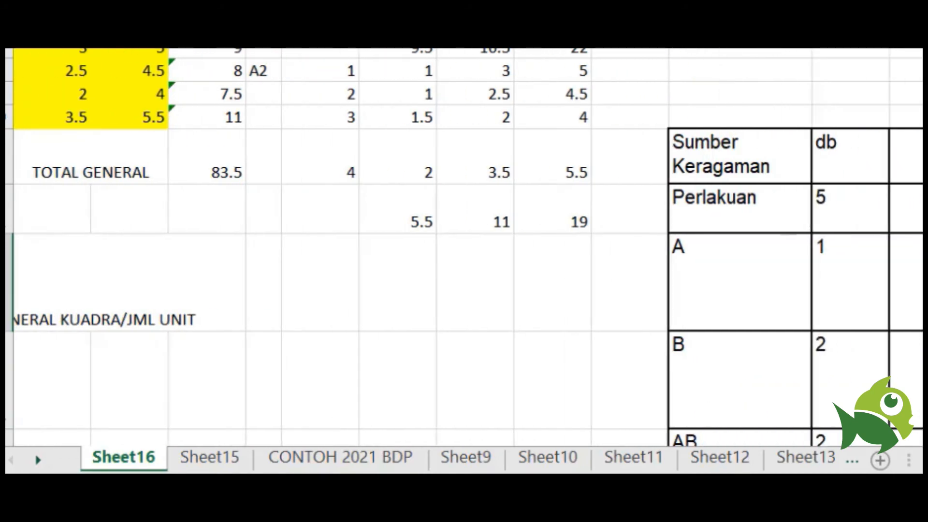
pyautogui.hscroll(10, 464, 246)
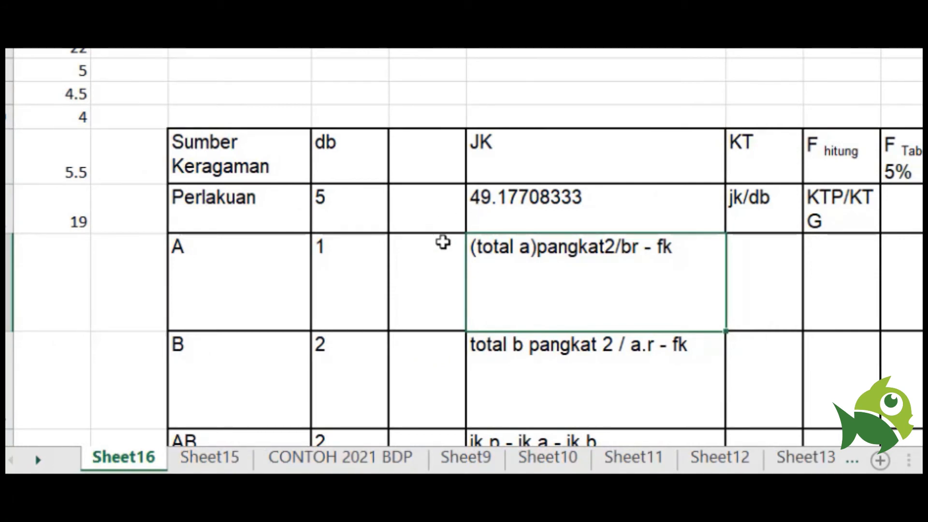
pyautogui.click(568, 211)
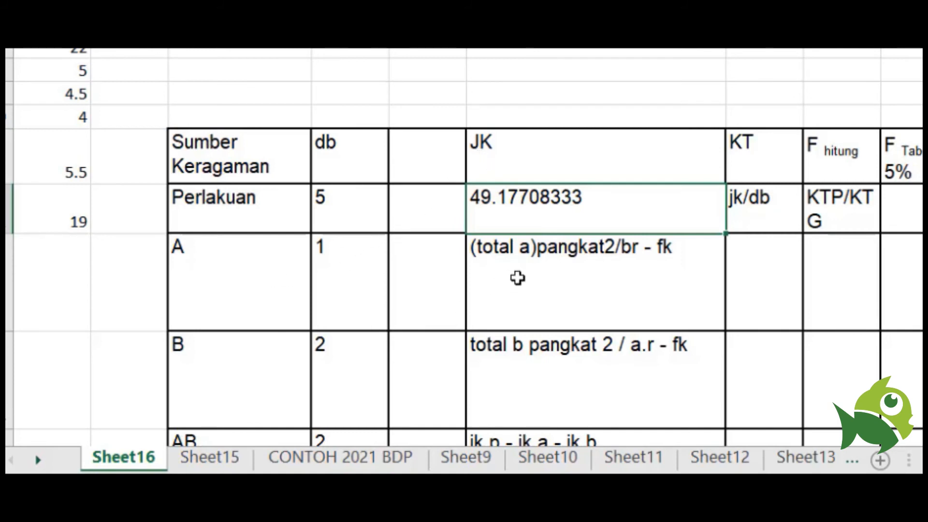
# Replace the JK cell of row A with a formula linked to the highlighted JK A result
pyautogui.click(544, 297)
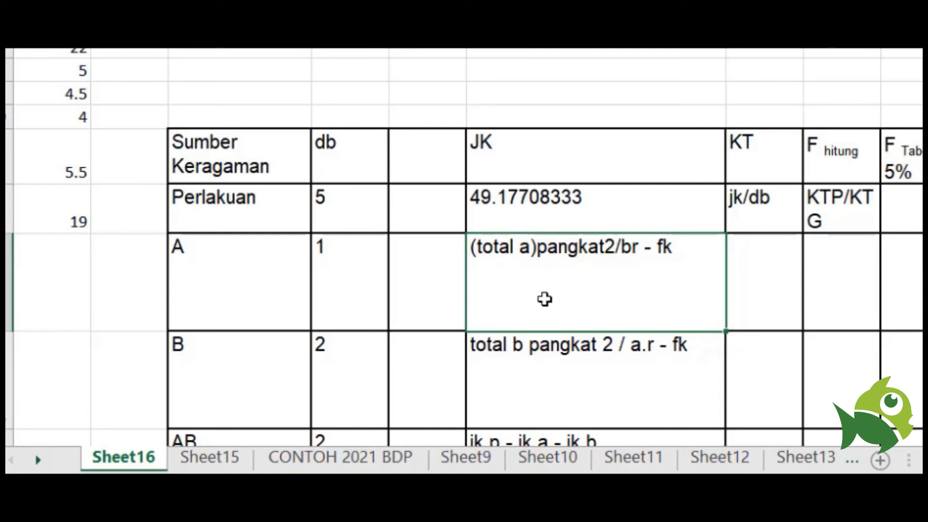
pyautogui.write('=')
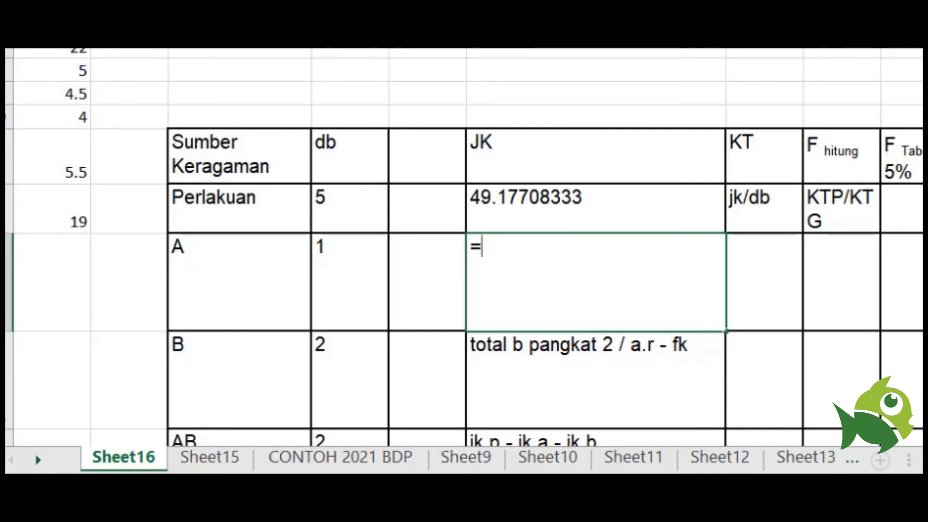
pyautogui.hscroll(-5, 464, 246)
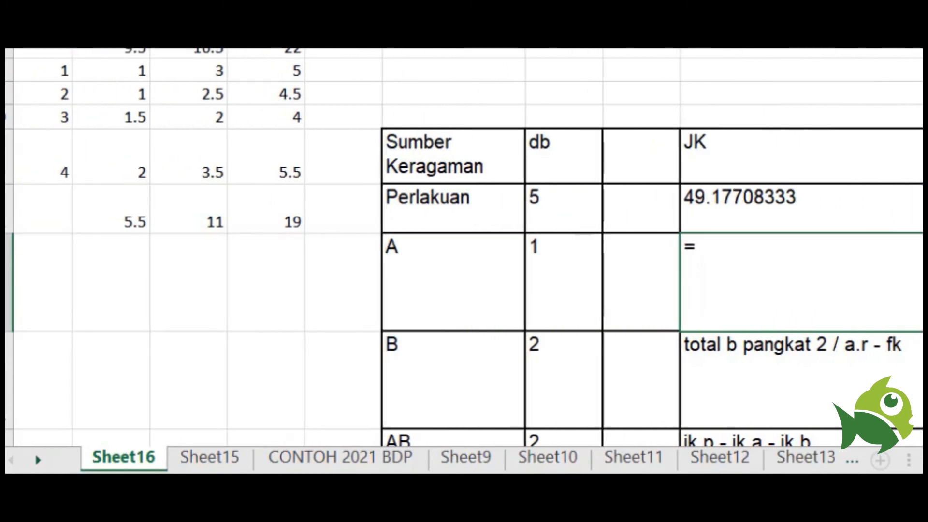
pyautogui.hscroll(-10, 464, 246)
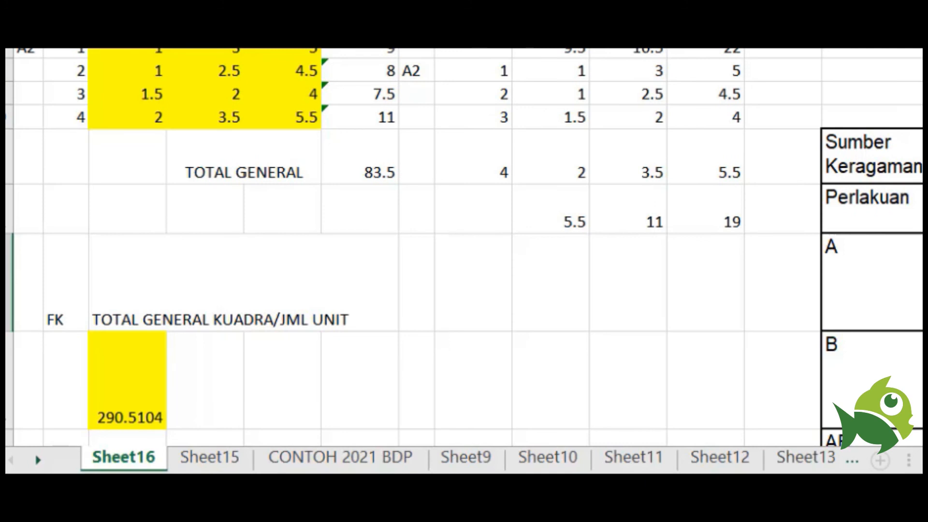
pyautogui.scroll(-8, 464, 246)
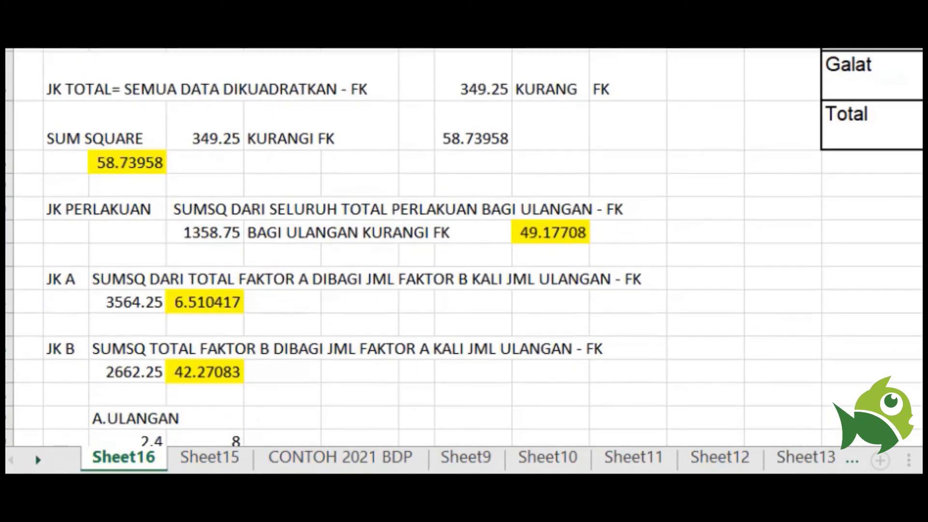
pyautogui.scroll(-1, 697, 367)
pyautogui.click(188, 284)
pyautogui.hotkey('ctrl', 'c')
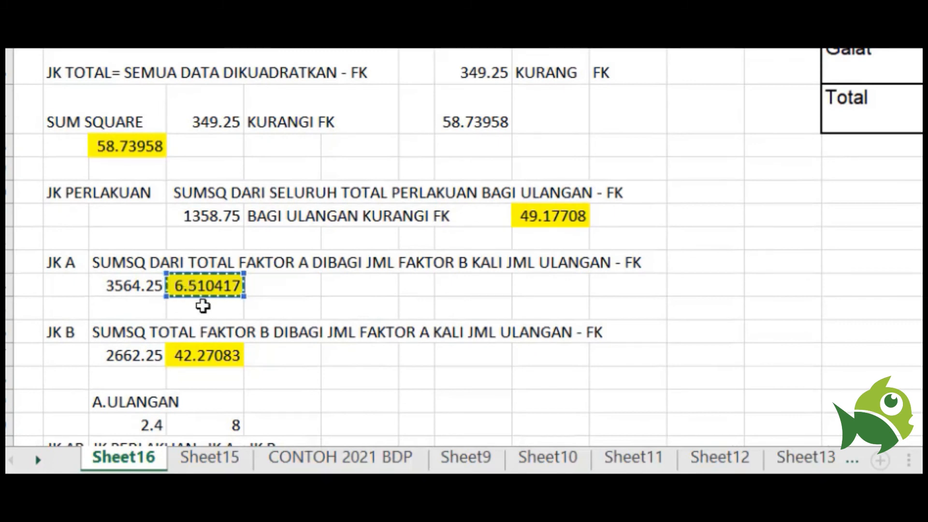
# Replace the JK cell of row B with a formula linked to the highlighted JK B result
pyautogui.scroll(2, 203, 306)
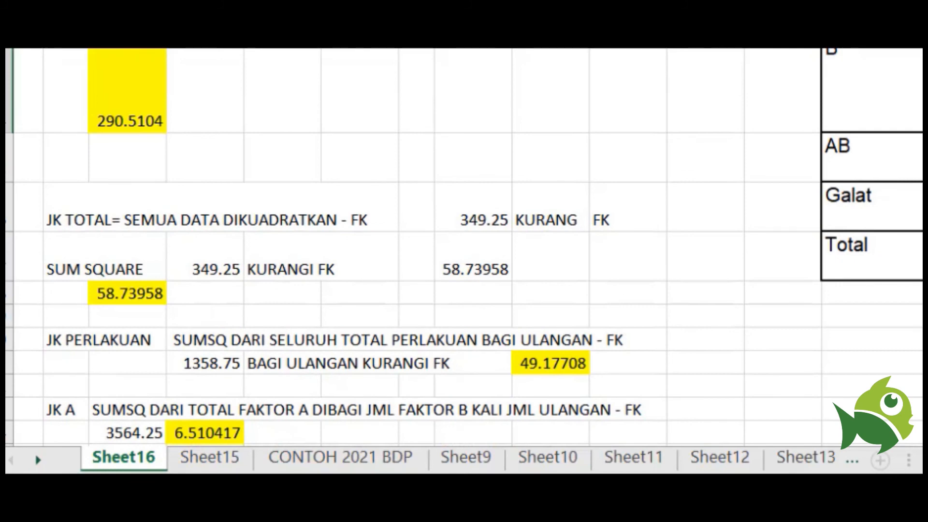
pyautogui.hscroll(2, 464, 246)
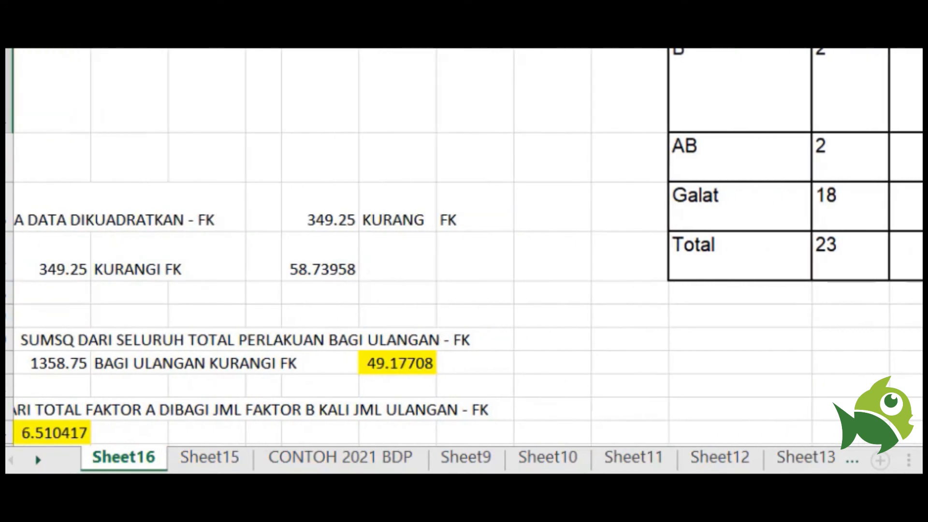
pyautogui.hscroll(5, 464, 246)
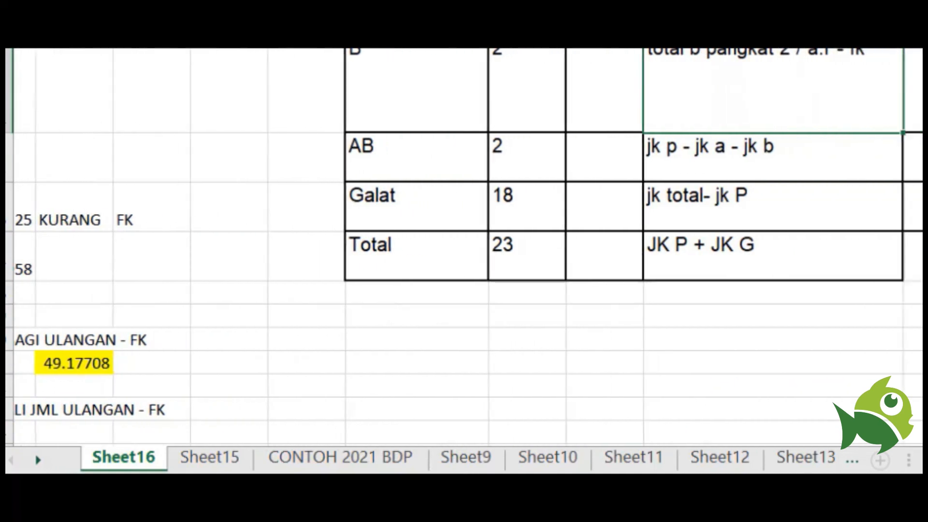
pyautogui.scroll(3, 800, 195)
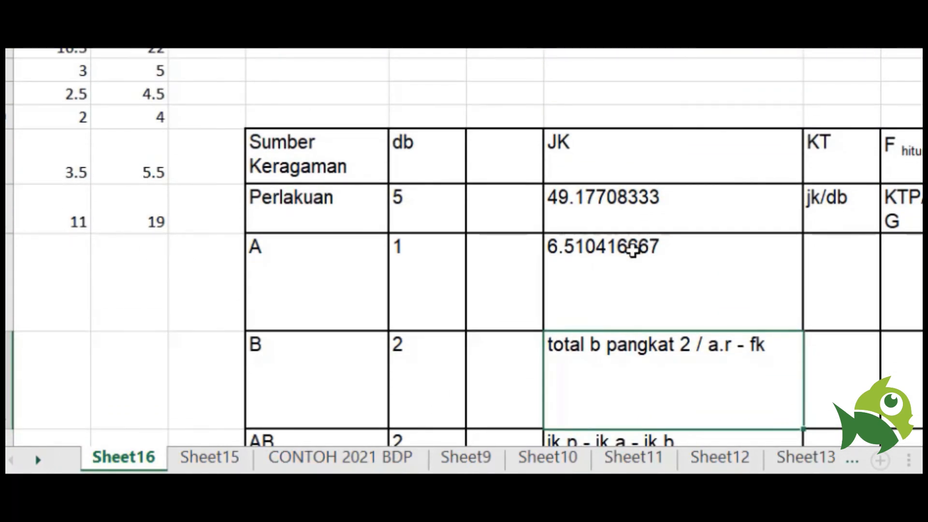
pyautogui.click(632, 250)
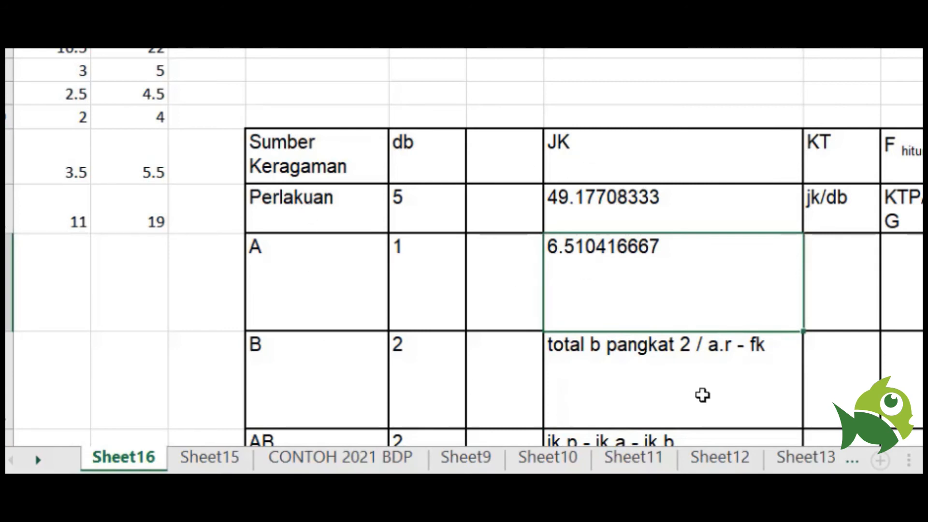
pyautogui.click(701, 370)
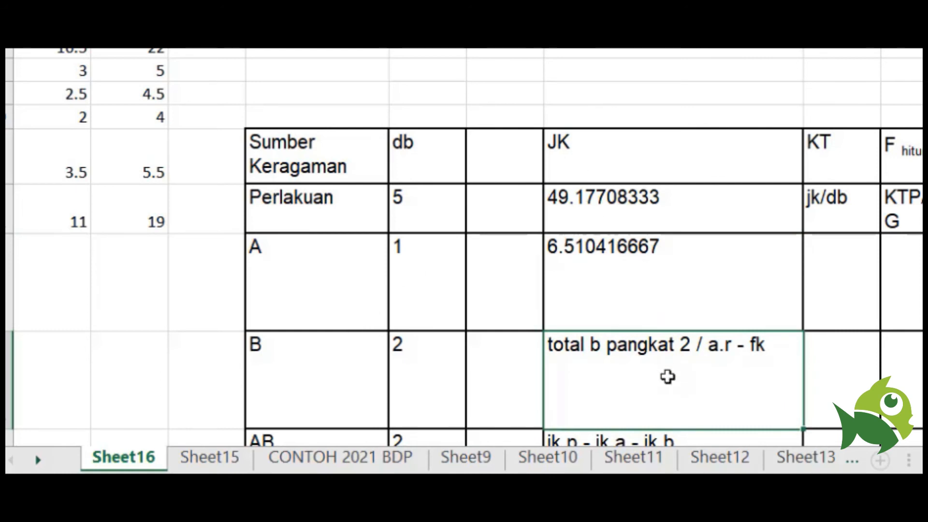
pyautogui.write('=')
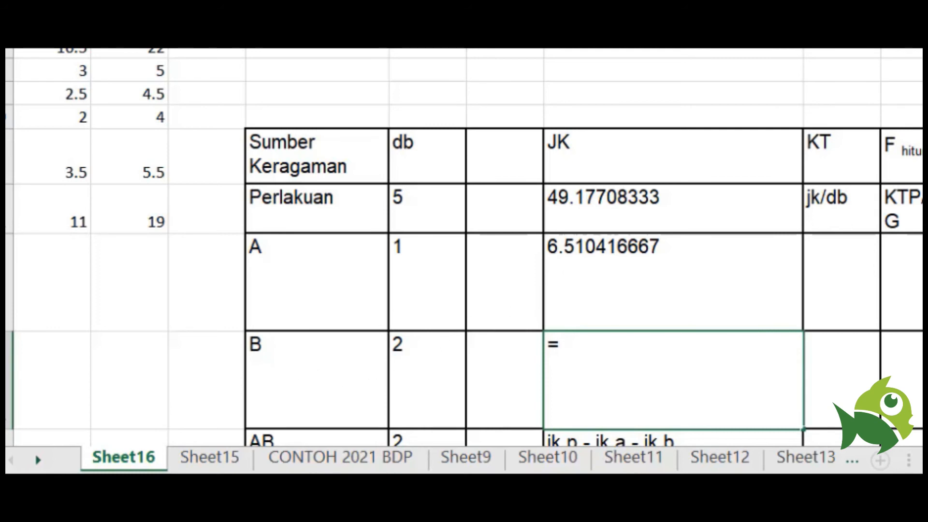
pyautogui.hscroll(-6, 464, 246)
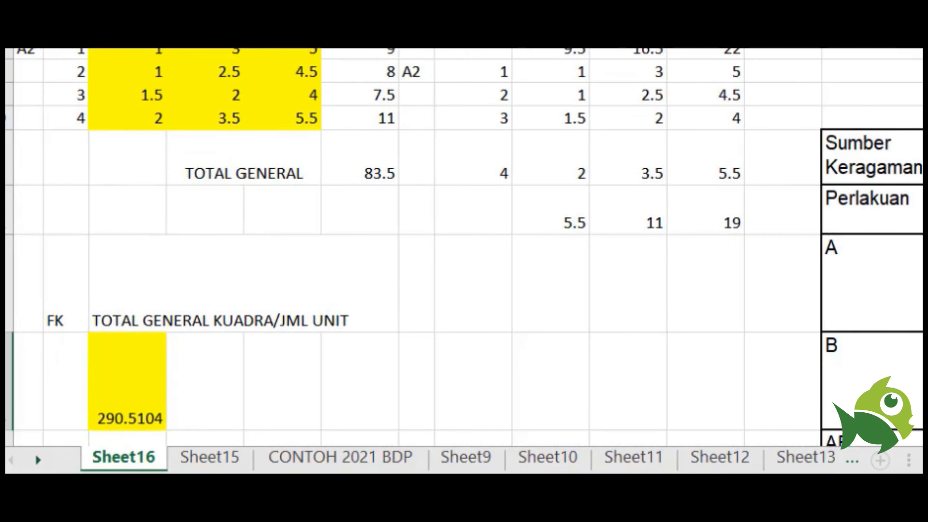
pyautogui.scroll(-7, 464, 247)
pyautogui.scroll(1, 464, 246)
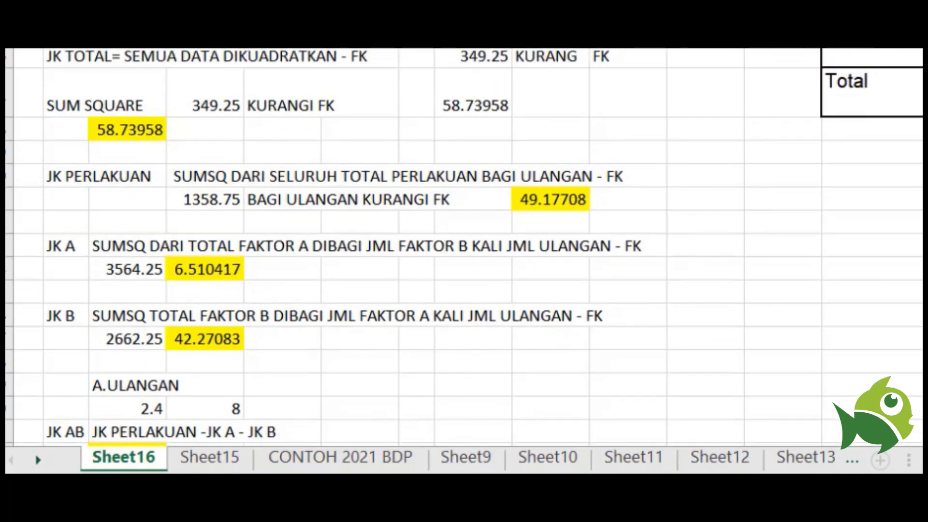
pyautogui.scroll(-1, 237, 329)
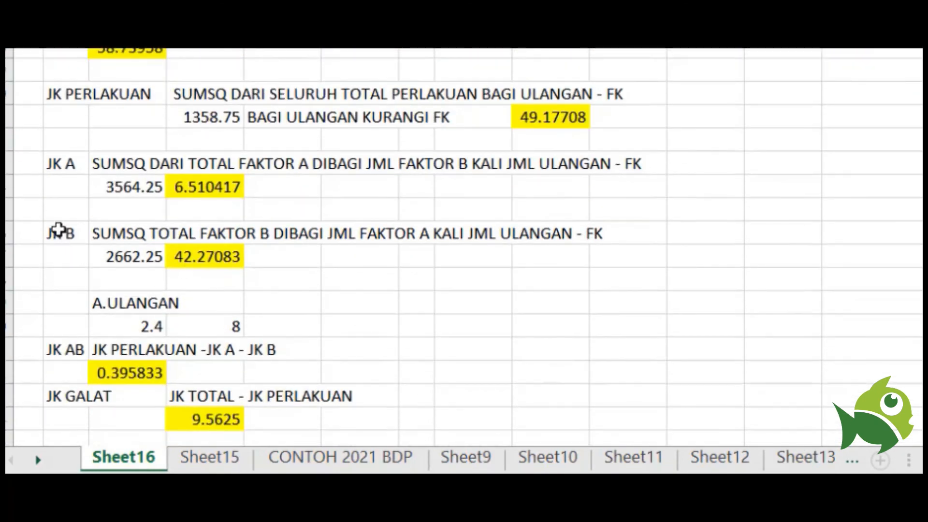
pyautogui.click(200, 259)
pyautogui.hotkey('ctrl', 'c')
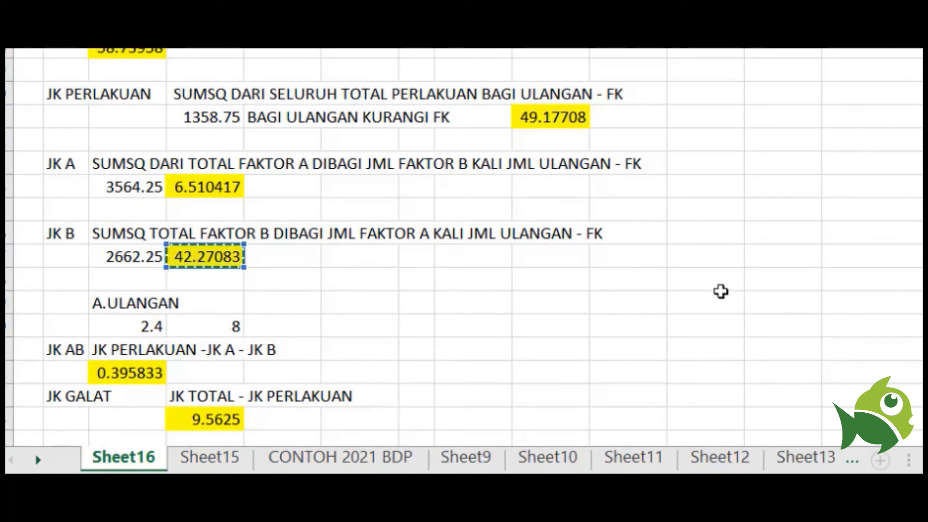
pyautogui.press('Escape')
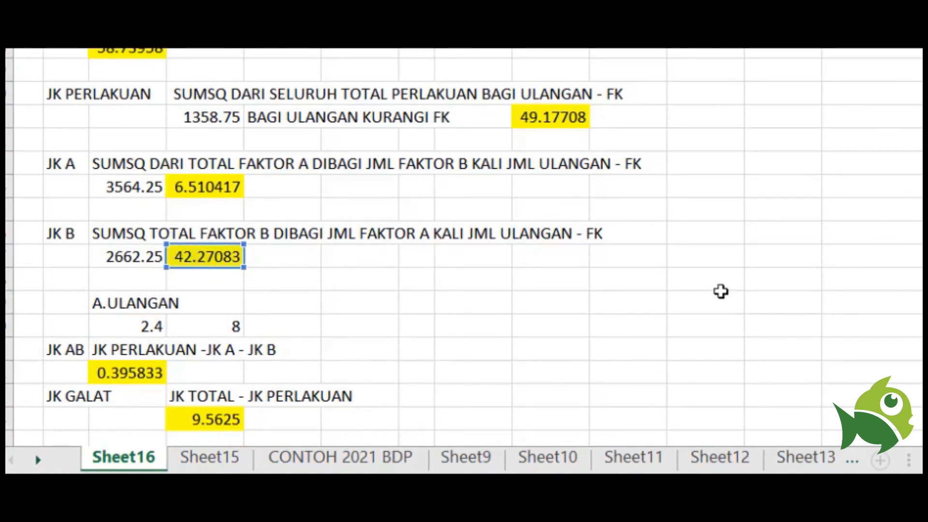
# Replace the JK cell of row AB with a formula linked to the highlighted JK AB result
pyautogui.scroll(2, 720, 291)
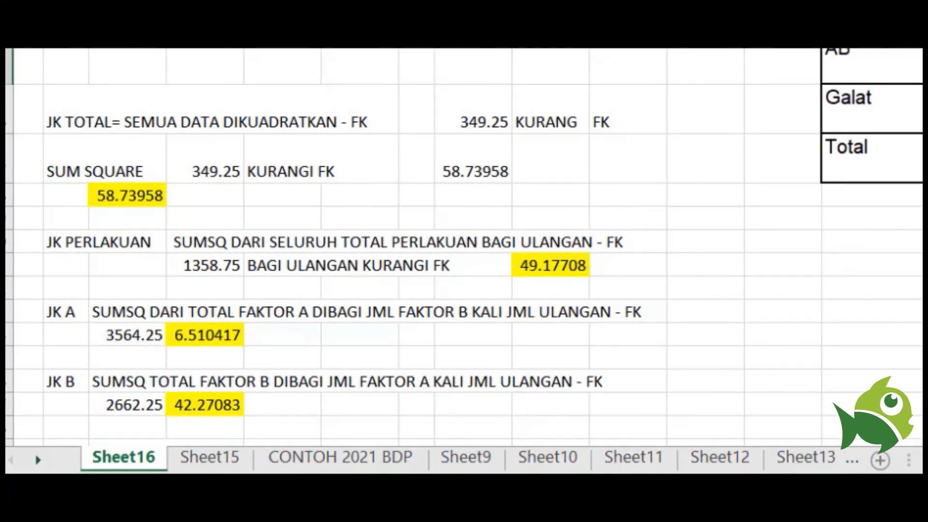
pyautogui.hscroll(3, 467, 247)
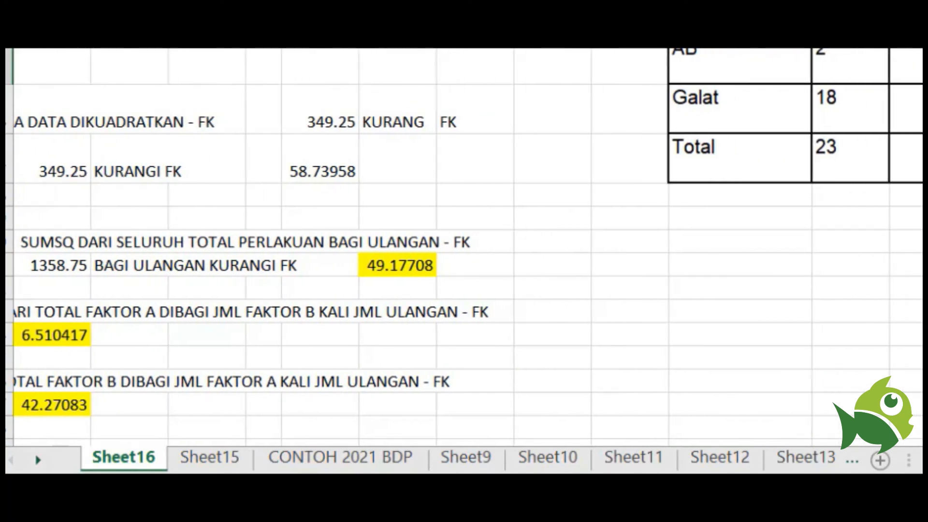
pyautogui.hscroll(10, 467, 246)
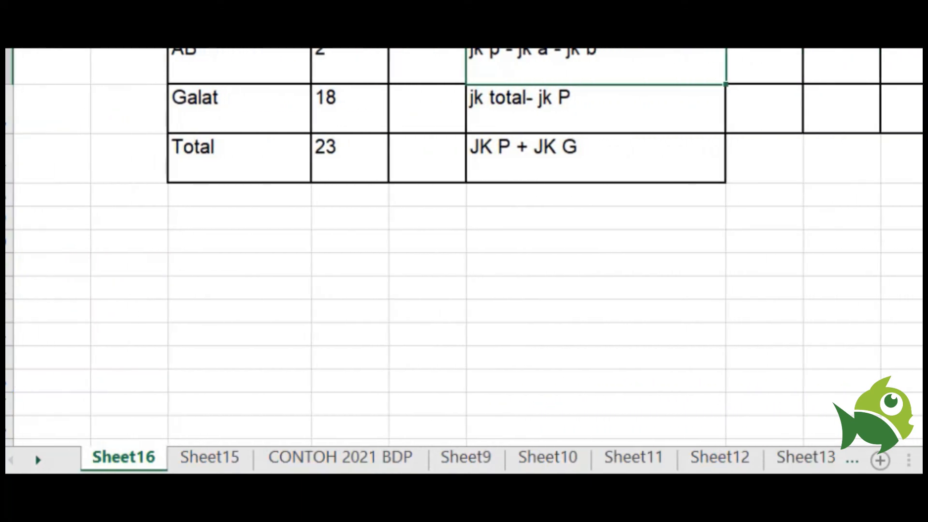
pyautogui.scroll(5, 721, 269)
pyautogui.scroll(-1, 721, 269)
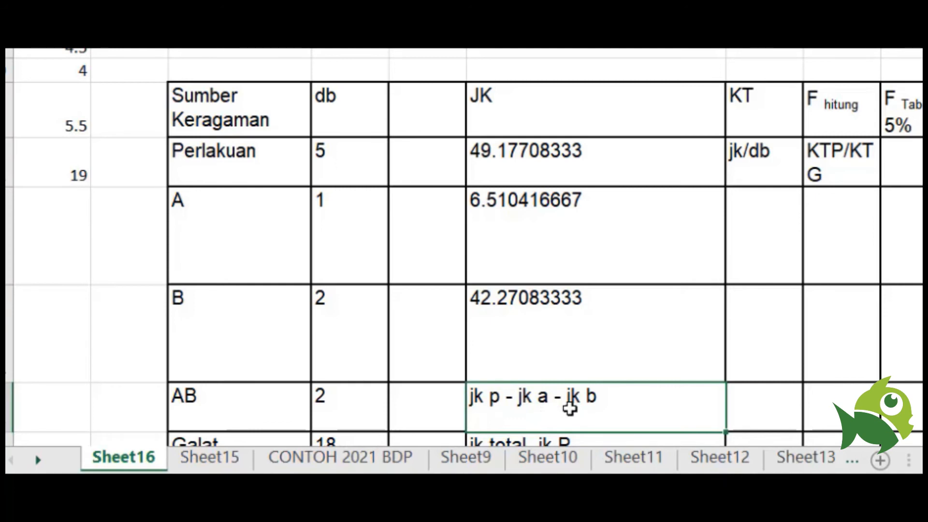
pyautogui.write('=')
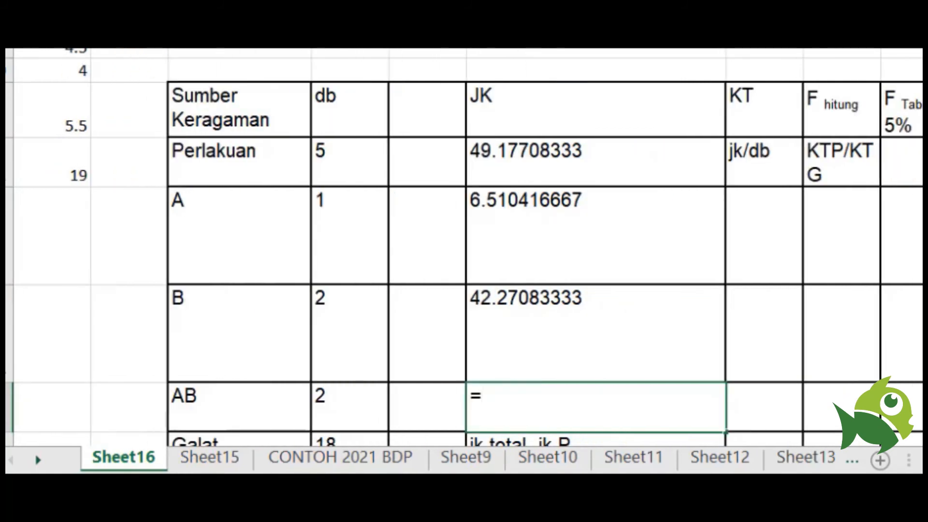
pyautogui.scroll(-5, 464, 247)
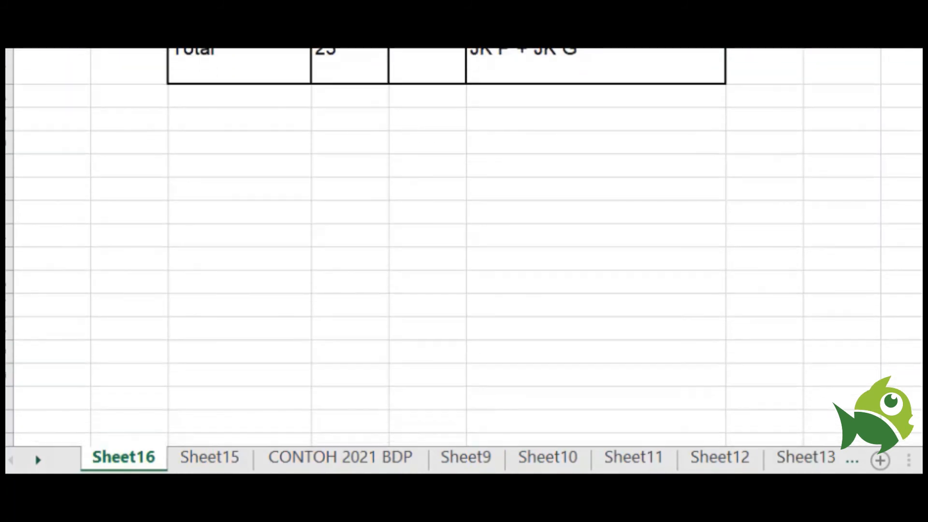
pyautogui.hscroll(-10, 464, 247)
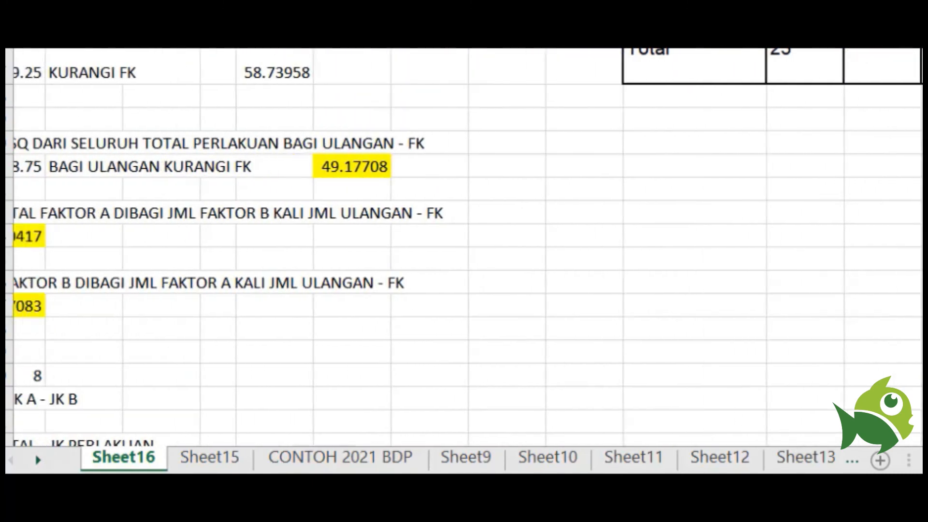
pyautogui.hscroll(-2, 464, 247)
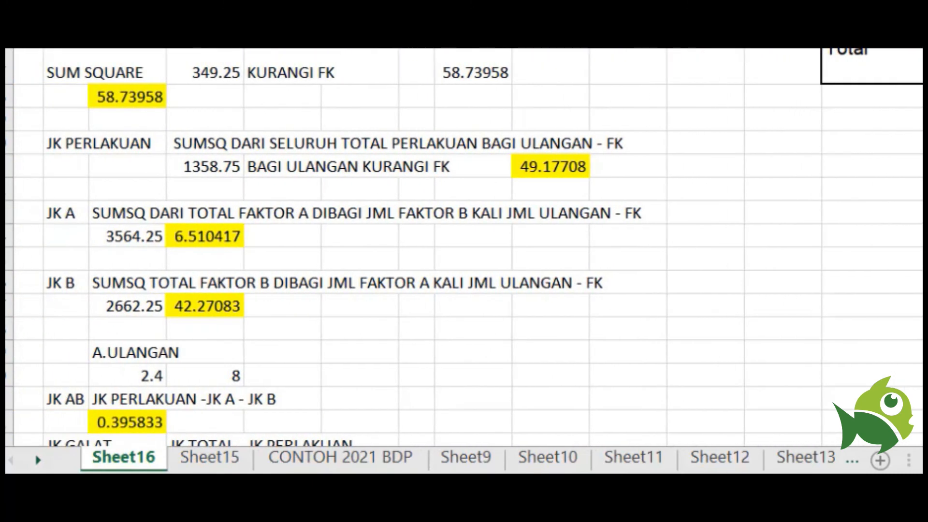
pyautogui.scroll(-1, 385, 346)
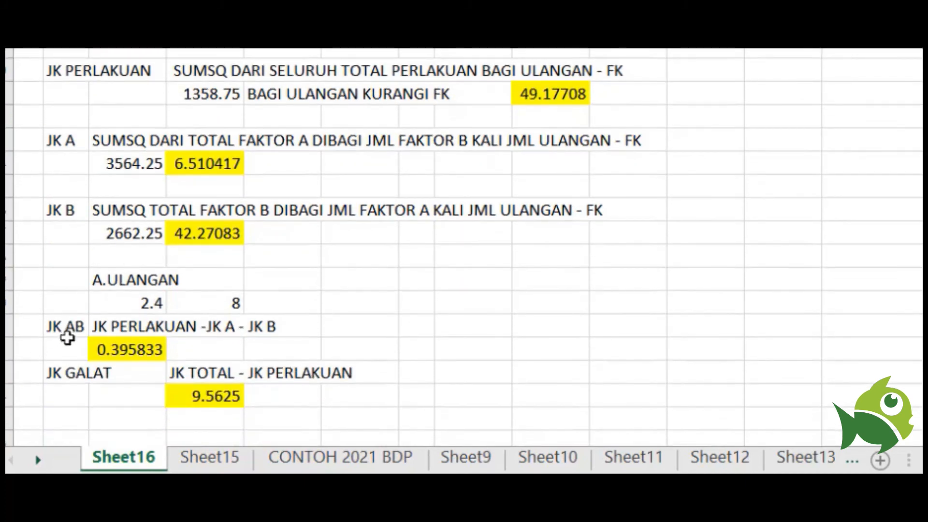
pyautogui.click(126, 353)
pyautogui.hotkey('ctrl', 'c')
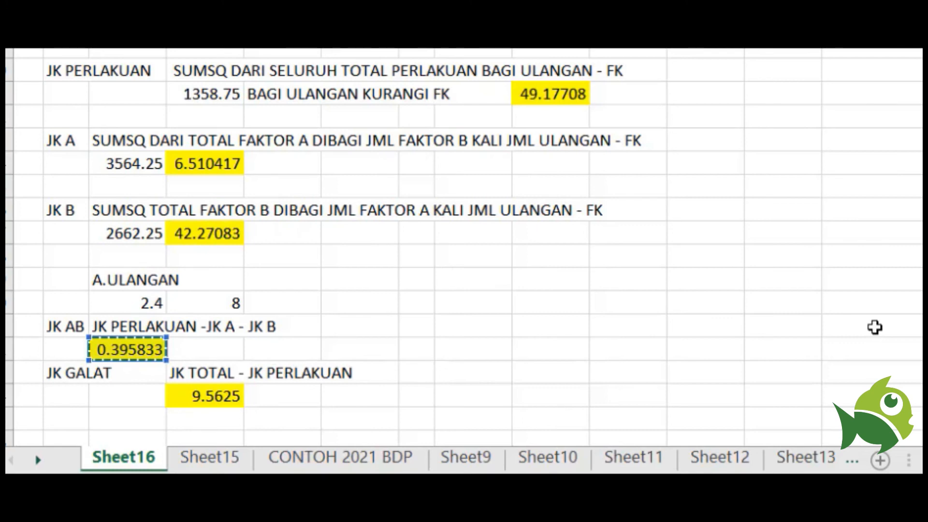
# Reduce the heights of the A, B, AB and Galat rows so each fits a single line of text
pyautogui.scroll(2, 874, 327)
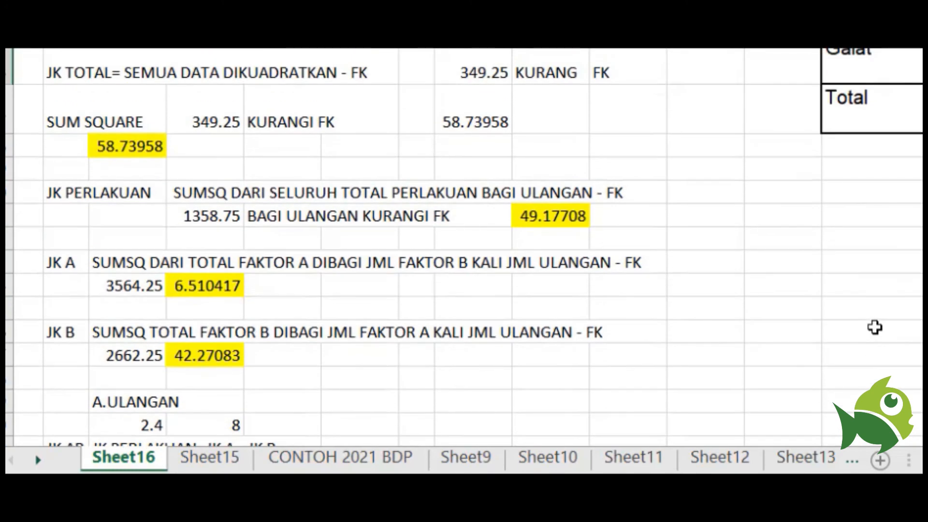
pyautogui.hscroll(6, 464, 246)
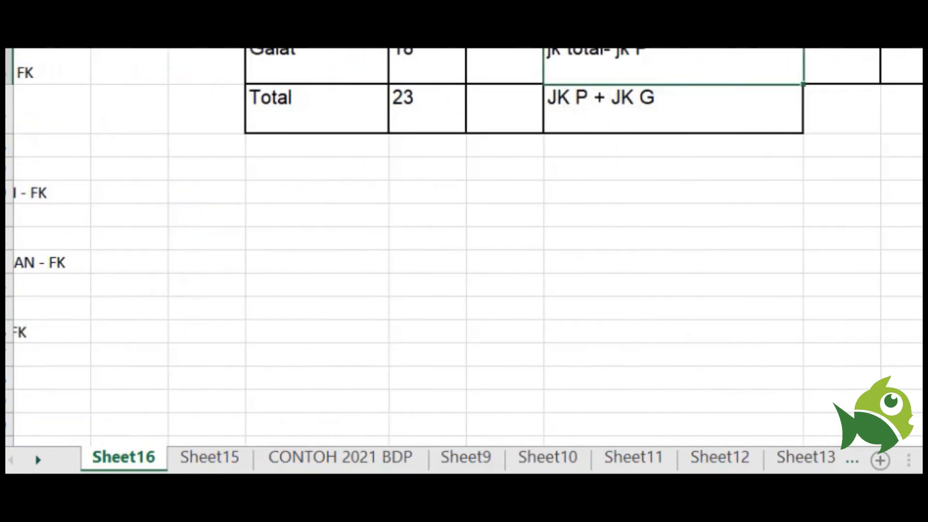
pyautogui.scroll(2, 464, 247)
pyautogui.scroll(-1, 464, 246)
pyautogui.scroll(1, 464, 246)
pyautogui.scroll(-1, 688, 378)
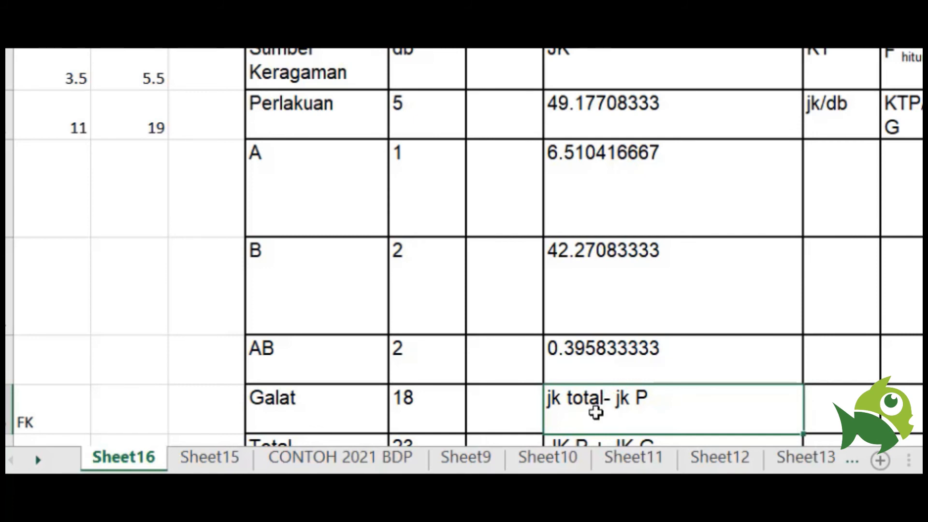
pyautogui.moveTo(14, 334); pyautogui.dragTo(10, 174)
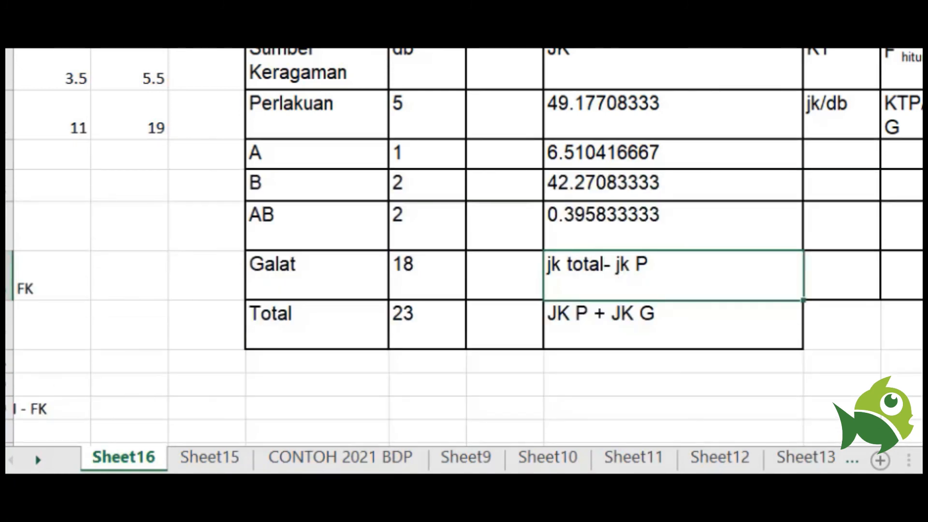
pyautogui.scroll(1, 464, 241)
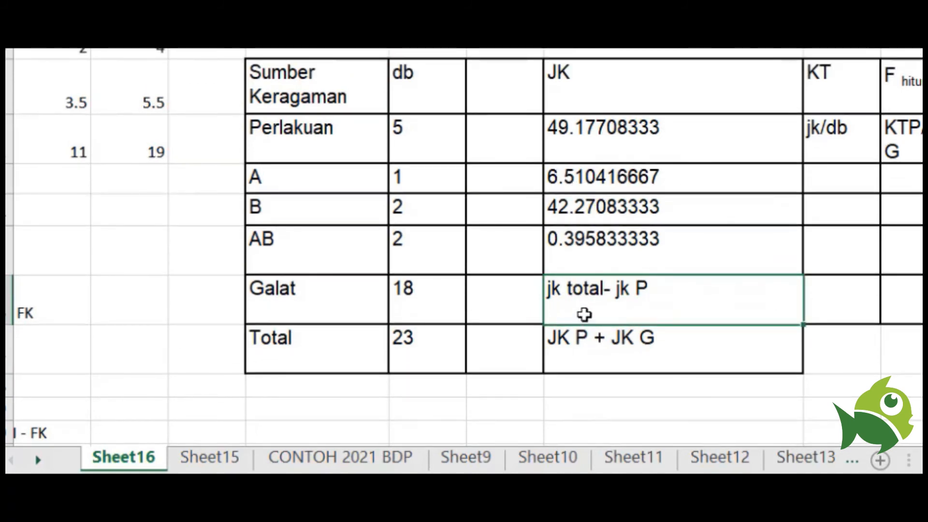
pyautogui.moveTo(9, 326); pyautogui.dragTo(9, 305)
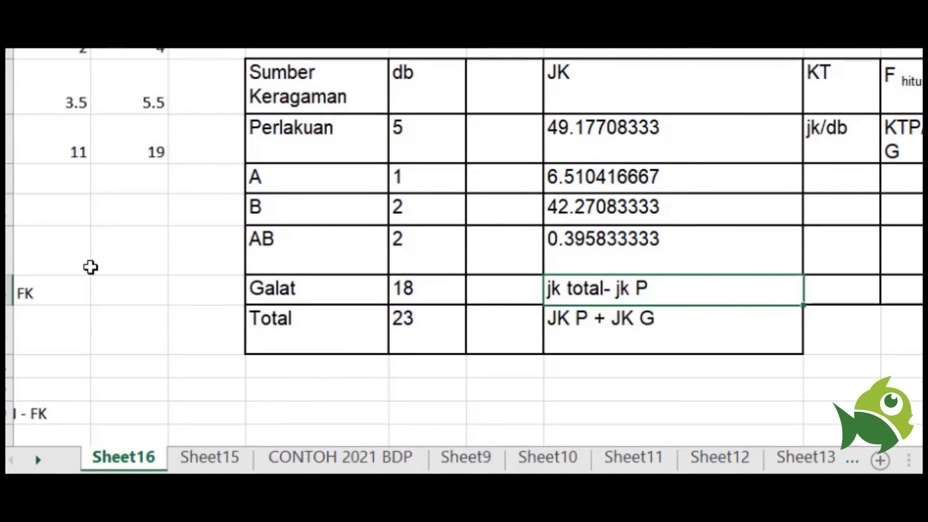
pyautogui.moveTo(9, 274); pyautogui.dragTo(9, 253)
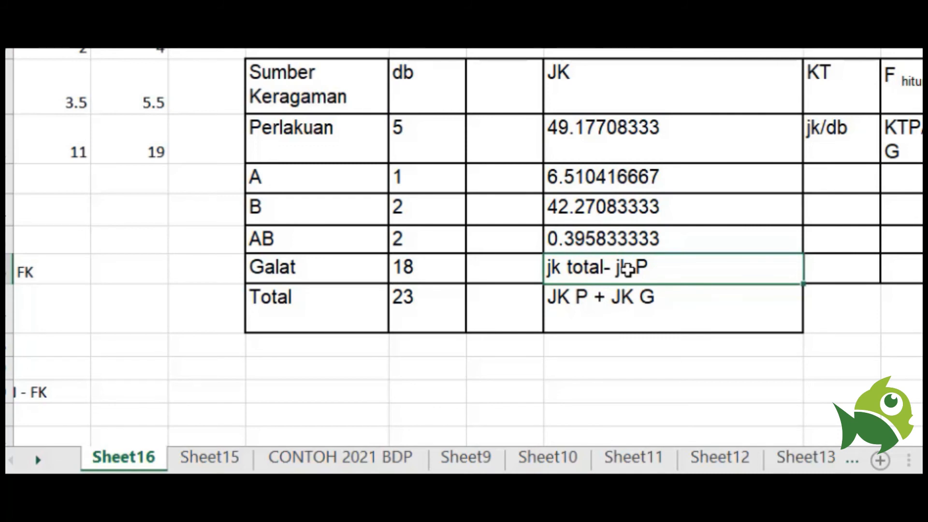
# Replace the JK cell of the Galat row with a formula linked to the highlighted JK GALAT result
pyautogui.write('=')
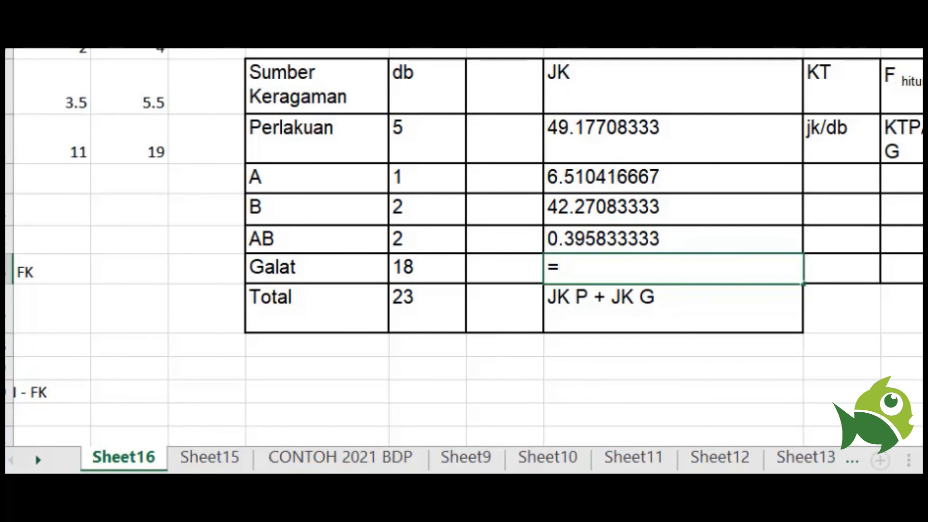
pyautogui.hscroll(-5, 463, 247)
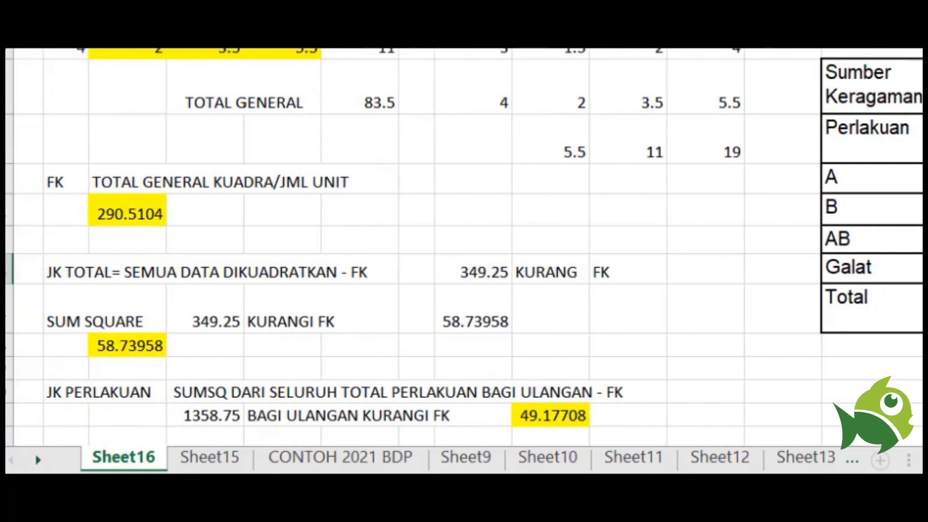
pyautogui.scroll(-3, 464, 246)
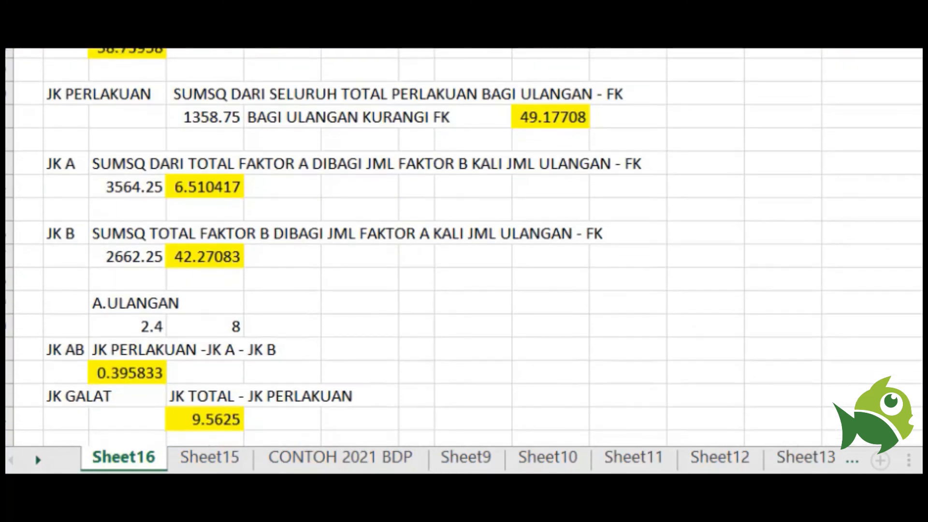
pyautogui.click(191, 420)
pyautogui.hotkey('ctrl', 'c')
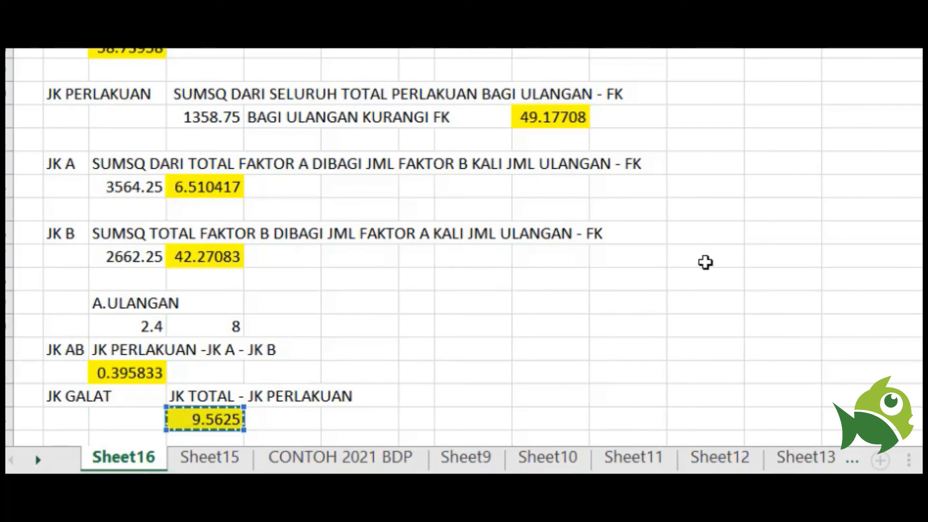
# Replace the JK cell of the Total row with a formula linked to the highlighted JK TOTAL result below SUM SQUARE
pyautogui.scroll(1, 706, 262)
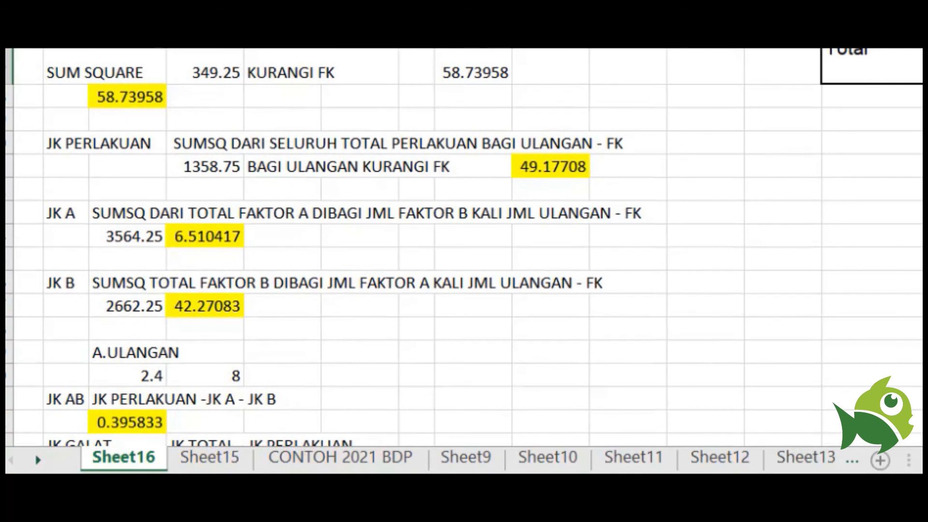
pyautogui.hscroll(2, 464, 246)
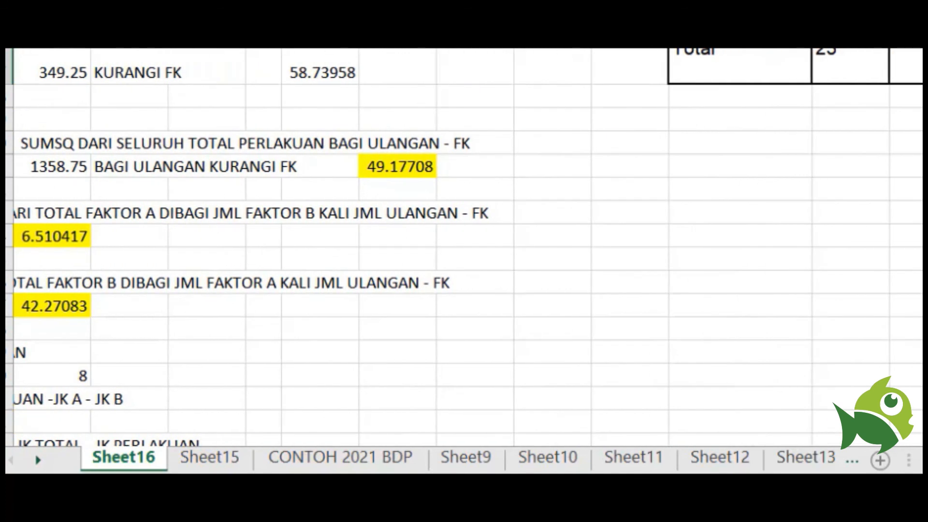
pyautogui.hscroll(5, 464, 247)
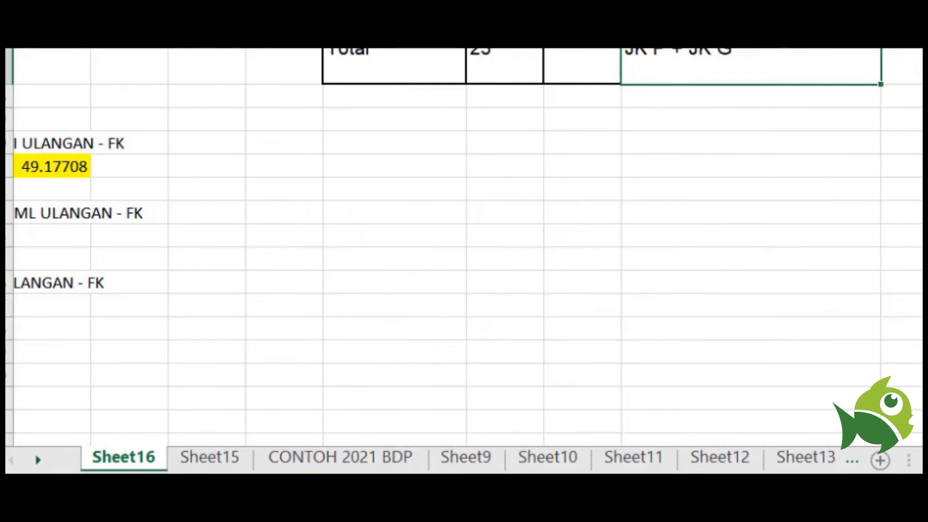
pyautogui.scroll(4, 567, 315)
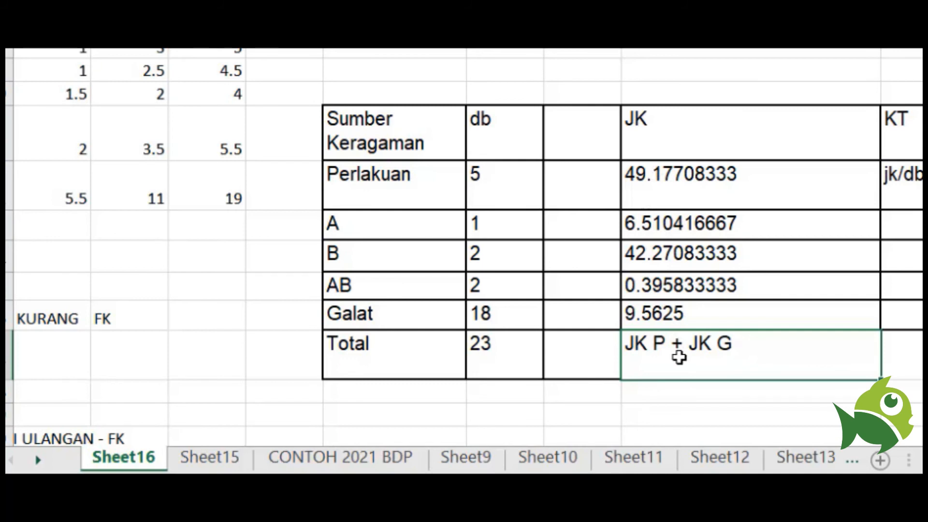
pyautogui.write('=')
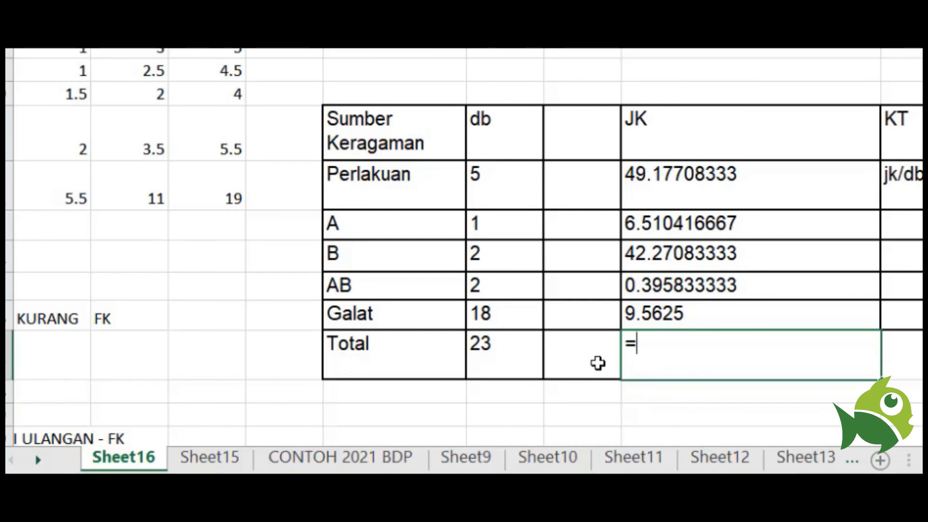
pyautogui.hscroll(-10, 464, 246)
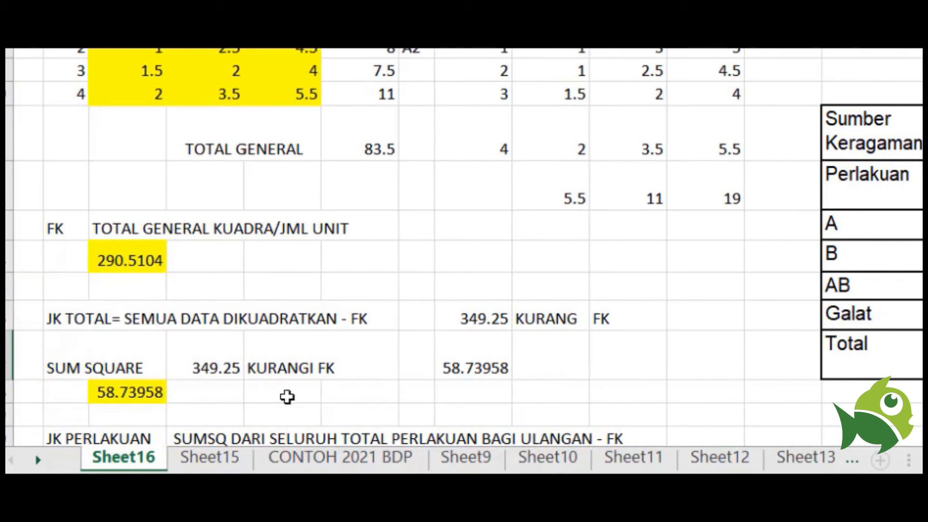
pyautogui.click(149, 393)
pyautogui.hotkey('ctrl', 'c')
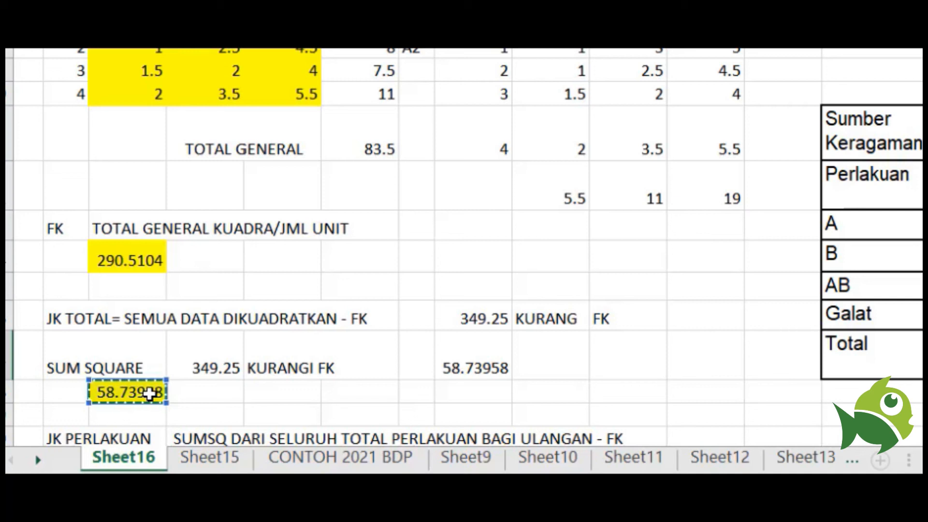
pyautogui.press('Return')
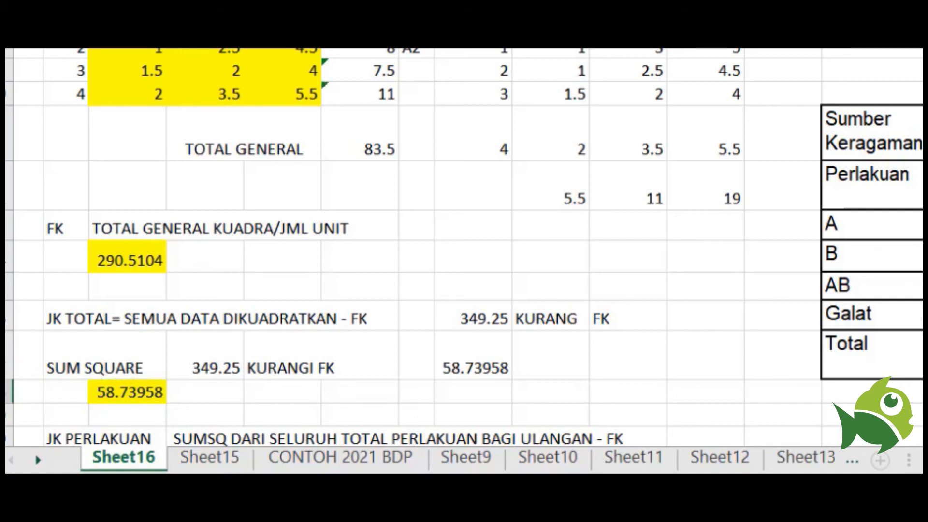
# Fit the width of the ANOVA table's JK column to its contents
pyautogui.hscroll(8, 464, 246)
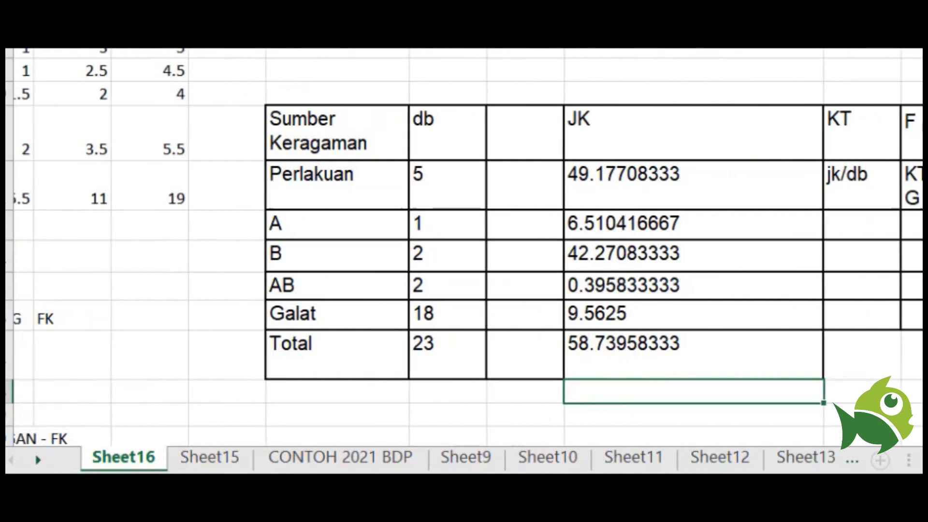
pyautogui.hscroll(2, 464, 246)
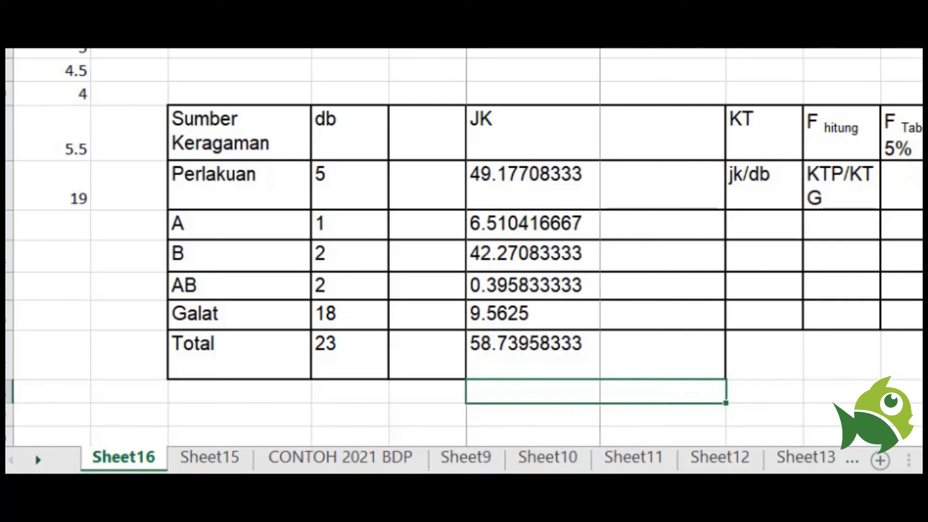
pyautogui.doubleClick(725, 43)
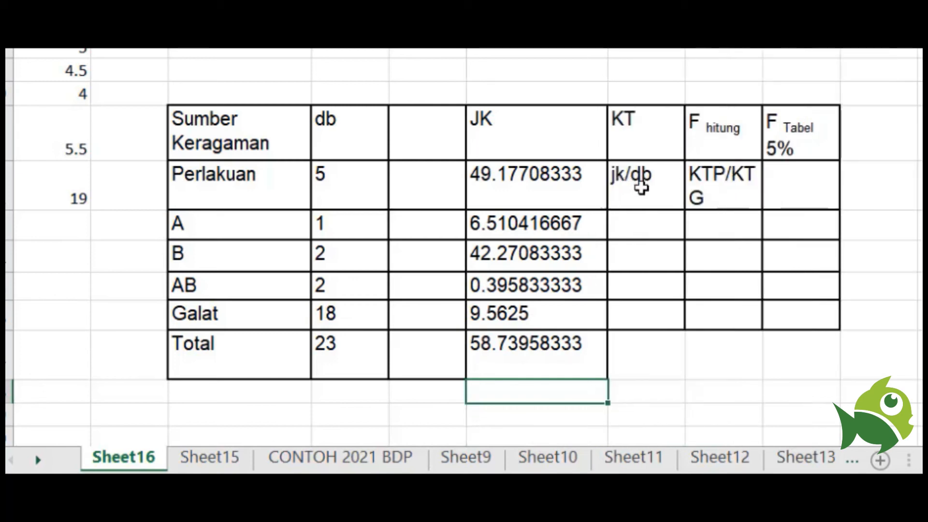
# Replace the KT cell of the Perlakuan row with the formula =P12/N12, dividing its JK by its db
pyautogui.click(641, 188)
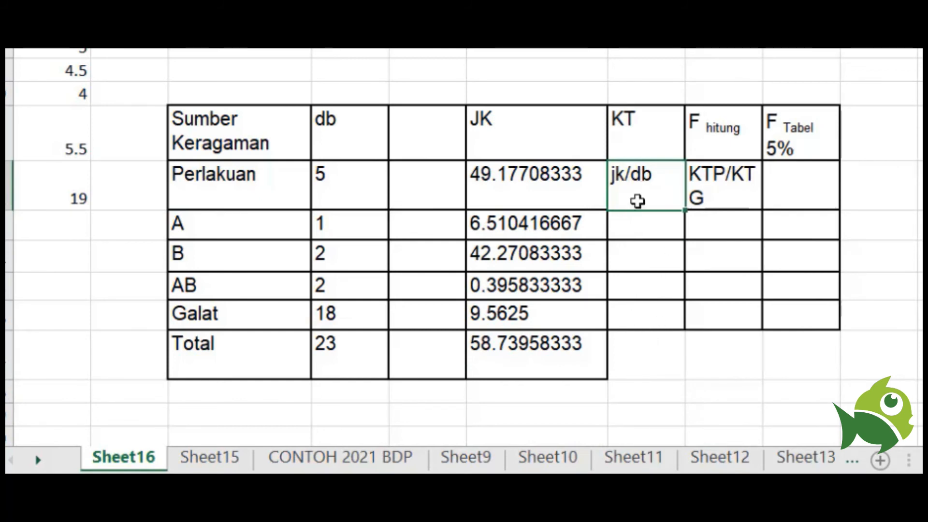
pyautogui.click(519, 187)
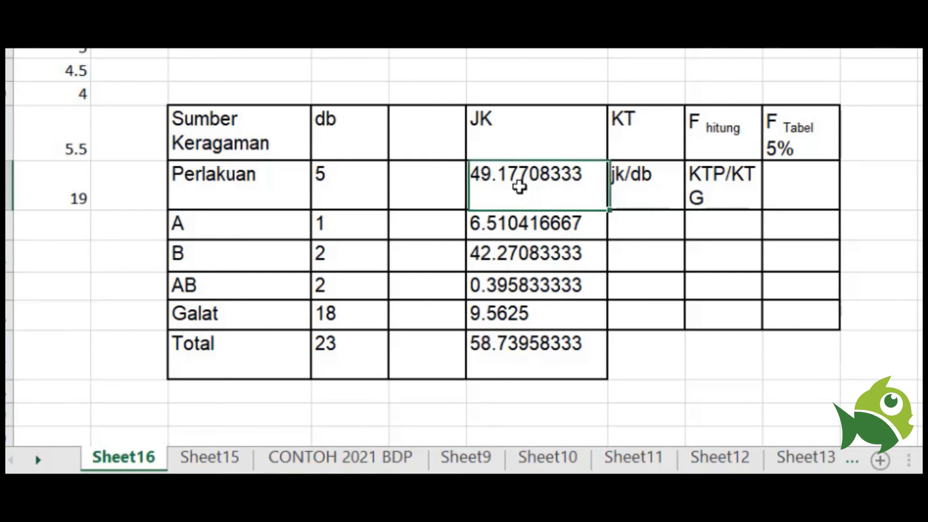
pyautogui.click(340, 177)
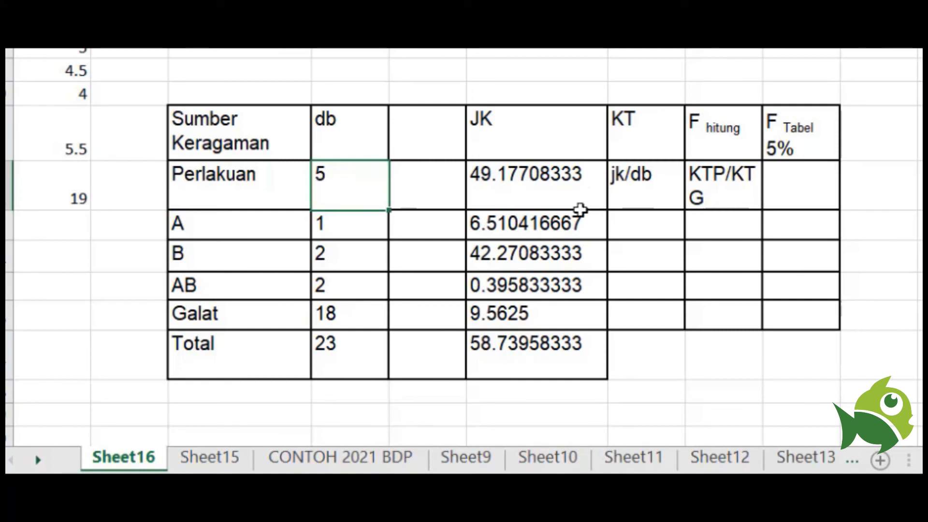
pyautogui.click(627, 182)
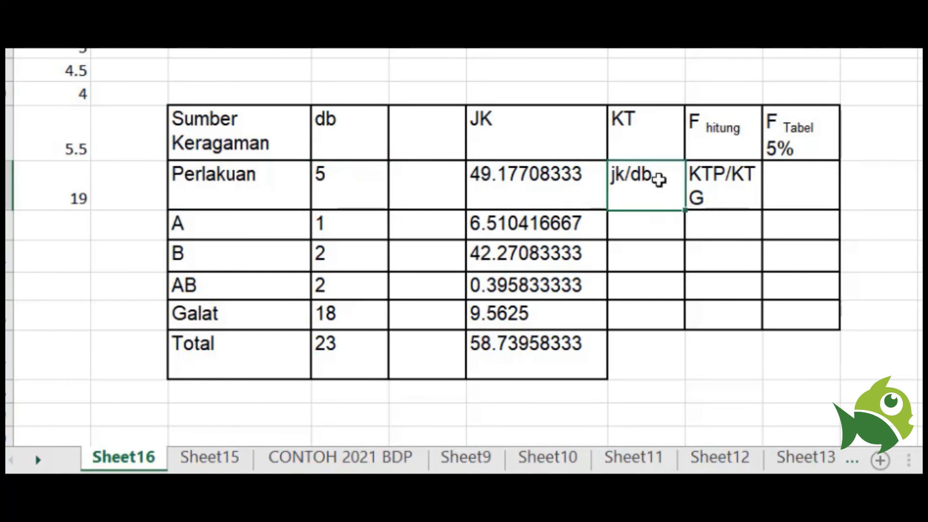
pyautogui.write('=')
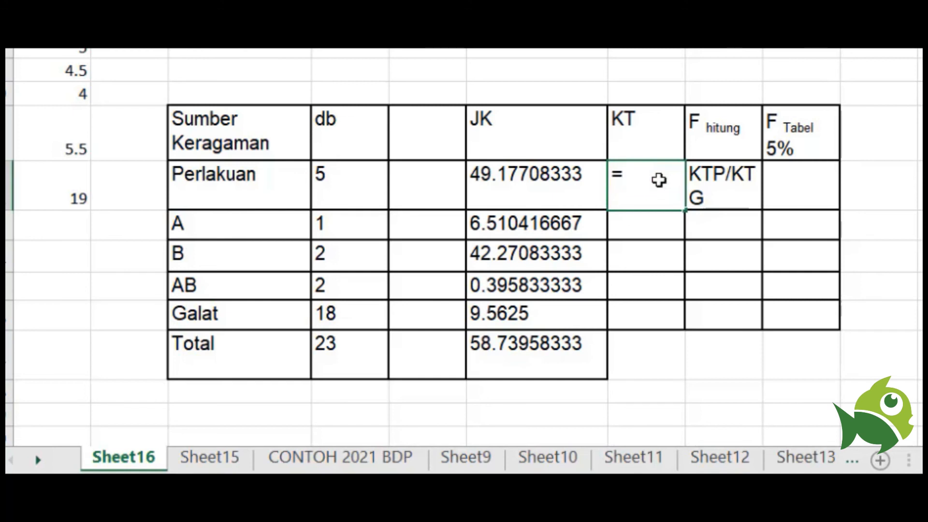
pyautogui.click(508, 184)
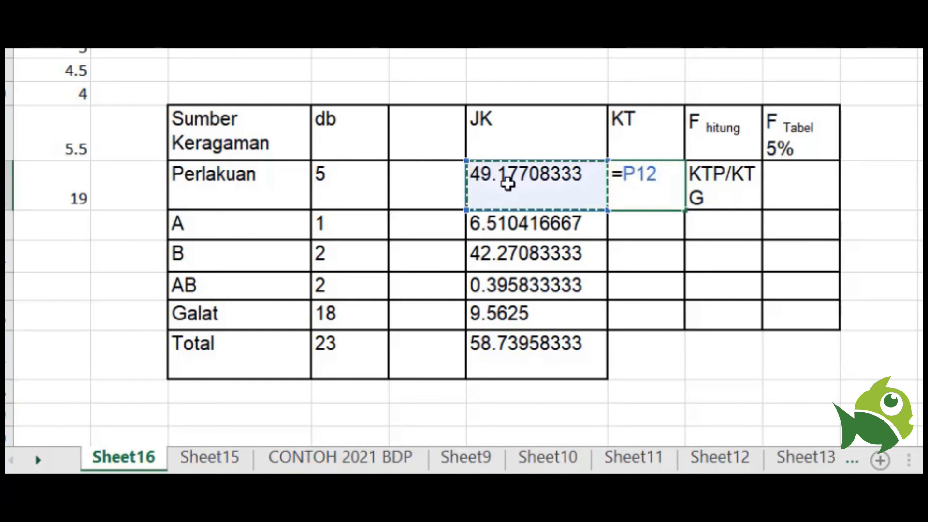
pyautogui.write('/')
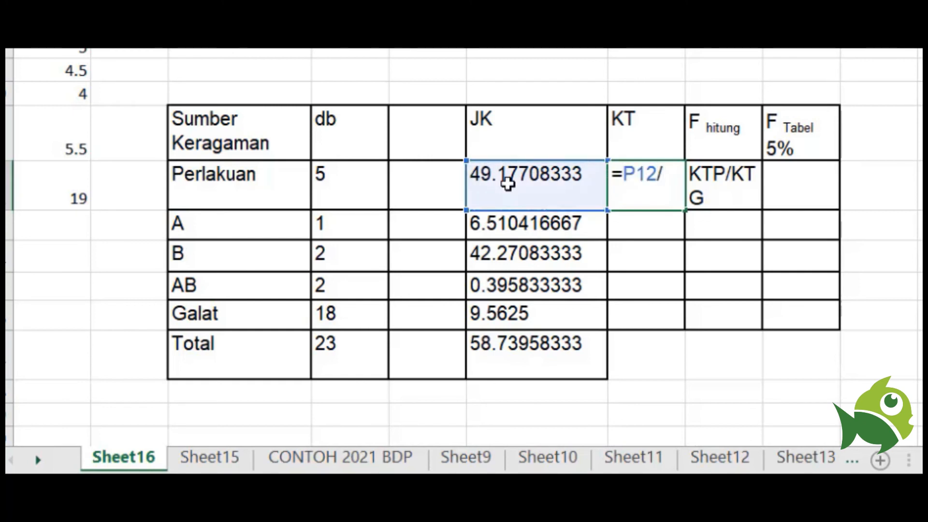
pyautogui.click(351, 182)
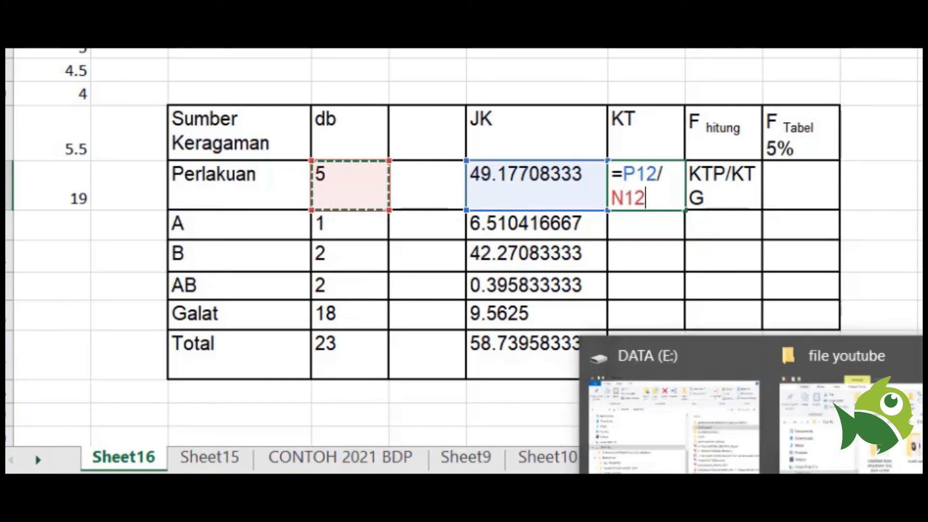
pyautogui.press('Return')
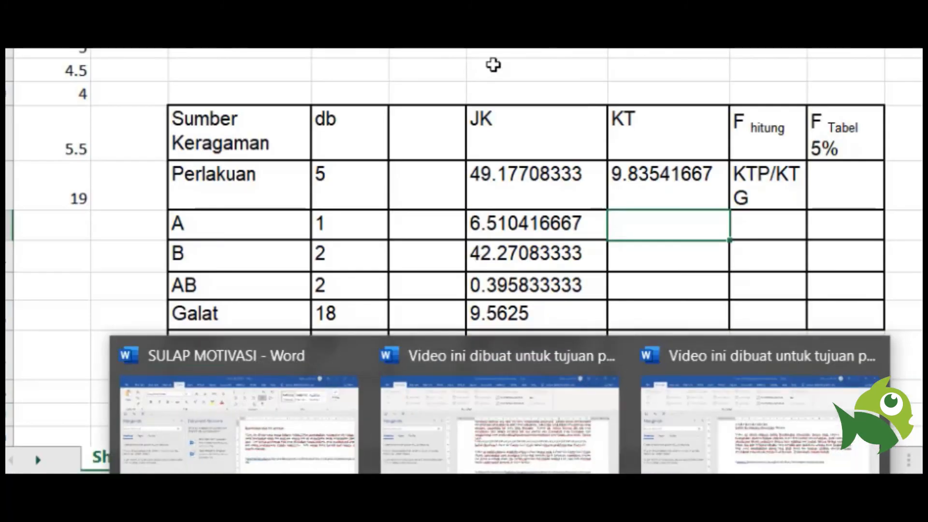
# Enter the note KT=JK/DB in the KT column, above the ANOVA table
pyautogui.click(498, 72)
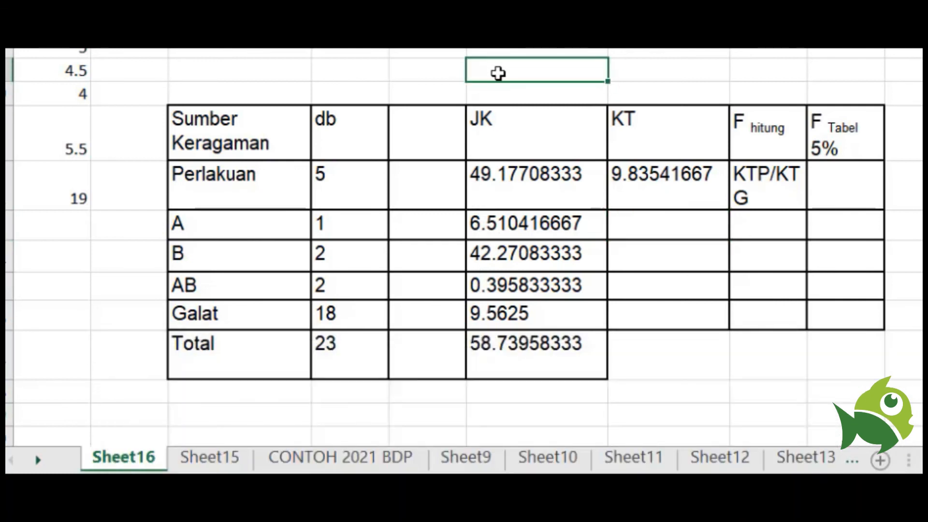
pyautogui.click(623, 73)
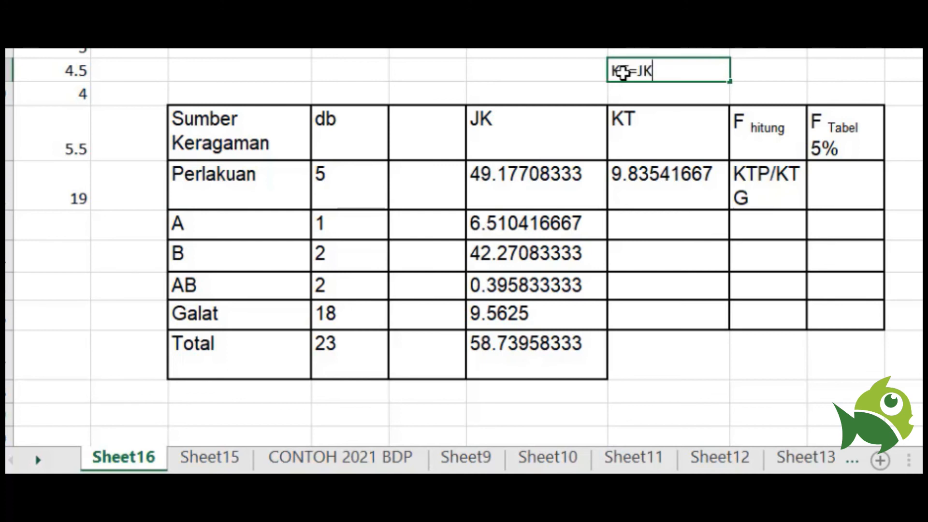
pyautogui.write('KT=JK/DB')
pyautogui.click(924, 255)
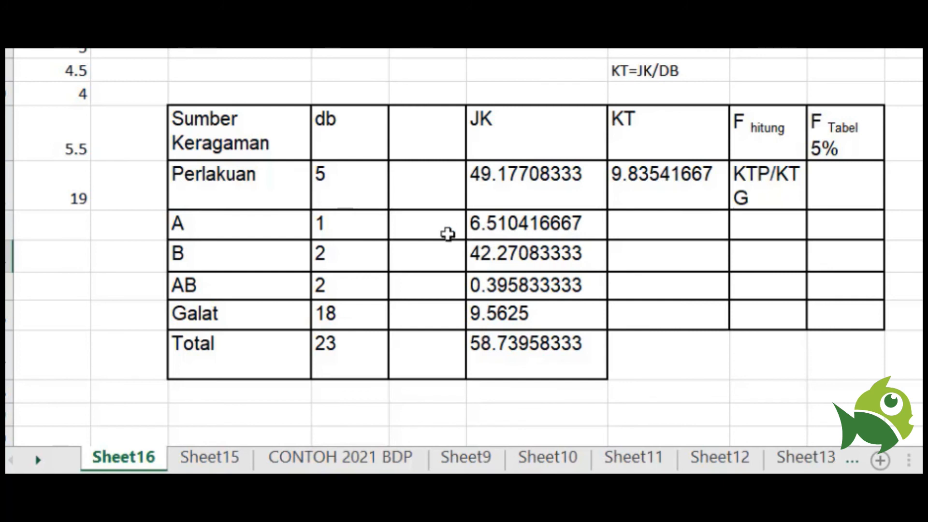
# Calculate KT for row A with a formula dividing its JK value in P13 by its db value
pyautogui.click(675, 189)
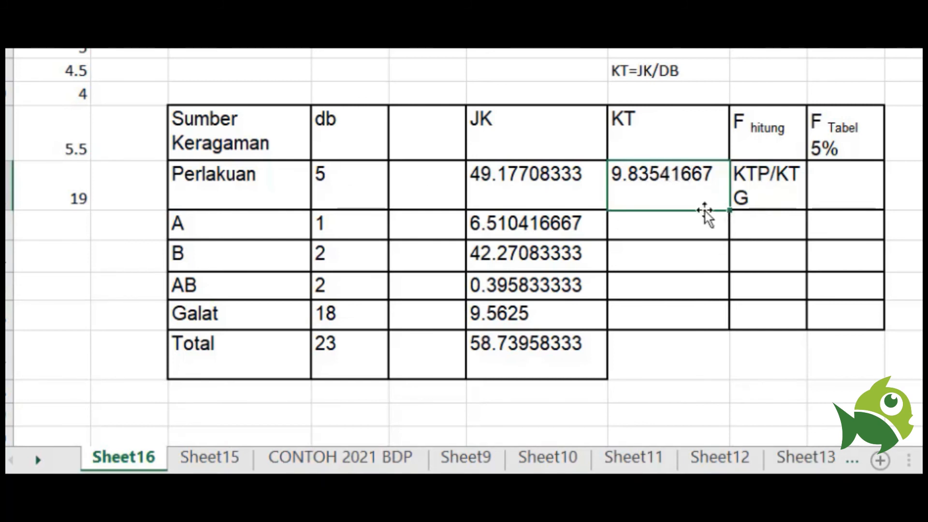
pyautogui.click(676, 231)
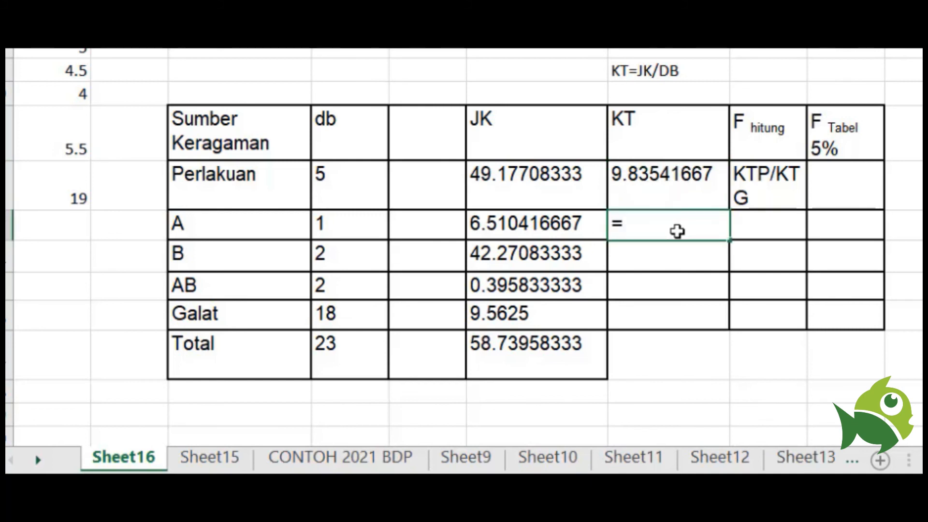
pyautogui.click(570, 224)
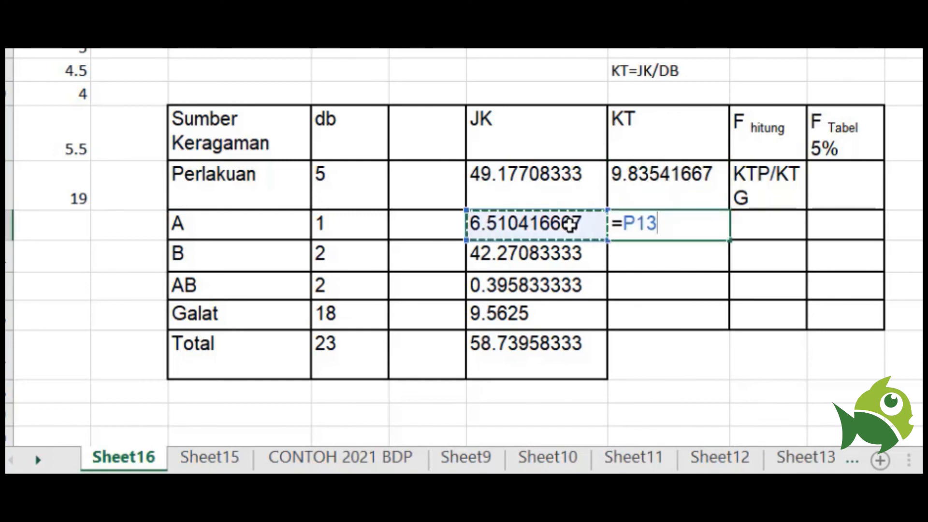
pyautogui.write('/')
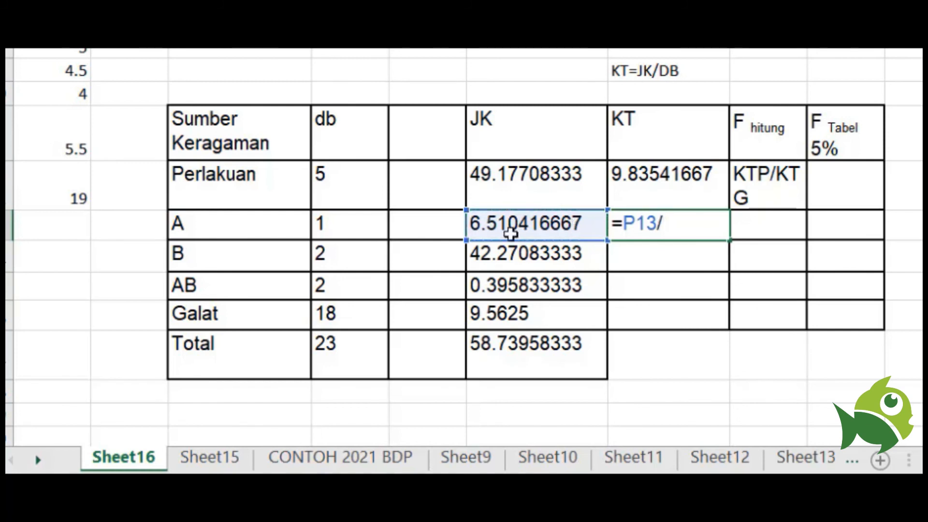
pyautogui.click(376, 233)
pyautogui.press('Return')
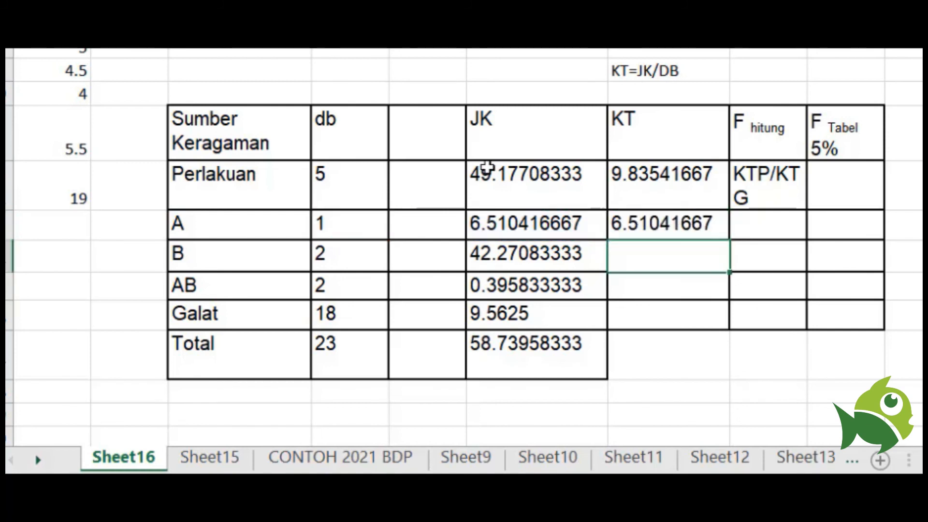
# Copy row A's KT formula down through the Galat row and widen the F hitung column so KTP/KTG fits on one line
pyautogui.click(644, 222)
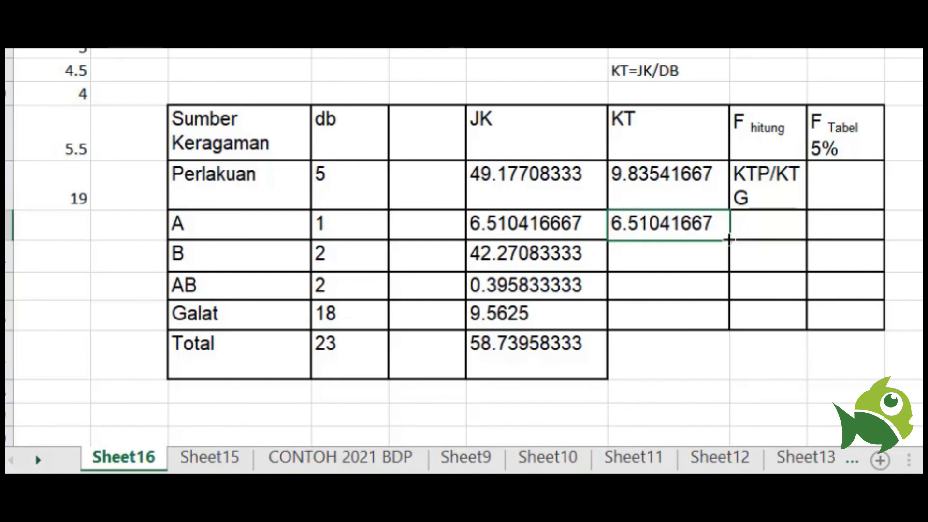
pyautogui.moveTo(728, 238); pyautogui.dragTo(730, 329)
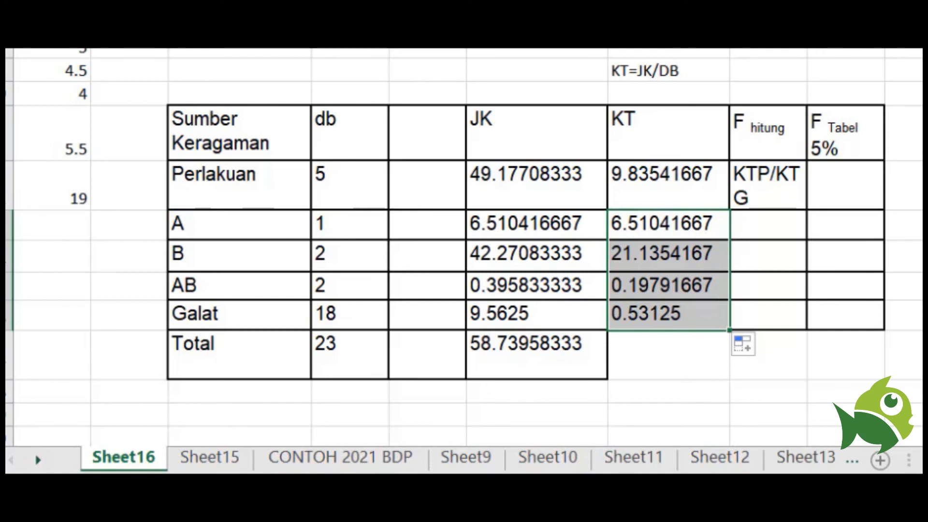
pyautogui.moveTo(807, 48); pyautogui.dragTo(838, 48)
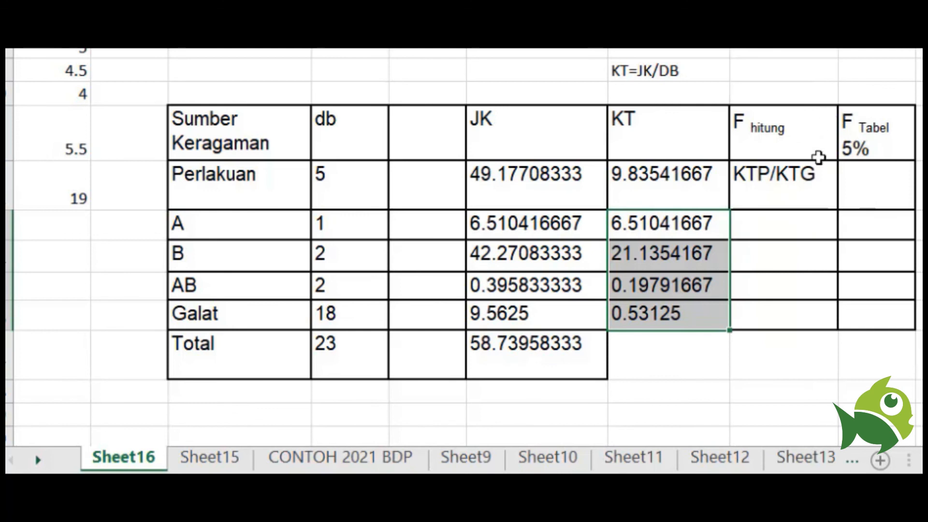
# Enter the note KT*/KTG above the F hitung column of the ANOVA table, level with the KT=JK/DB note
pyautogui.click(765, 72)
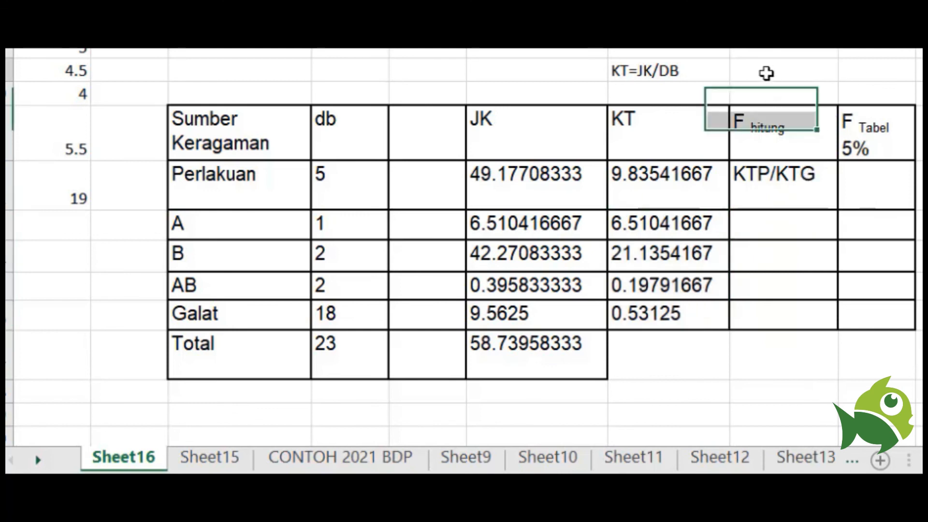
pyautogui.write('KT')
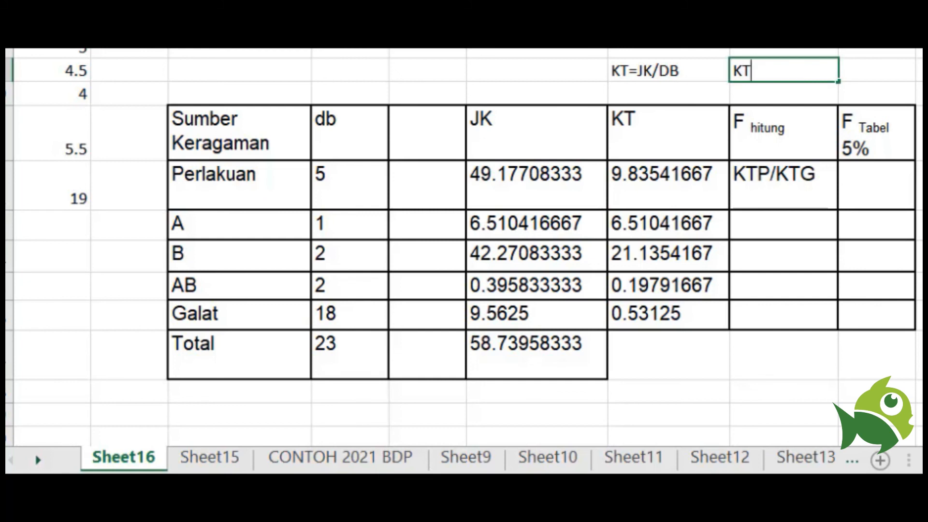
pyautogui.click(779, 183)
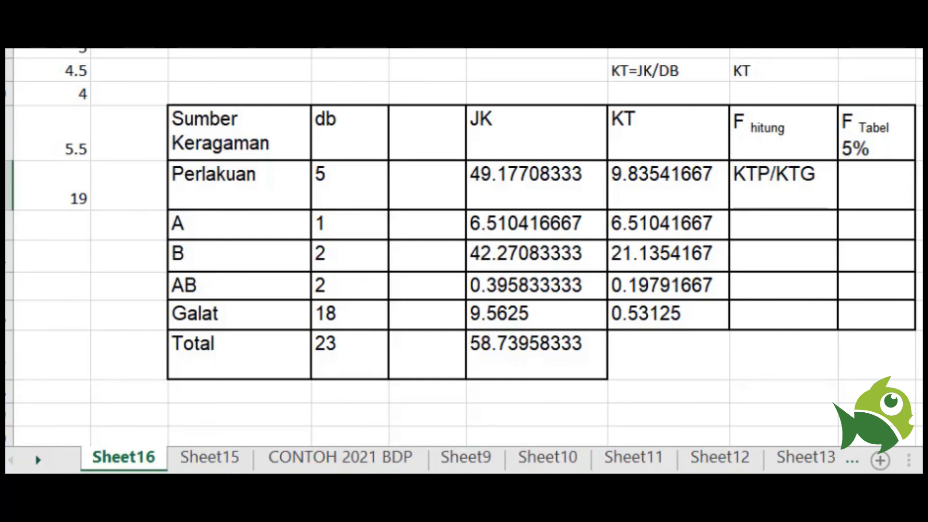
pyautogui.click(804, 69)
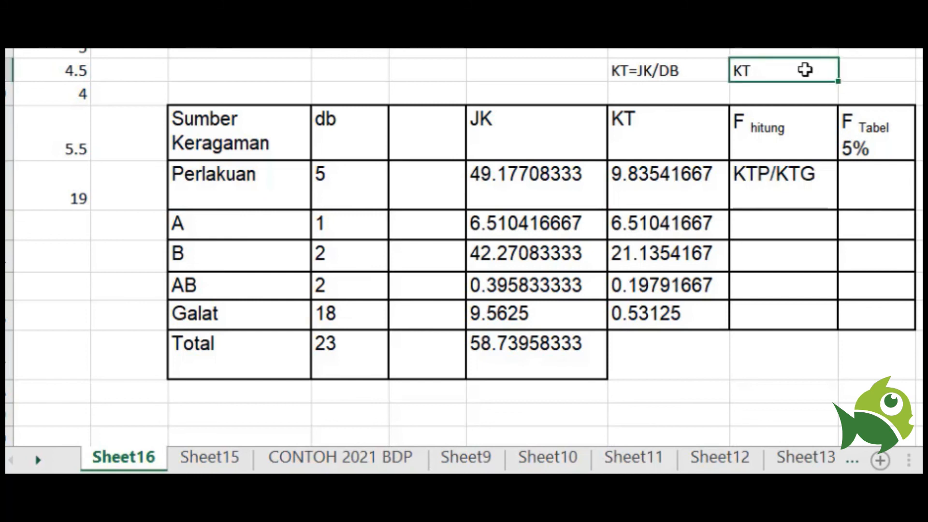
pyautogui.write('^')
pyautogui.press('BackSpace')
pyautogui.write('kt*')
pyautogui.press('BackSpace')
pyautogui.press('BackSpace')
pyautogui.press('BackSpace')
pyautogui.write('KT*/KTG')
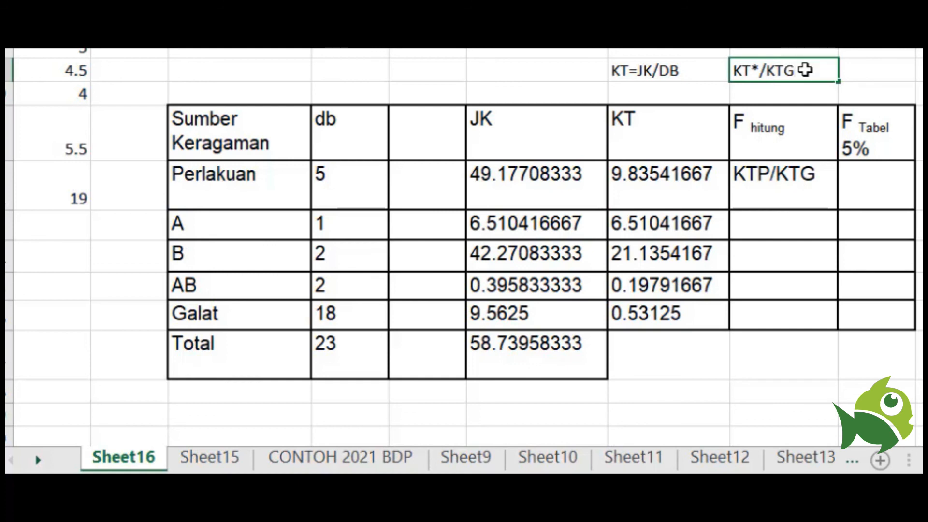
# Replace the F hitung text in the Perlakuan row with the formula =Q12/Q16, dividing its KT by the Galat KT
pyautogui.click(748, 184)
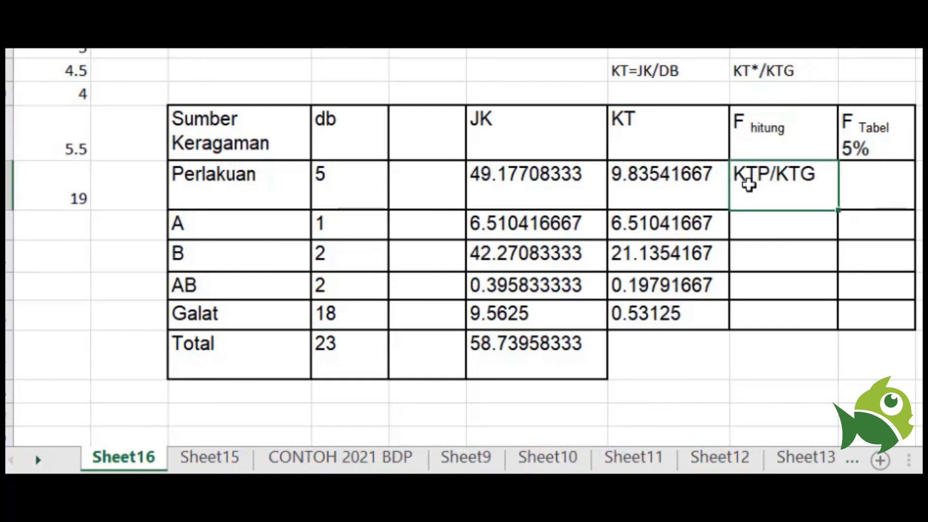
pyautogui.press('Delete')
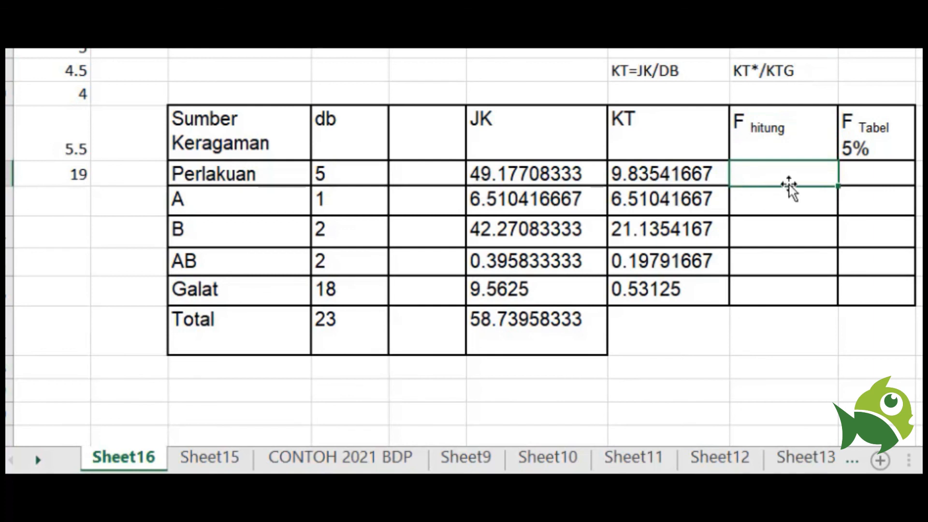
pyautogui.write('=')
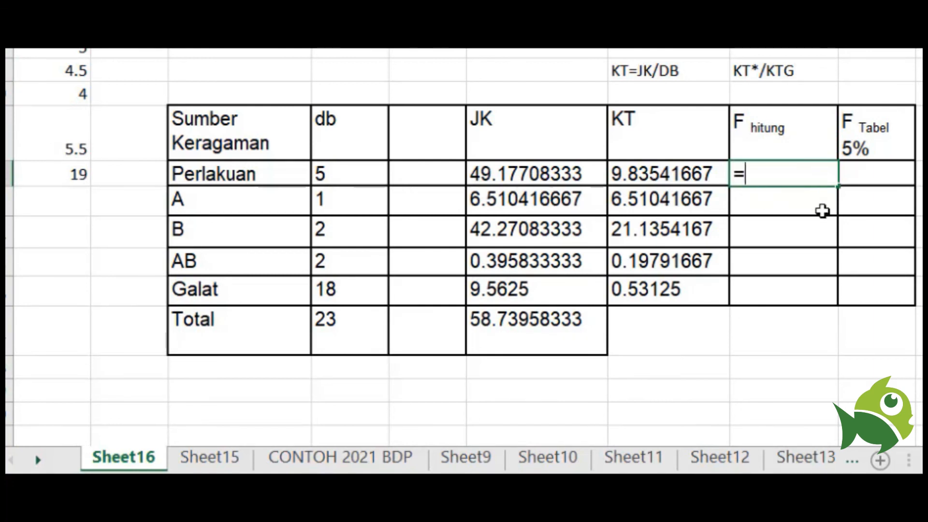
pyautogui.click(640, 179)
pyautogui.write('/')
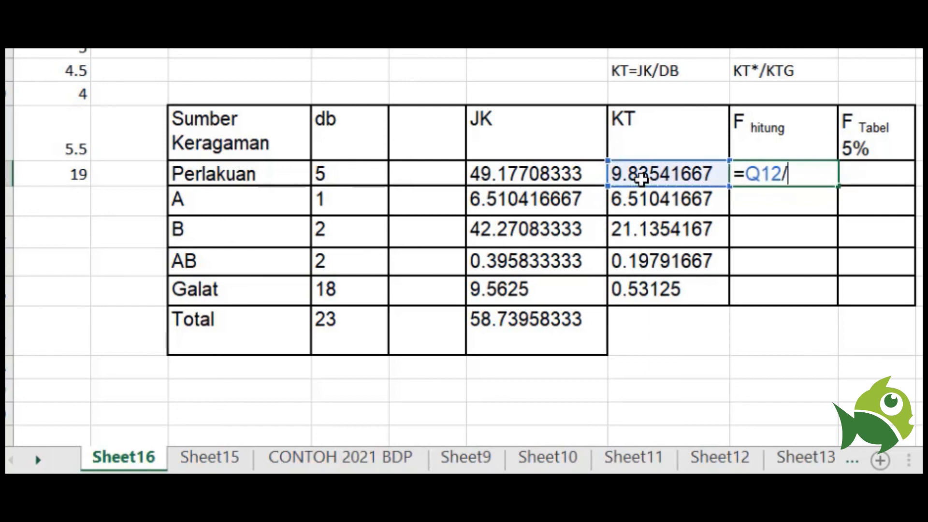
pyautogui.click(645, 290)
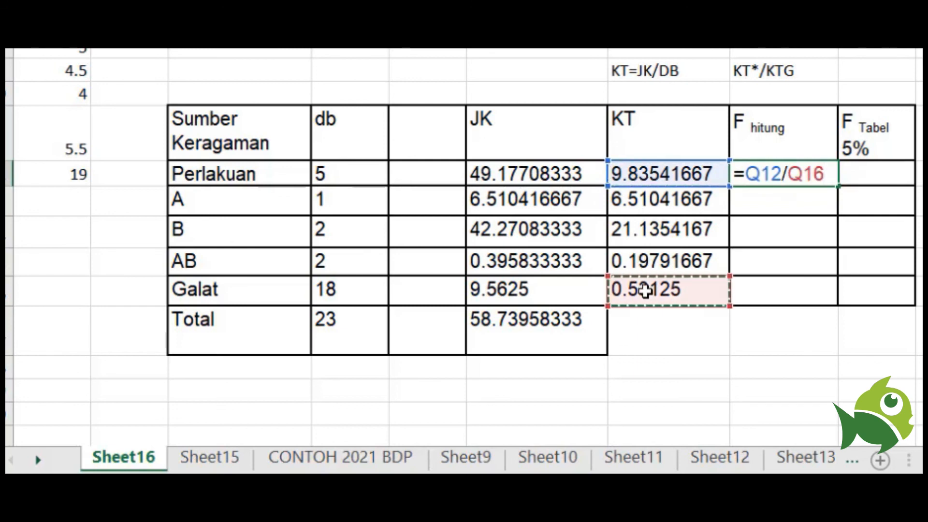
pyautogui.press('Return')
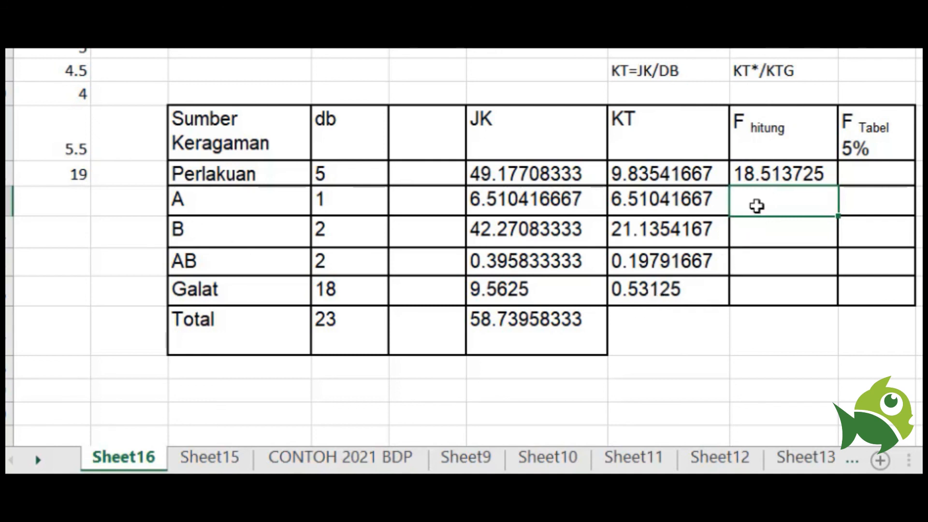
# Calculate F hitung for row A with the formula =Q13/Q16
pyautogui.write('=')
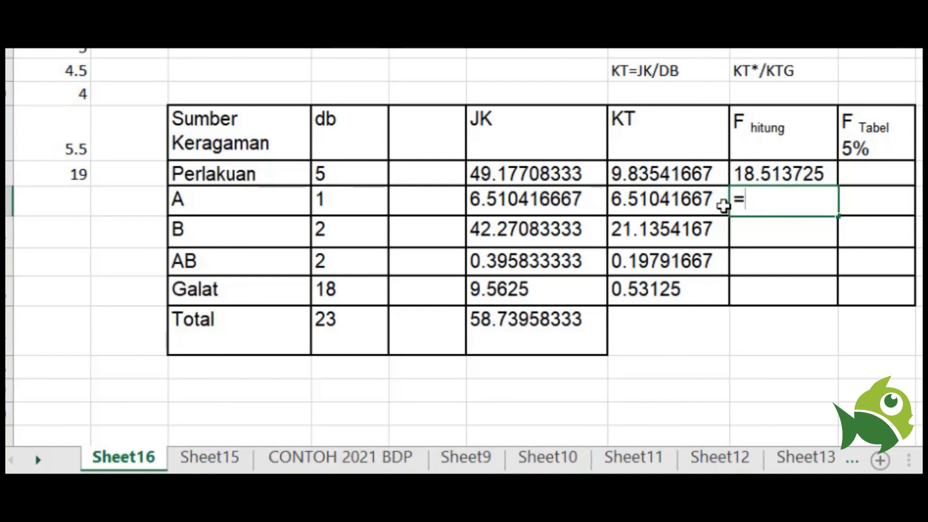
pyautogui.click(676, 207)
pyautogui.write('/')
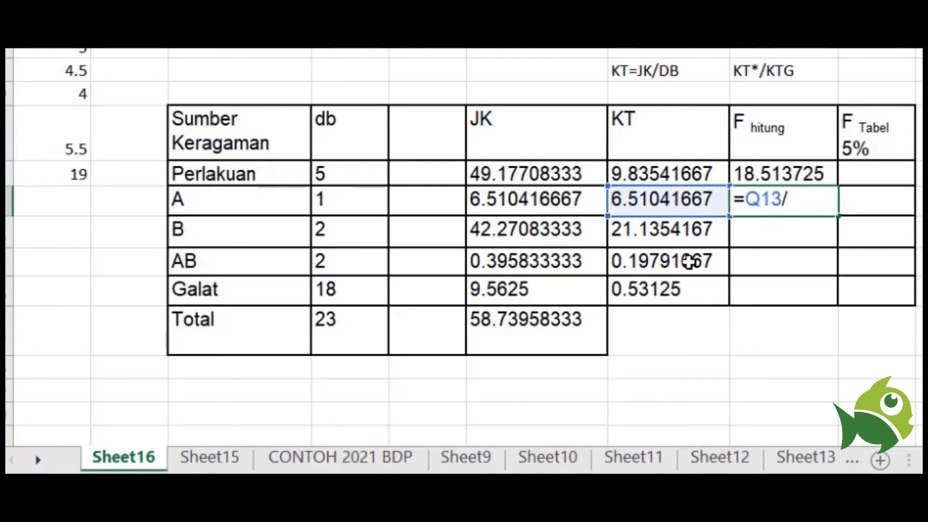
pyautogui.click(686, 290)
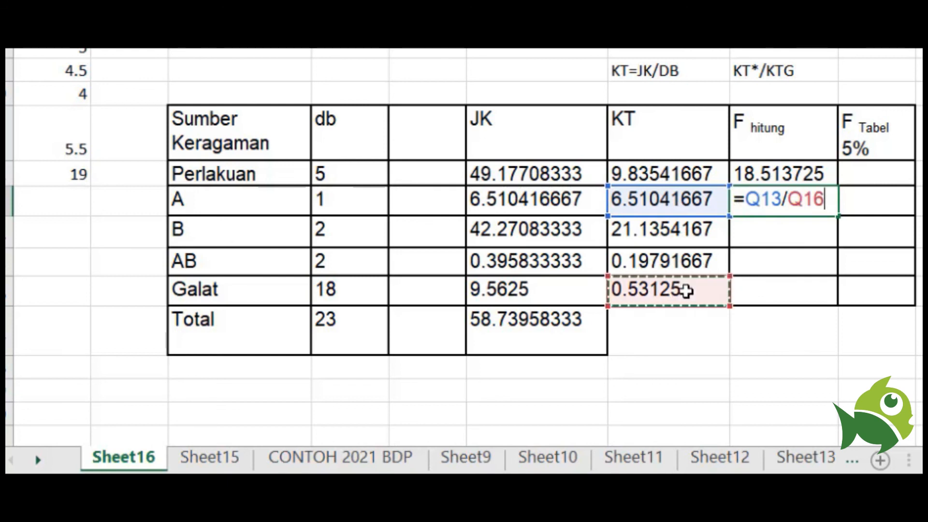
pyautogui.press('Return')
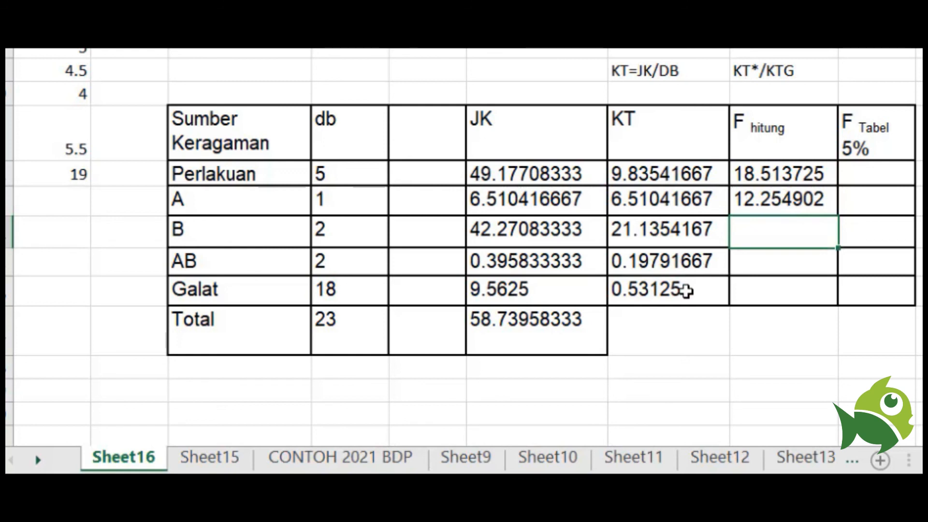
# Calculate F hitung for row B with the formula =Q14/Q16
pyautogui.write('=')
pyautogui.click(668, 235)
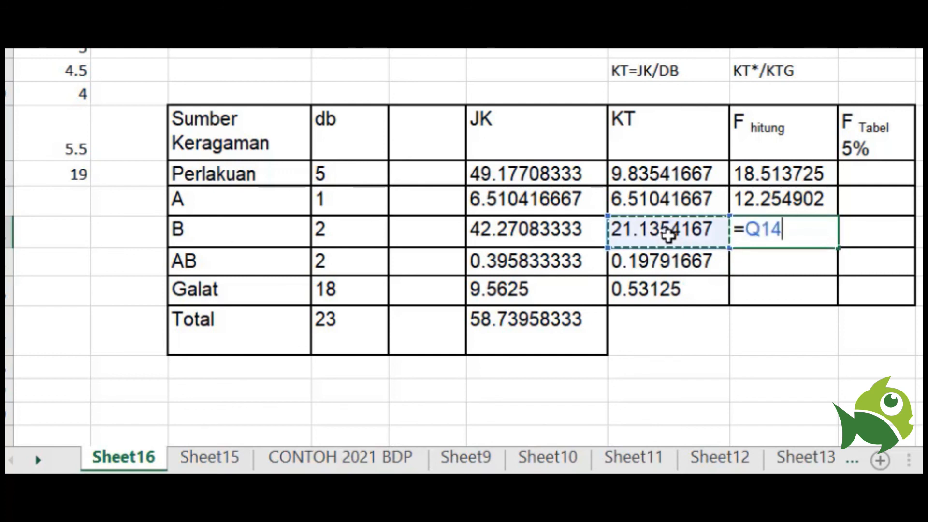
pyautogui.write('/')
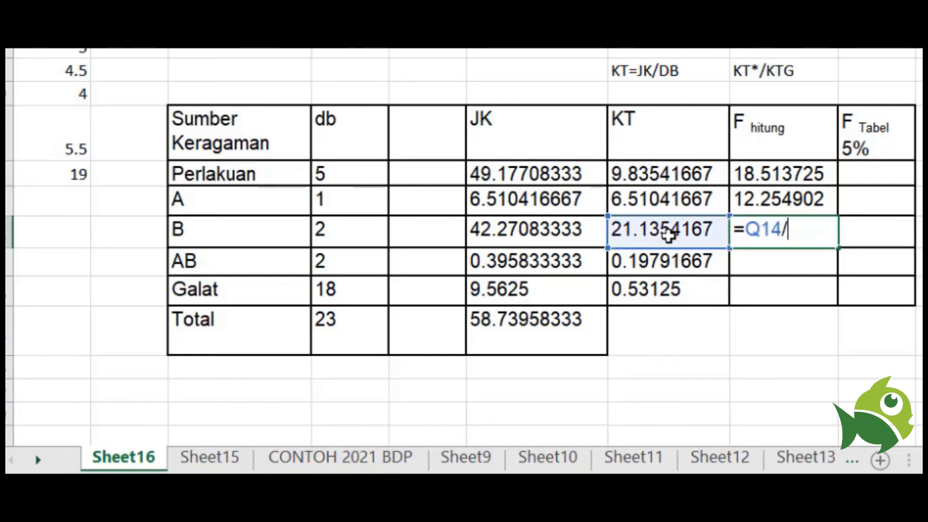
pyautogui.click(694, 290)
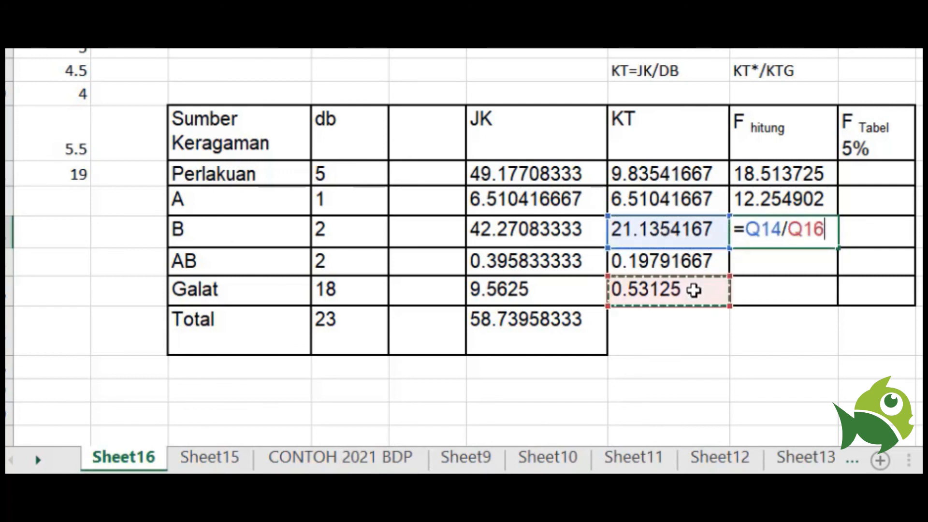
pyautogui.press('Return')
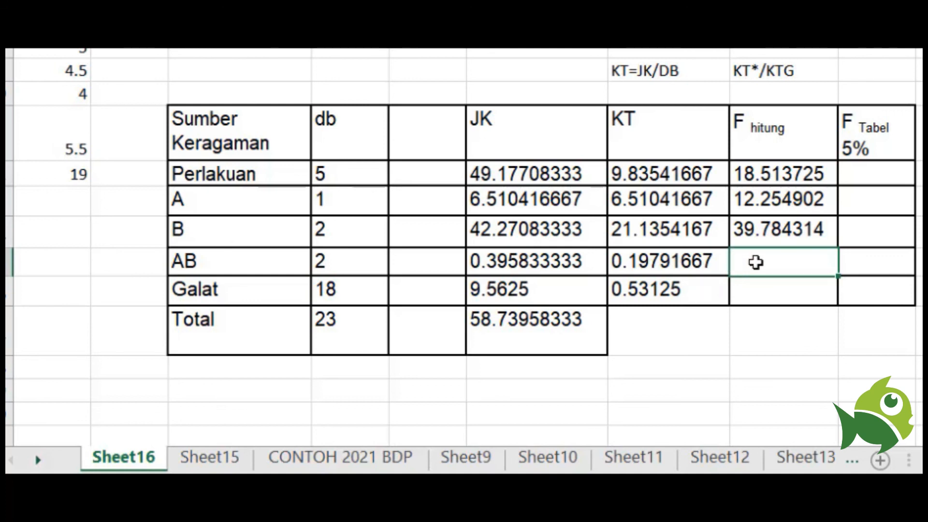
# Calculate F hitung for the AB interaction row with the formula =Q15/Q16
pyautogui.write('=')
pyautogui.click(696, 259)
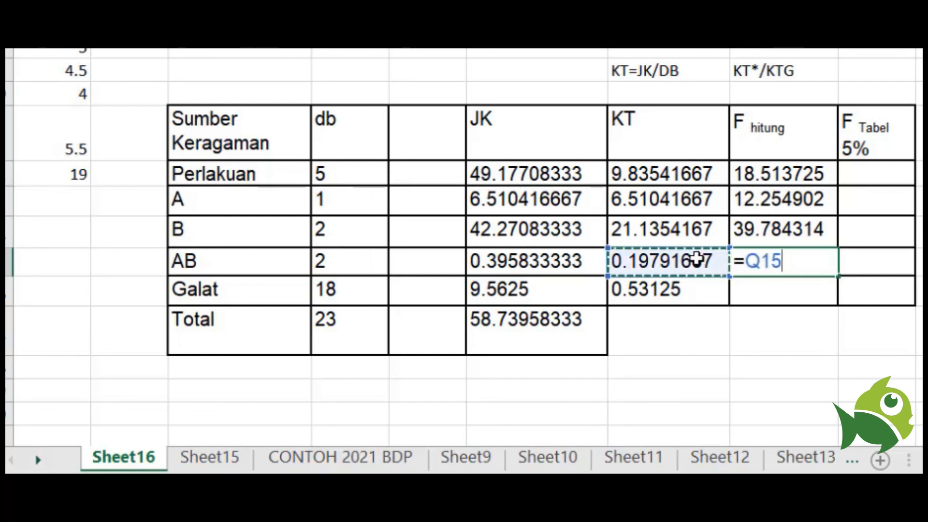
pyautogui.write('/')
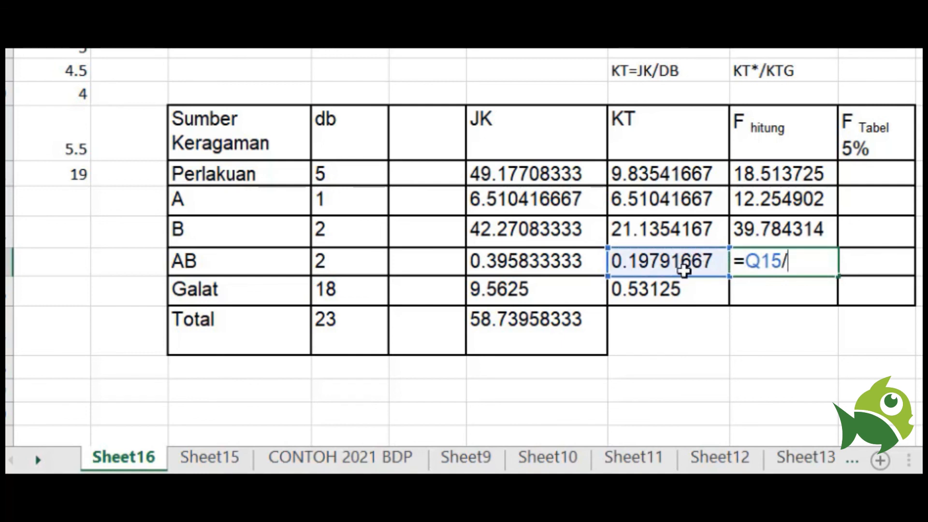
pyautogui.click(675, 285)
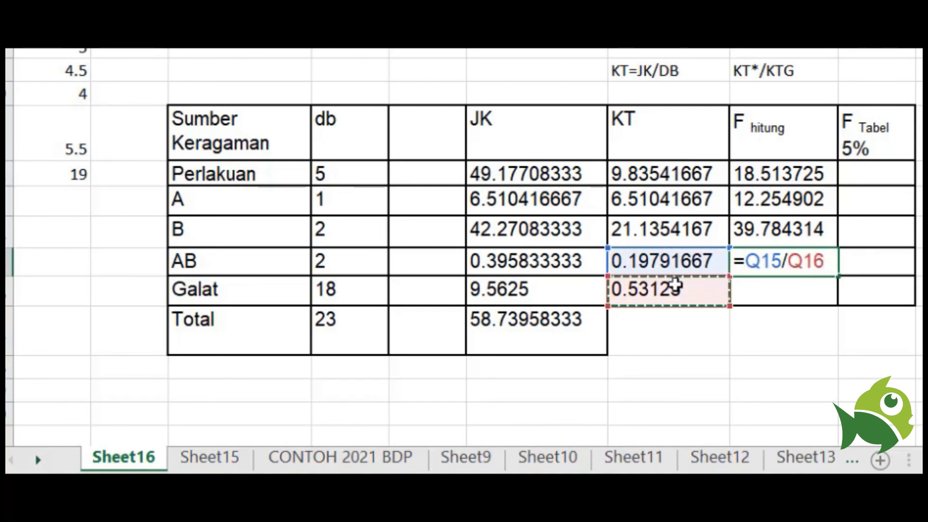
pyautogui.press('Return')
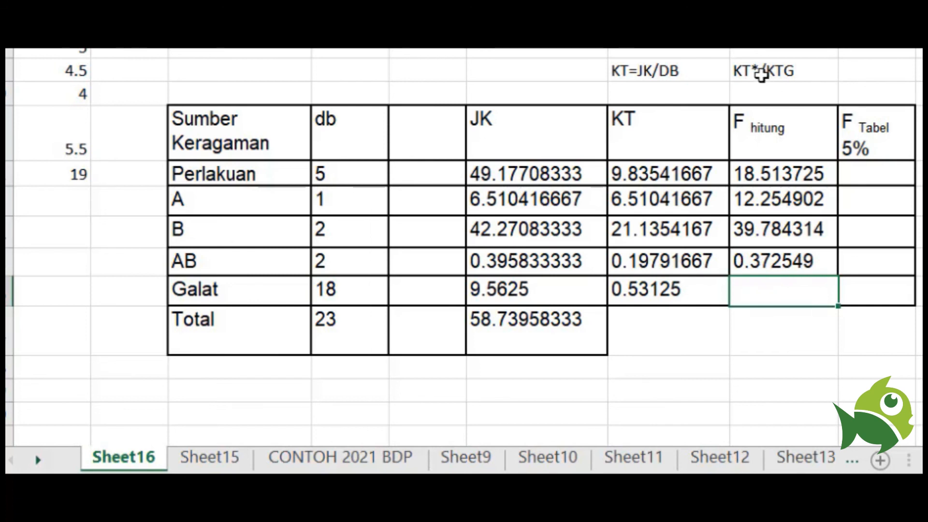
# Enter the note DB*:DBG above the F Tabel 5% column of the ANOVA table
pyautogui.click(863, 73)
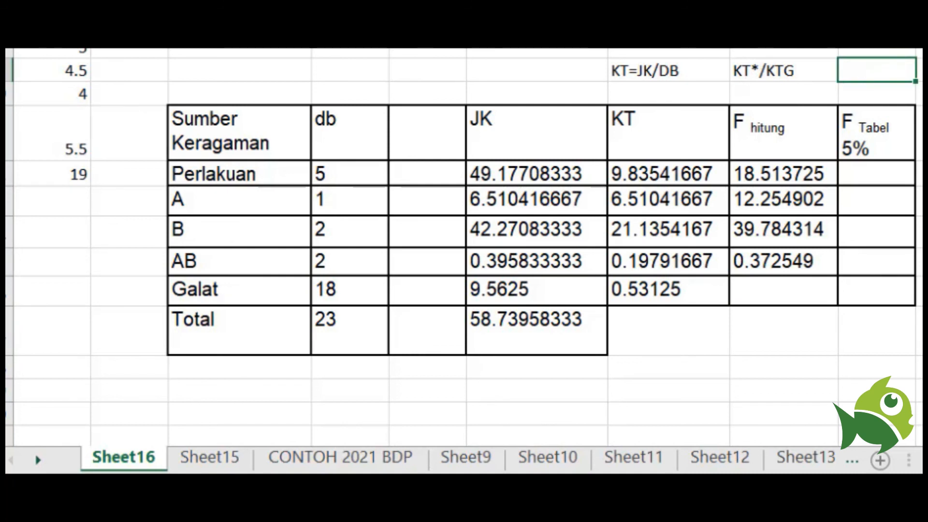
pyautogui.write('DB*:D')
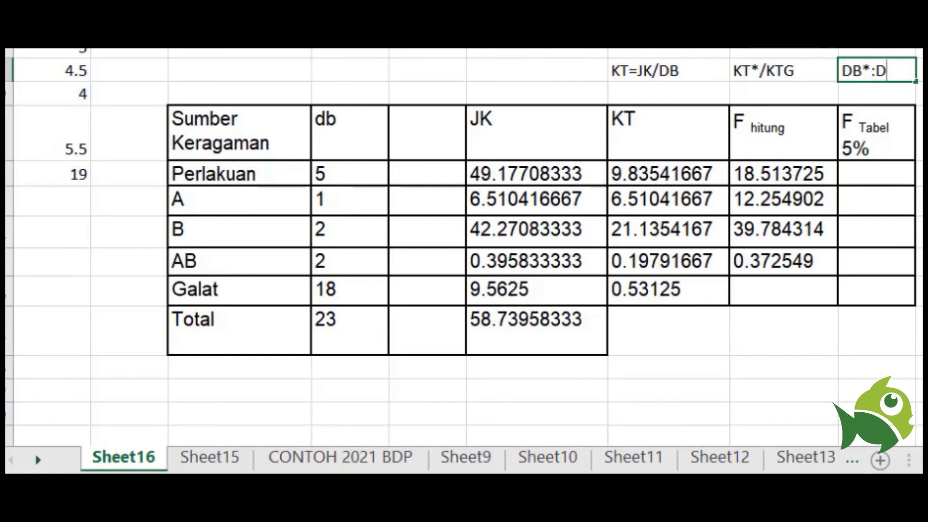
pyautogui.write('B')
pyautogui.write('G')
pyautogui.click(924, 231)
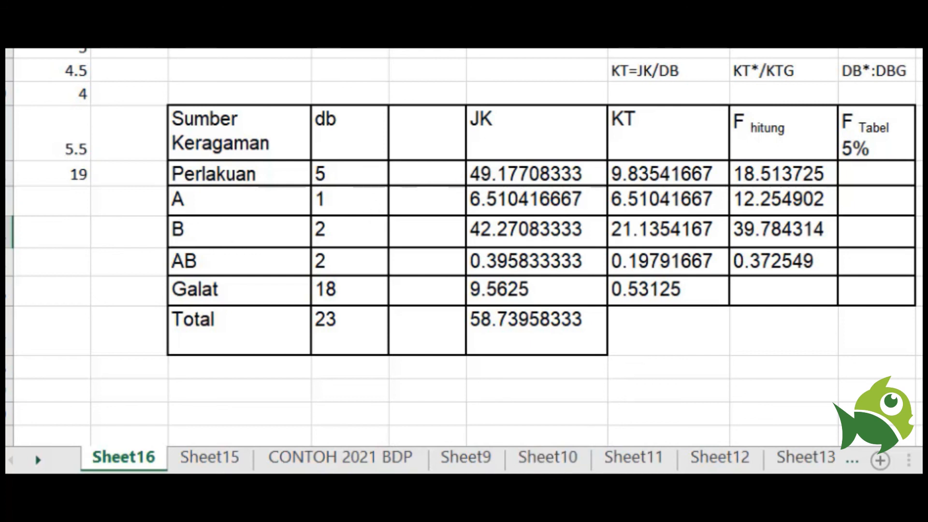
# Switch to the file manager, open the document with the Table of F-statistics P=0.05, and enlarge its view to 200%
pyautogui.click(413, 465)
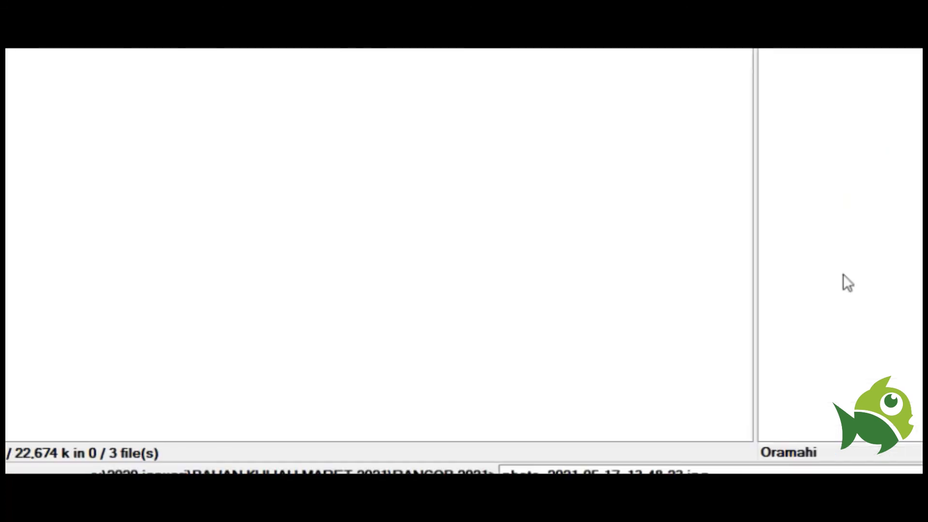
pyautogui.doubleClick(870, 50)
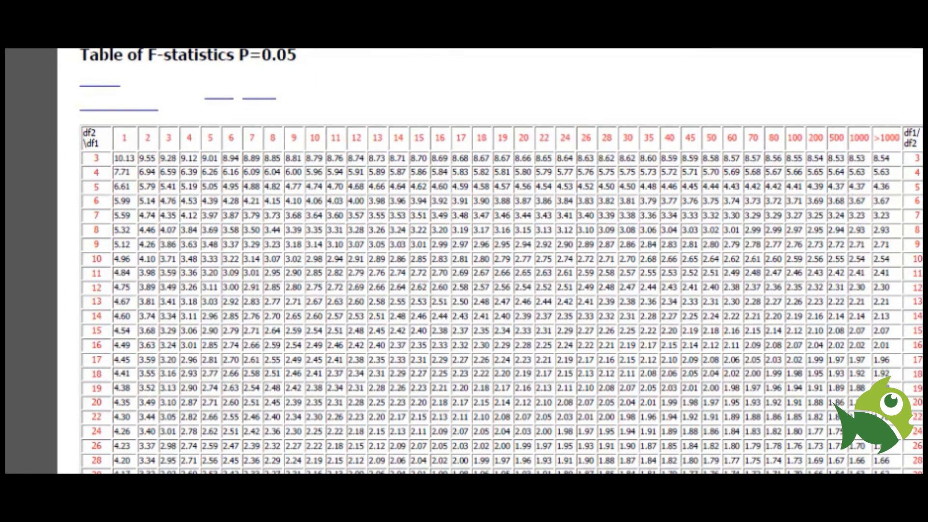
pyautogui.click(72, 48)
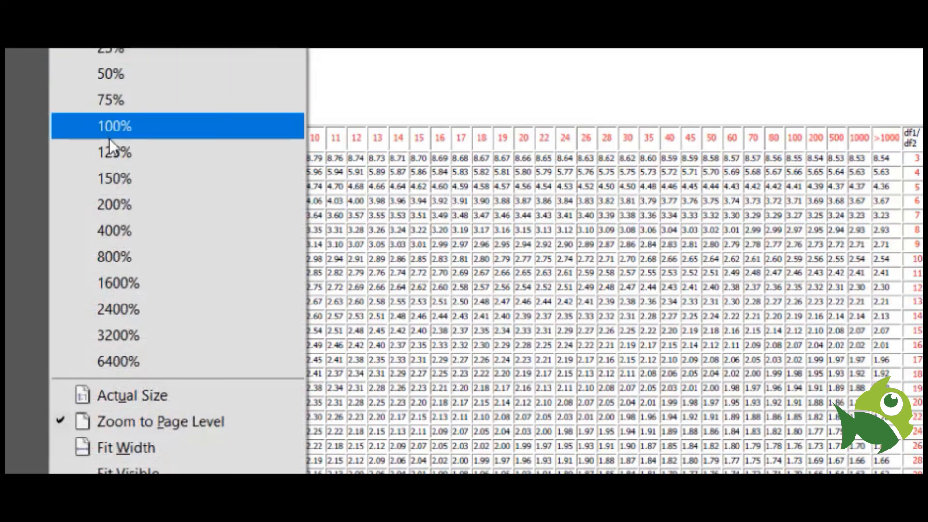
pyautogui.click(110, 138)
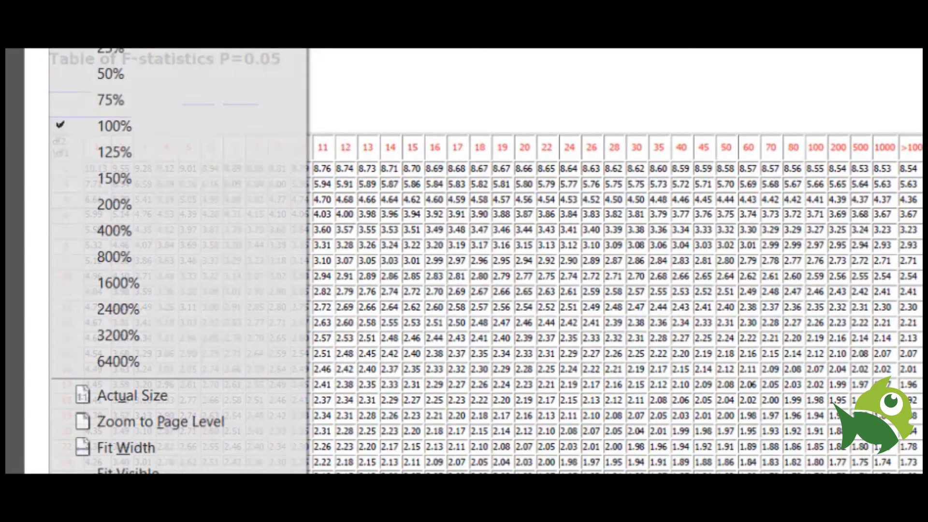
pyautogui.click(116, 204)
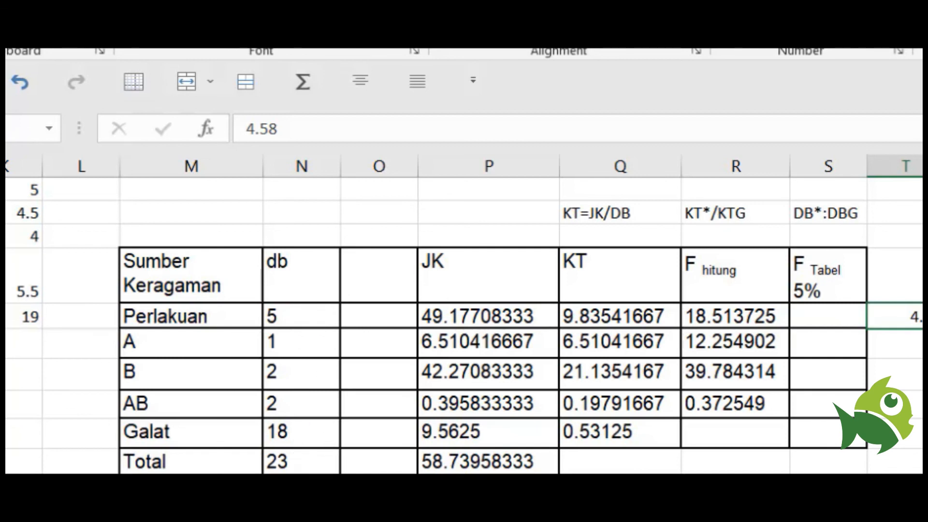
# Look up the F-table value for df1 5 and df2 18, and enter 2.77 as Perlakuan's F Tabel 5% in the Excel ANOVA table
pyautogui.hotkey('alt', 'Tab')
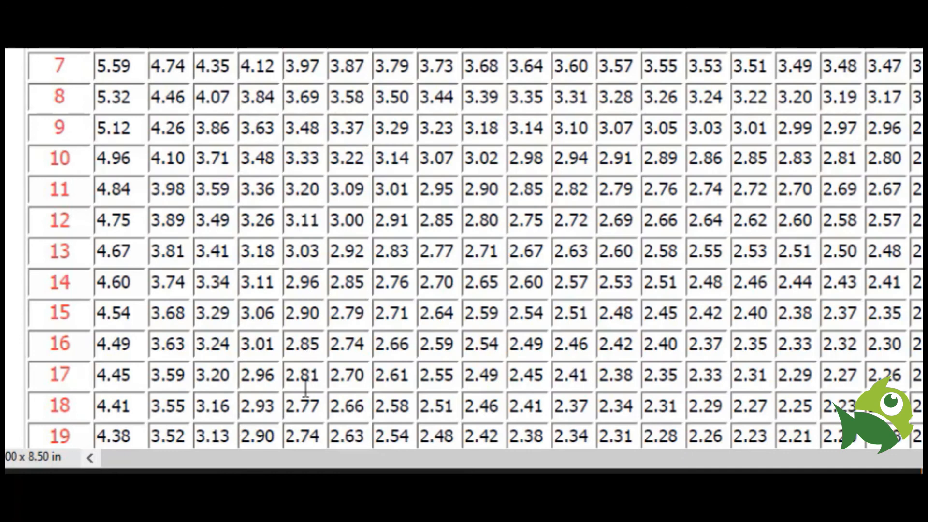
pyautogui.doubleClick(302, 405)
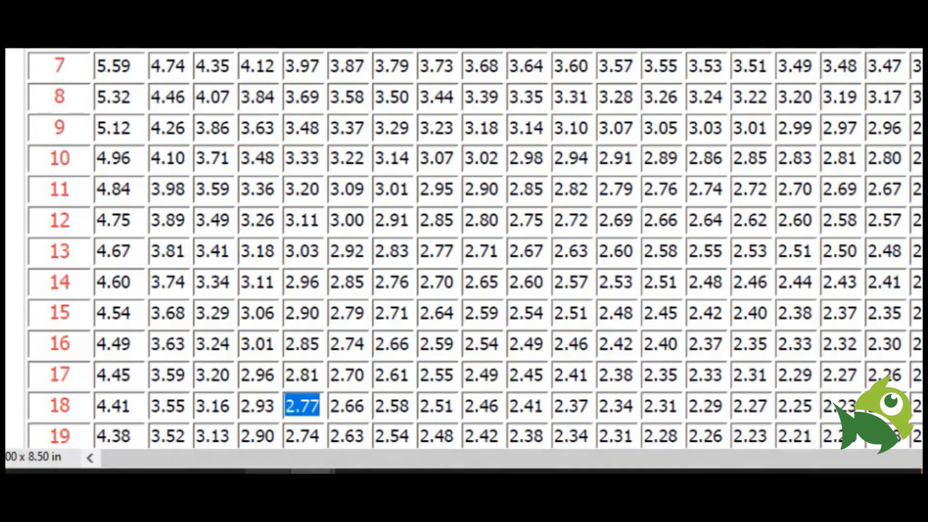
pyautogui.click(267, 472)
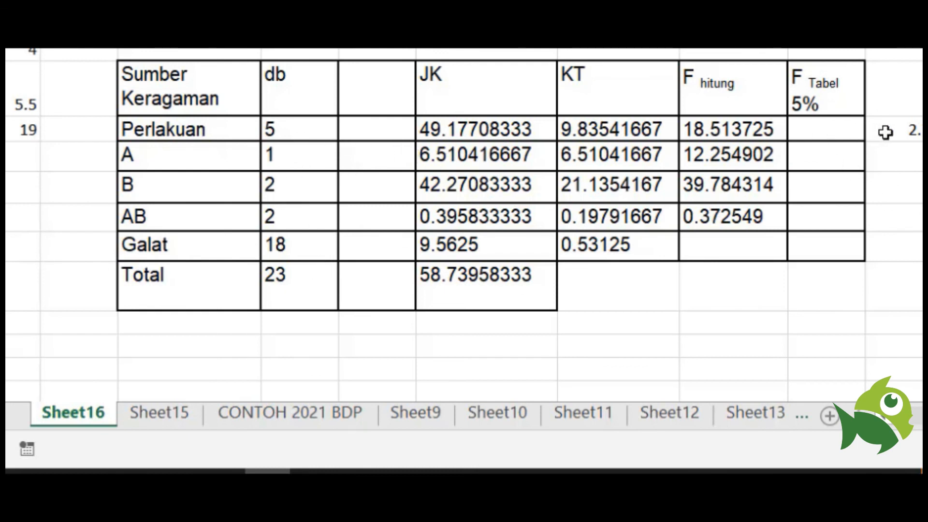
pyautogui.click(828, 126)
pyautogui.write('2.77')
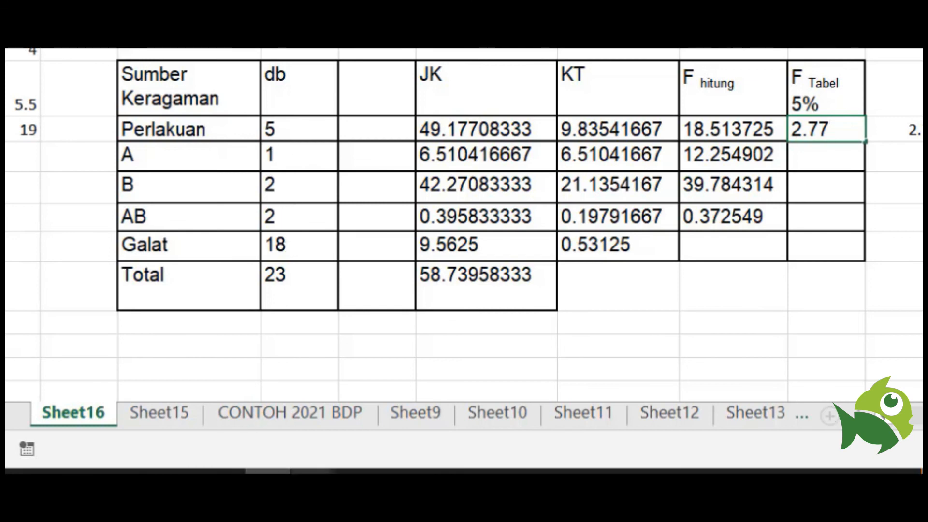
# Look up the F-table value for df1 1 and df2 18, and enter 4.41 as A's F Tabel 5% in the Excel ANOVA table
pyautogui.moveTo(264, 470)
pyautogui.click(575, 397)
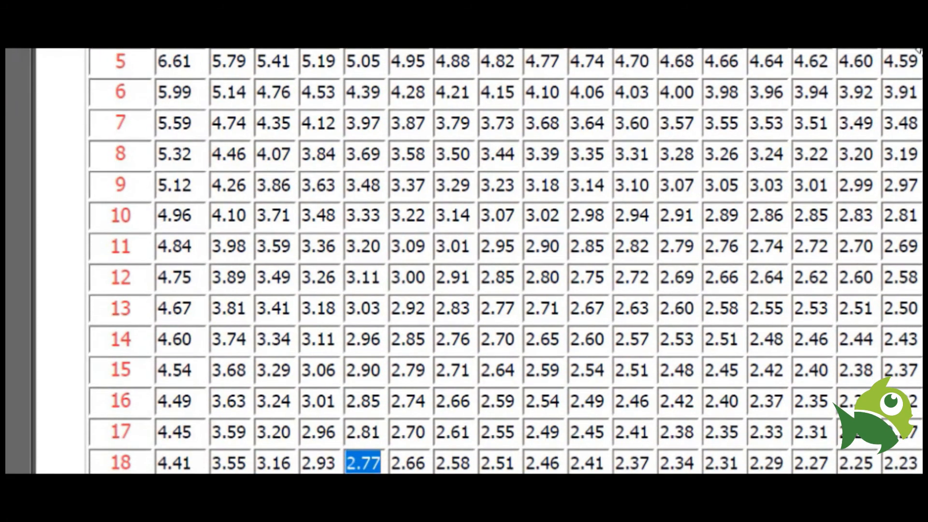
pyautogui.moveTo(199, 465); pyautogui.dragTo(157, 464)
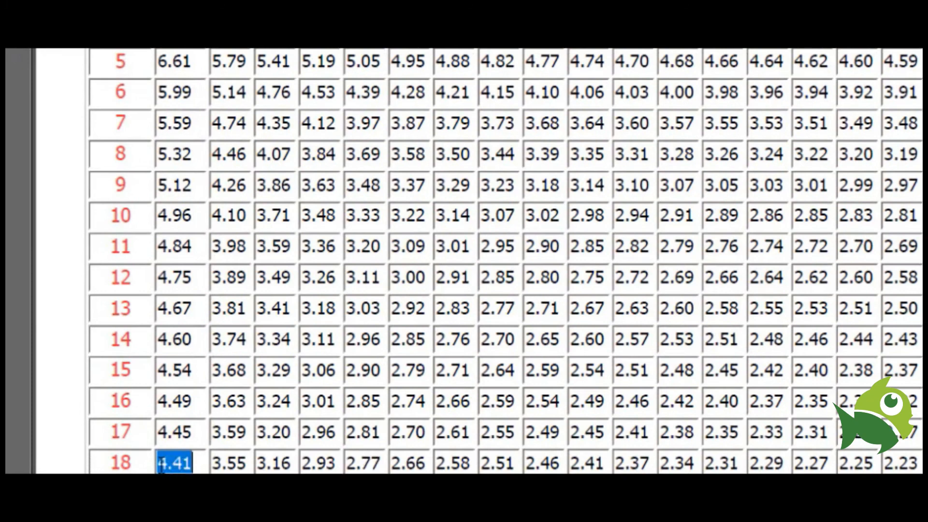
pyautogui.rightClick(177, 467)
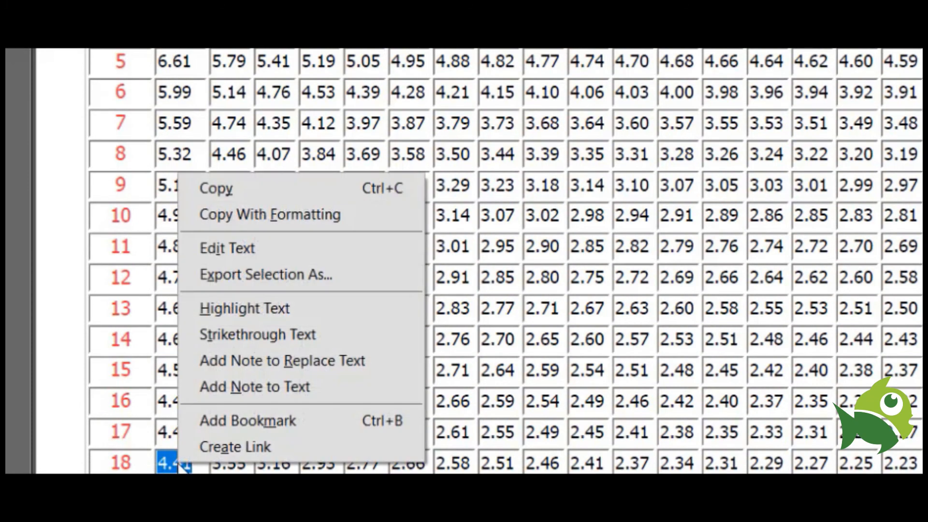
pyautogui.click(217, 188)
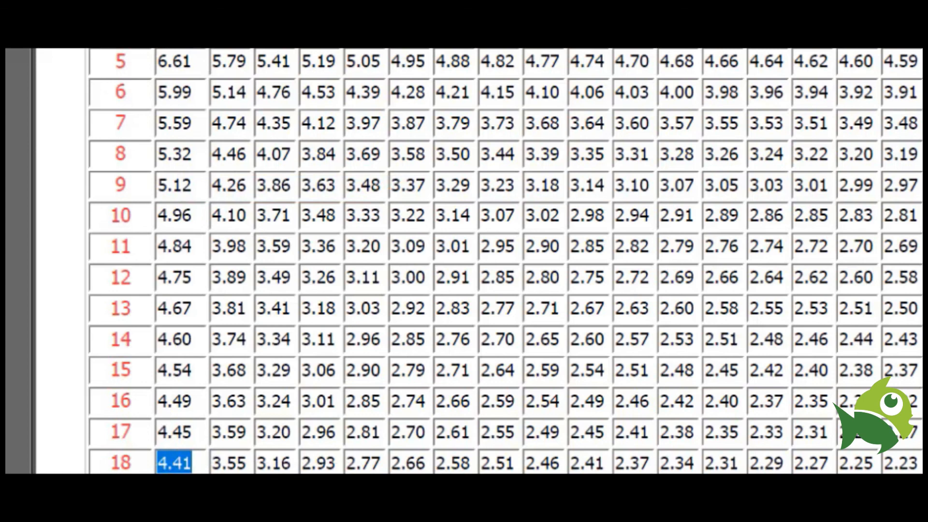
pyautogui.hotkey('alt', 'Tab')
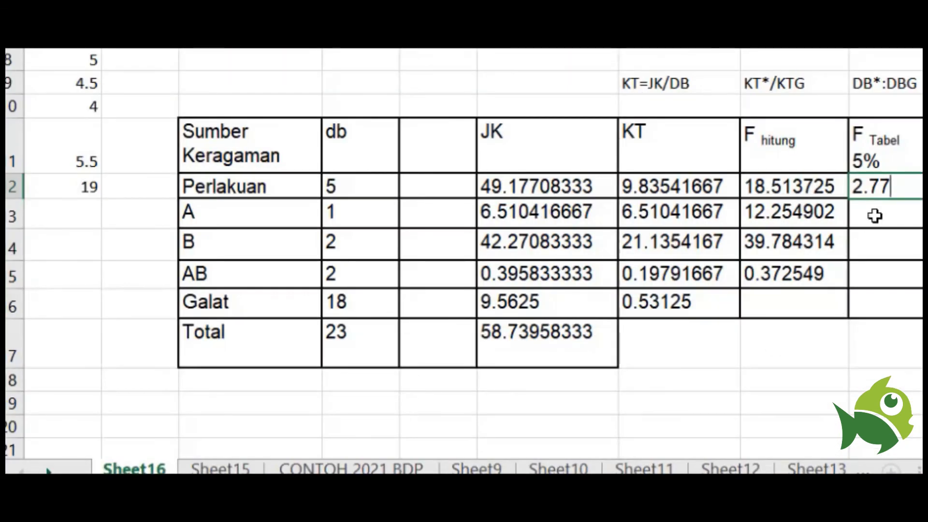
pyautogui.click(874, 214)
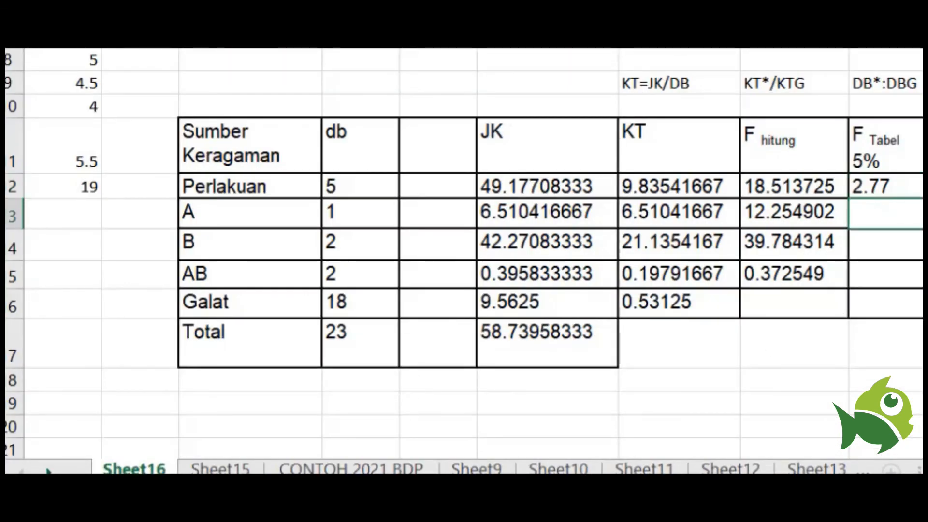
pyautogui.write('4.41')
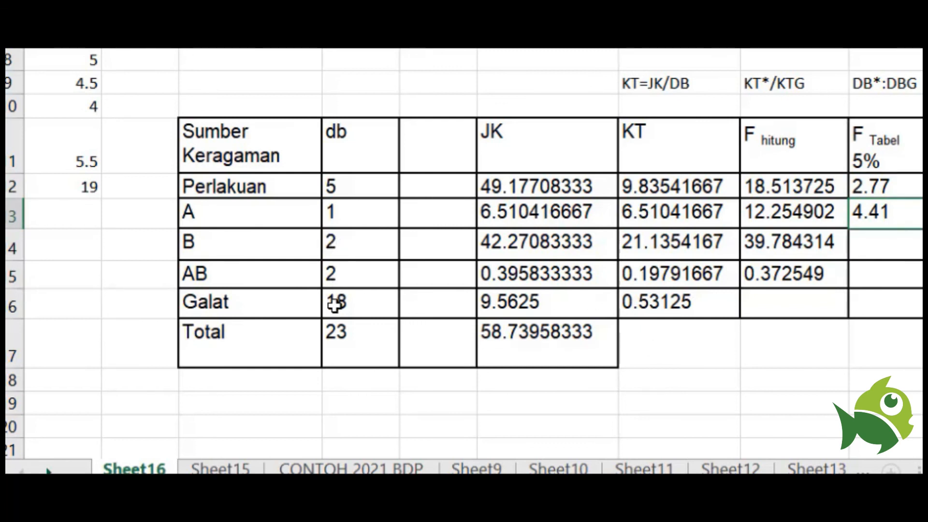
# Look up the F-table value for df1 2 and df2 18, and enter 3.55 as F Tabel 5% for both B and AB in Excel
pyautogui.click(338, 517)
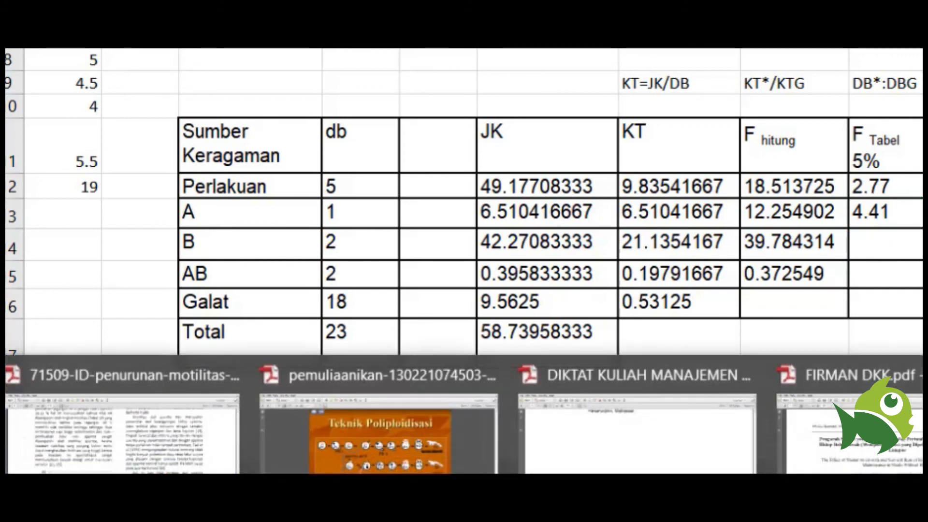
pyautogui.click(4, 483)
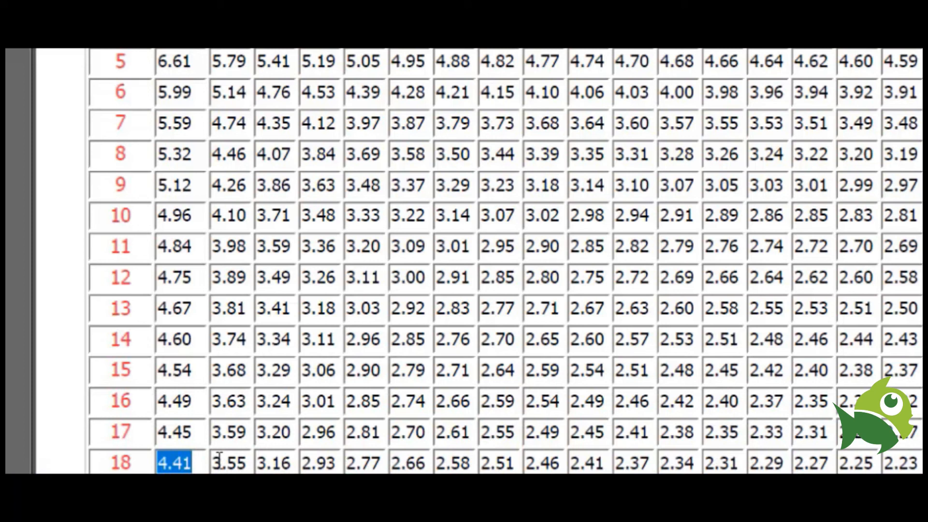
pyautogui.moveTo(219, 458); pyautogui.dragTo(247, 468)
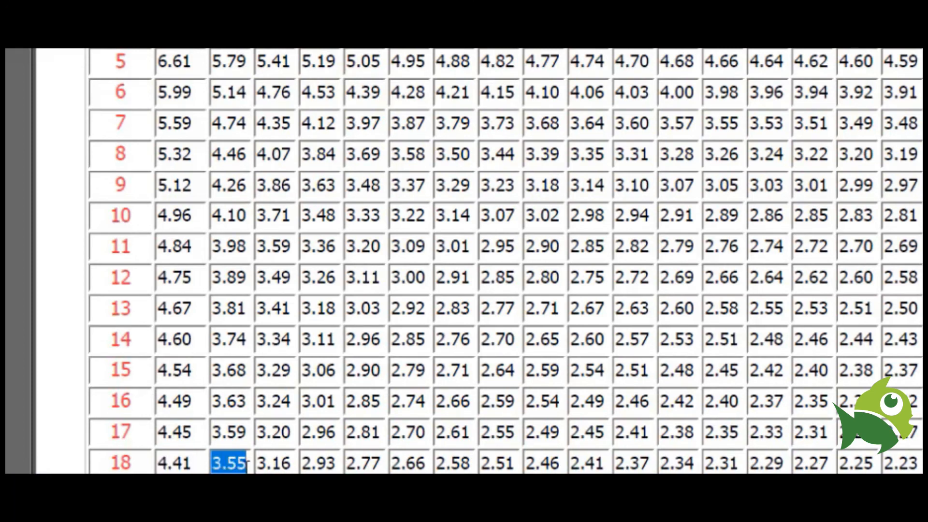
pyautogui.rightClick(248, 462)
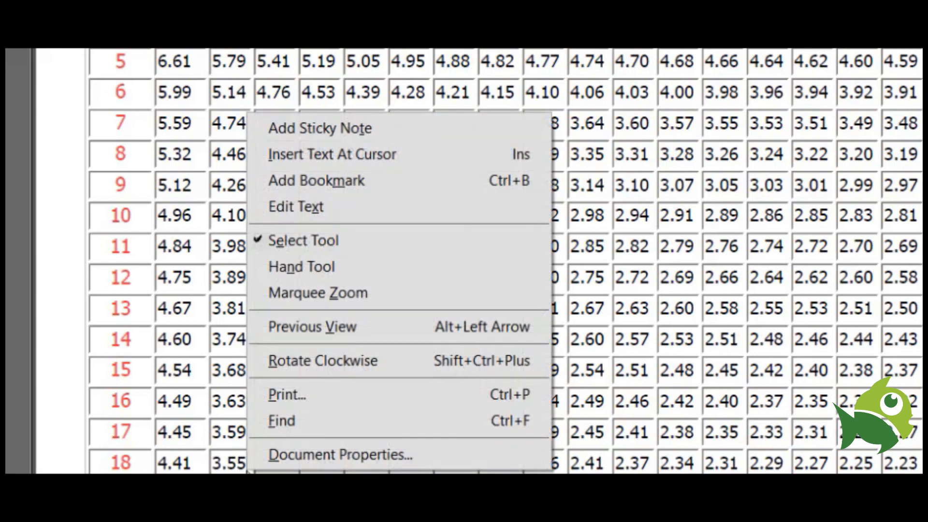
pyautogui.click(229, 462)
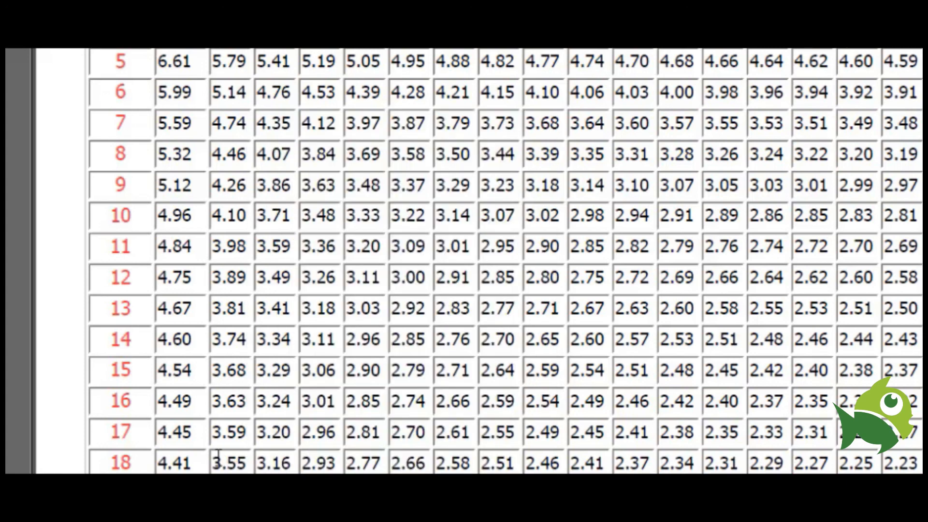
pyautogui.moveTo(211, 461); pyautogui.dragTo(247, 465)
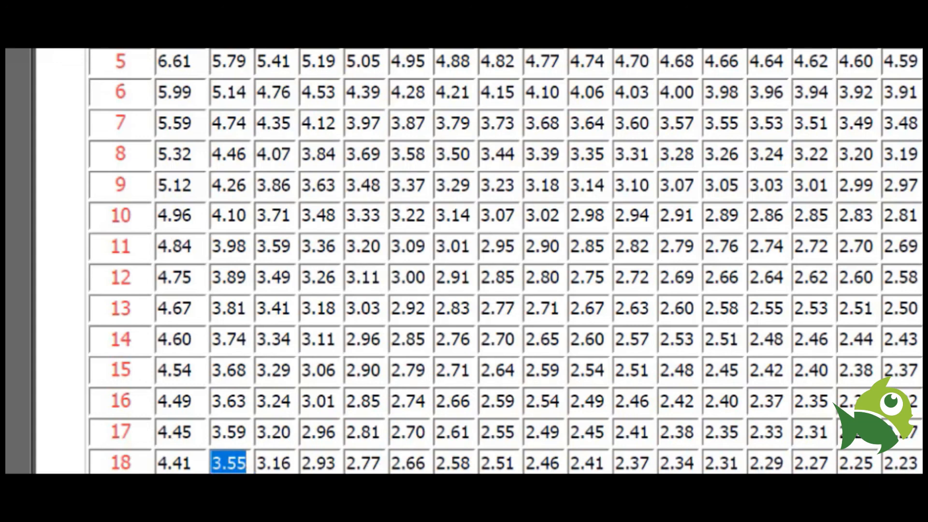
pyautogui.moveTo(330, 486)
pyautogui.click(414, 461)
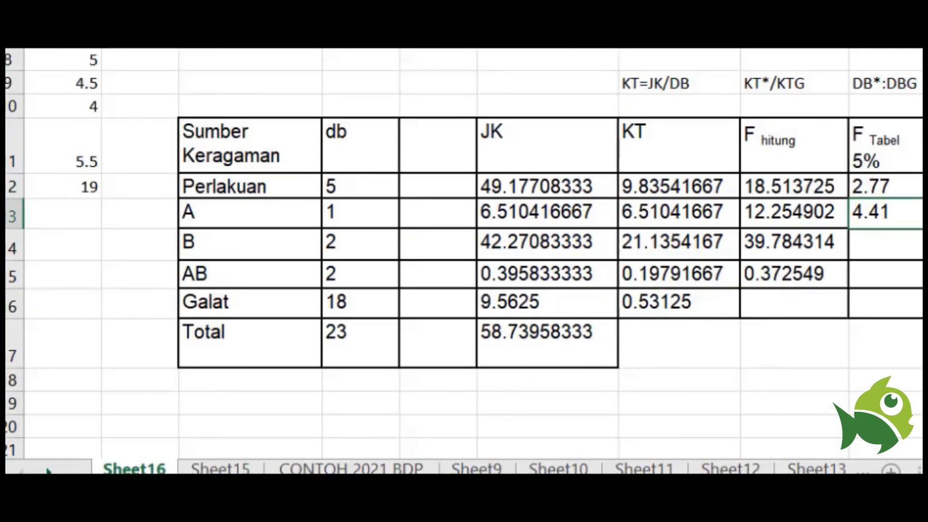
pyautogui.click(903, 237)
pyautogui.hotkey('ctrl', 'v')
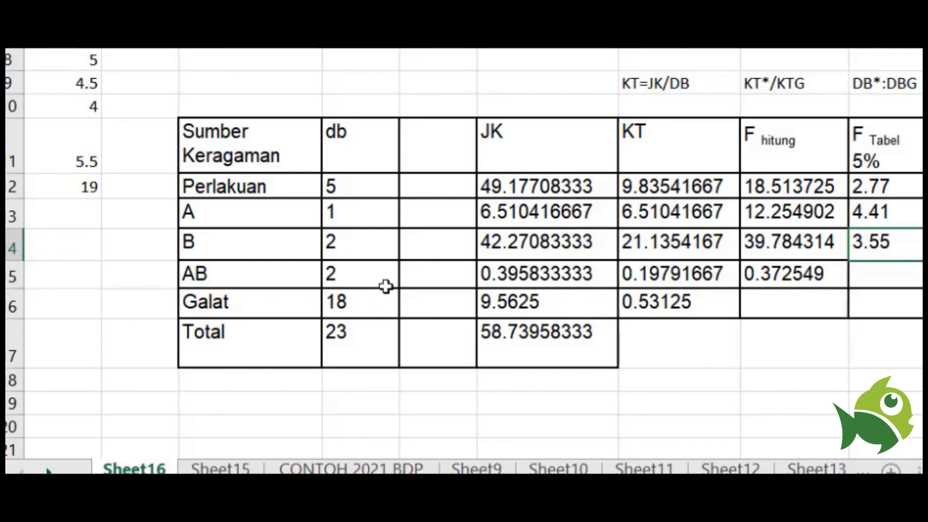
pyautogui.click(879, 275)
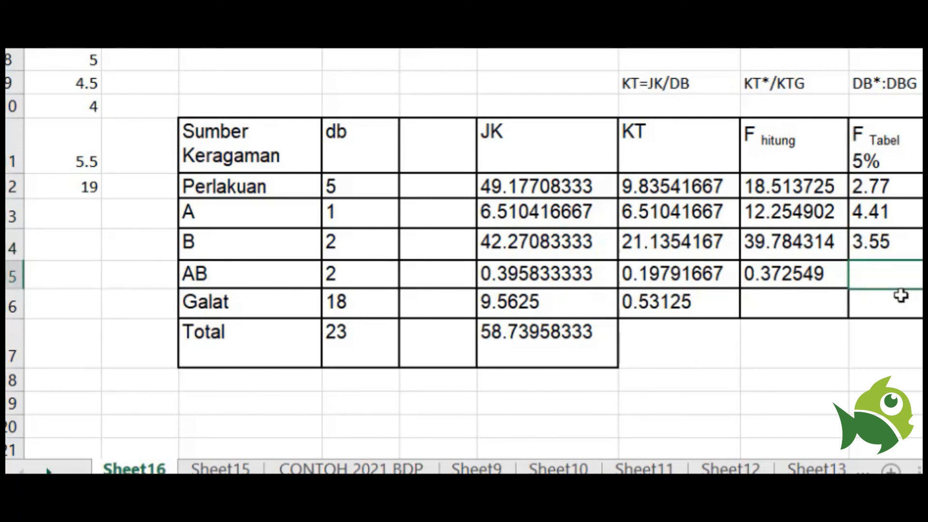
pyautogui.write('3.55')
# Enter the note F HIT > F TABEL =SIG in the header row cell beside the F Tabel 5% heading
pyautogui.click(925, 187)
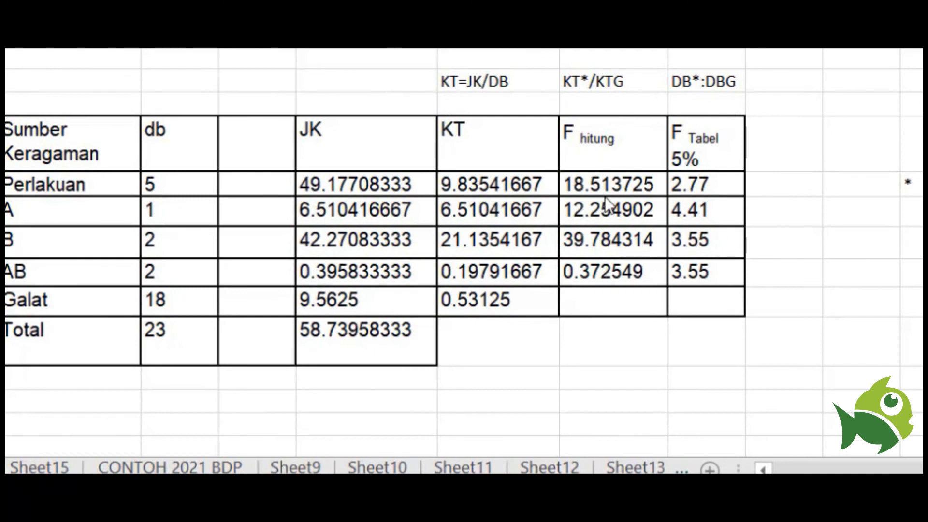
pyautogui.click(781, 138)
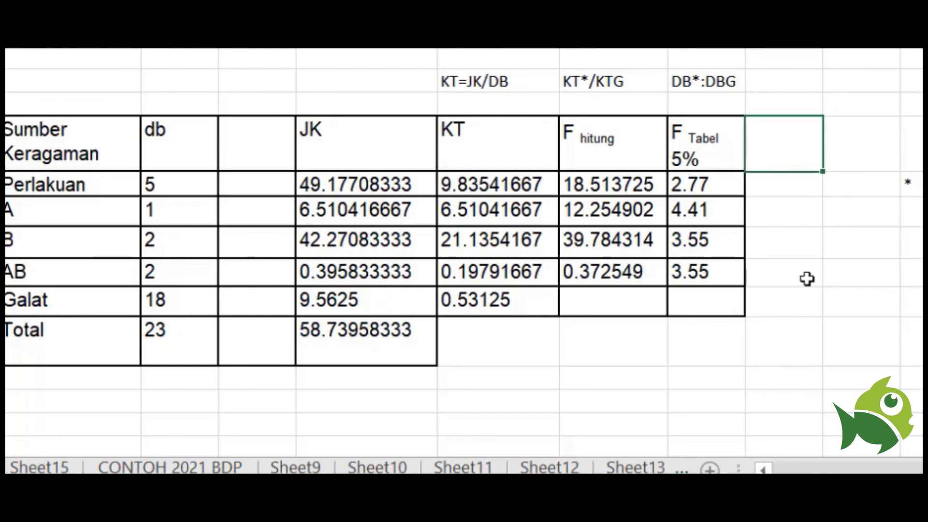
pyautogui.write('F HIT > F TABEL')
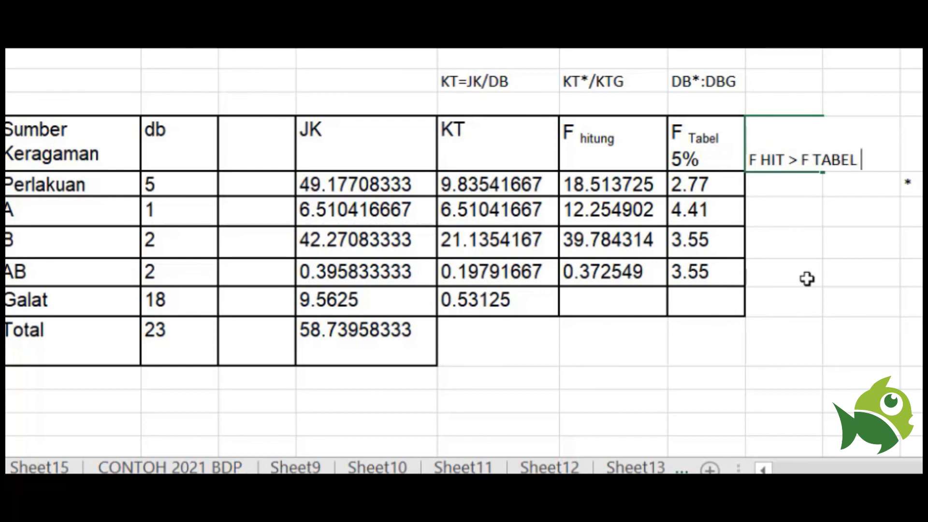
pyautogui.write(' =SIG')
pyautogui.moveTo(788, 205); pyautogui.dragTo(787, 203)
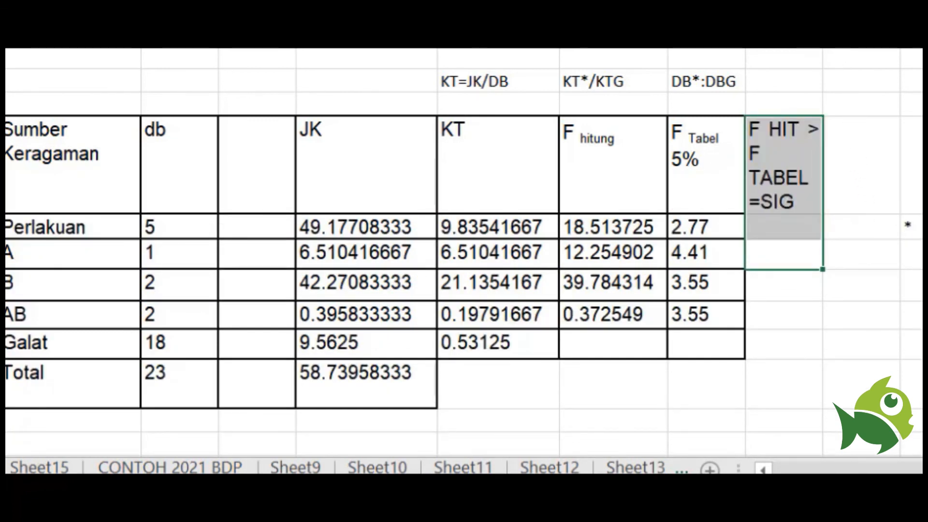
# Widen the column directly after F Tabel 5% to fit a longer significance note
pyautogui.click(778, 253)
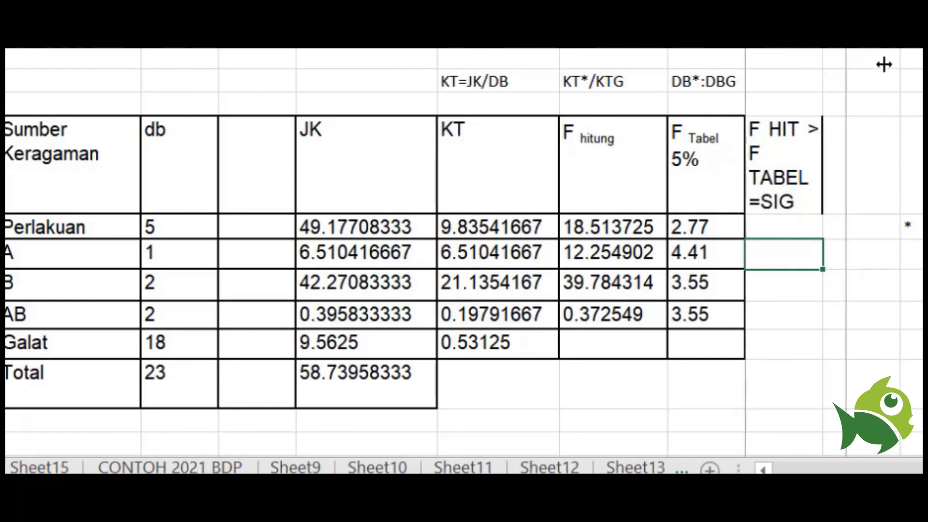
pyautogui.moveTo(822, 47); pyautogui.dragTo(926, 48)
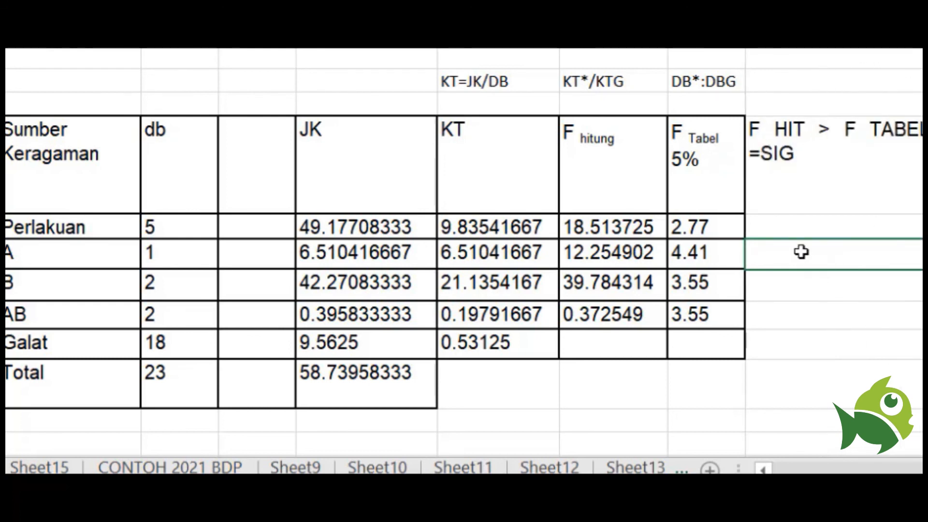
pyautogui.click(793, 198)
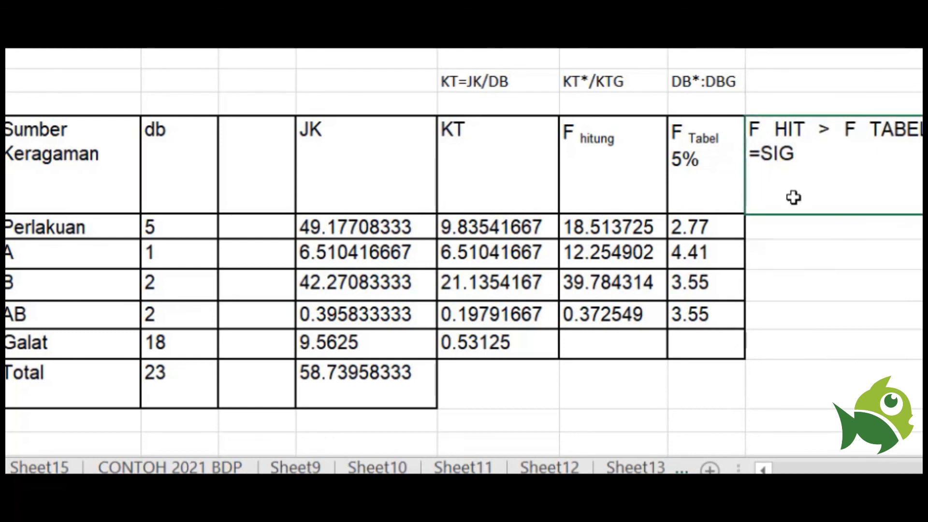
pyautogui.click(794, 239)
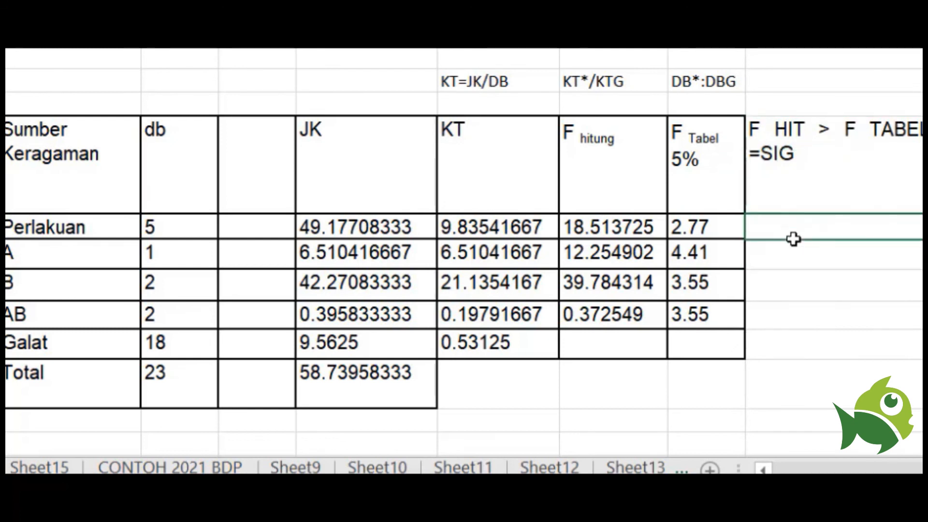
# Enter the decision rule F HIT > F TABEL SIG above the widened column, one row above the DB*:DBG note
pyautogui.click(790, 82)
pyautogui.click(793, 56)
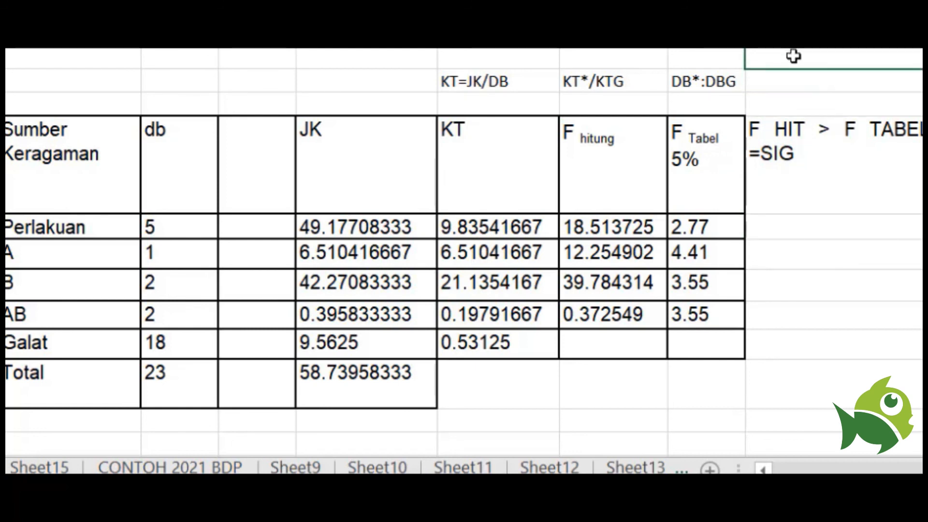
pyautogui.write('F HIT')
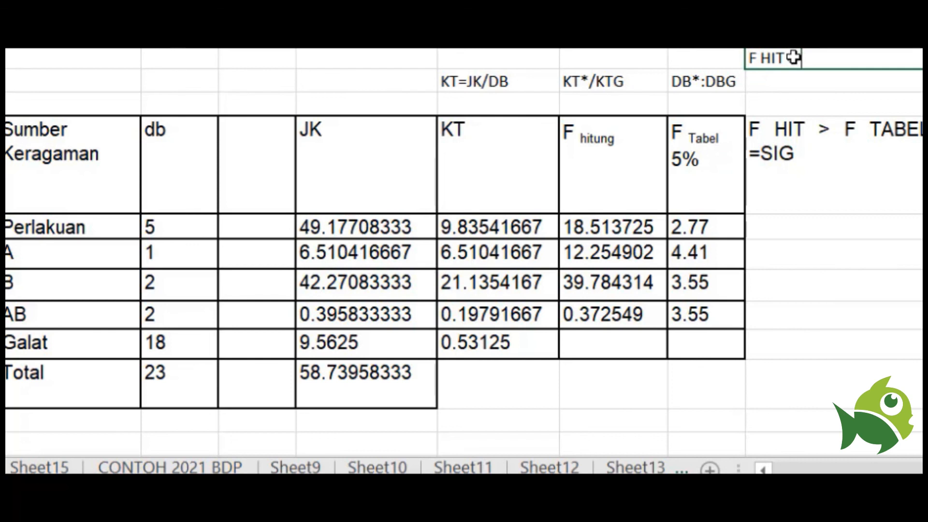
pyautogui.write(' > F TABE')
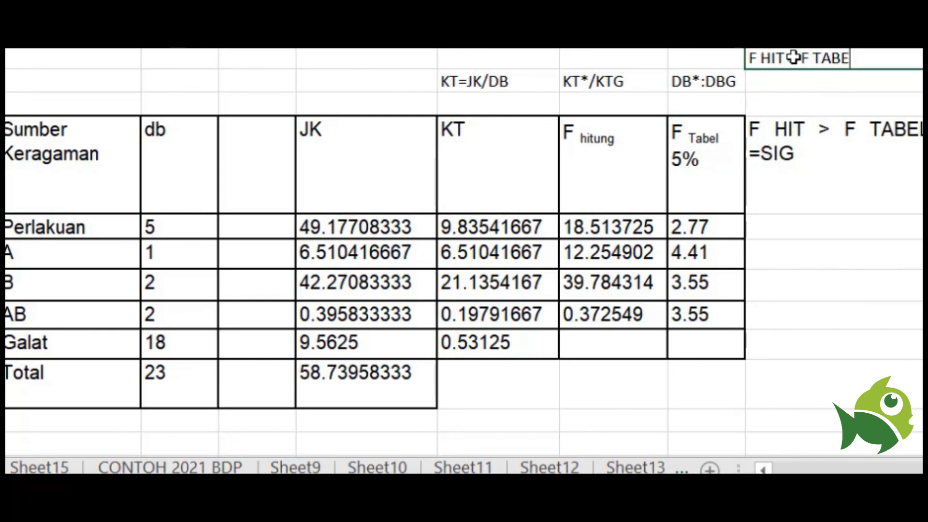
pyautogui.write('L SIG')
pyautogui.press('Return')
# Enter the decision rule F HIT < F TABEL NON SIG beside the DB*:DBG note
pyautogui.write('F HIT')
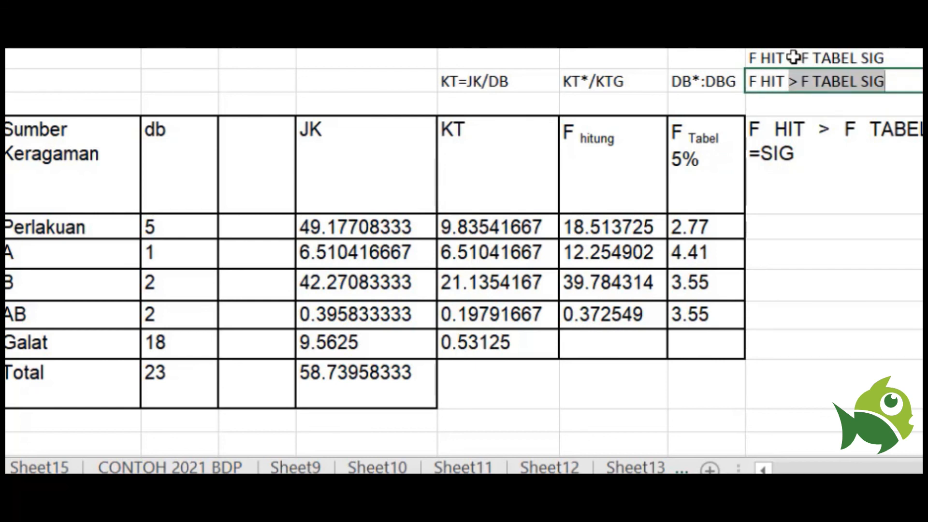
pyautogui.write(' <')
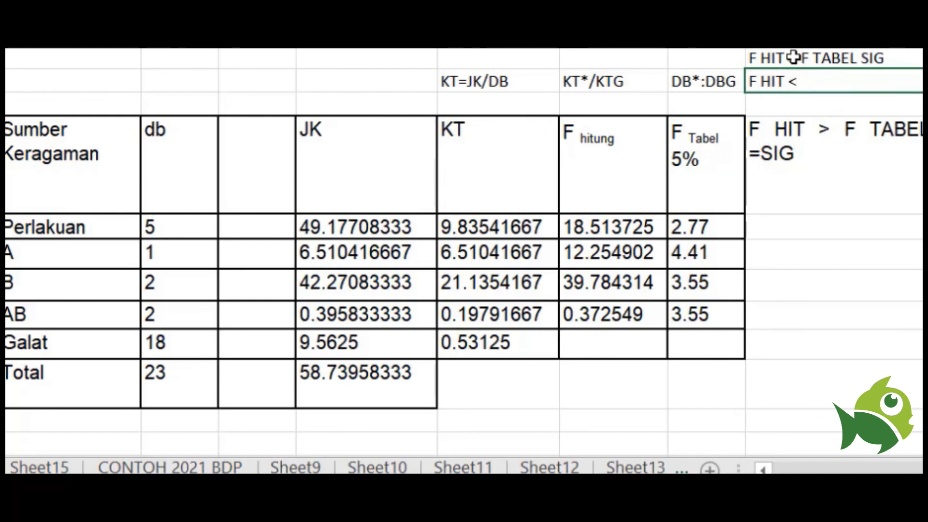
pyautogui.write(' F TABEL')
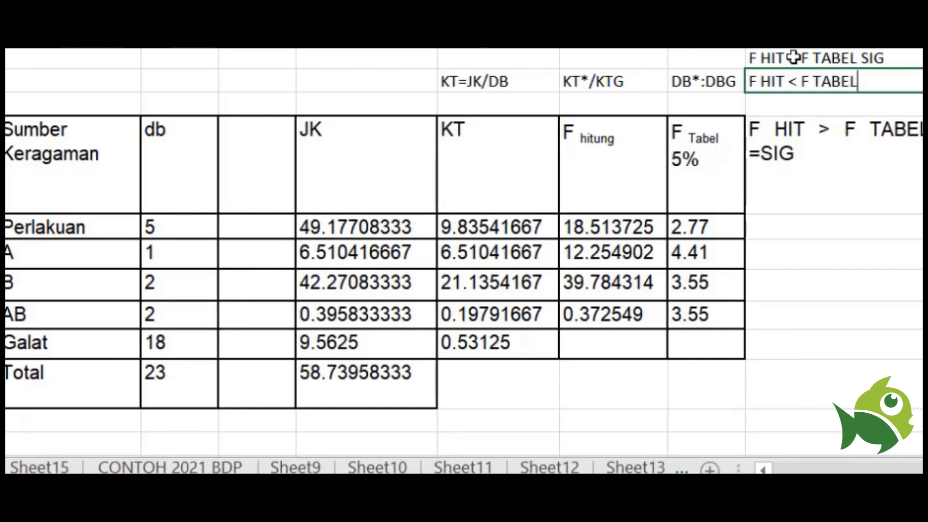
pyautogui.write(' NON SI')
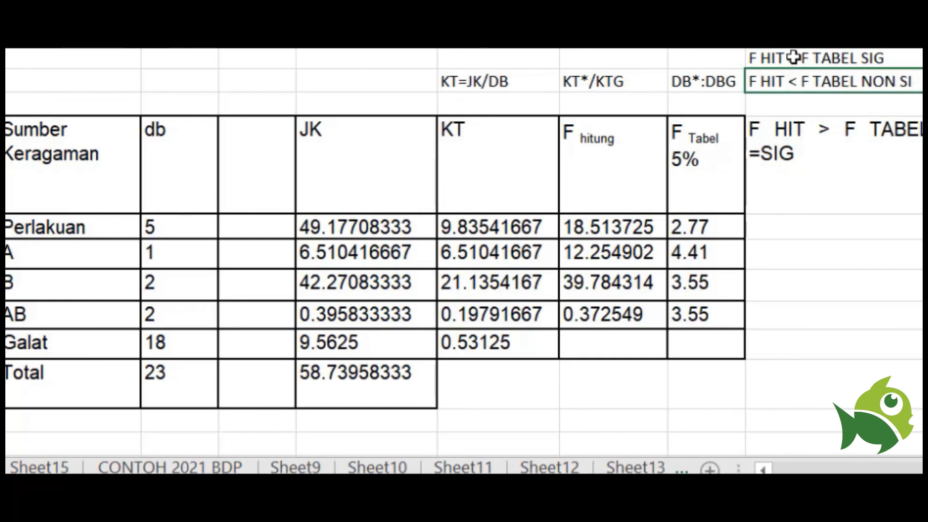
pyautogui.write('G')
pyautogui.press('Return')
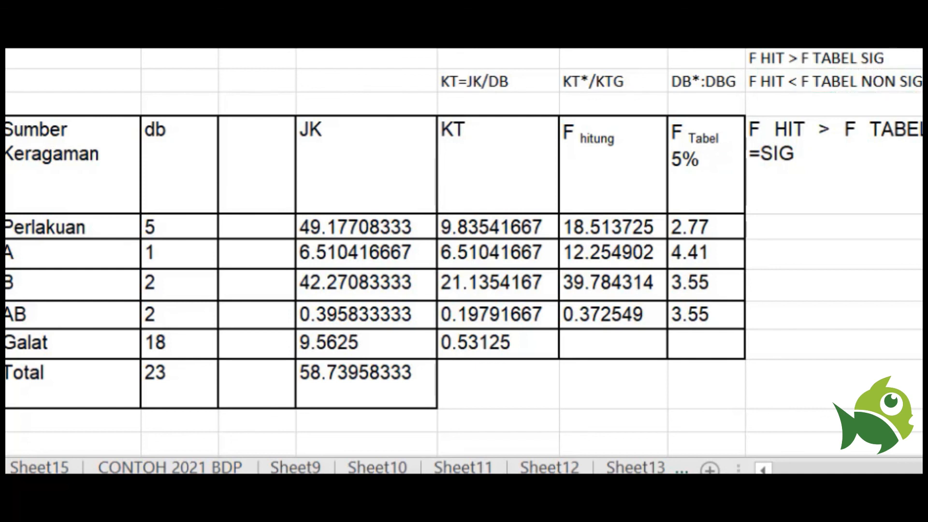
# Delete the F HIT > F TABEL =SIG note beside the F Tabel 5% heading, and select the cell beside Perlakuan's F Tabel value
pyautogui.click(792, 180)
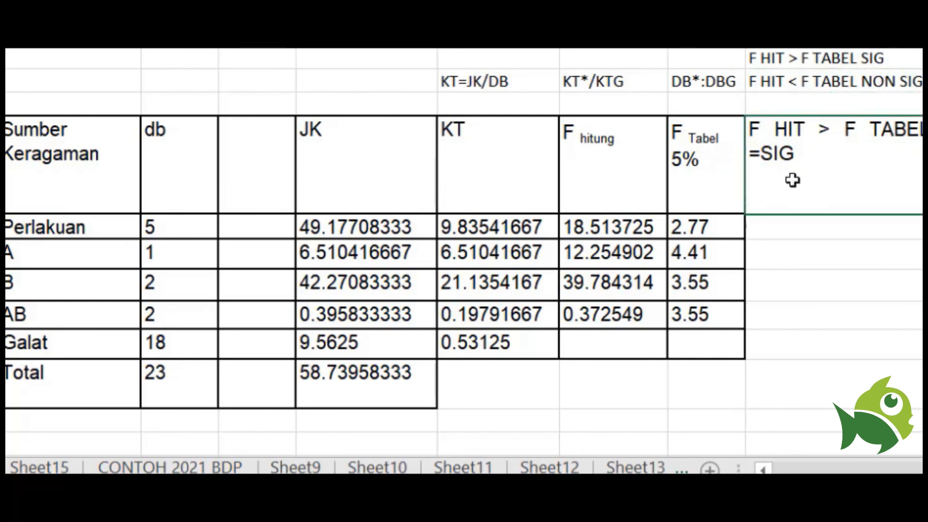
pyautogui.press('Delete')
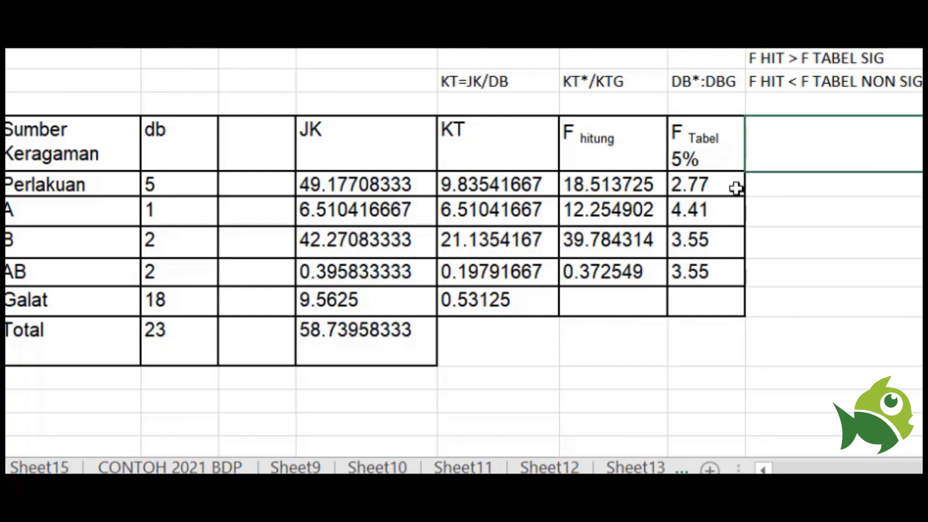
pyautogui.click(757, 188)
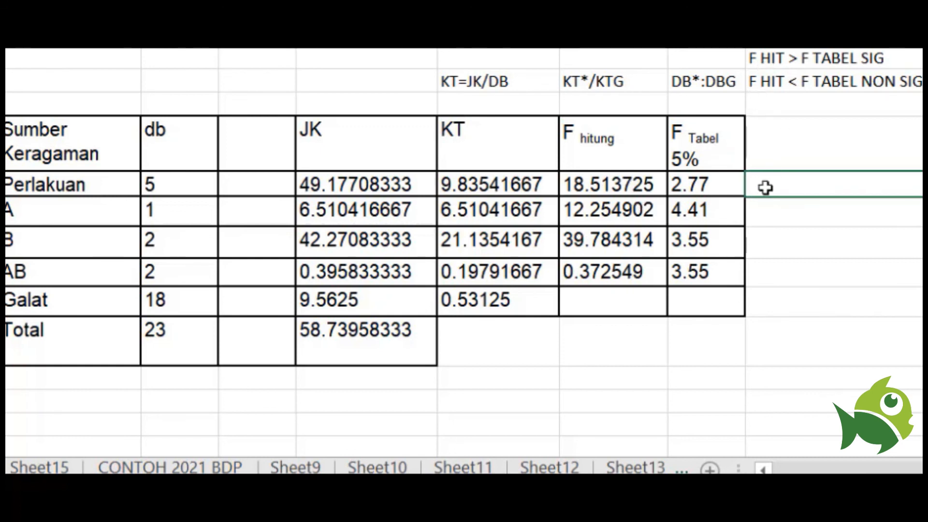
# Enter SIG beside the F Tabel values of Perlakuan, A and B, and NO SIG beside the value of AB
pyautogui.write('G')
pyautogui.press('Return')
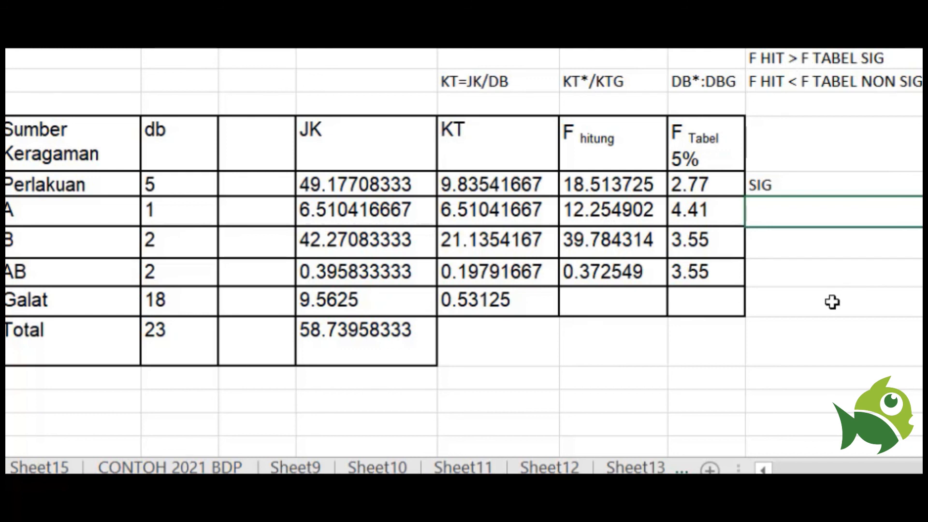
pyautogui.write('SIG')
pyautogui.press('Return')
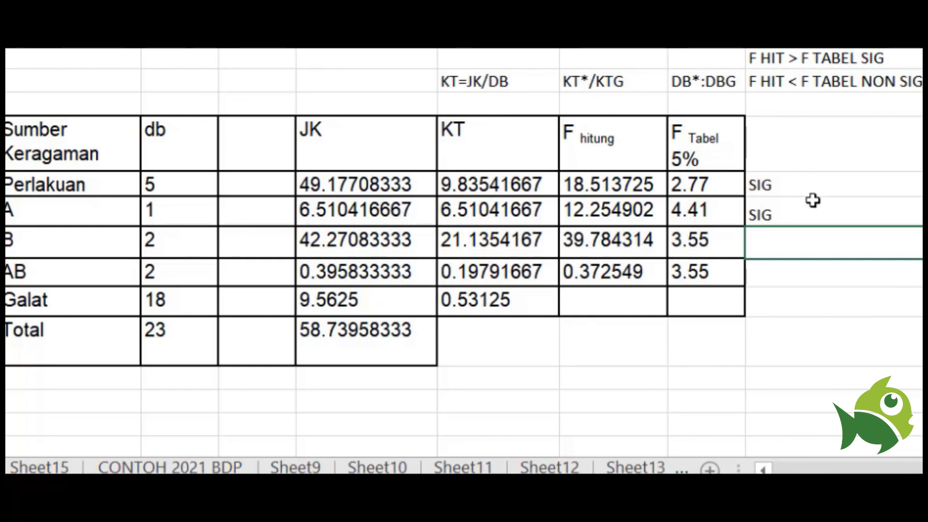
pyautogui.write('SIG')
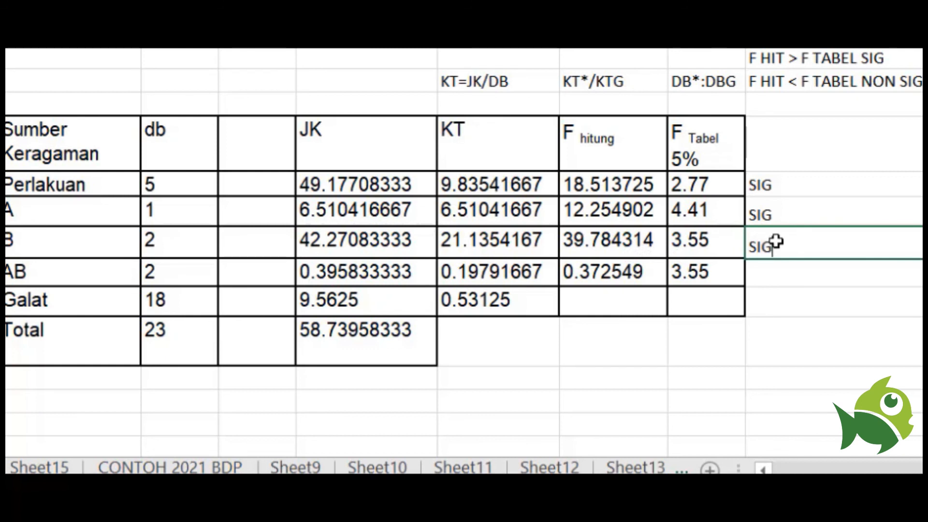
pyautogui.press('Return')
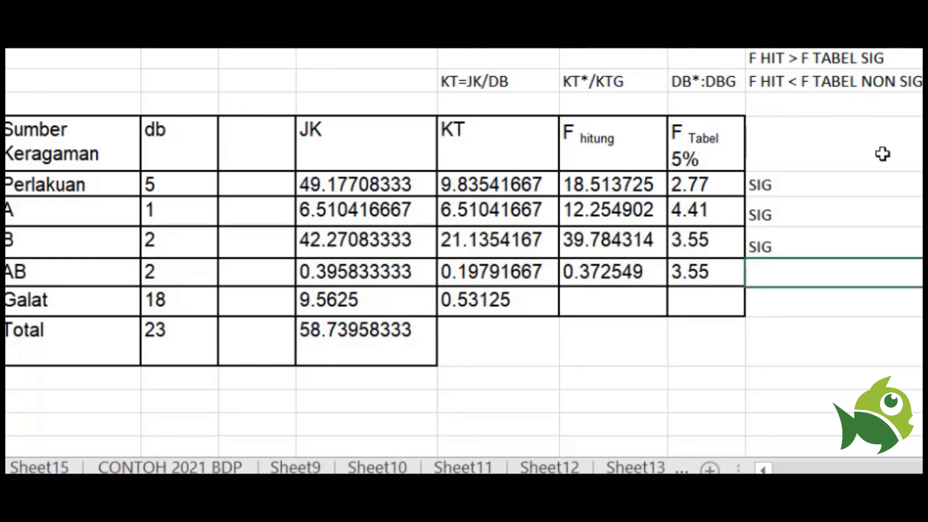
pyautogui.write('NO SIG')
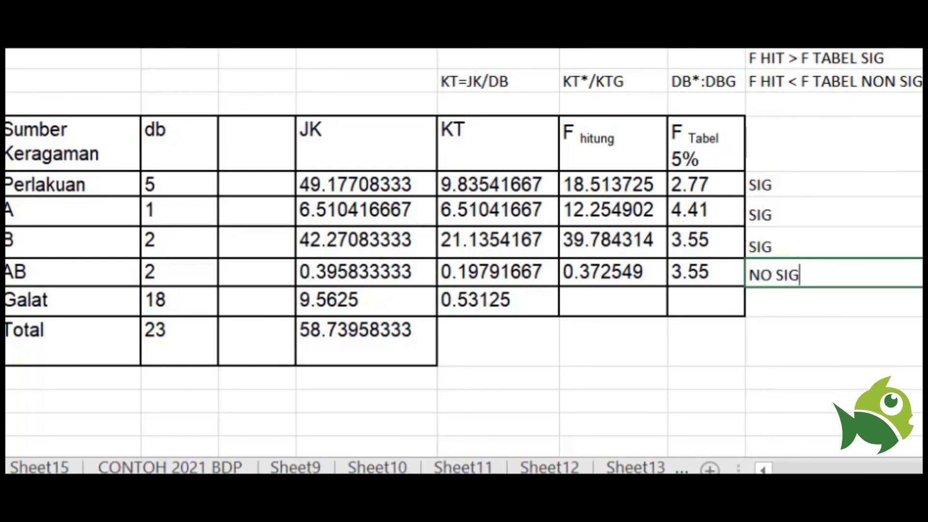
pyautogui.press('Tab')
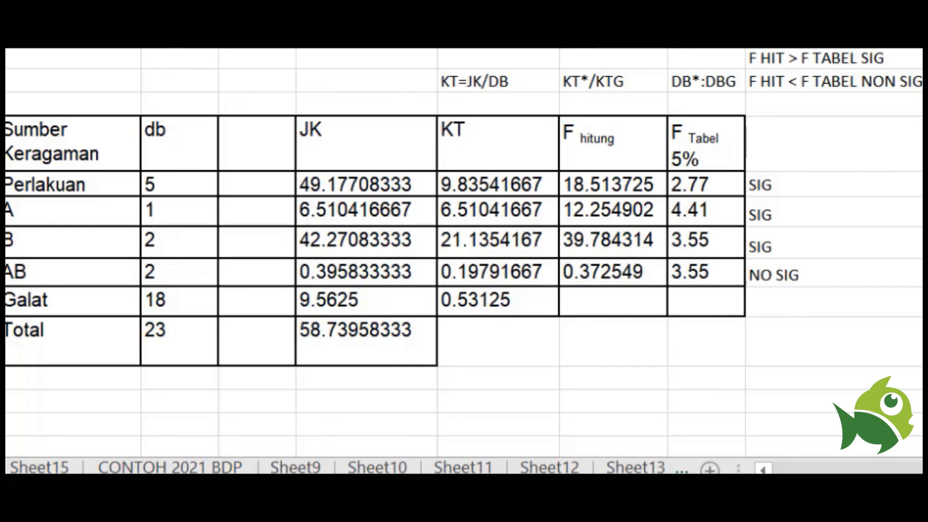